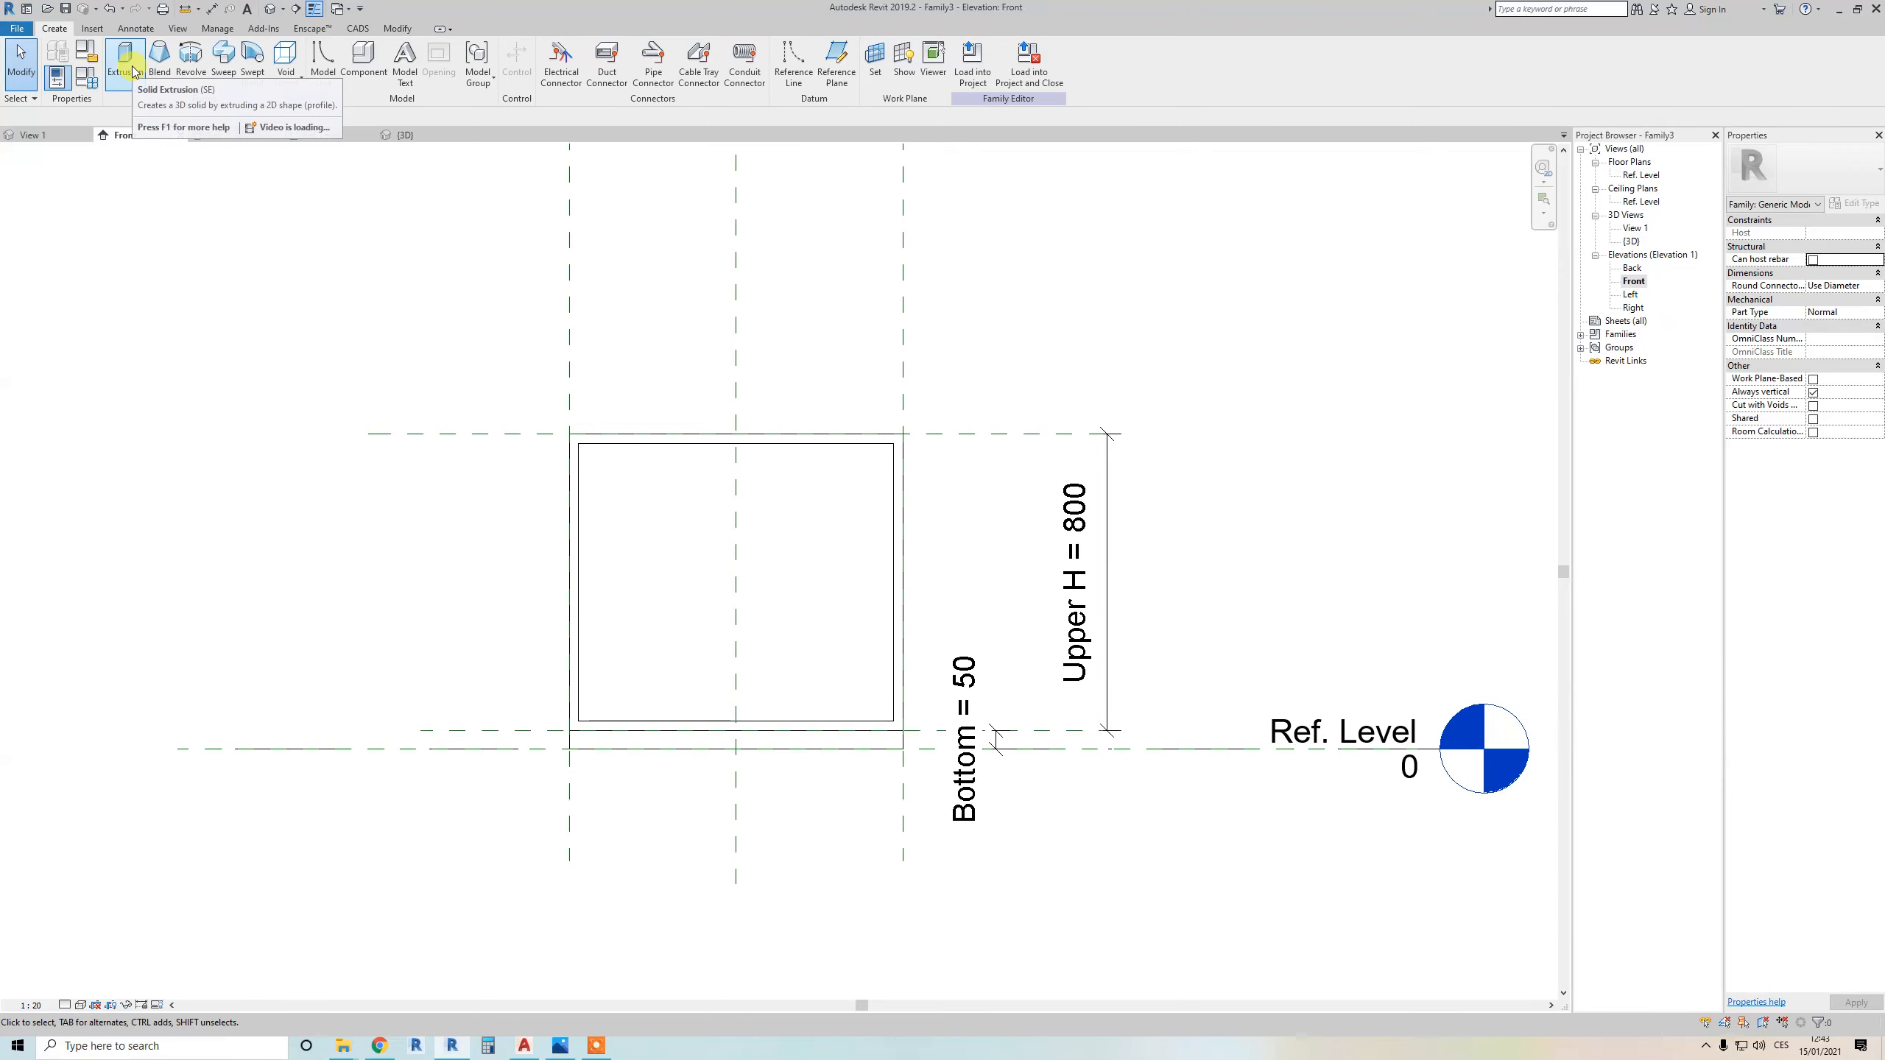
# Start a solid extrusion and sketch a rectangle inset from the upper cabinet box's outline with an offset of 100
pyautogui.click(134, 71)
pyautogui.click(553, 57)
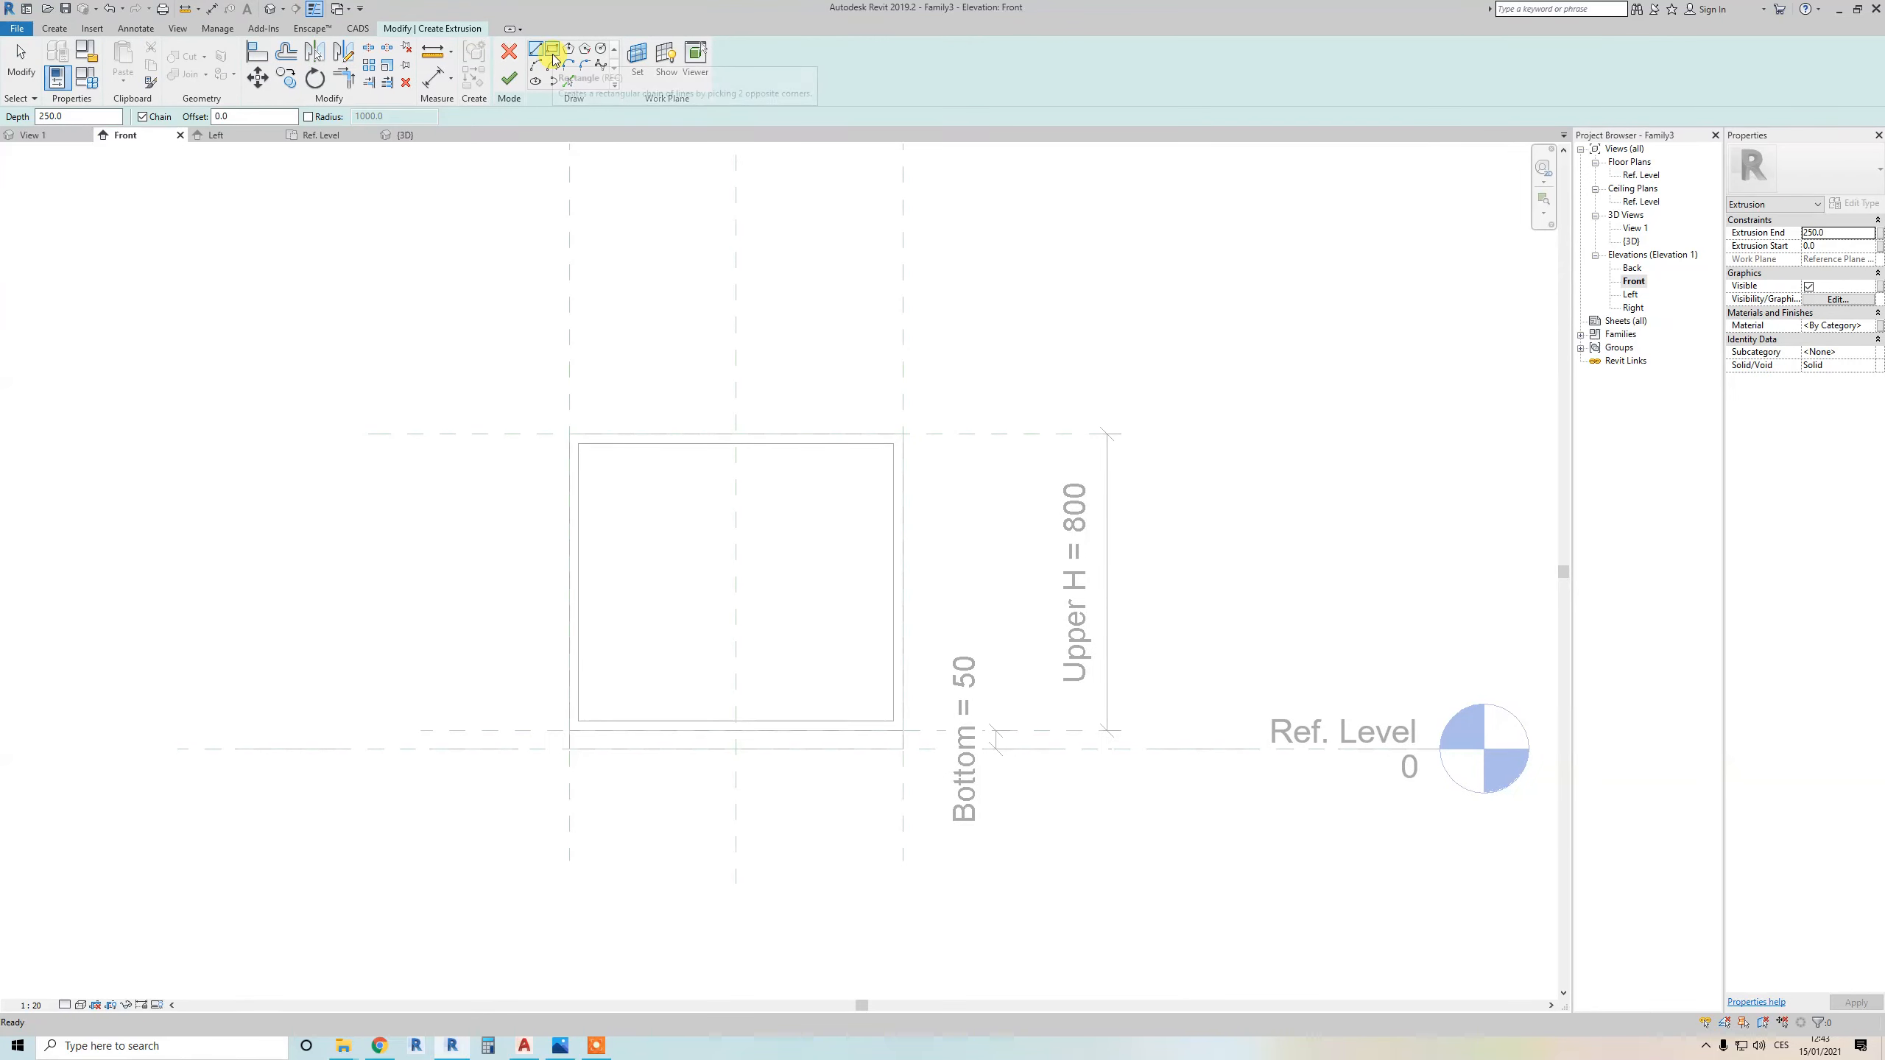
pyautogui.scroll(2, 568, 431)
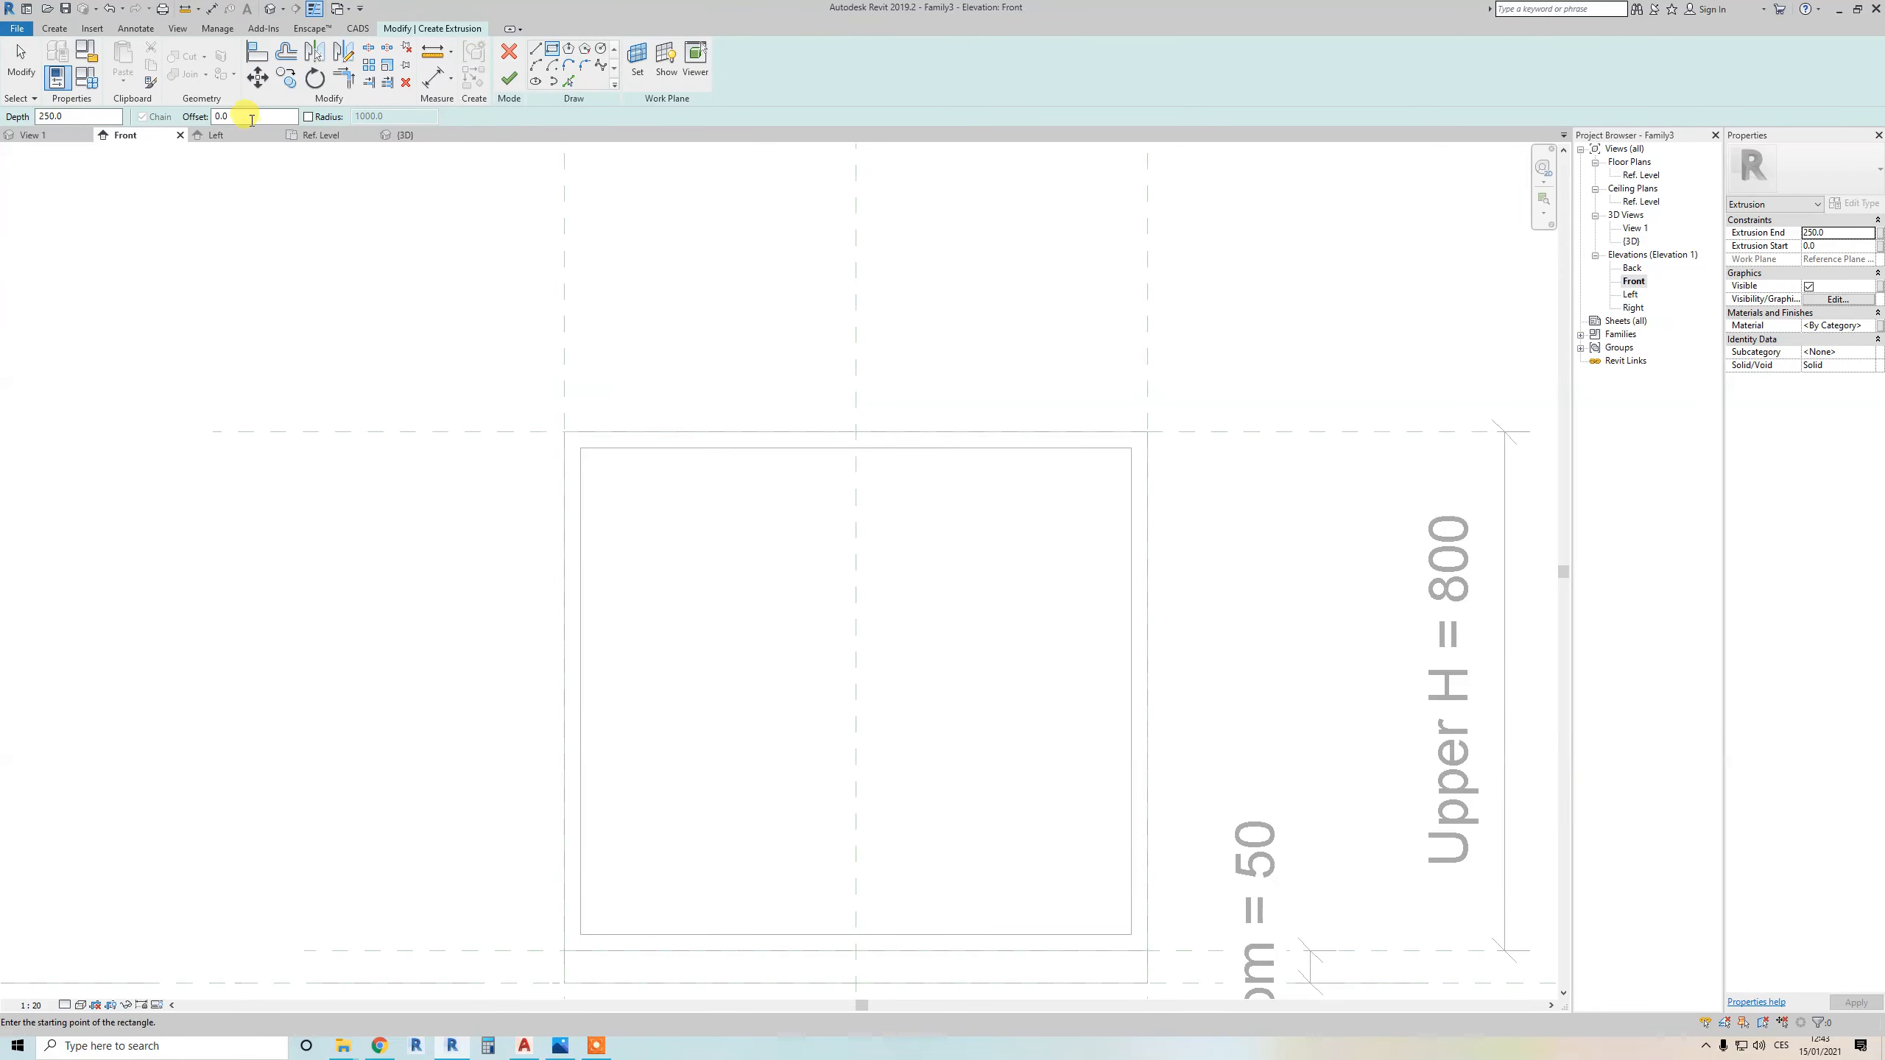
pyautogui.click(213, 116)
pyautogui.click(564, 431)
pyautogui.scroll(-2, 724, 539)
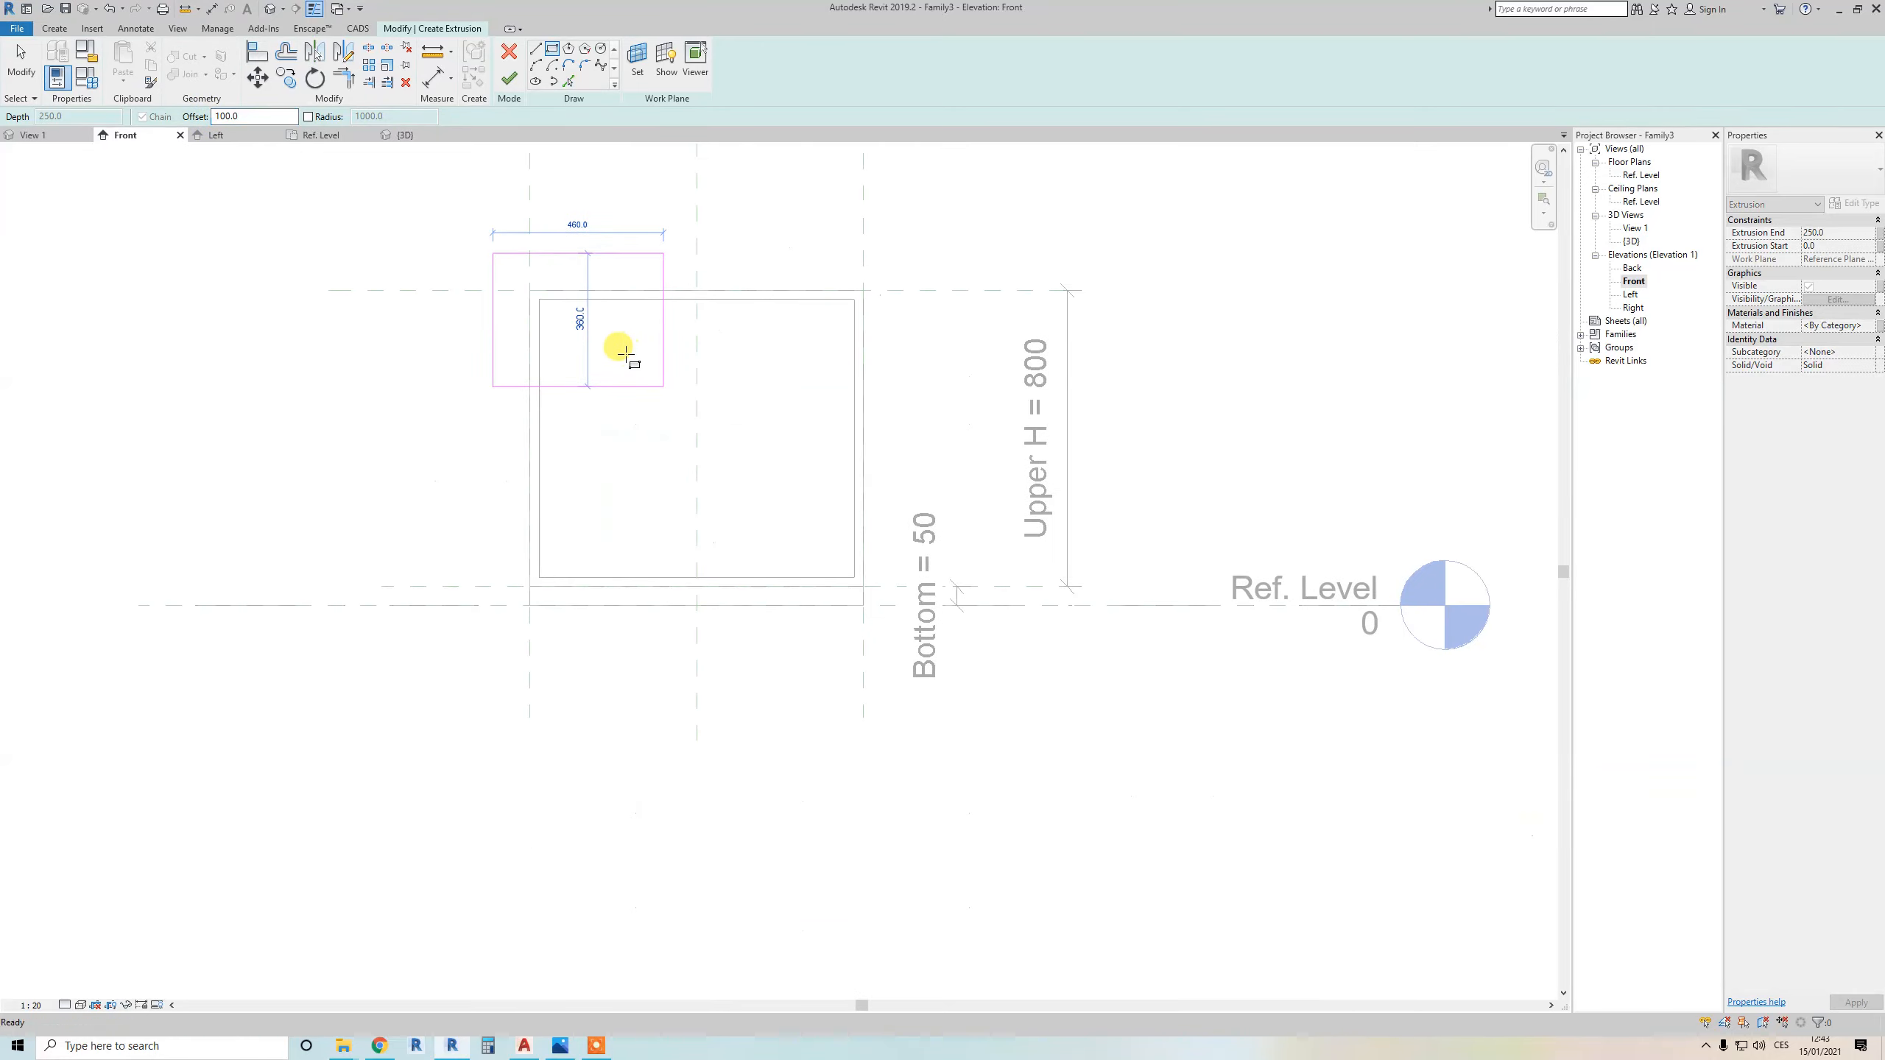
pyautogui.scroll(2, 852, 574)
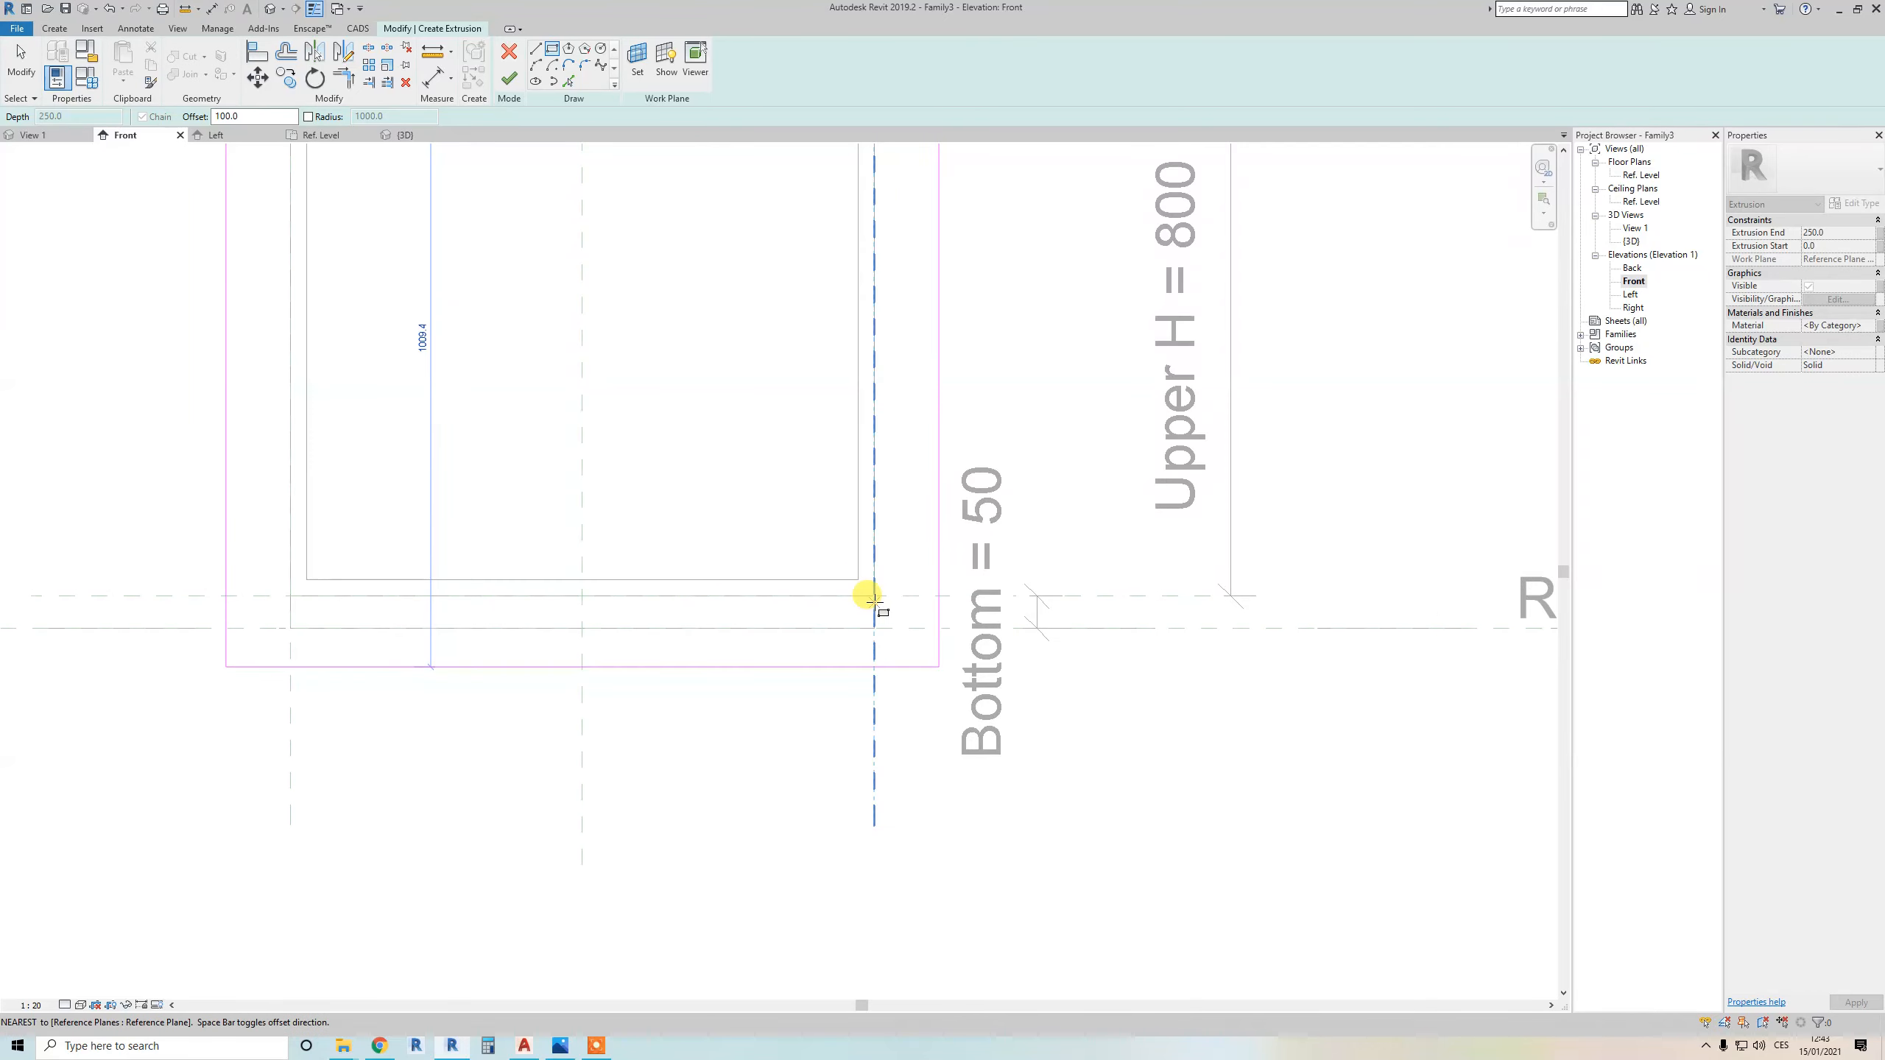
pyautogui.scroll(-2, 873, 594)
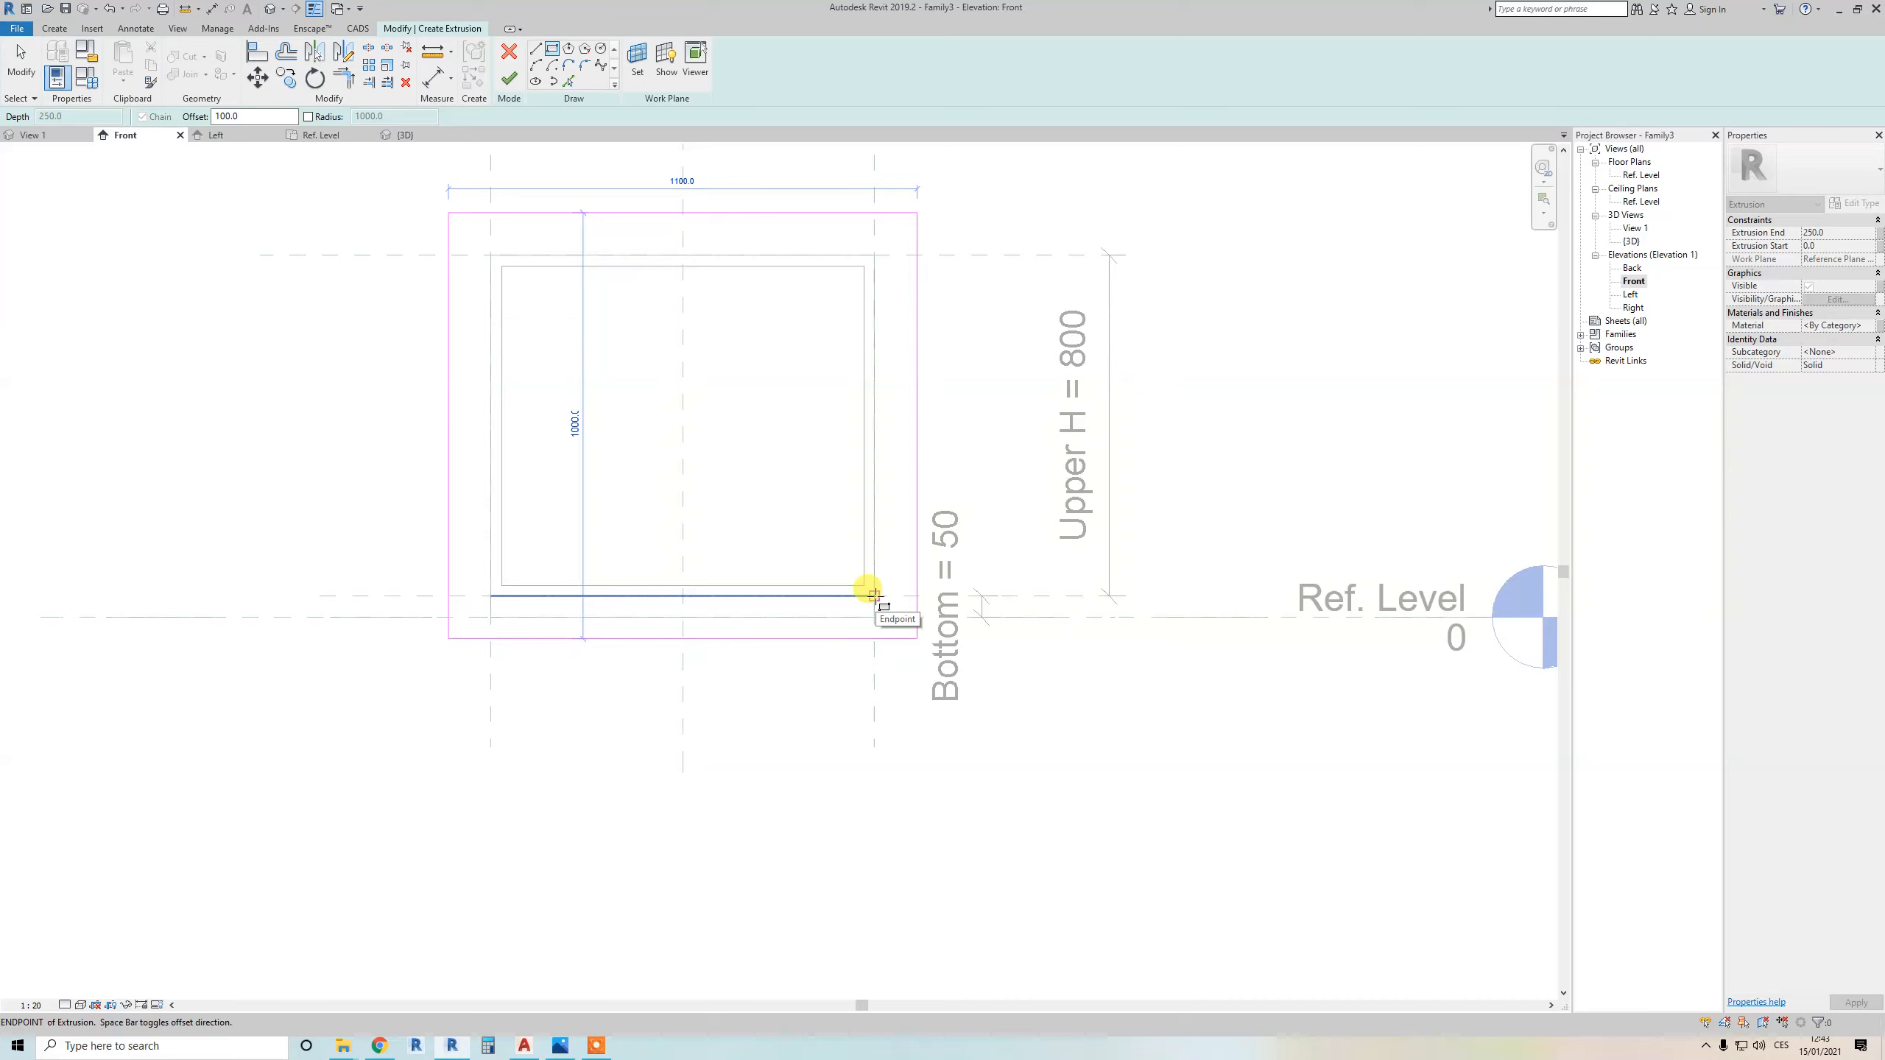
pyautogui.press('space')
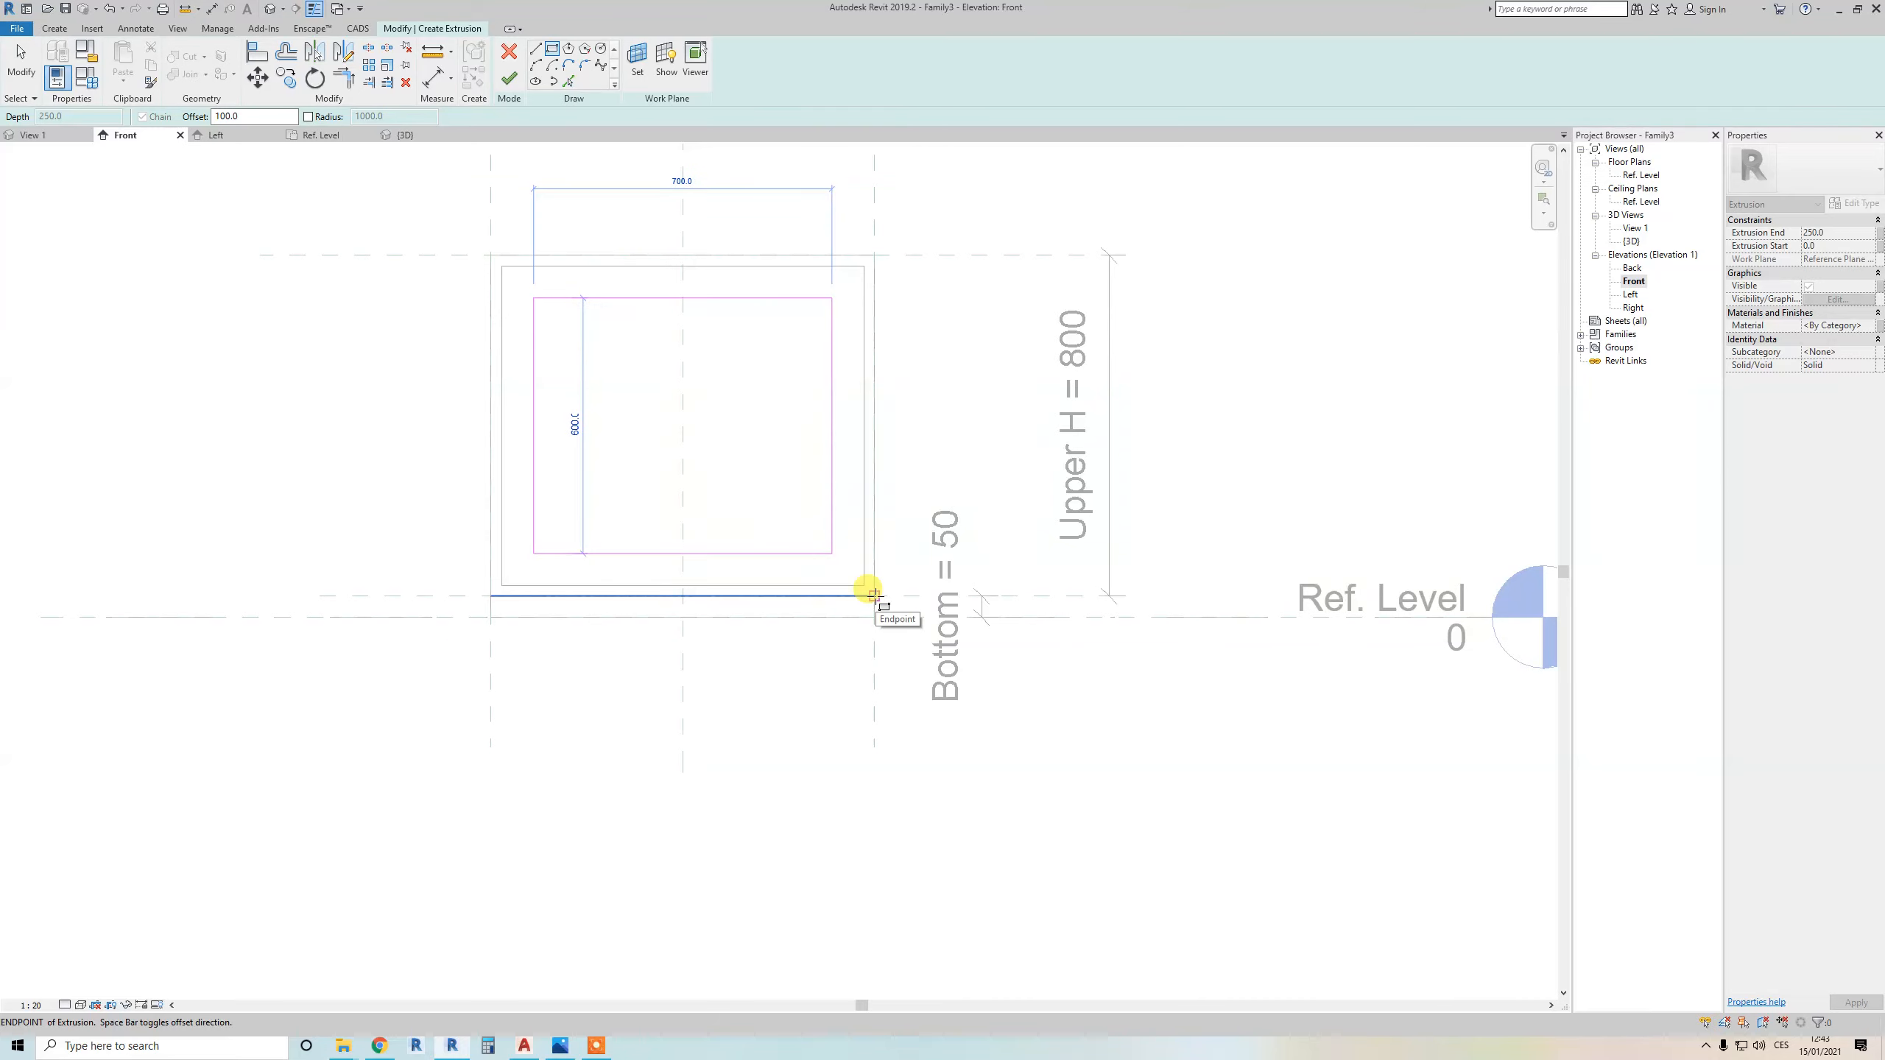
pyautogui.click(873, 594)
pyautogui.moveTo(577, 425); pyautogui.dragTo(573, 479, button='middle')
pyautogui.press('Escape')
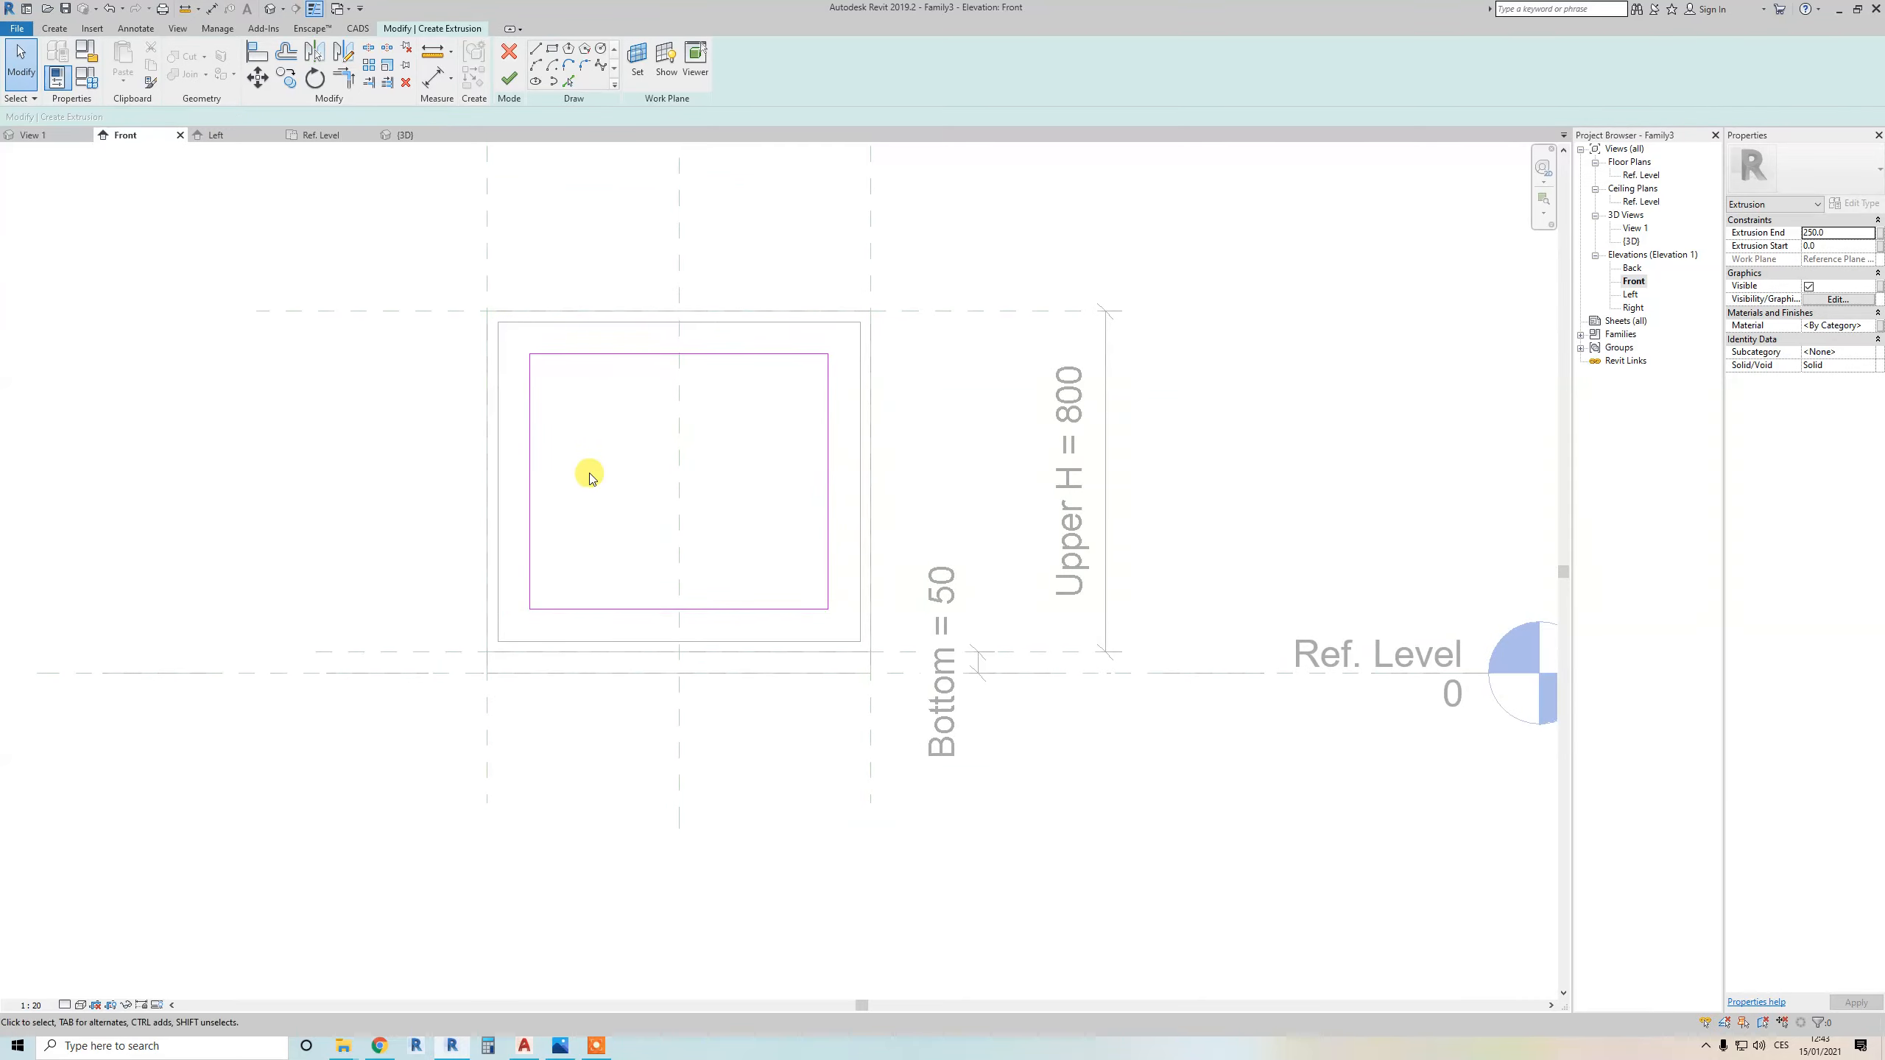
pyautogui.moveTo(527, 406); pyautogui.dragTo(534, 463, button='middle')
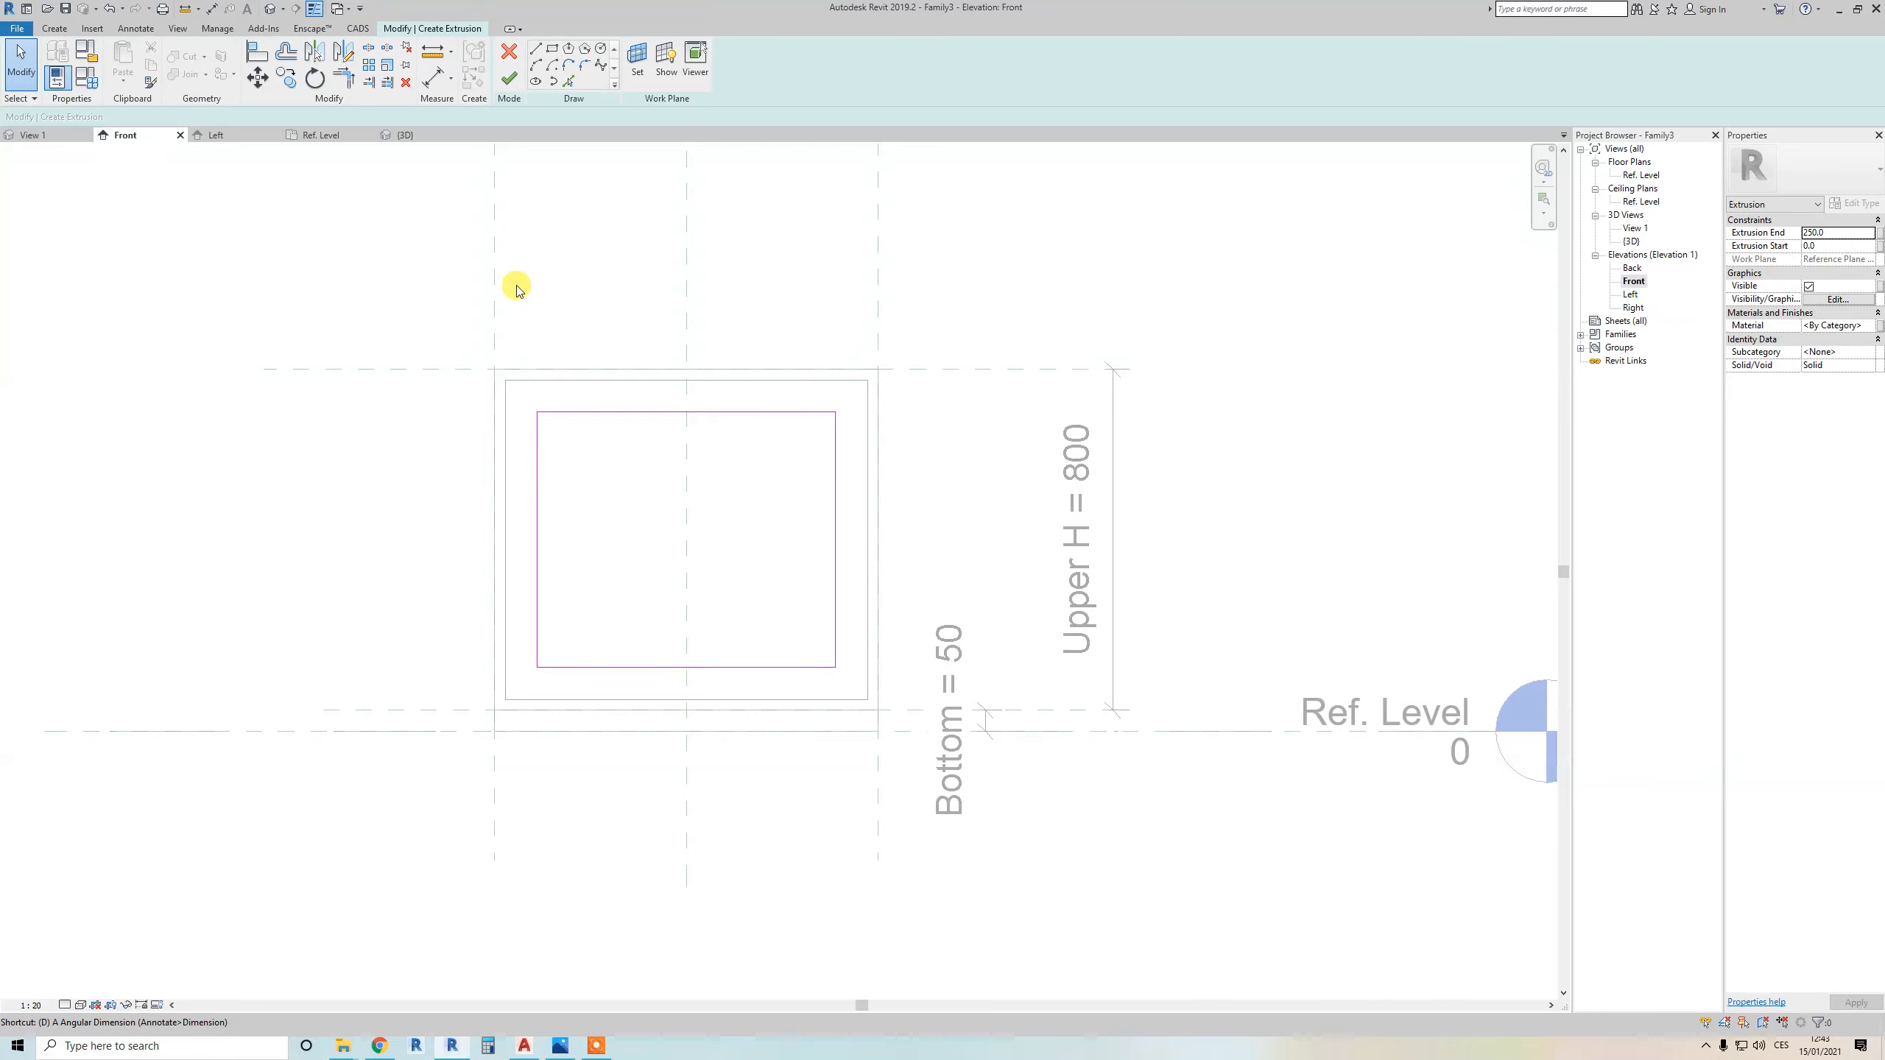
# Dimension the sketched rectangle's left and top lines from the cabinet's left and top reference planes
pyautogui.press('d')
pyautogui.press('i')
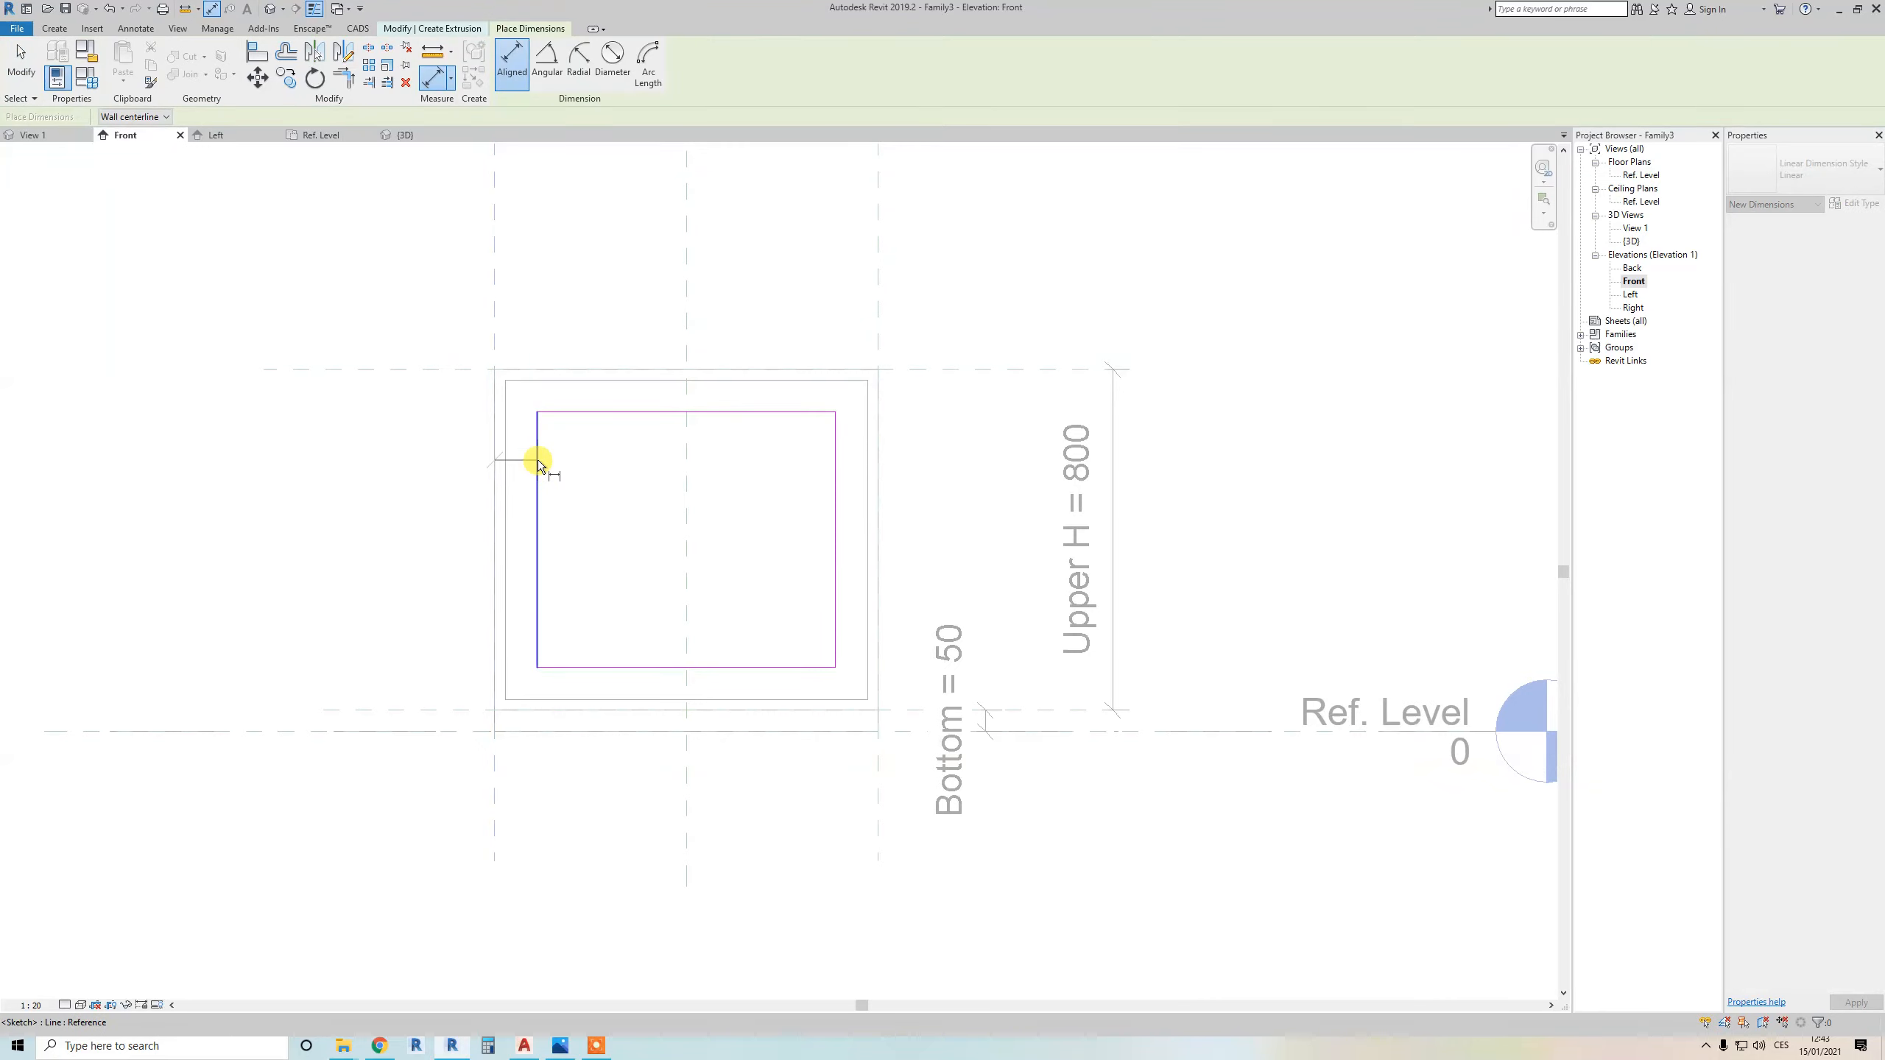
pyautogui.click(538, 460)
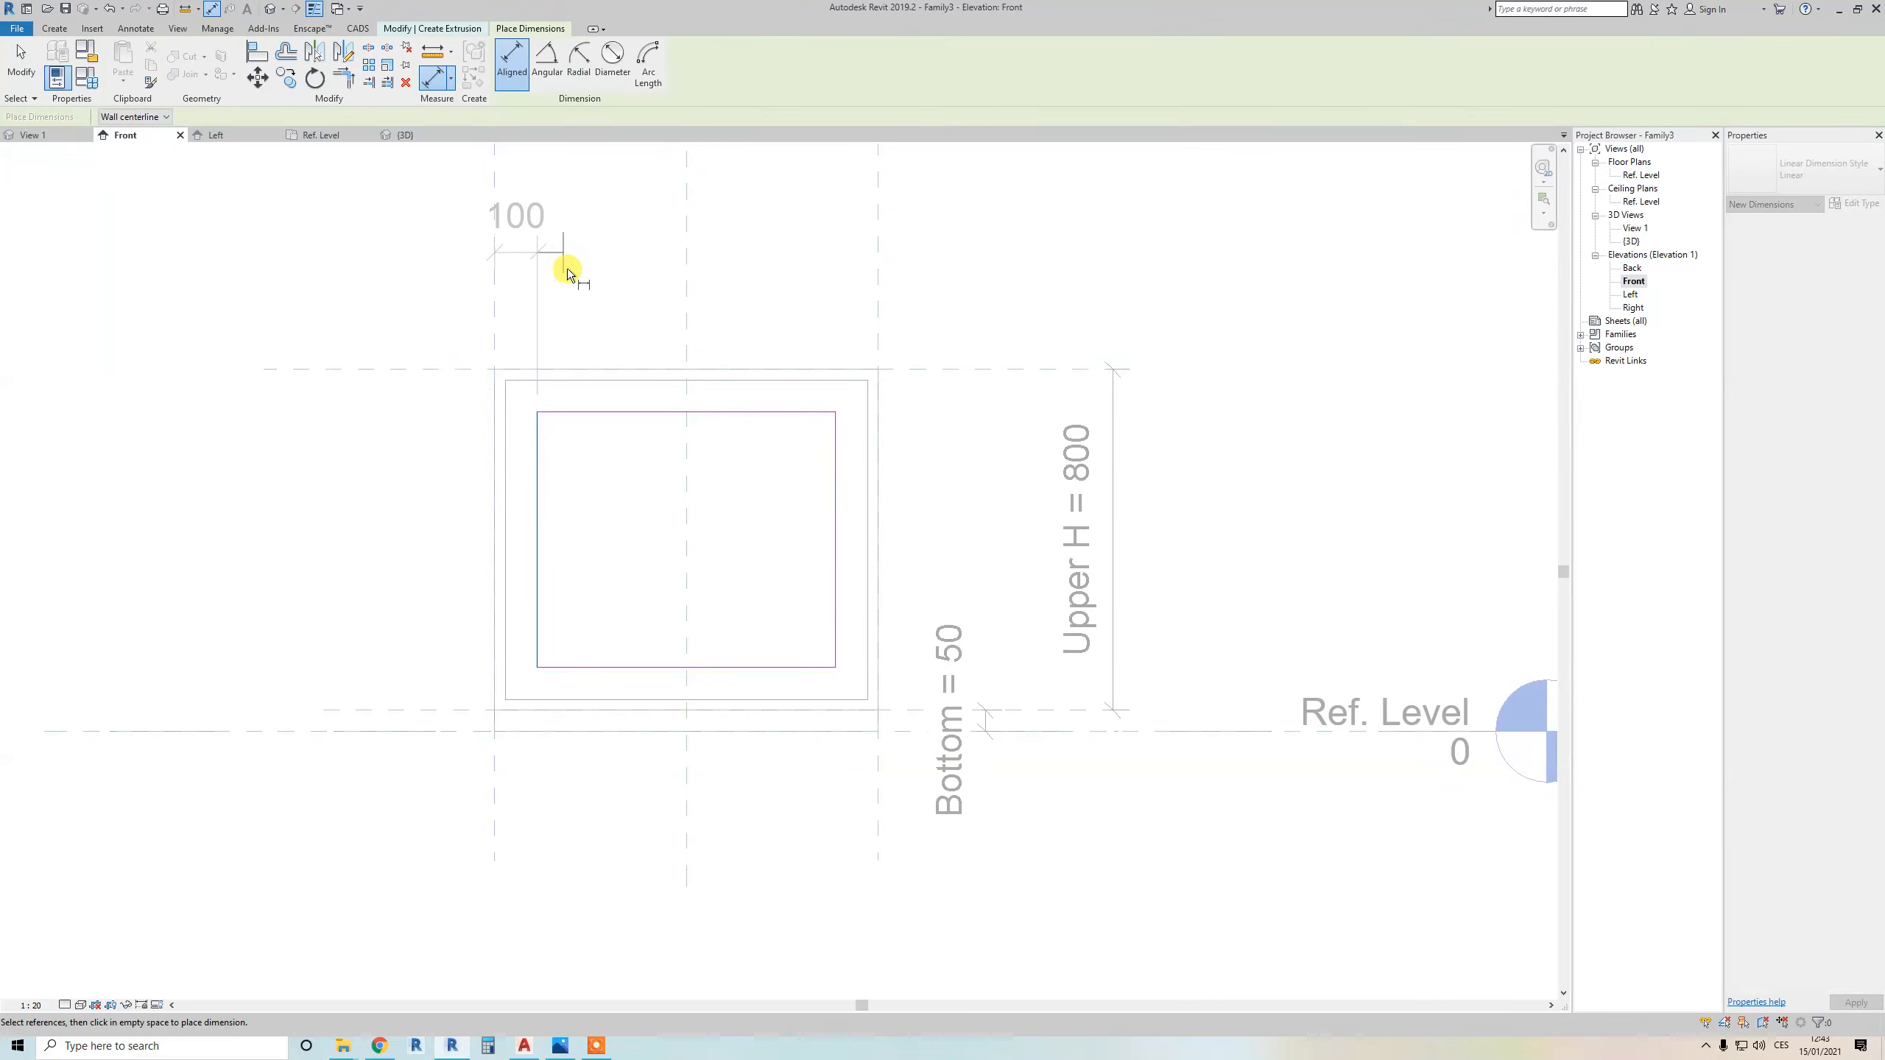
pyautogui.click(587, 230)
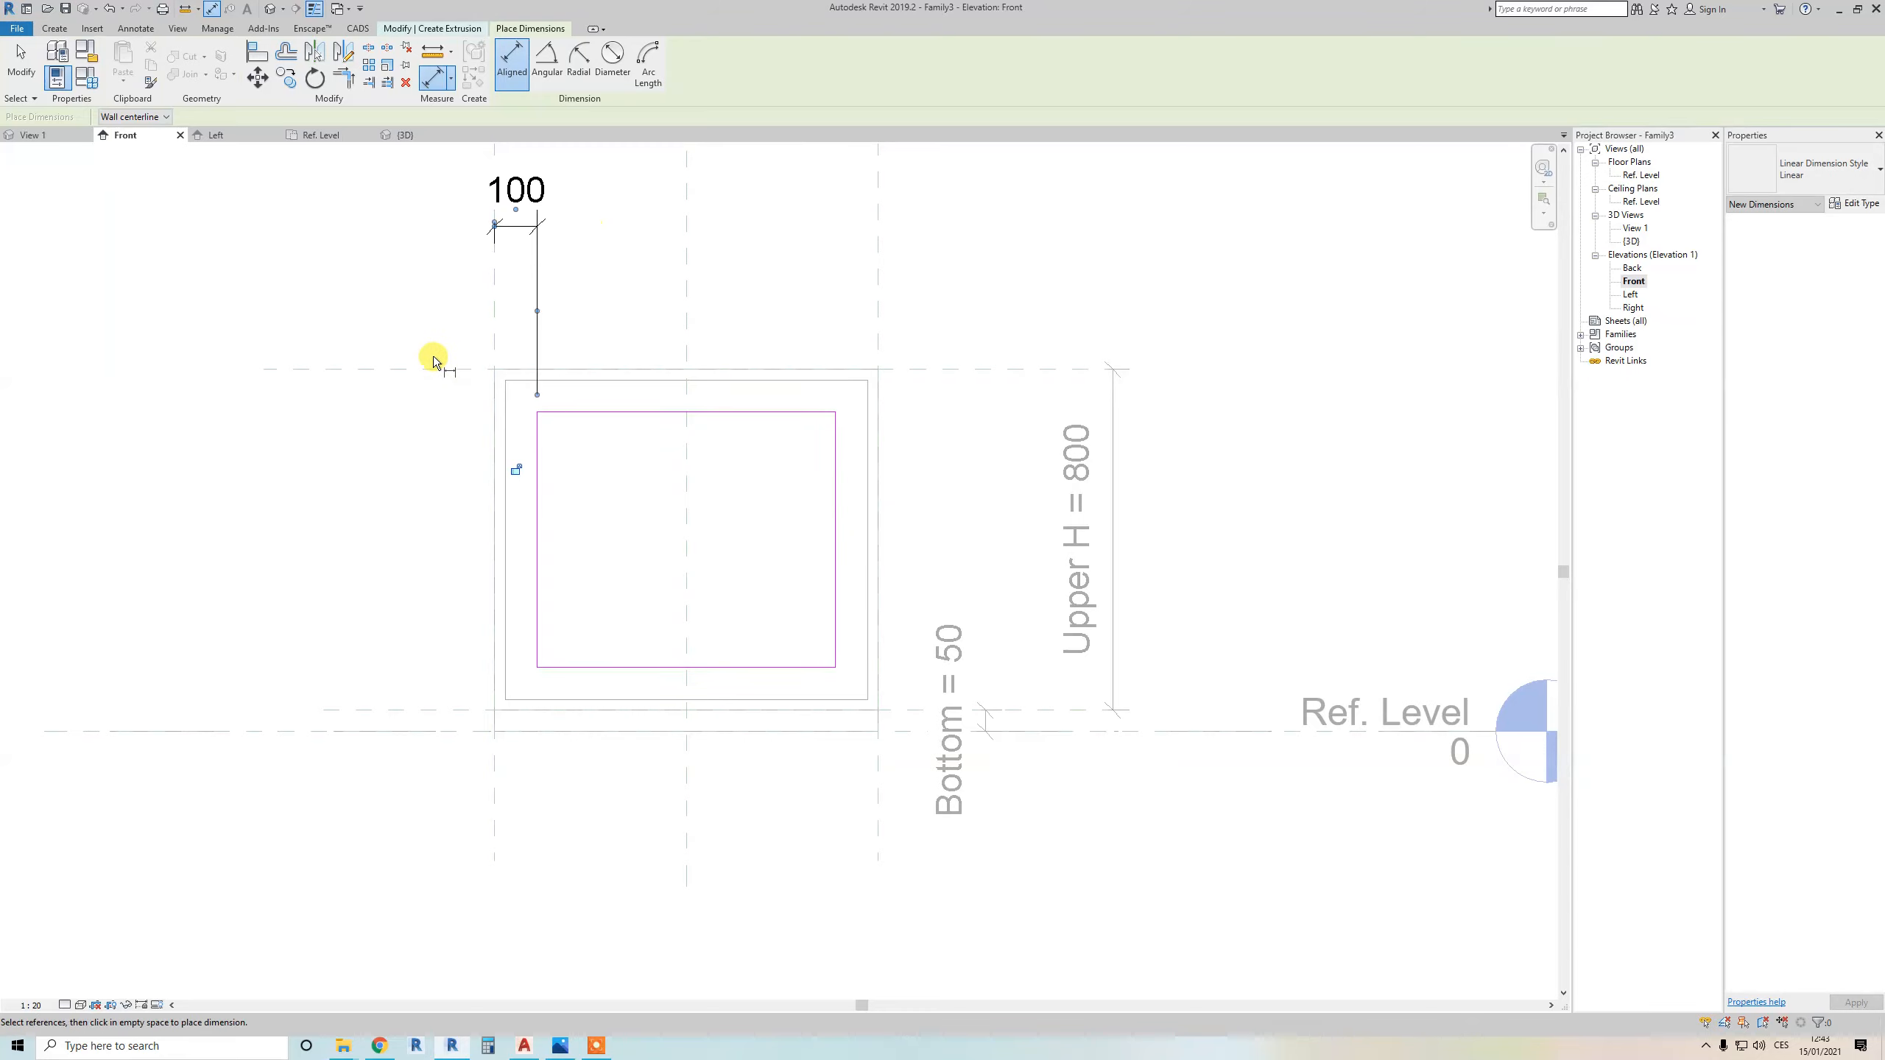
pyautogui.click(486, 371)
pyautogui.click(626, 412)
pyautogui.click(416, 418)
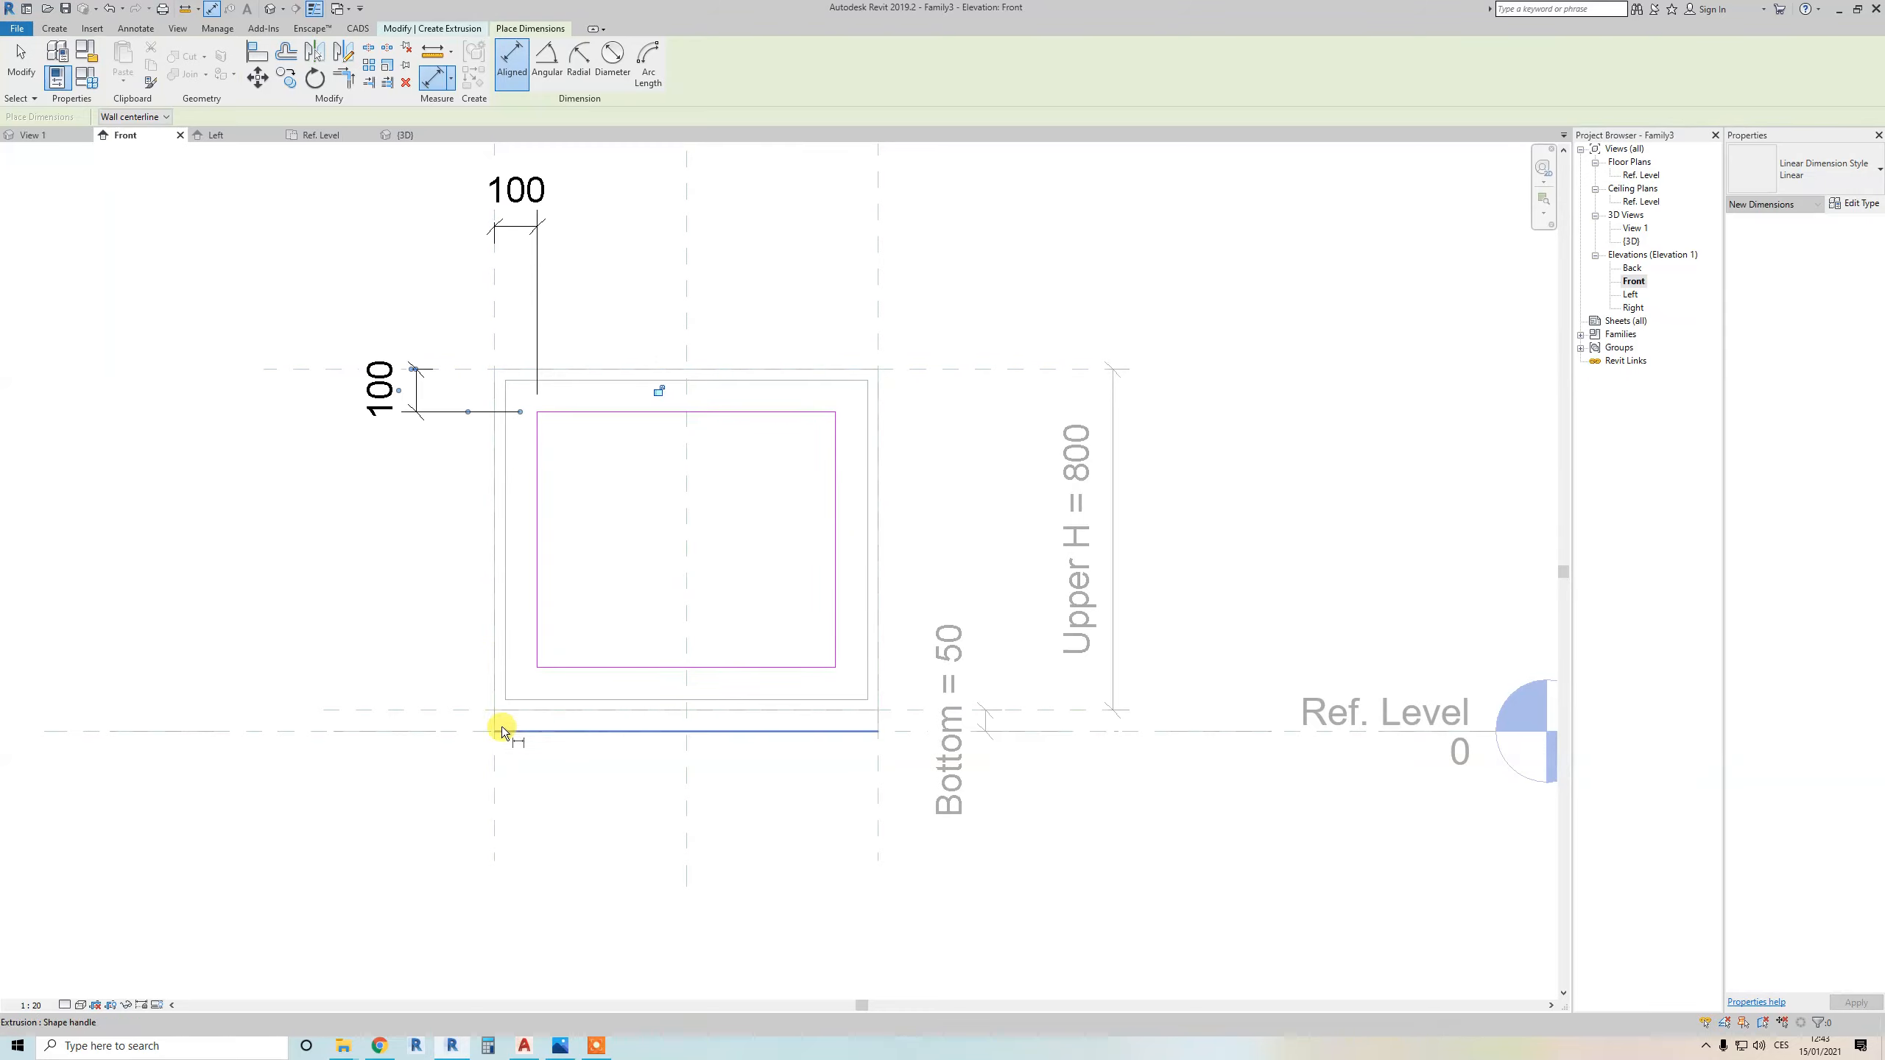
# Dimension the rectangle's bottom and right lines from the upper box's bottom and right reference planes
pyautogui.click(442, 709)
pyautogui.click(551, 669)
pyautogui.click(369, 687)
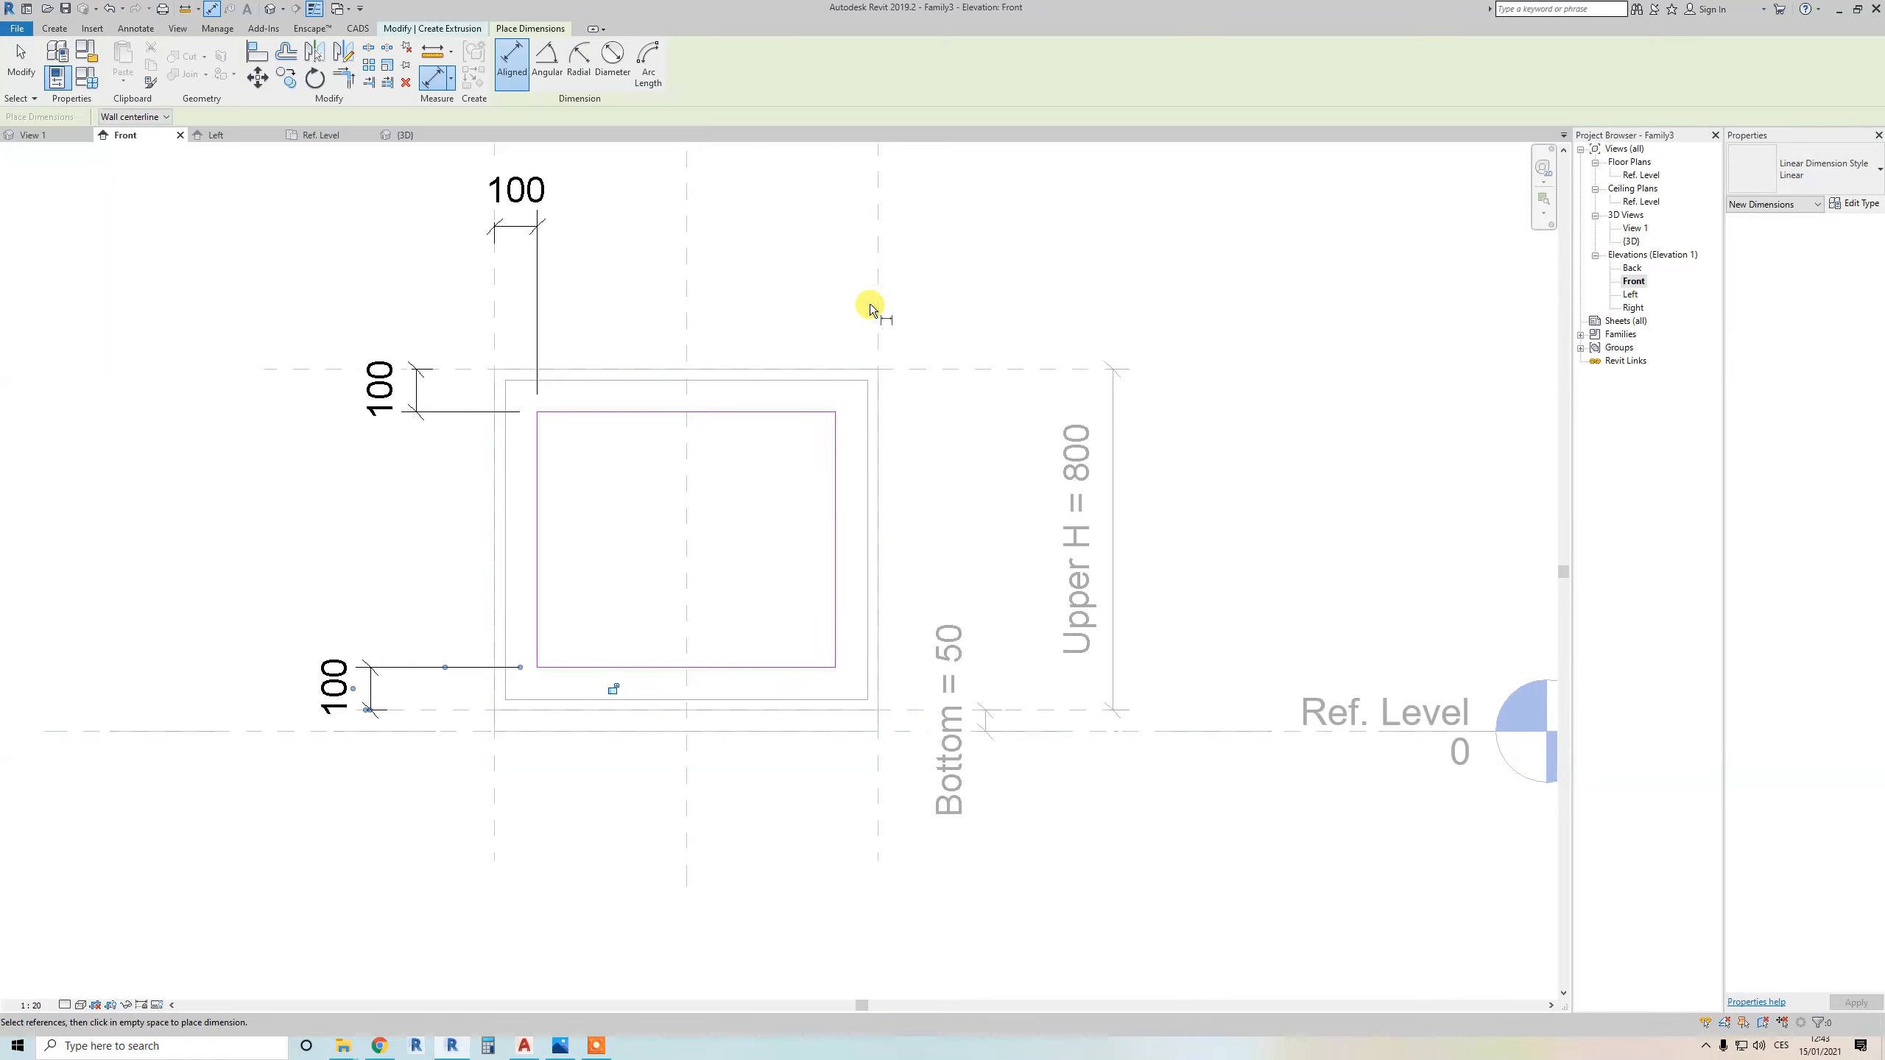
pyautogui.click(876, 327)
pyautogui.click(835, 477)
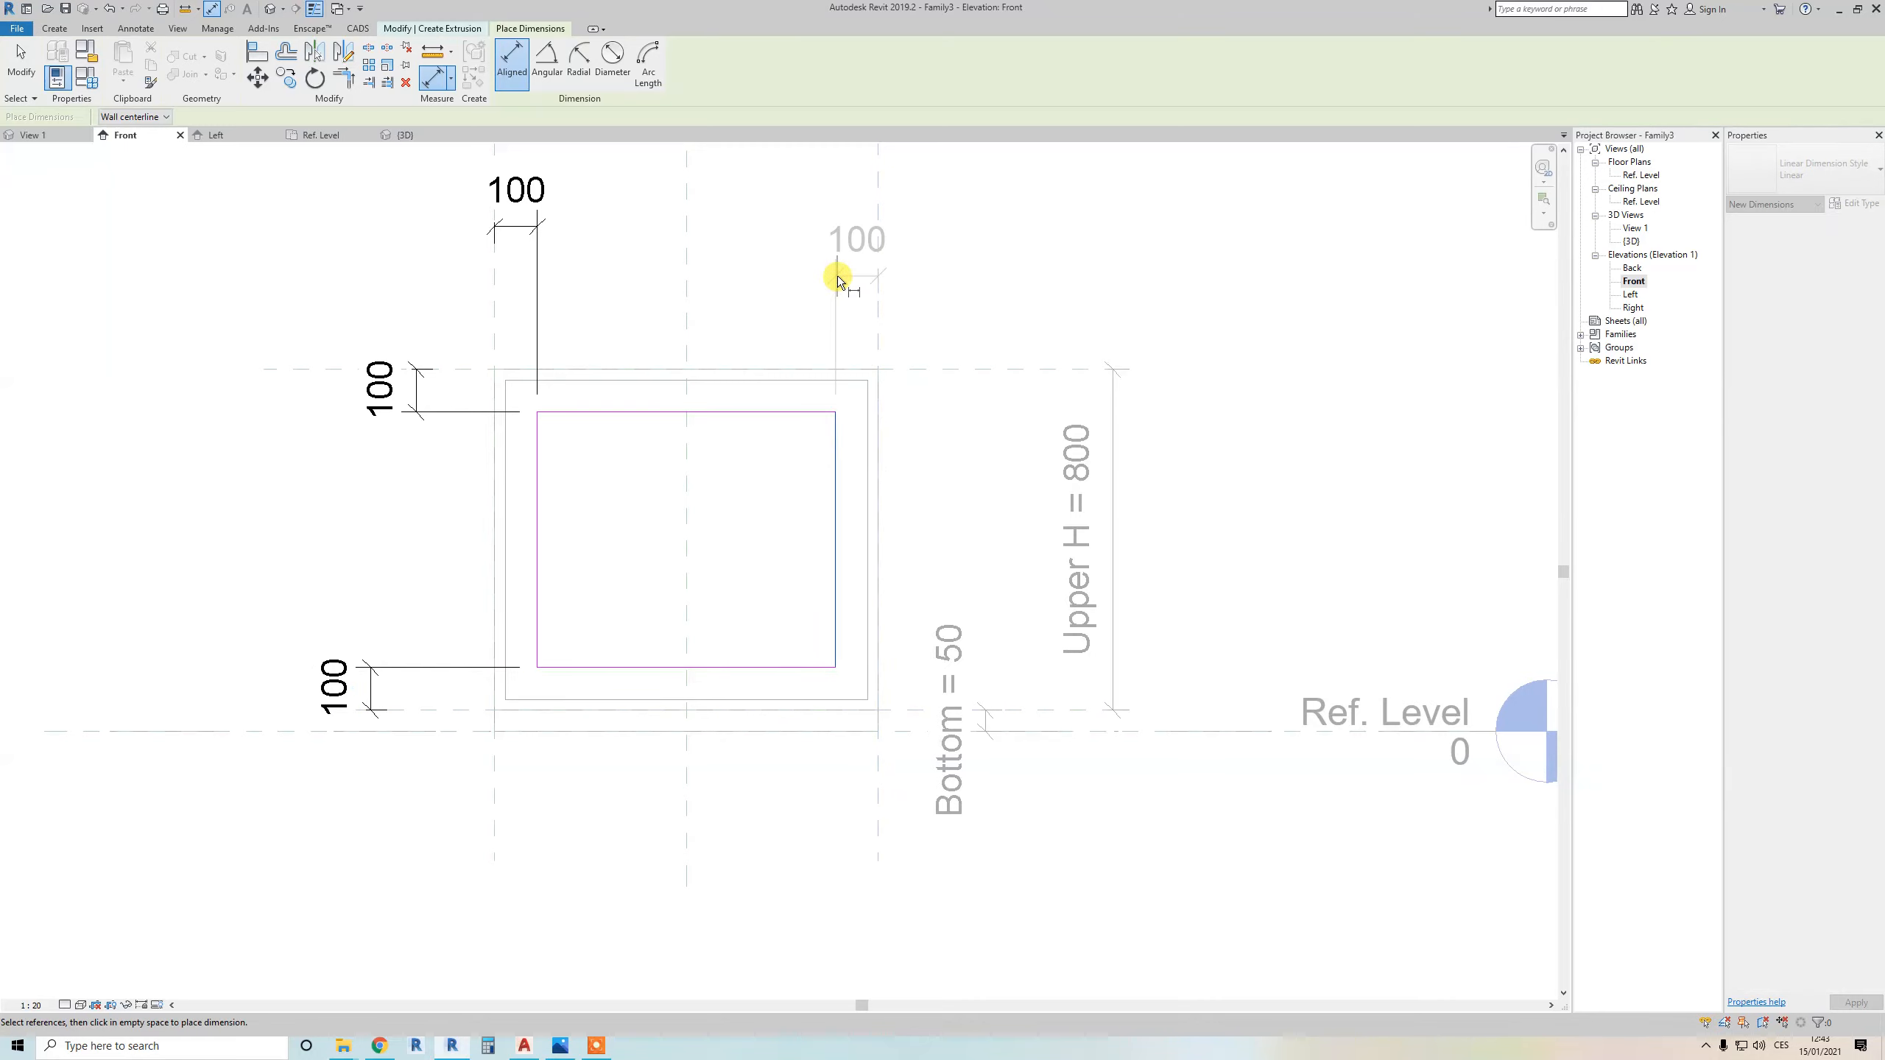
pyautogui.click(837, 275)
pyautogui.press('Escape')
pyautogui.press('Escape')
# Label the left offset dimension with a new family type parameter named Gap
pyautogui.click(537, 190)
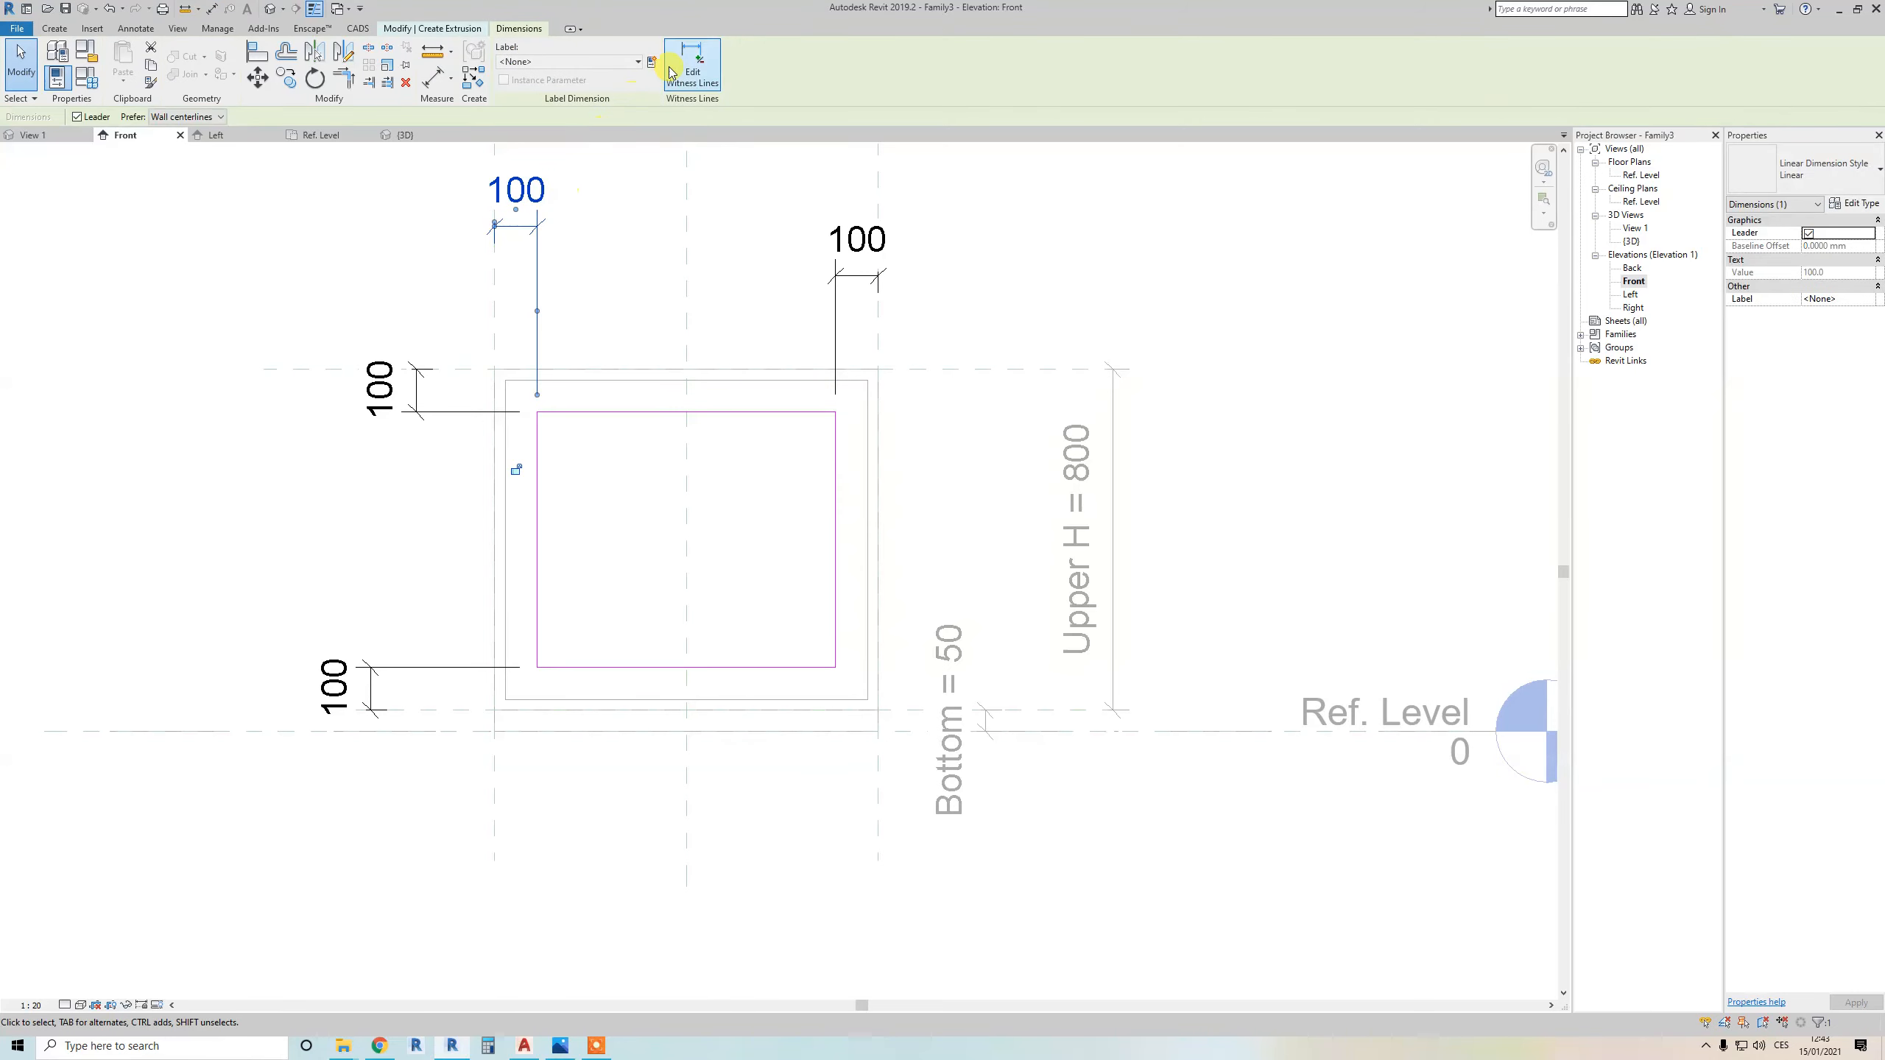
pyautogui.click(654, 63)
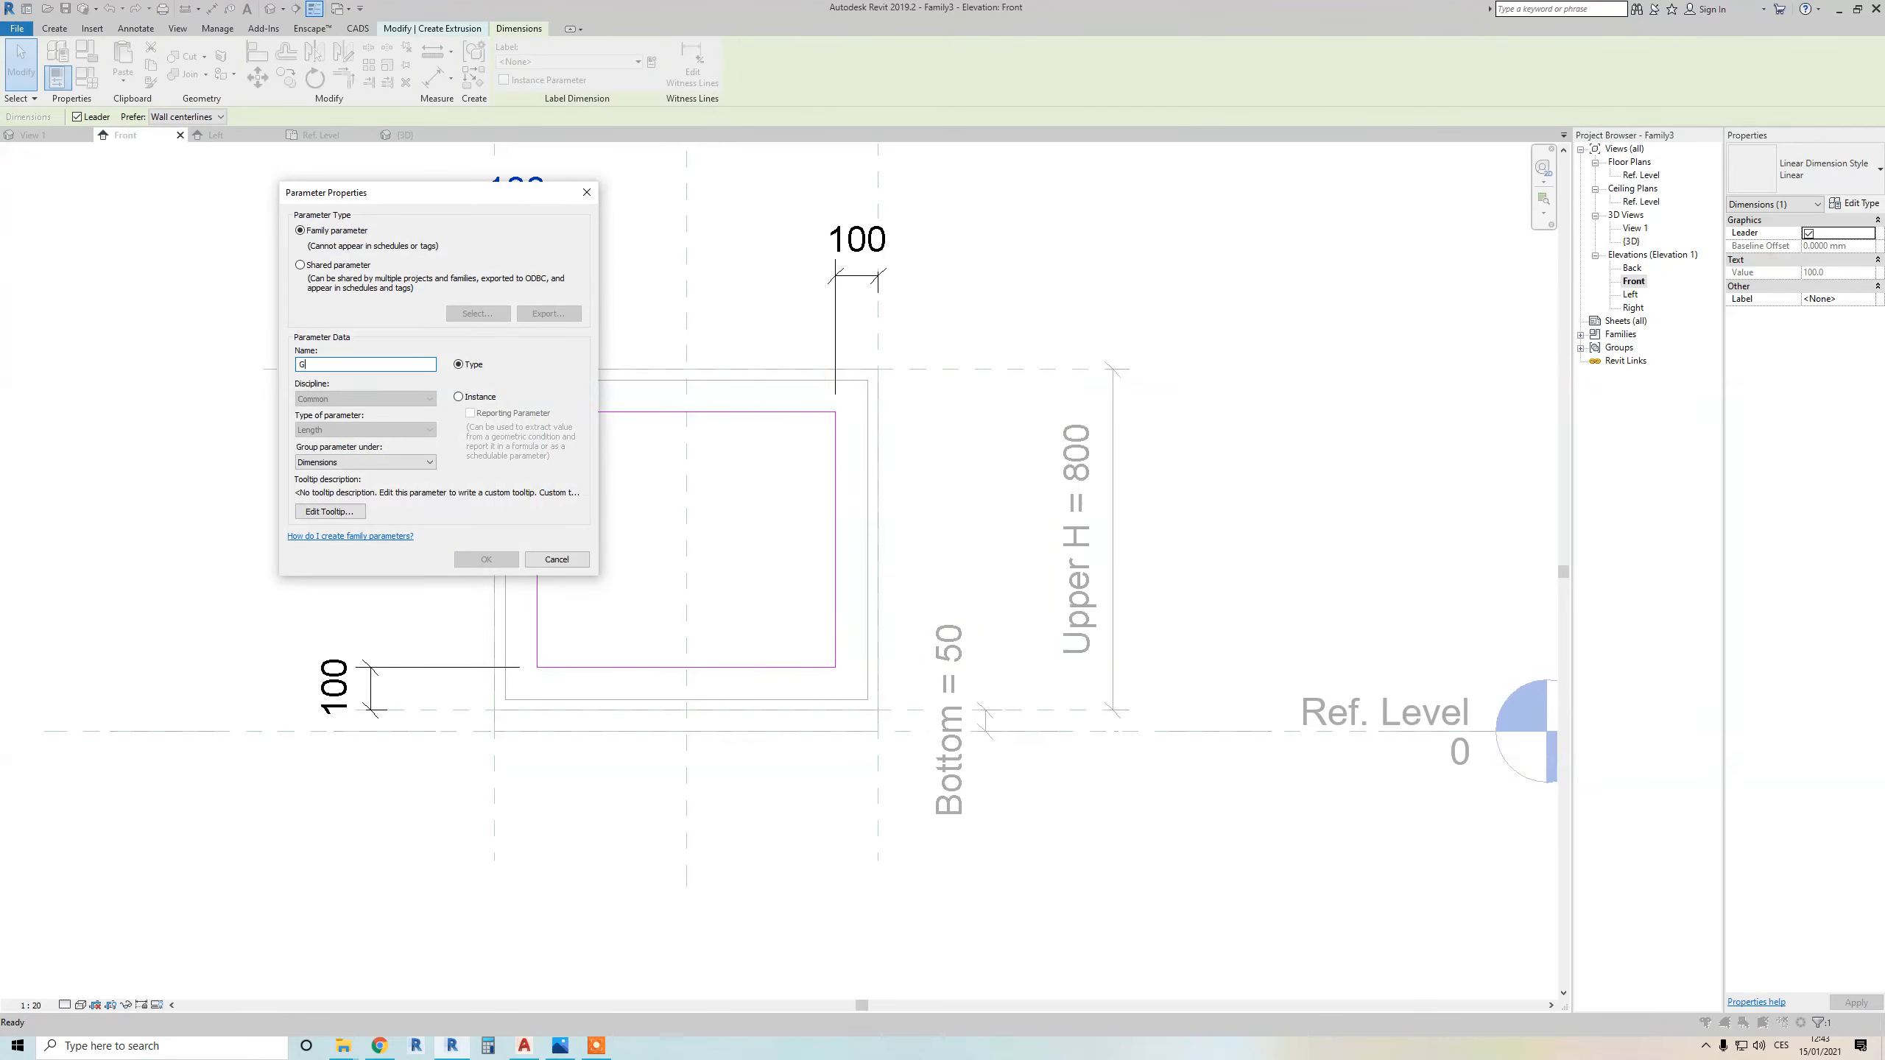
pyautogui.press('Return')
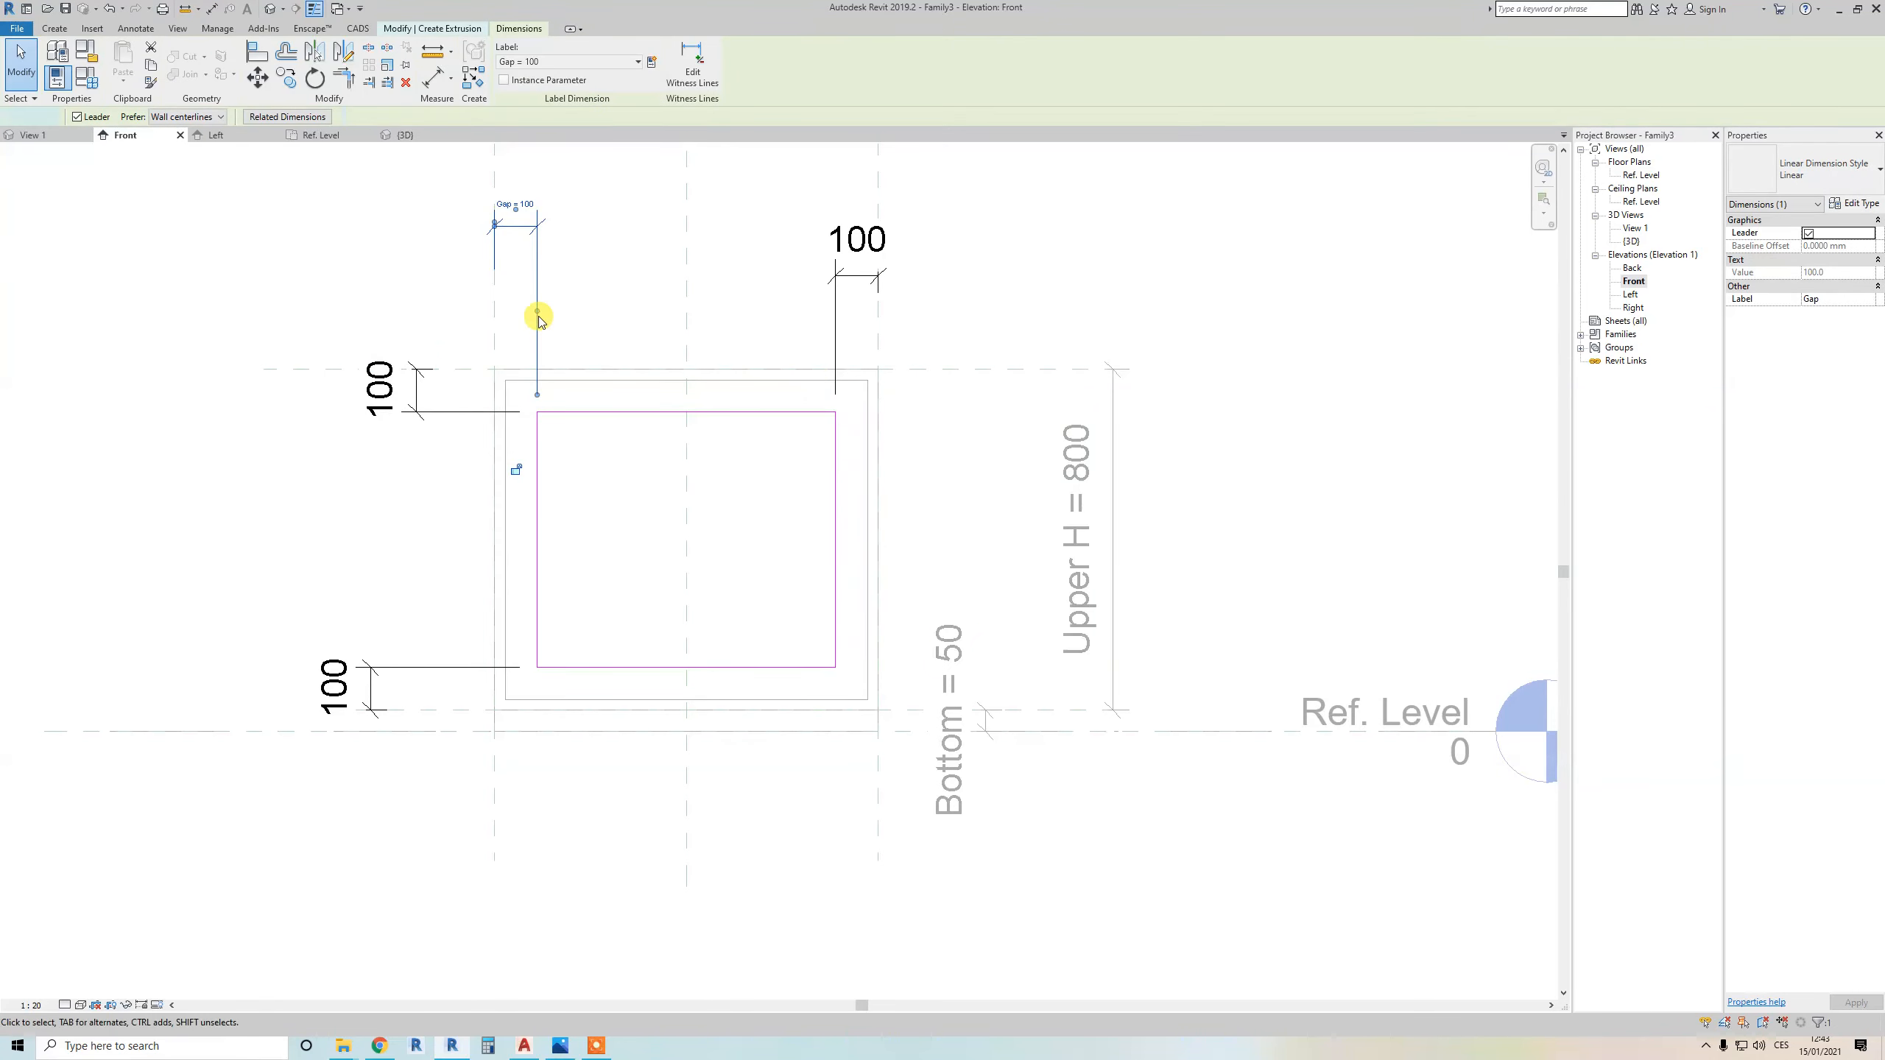
pyautogui.press('Escape')
# Assign the Gap parameter to the other three offset dimensions and finish the extrusion sketch
pyautogui.click(387, 388)
pyautogui.keyDown('ctrl'); pyautogui.click(338, 679); pyautogui.keyUp('ctrl')
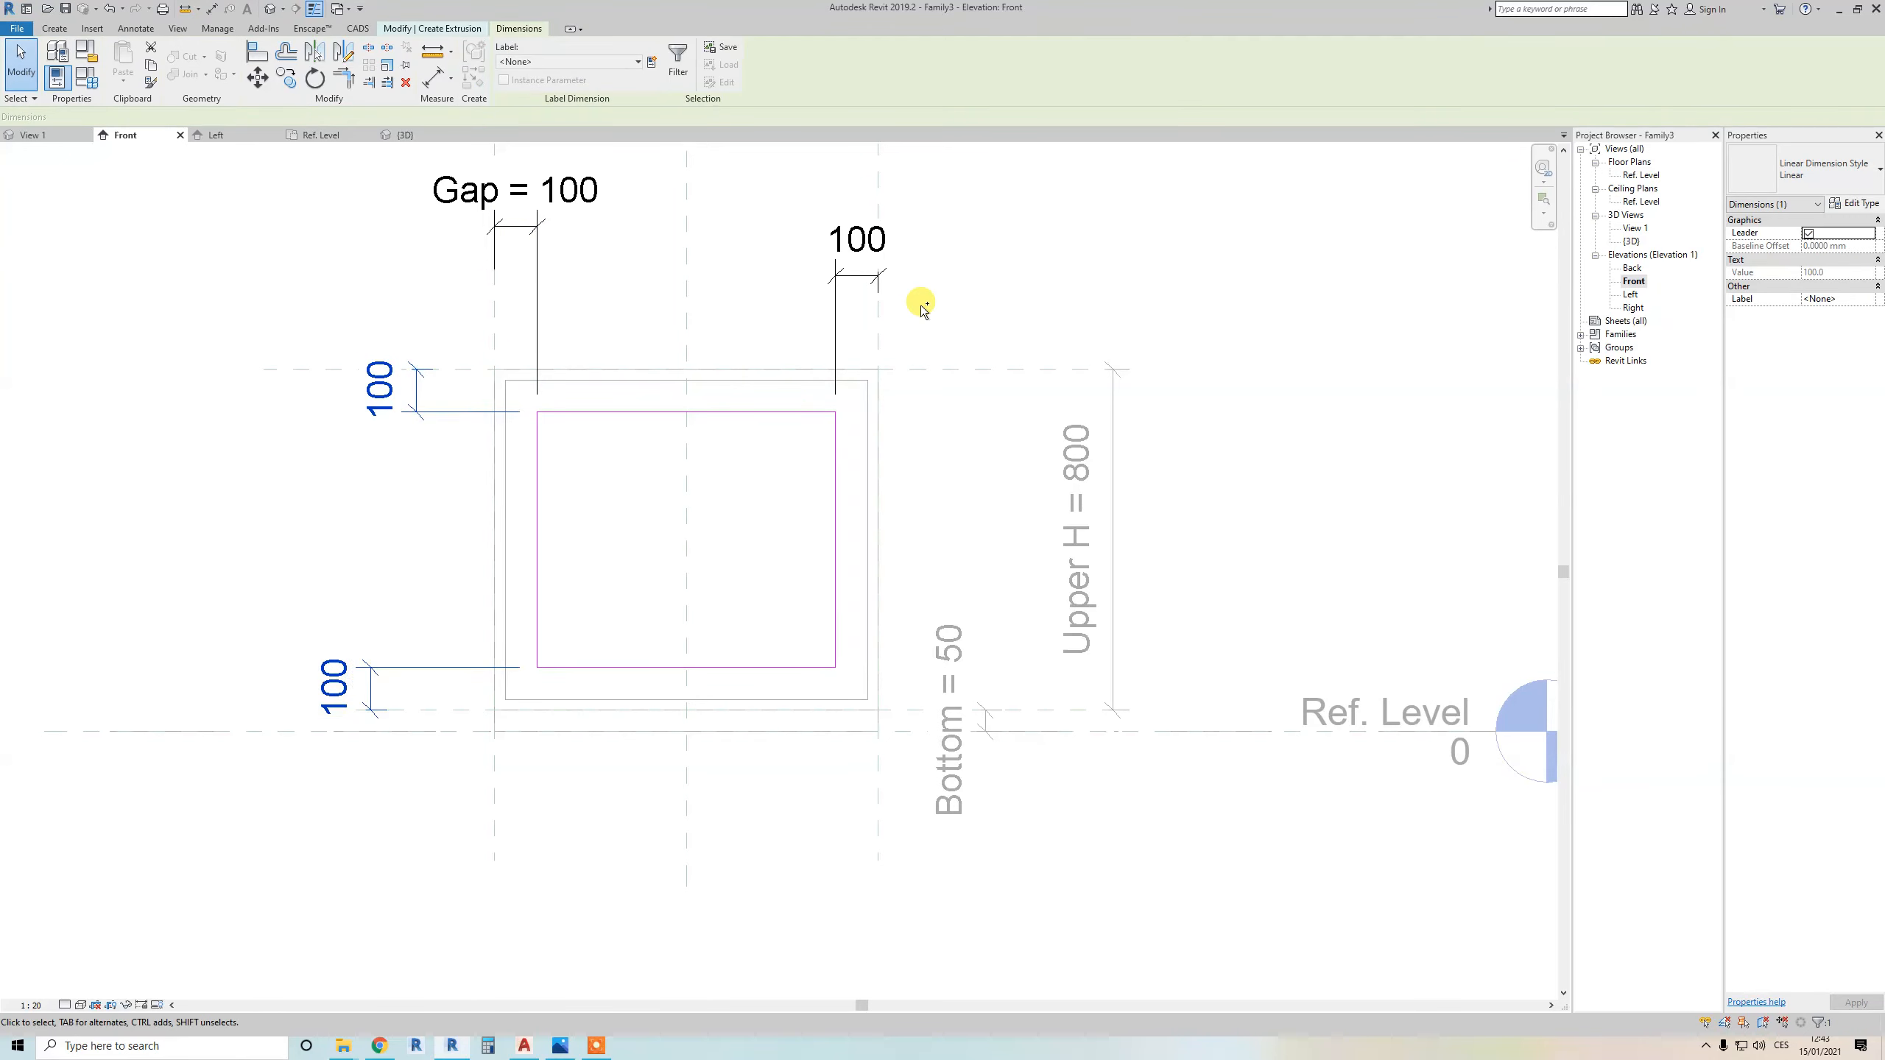
pyautogui.keyDown('ctrl'); pyautogui.click(859, 240); pyautogui.keyUp('ctrl')
pyautogui.click(595, 63)
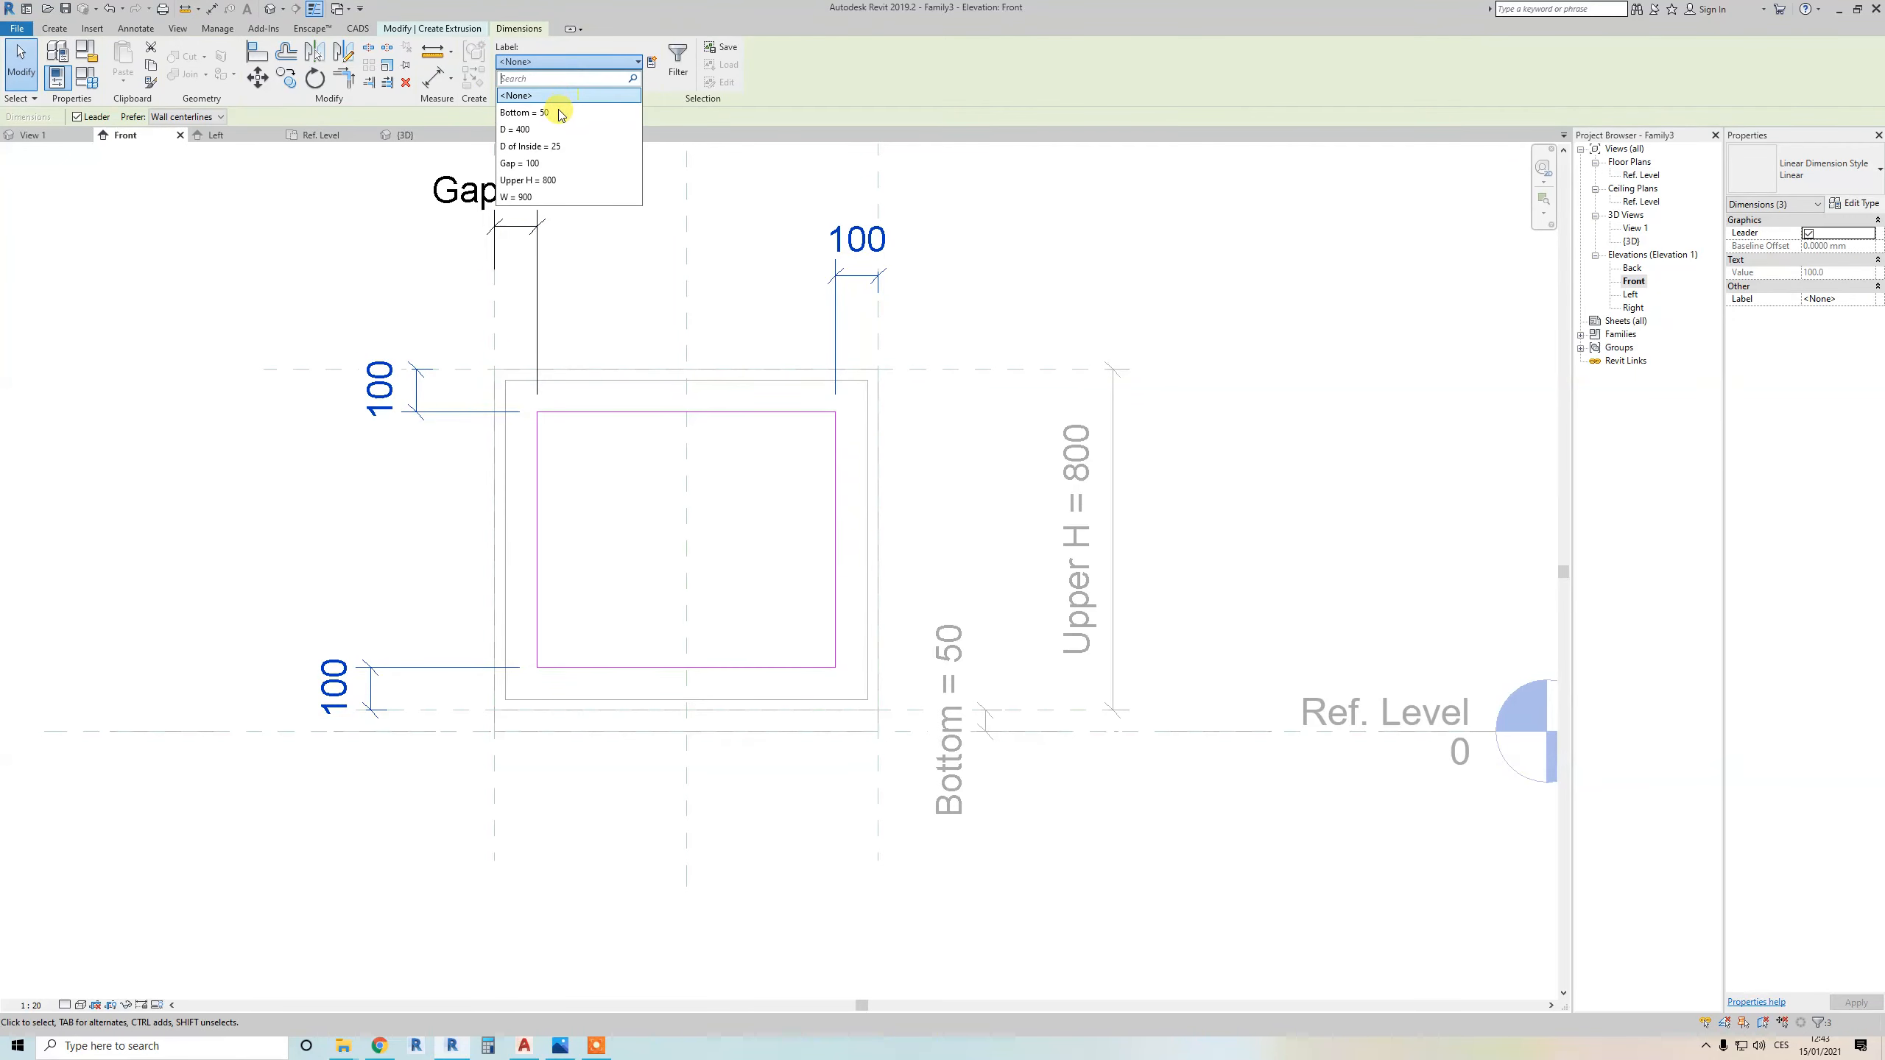
pyautogui.click(538, 164)
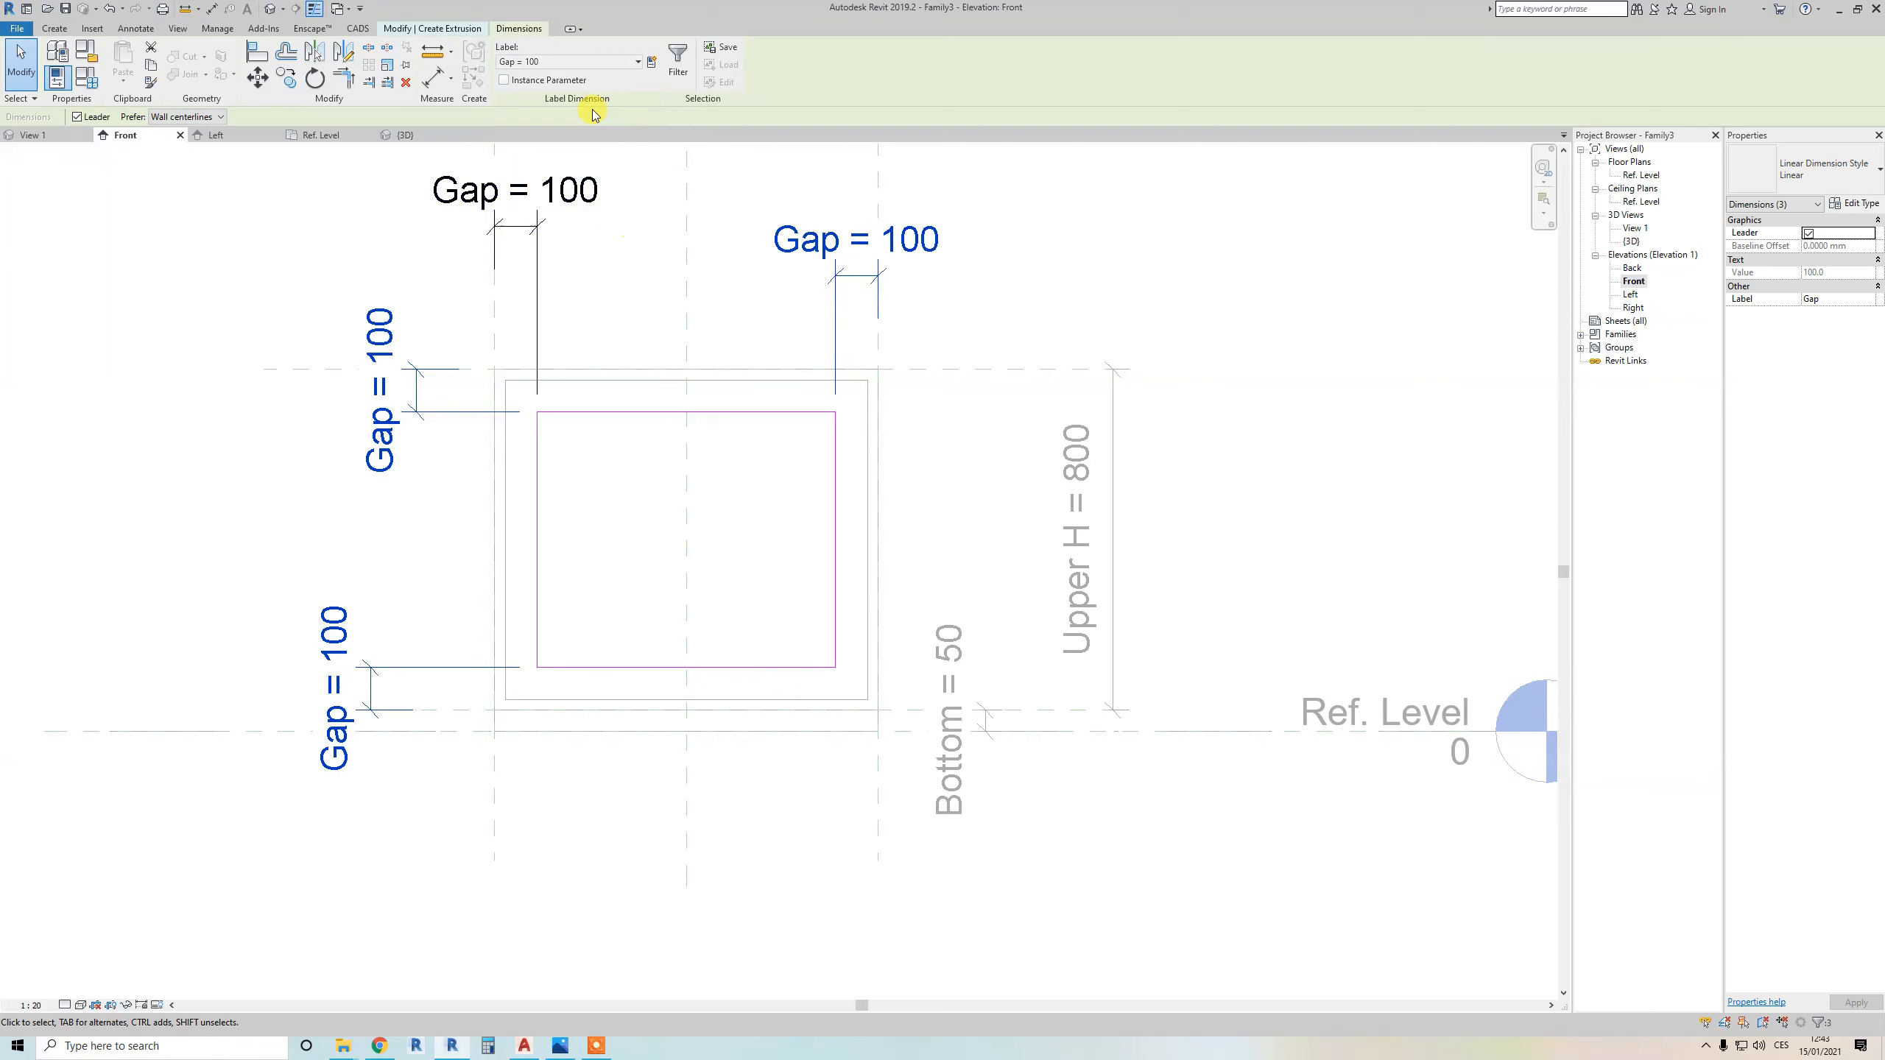
pyautogui.click(465, 31)
pyautogui.click(508, 80)
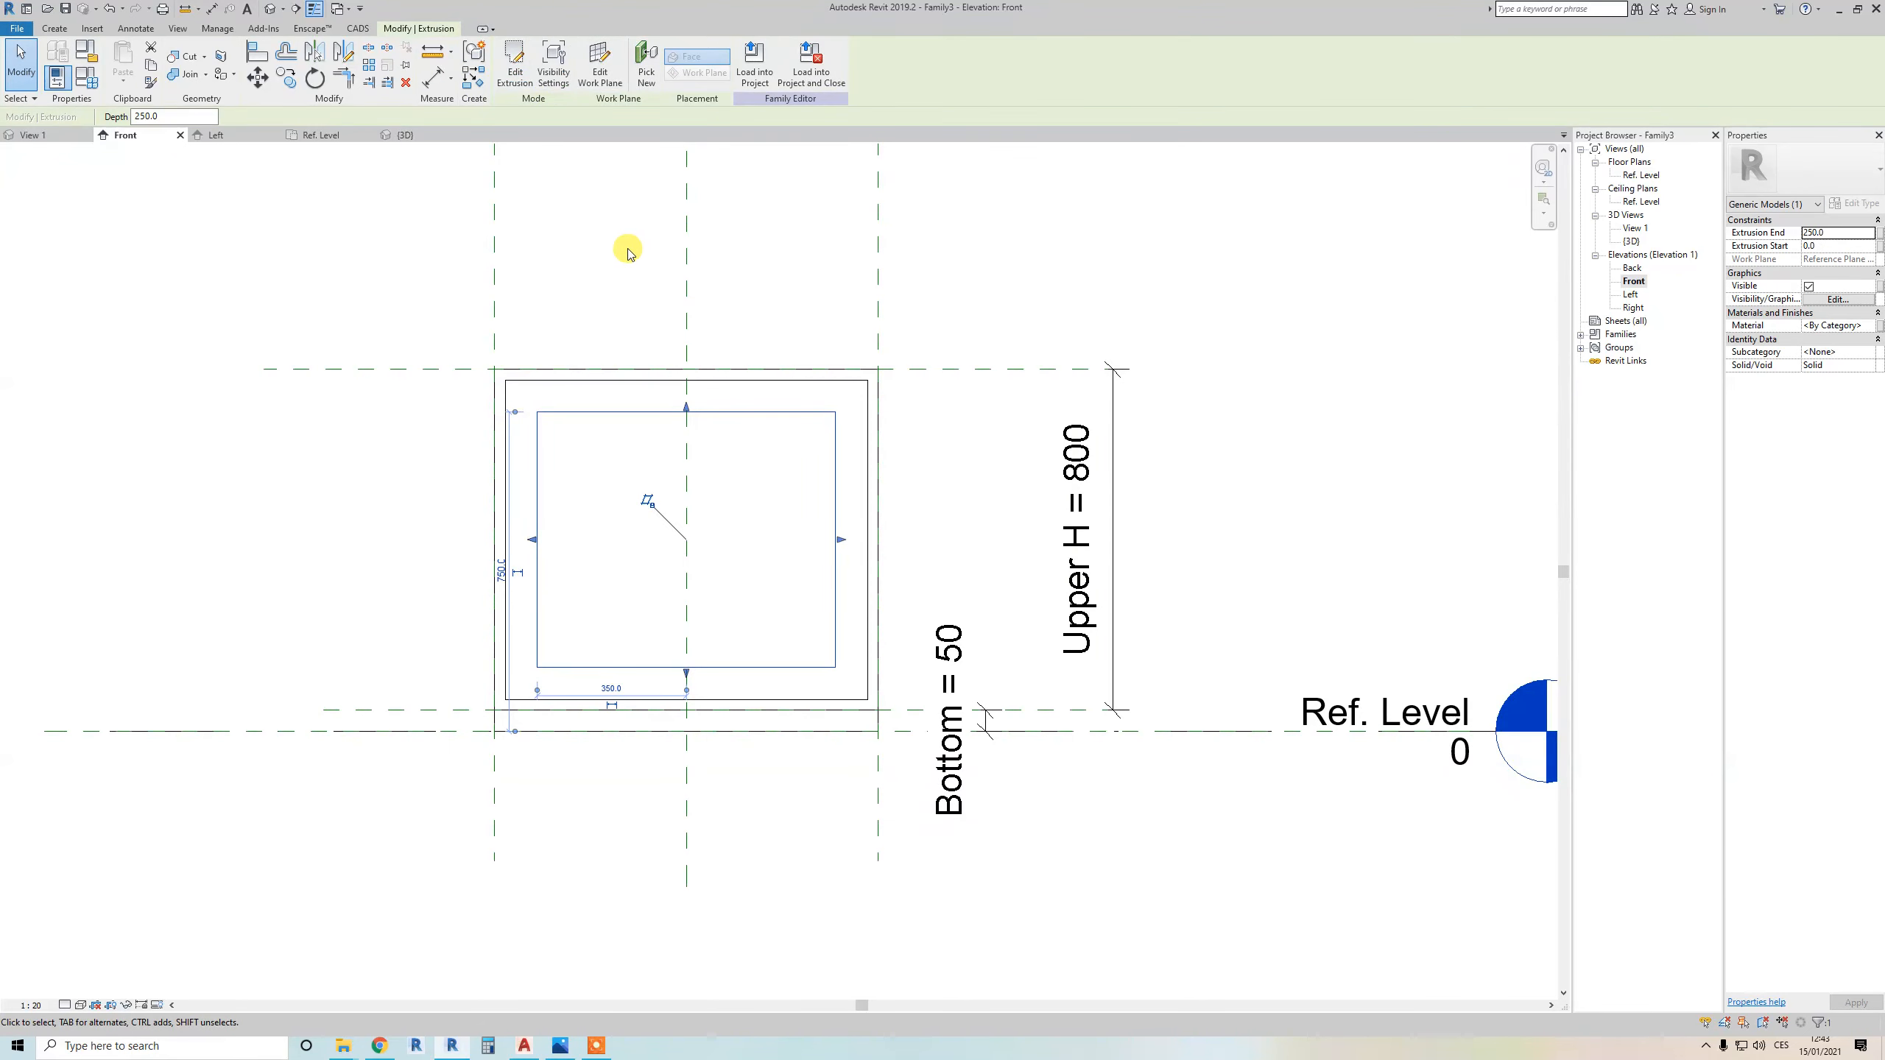
# In the Ref. Level floor plan, stretch the new extrusion's faces into a panel about 76 mm thick in front of the cabinet
pyautogui.doubleClick(1643, 176)
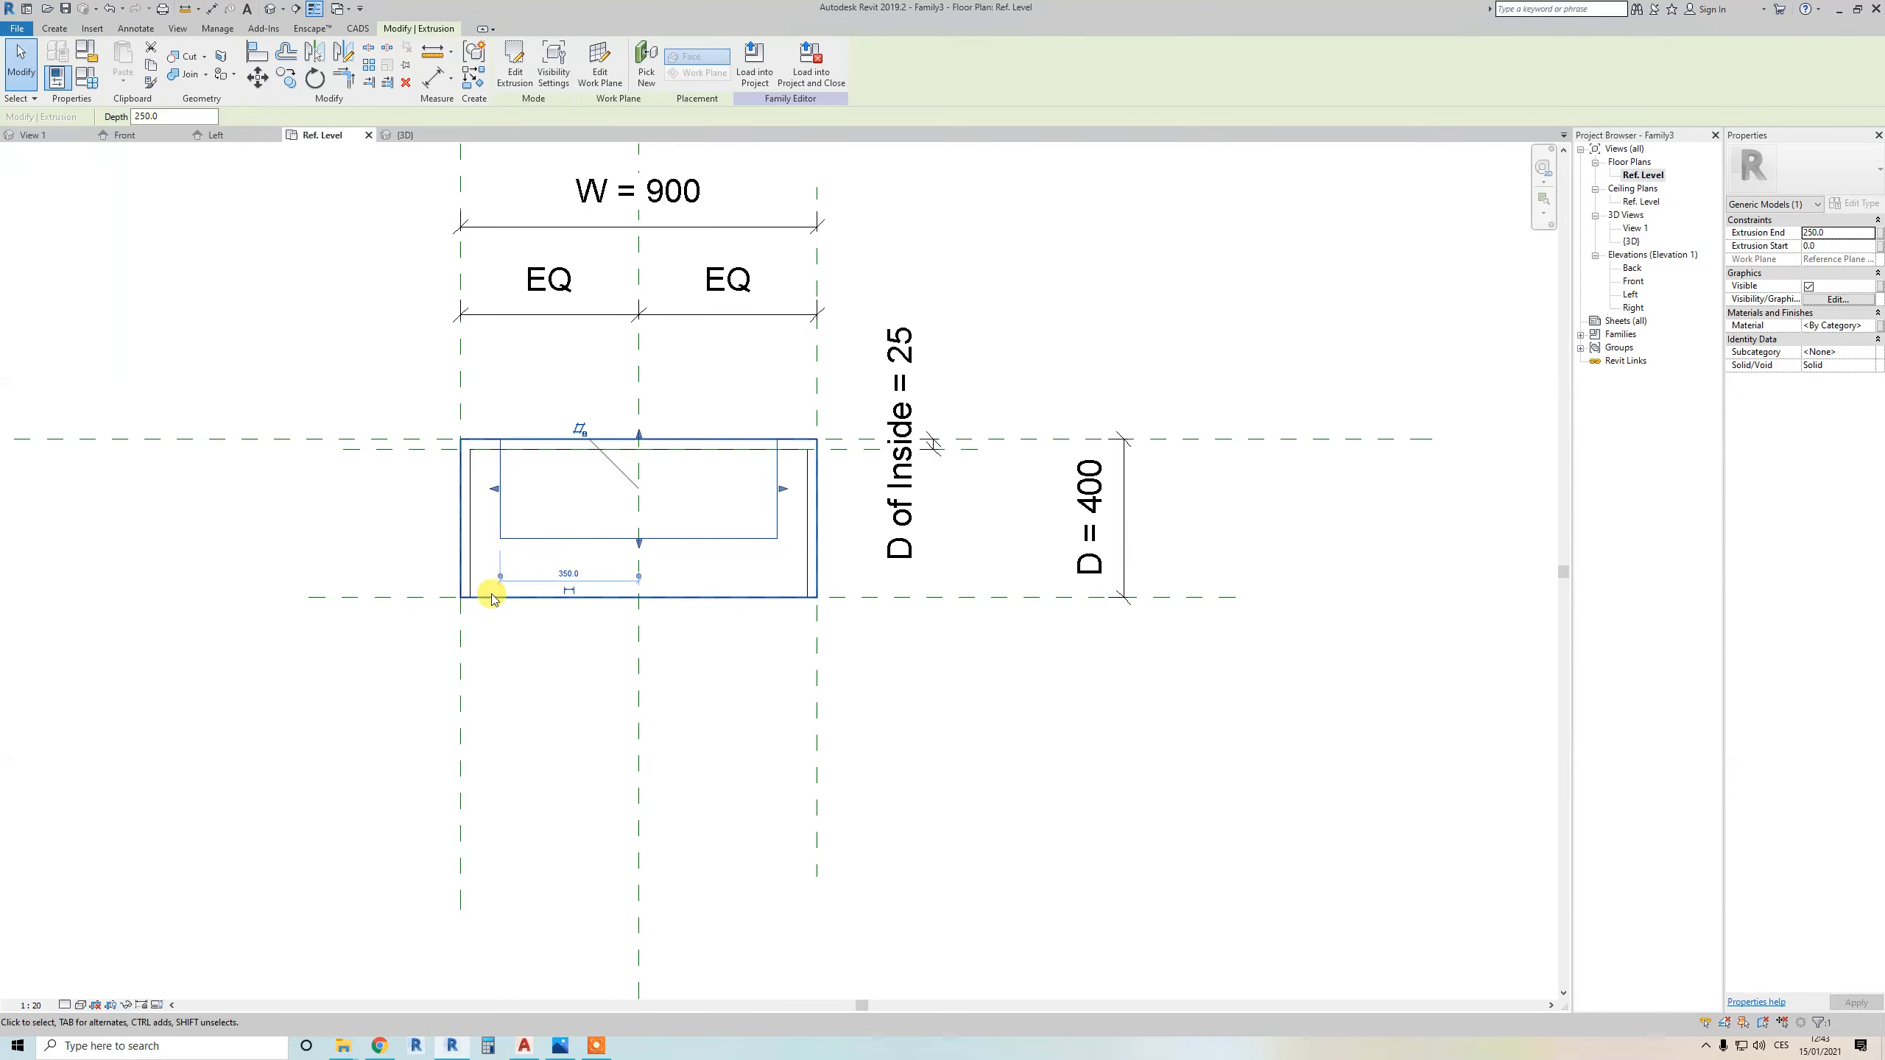
pyautogui.moveTo(641, 545); pyautogui.dragTo(640, 694)
pyautogui.moveTo(639, 467); pyautogui.dragTo(640, 662)
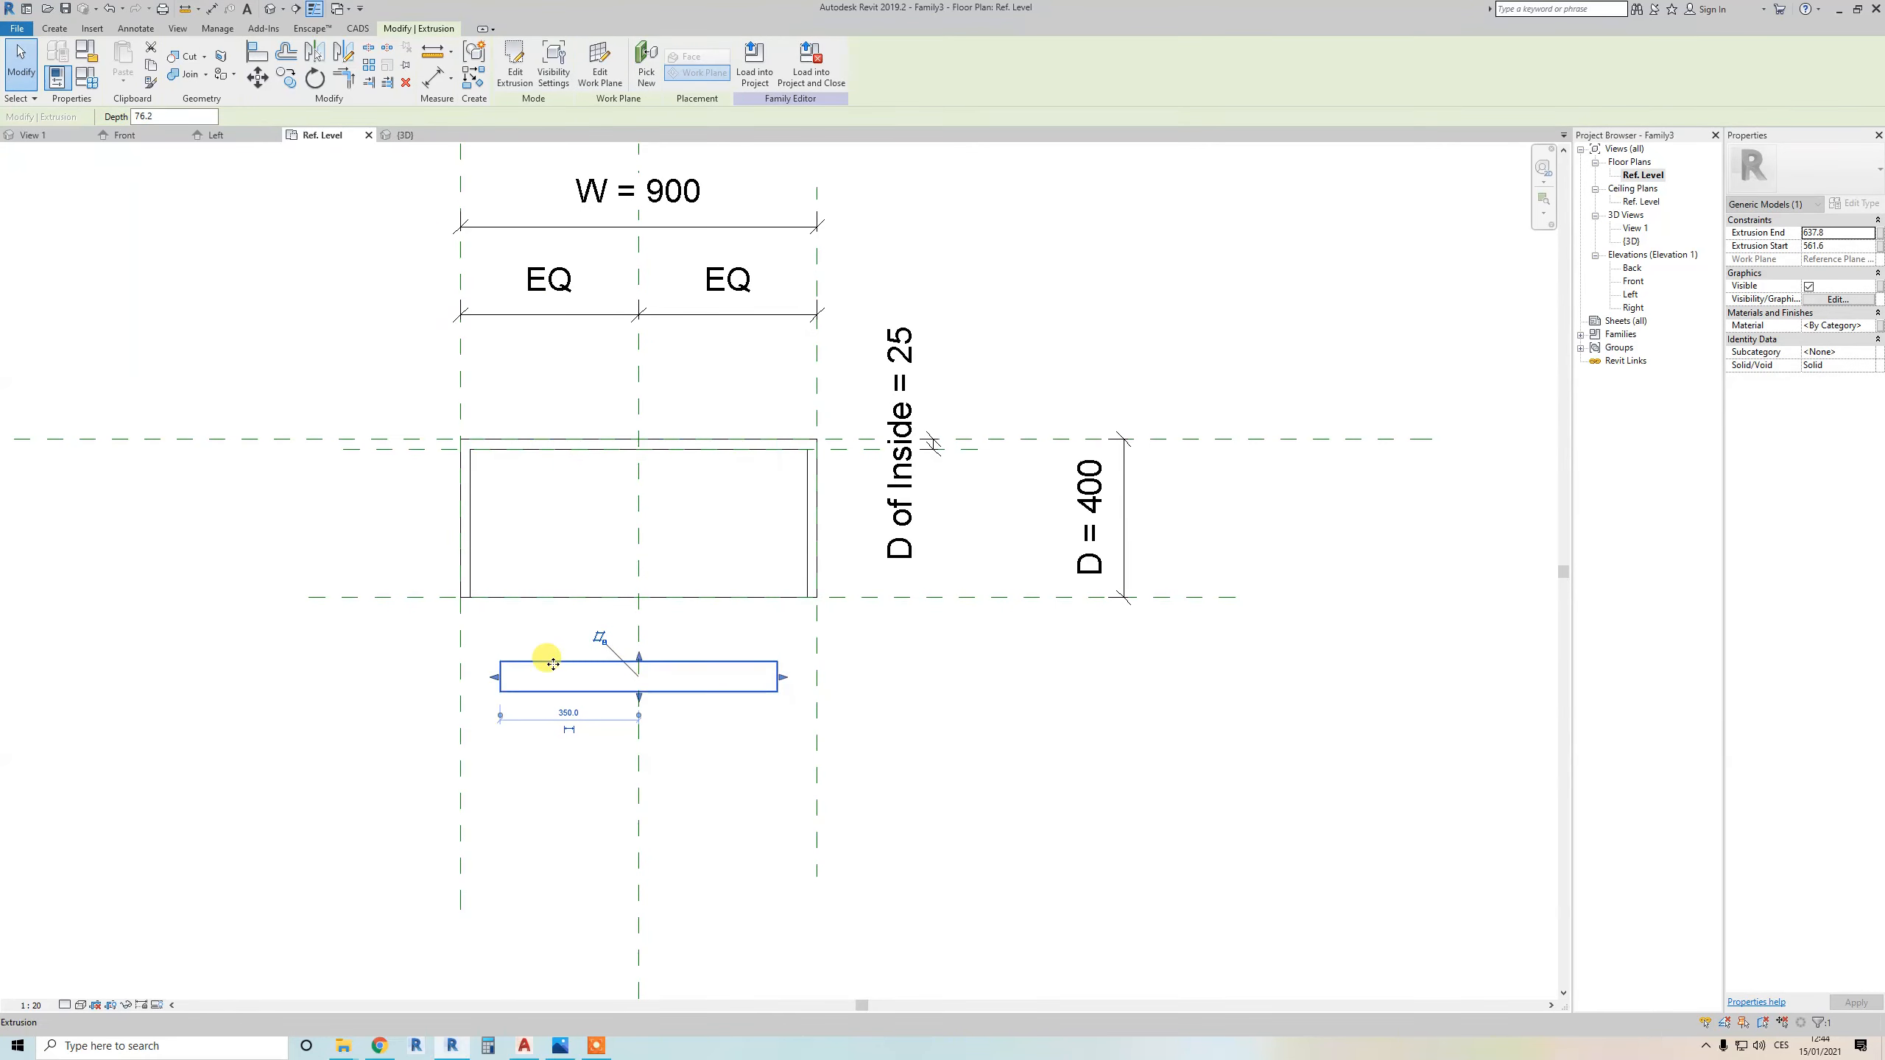
pyautogui.click(537, 673)
# Draw a horizontal reference plane about 91 mm in front of the cabinet, between the cabinet and the door panel
pyautogui.scroll(1, 534, 674)
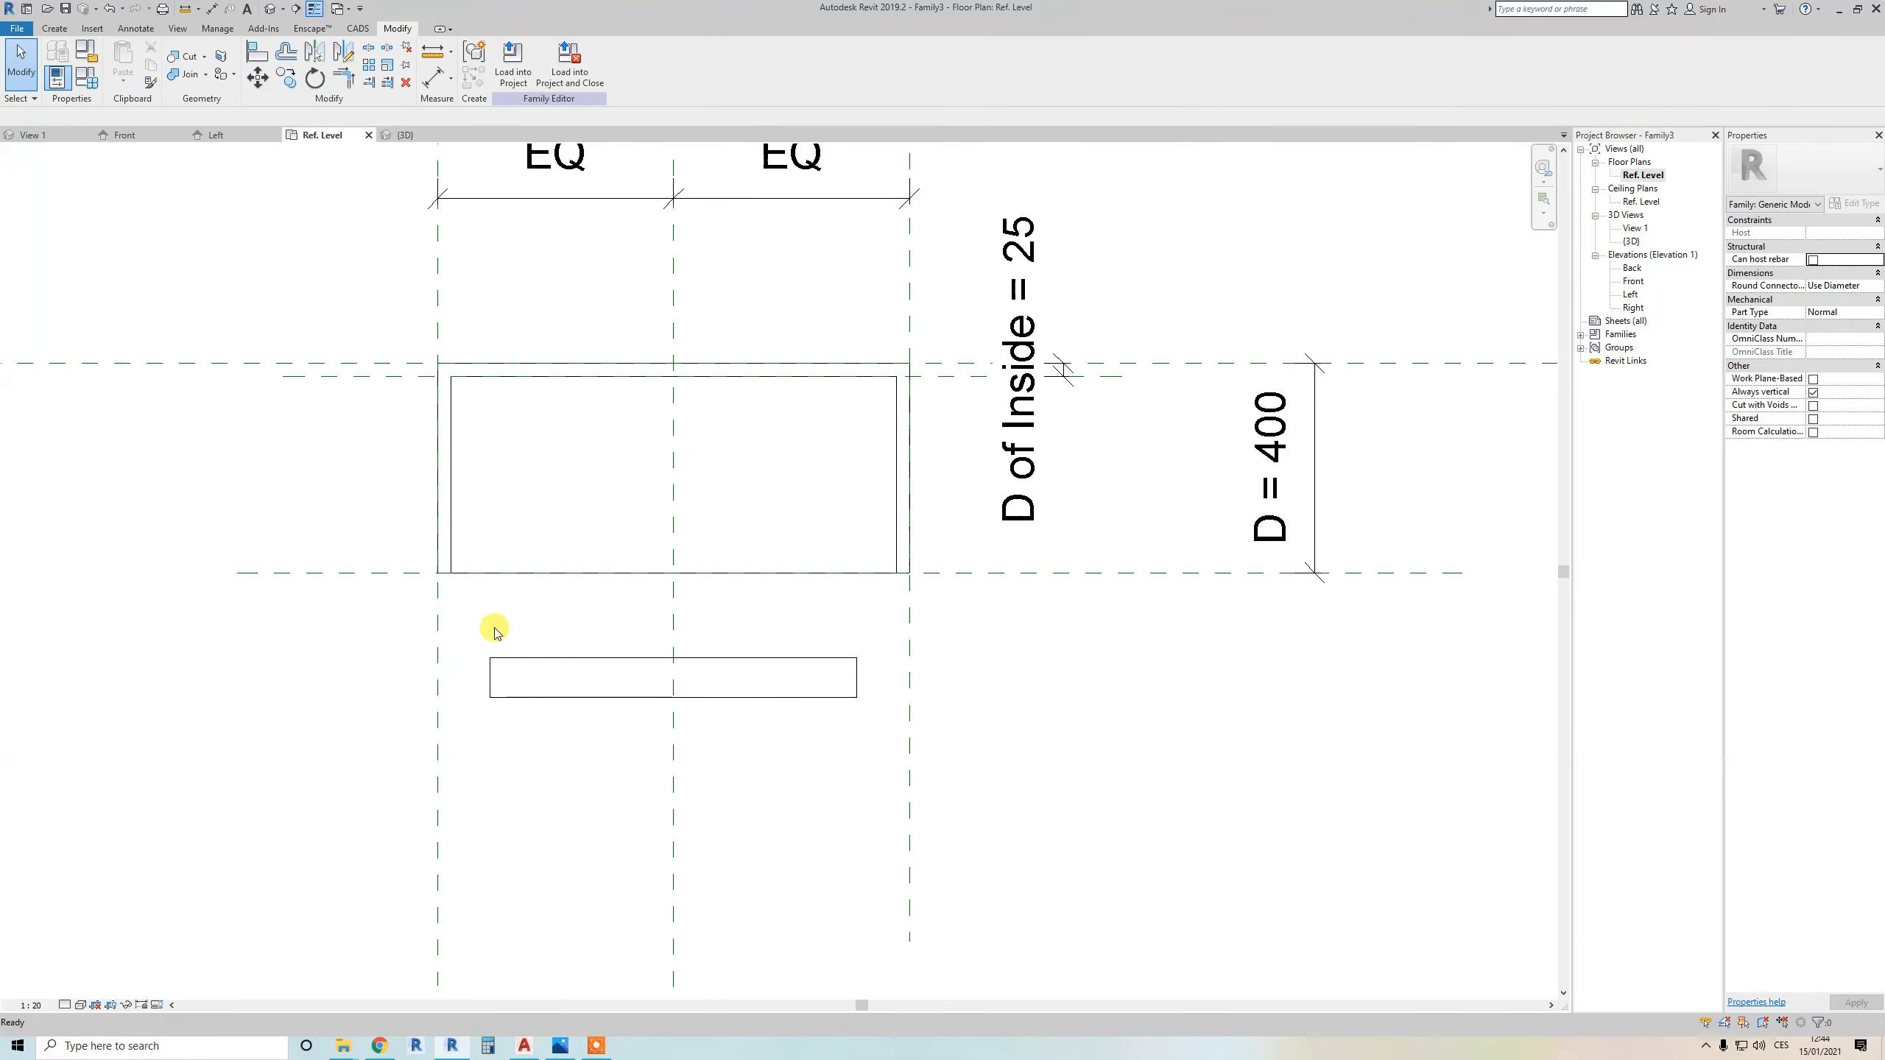
pyautogui.press('r')
pyautogui.press('p')
pyautogui.click(282, 620)
pyautogui.click(1126, 620)
# Dimension the distance between the cabinet's front reference plane and the new reference plane
pyautogui.press('d')
pyautogui.press('i')
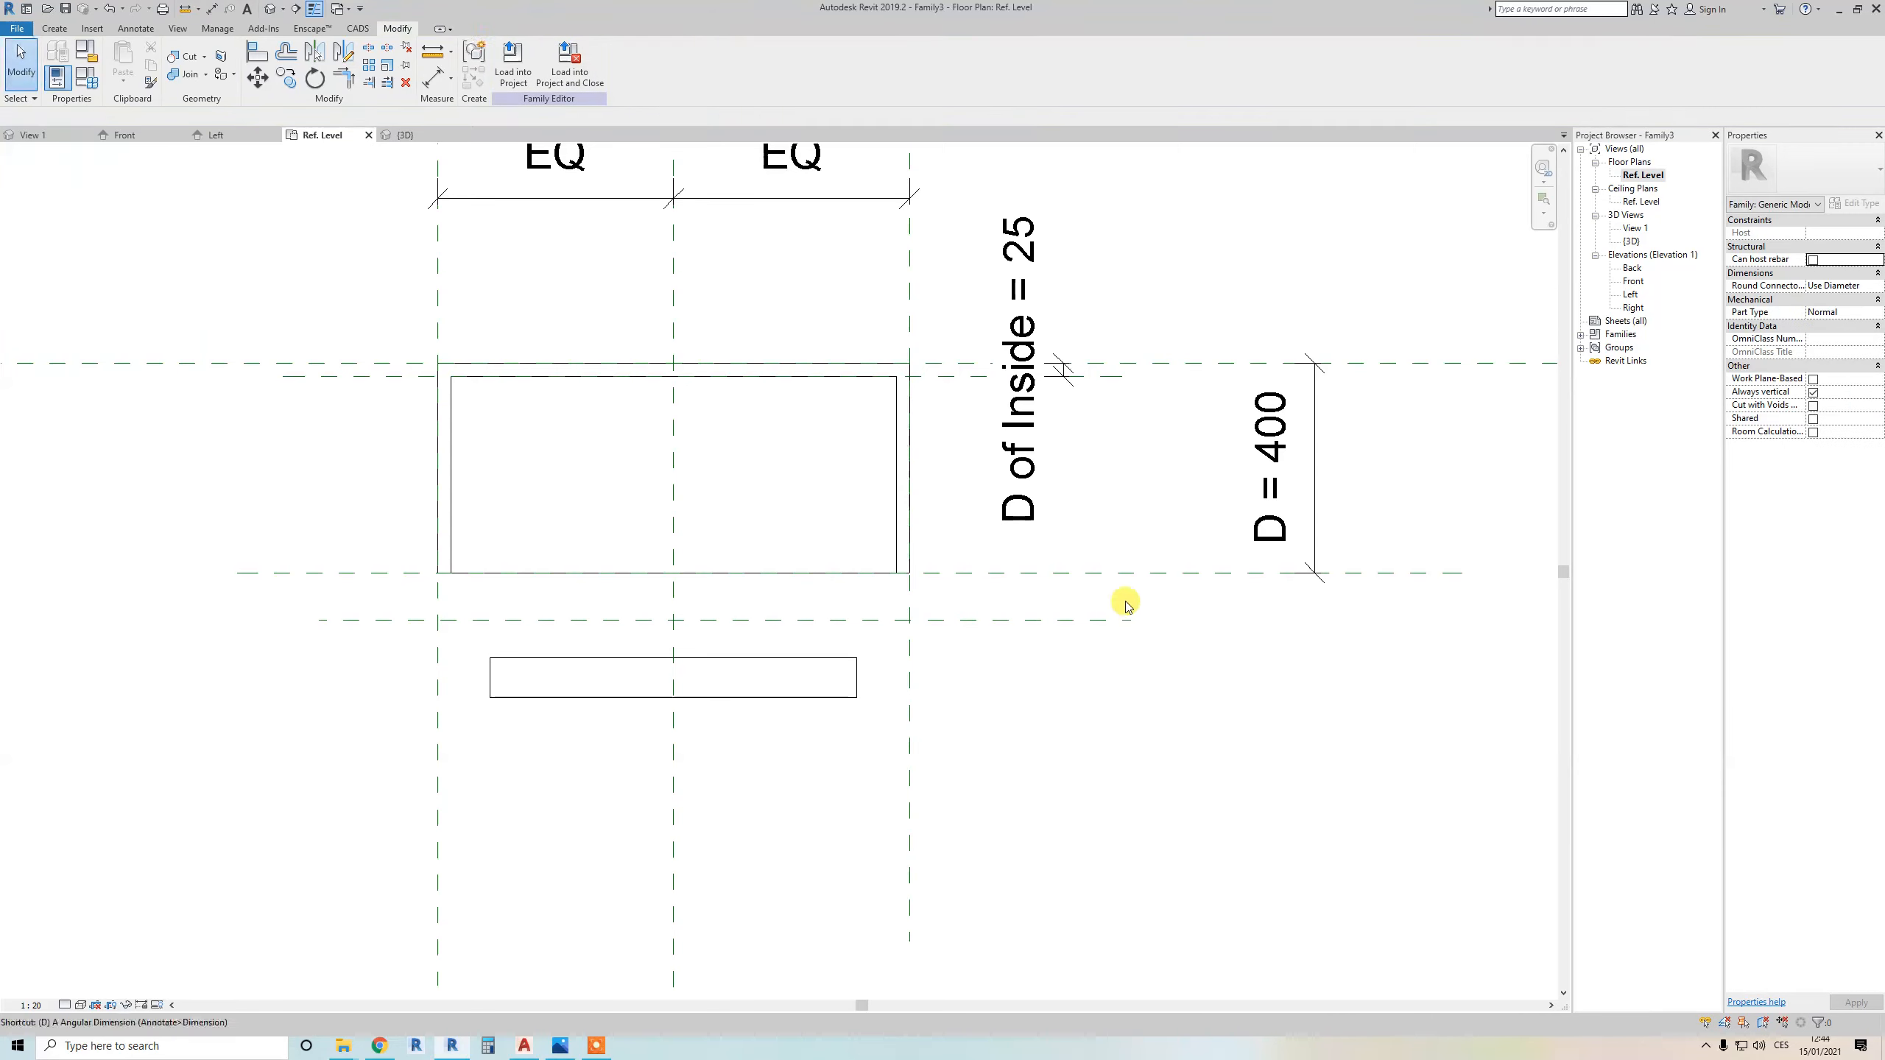
pyautogui.click(1106, 576)
pyautogui.click(1112, 620)
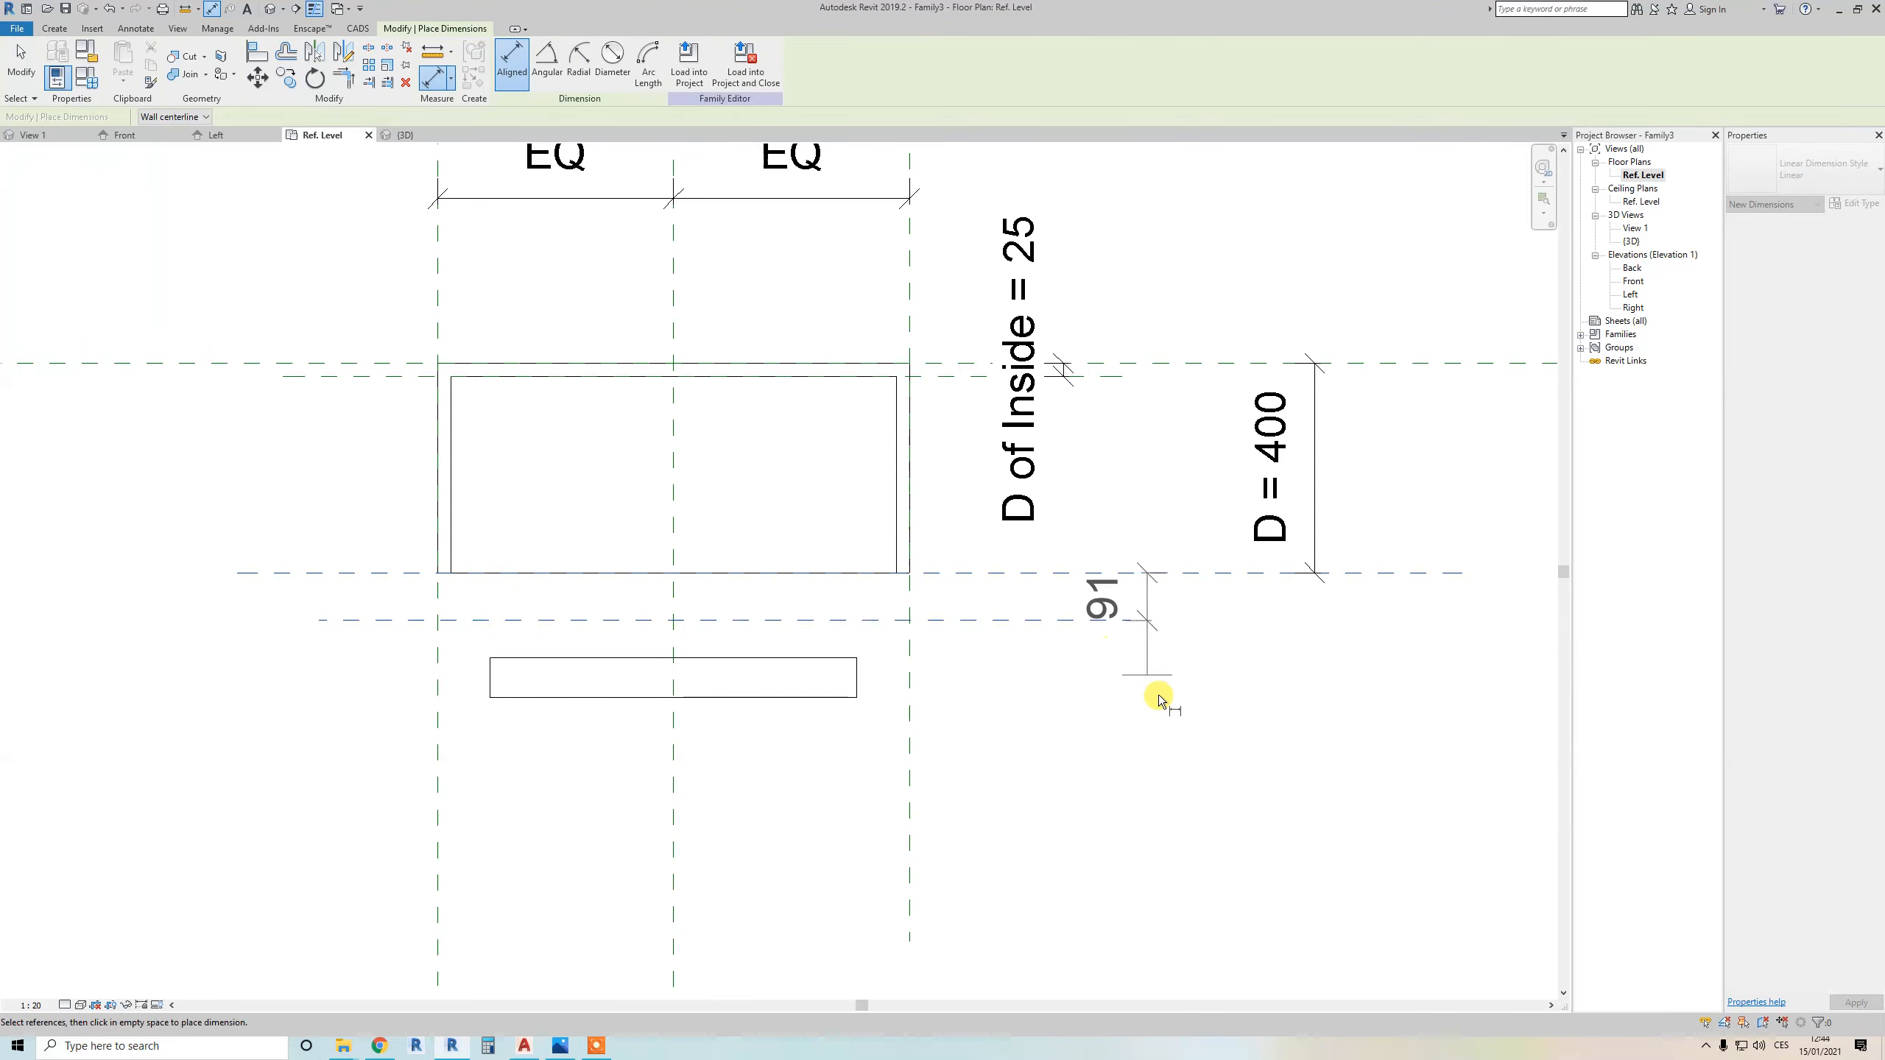
pyautogui.click(1157, 606)
pyautogui.press('Escape')
pyautogui.press('Escape')
# Label the new reference plane's dimension with a new family type parameter named D of Front Door
pyautogui.click(1120, 599)
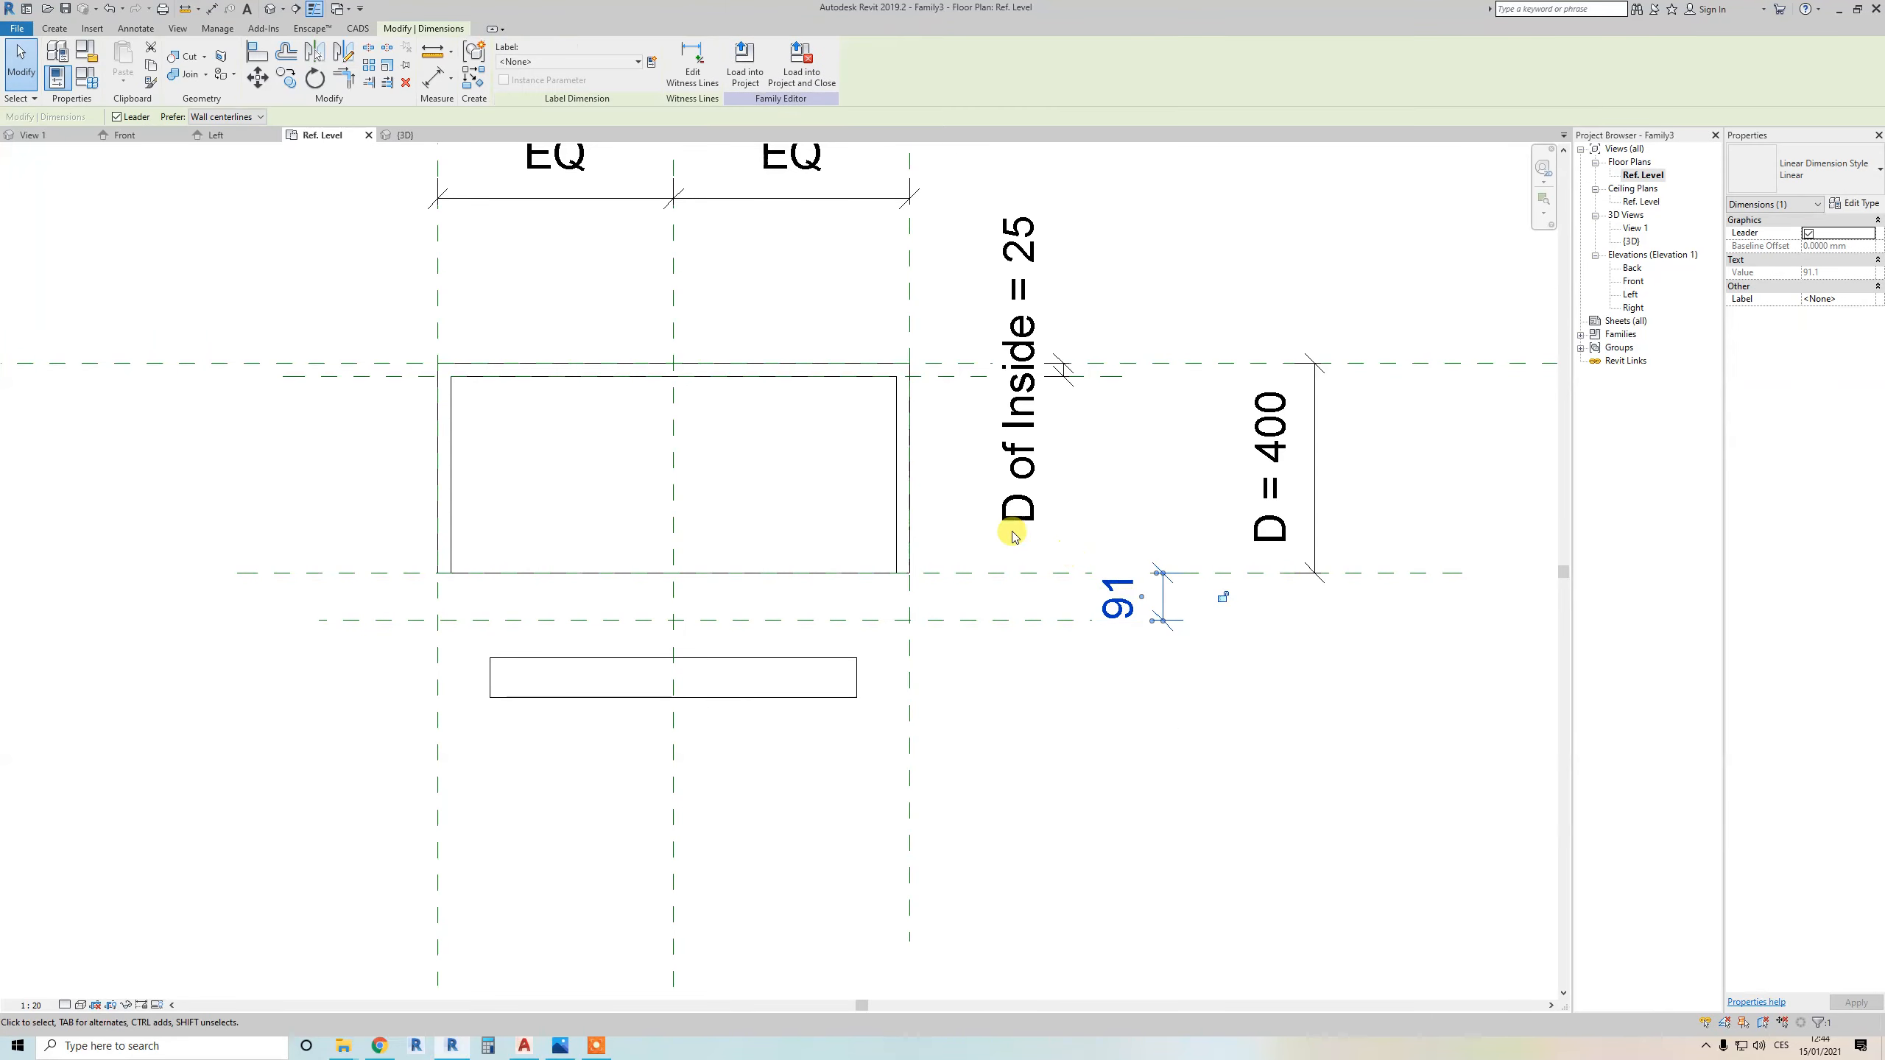
pyautogui.click(652, 62)
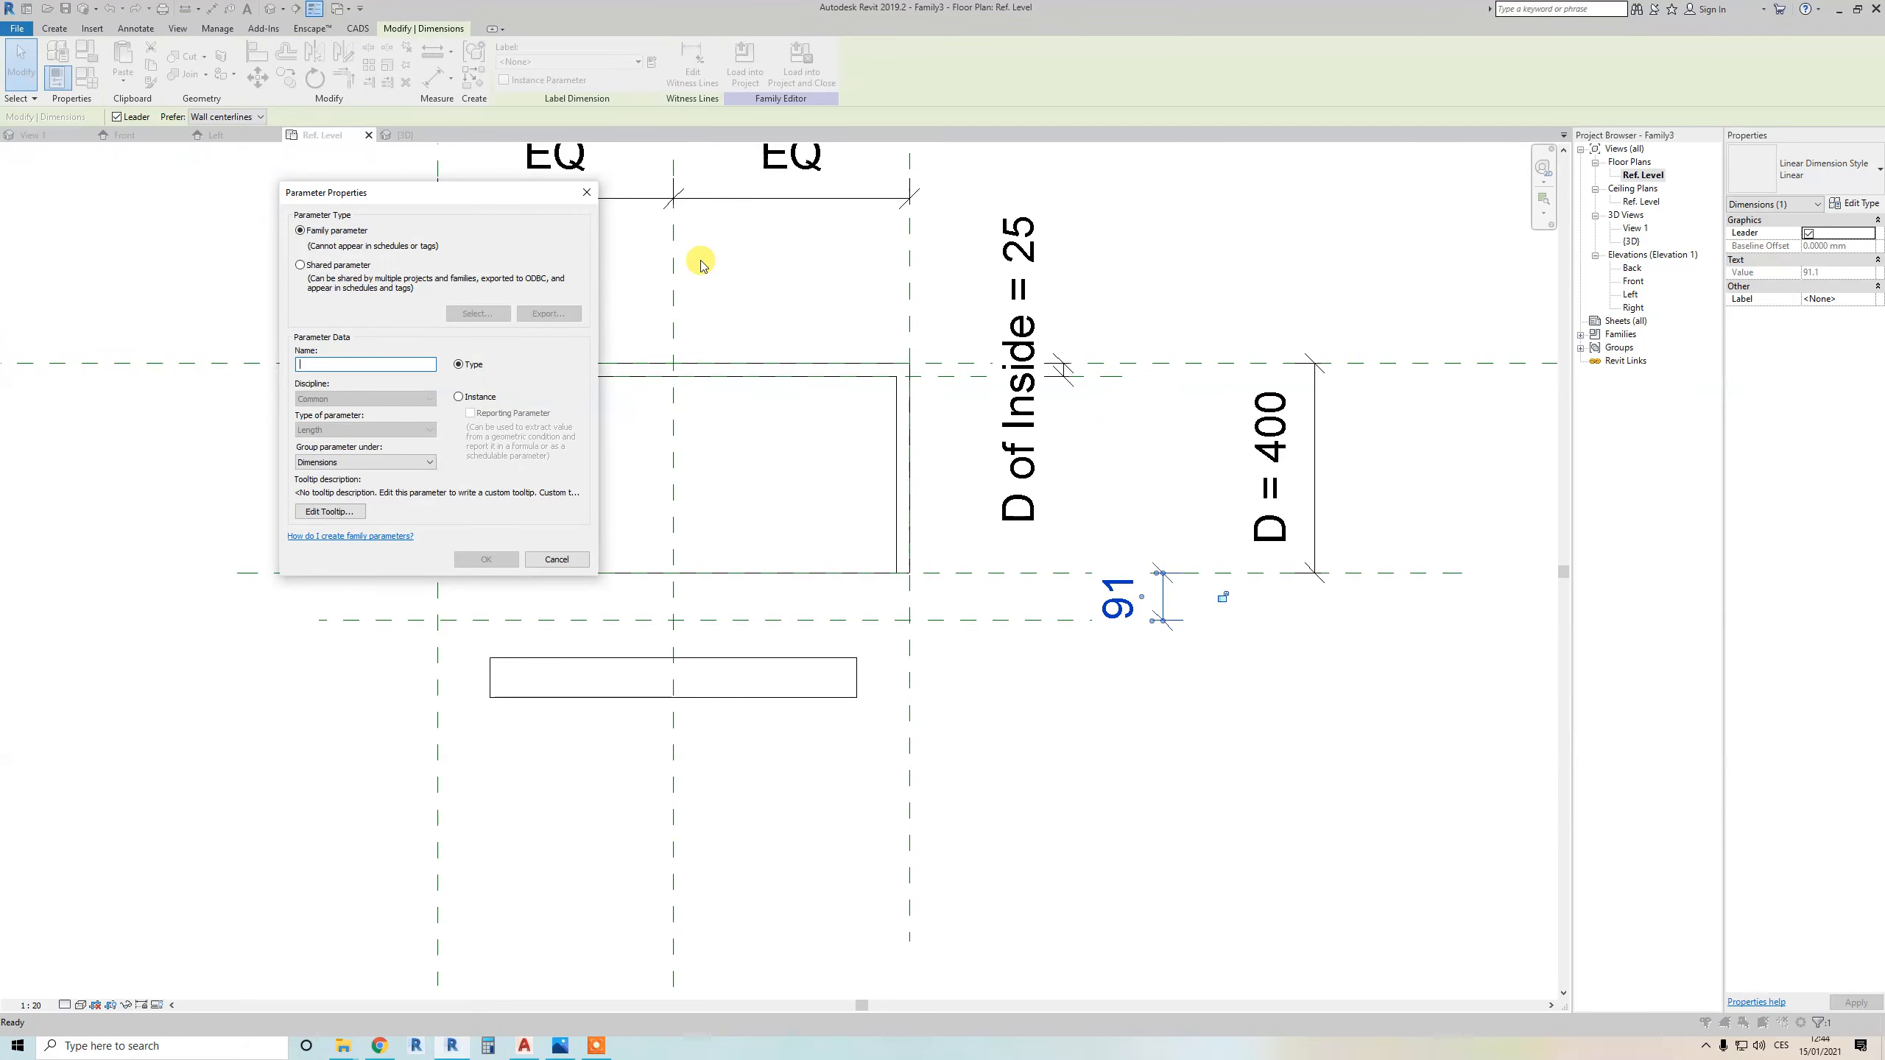
pyautogui.write('D of Front Door')
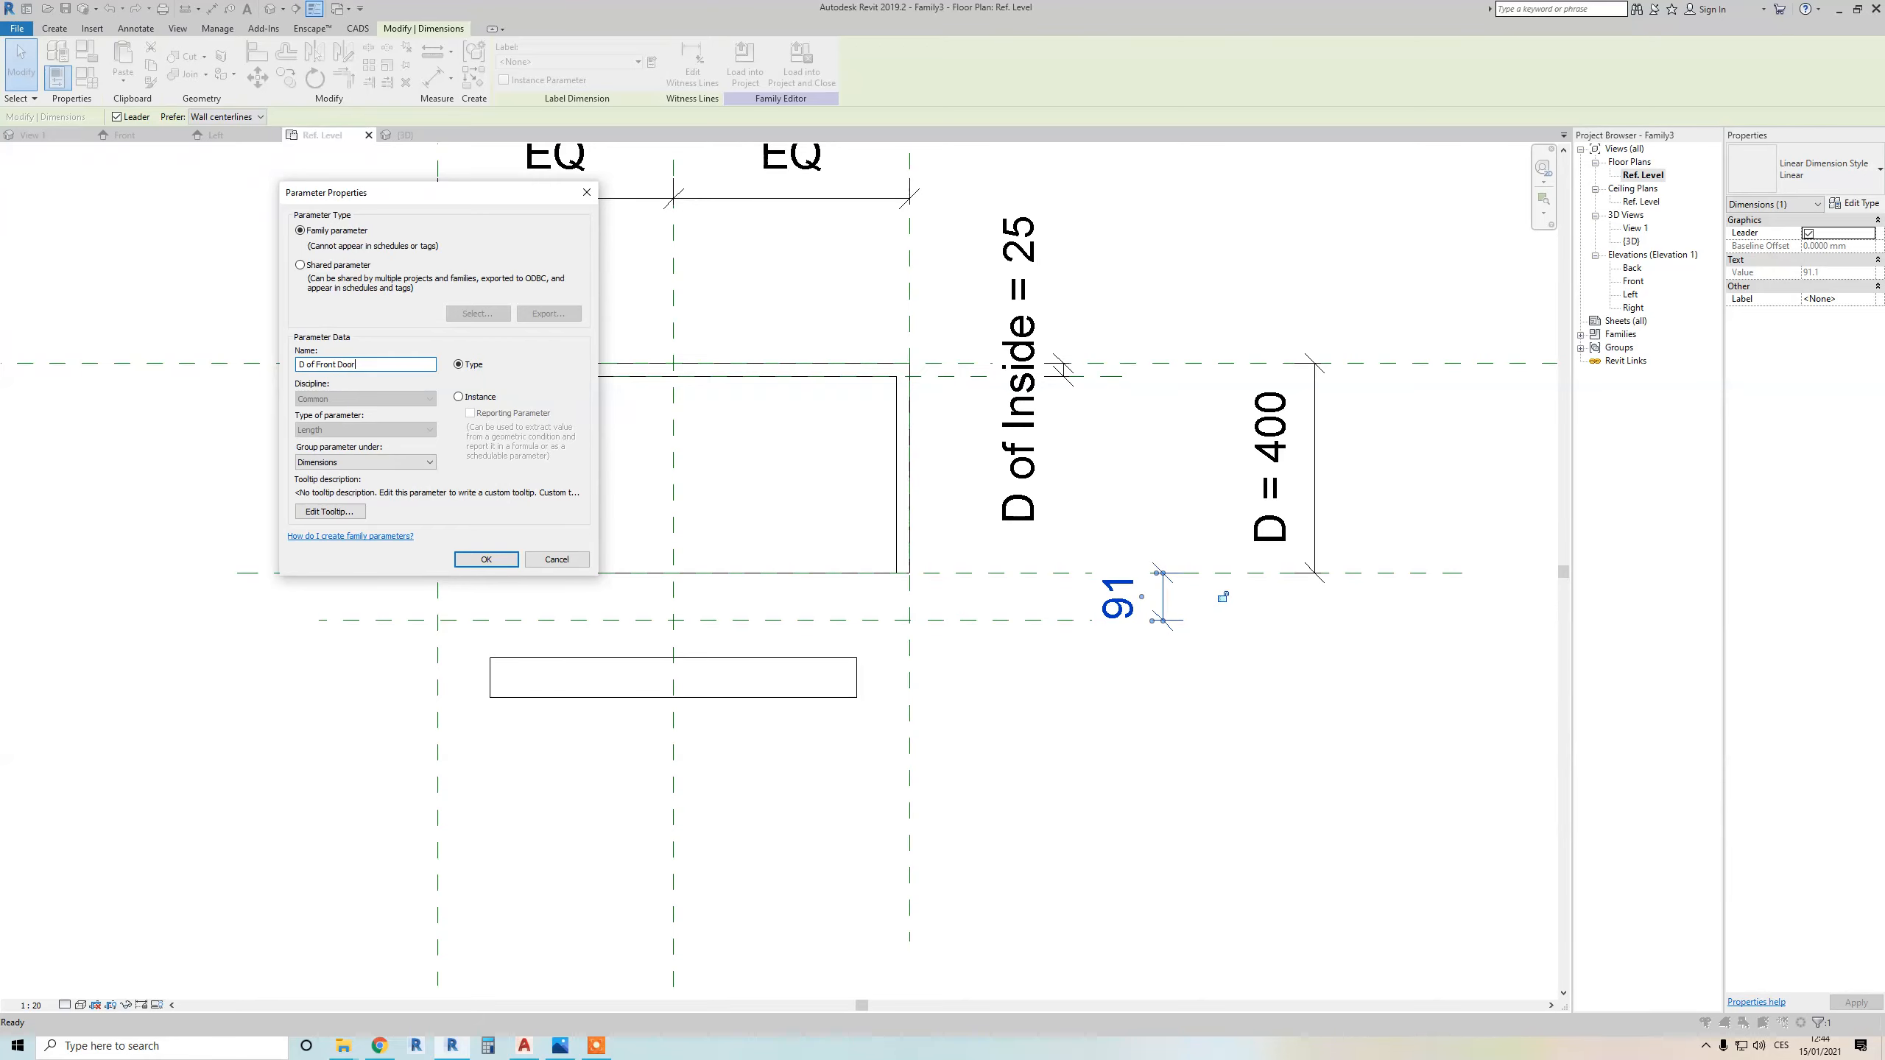
pyautogui.press('Return')
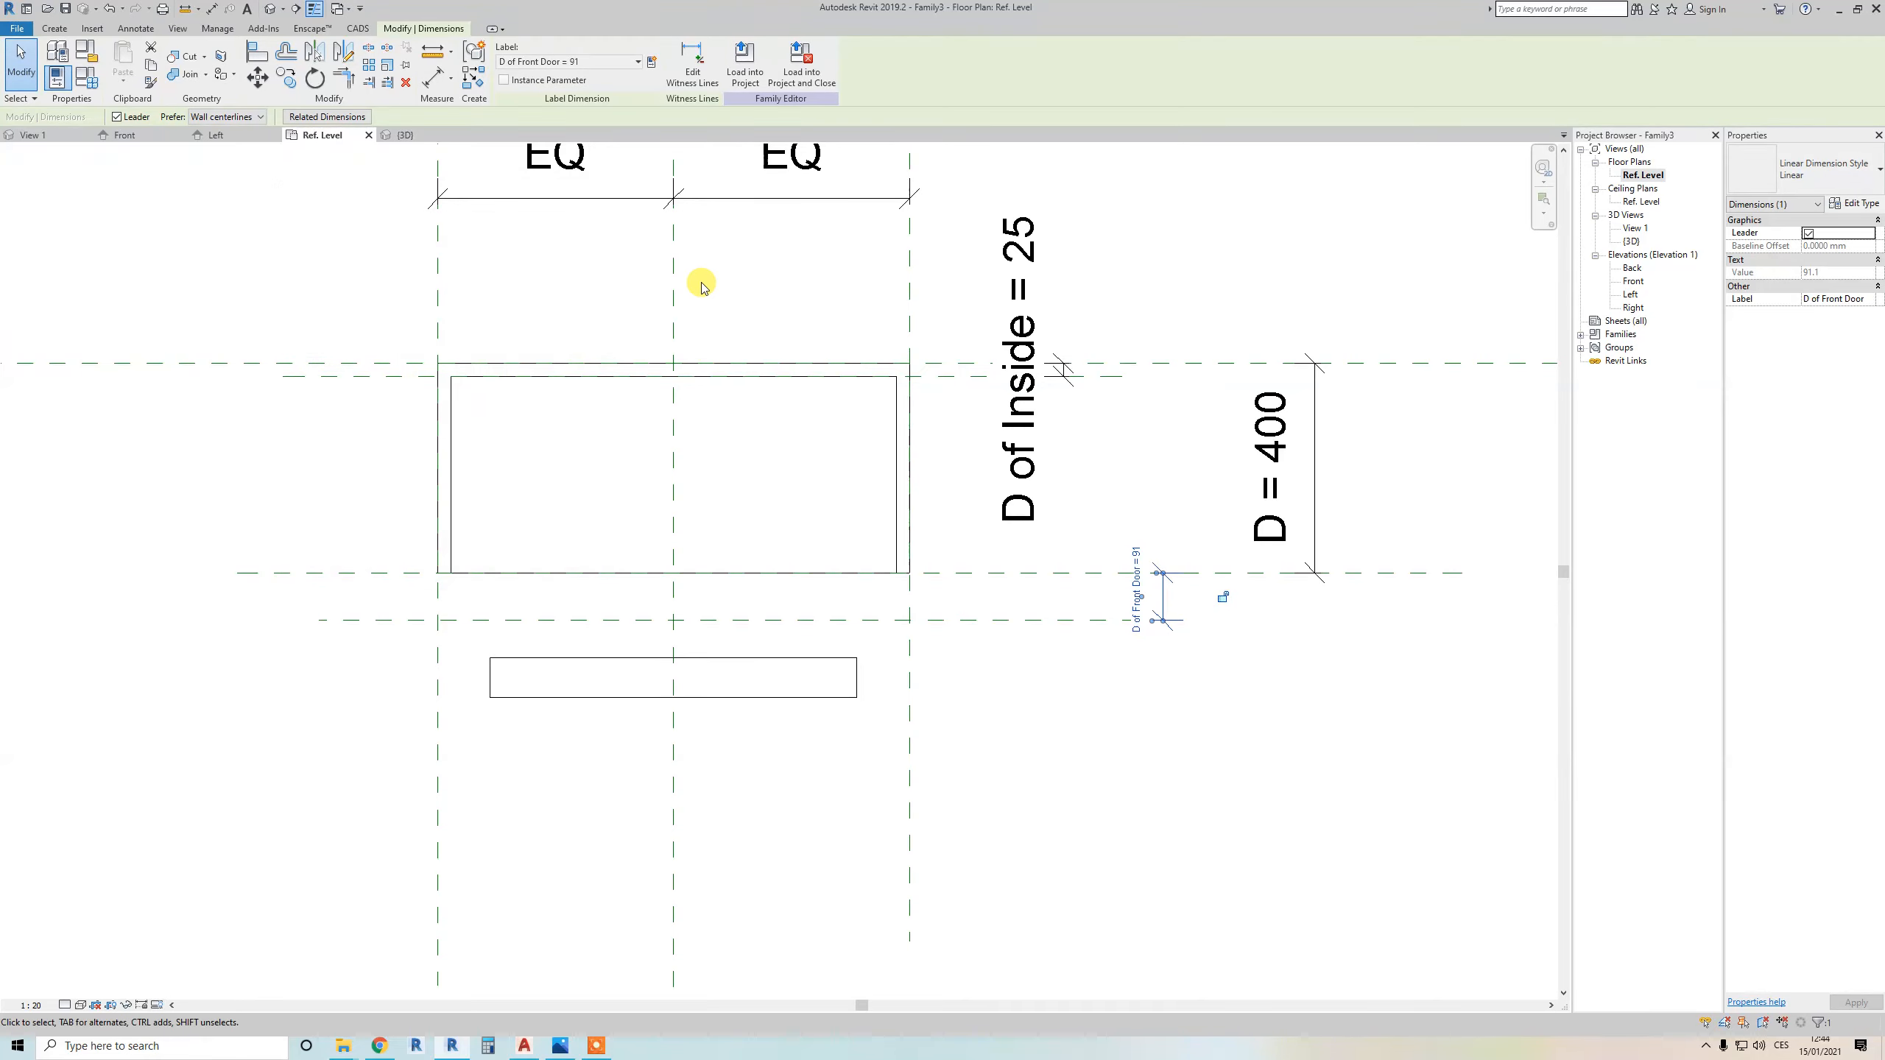
pyautogui.click(701, 284)
pyautogui.moveTo(1013, 625); pyautogui.dragTo(1014, 629, button='middle')
pyautogui.press('a')
pyautogui.press('l')
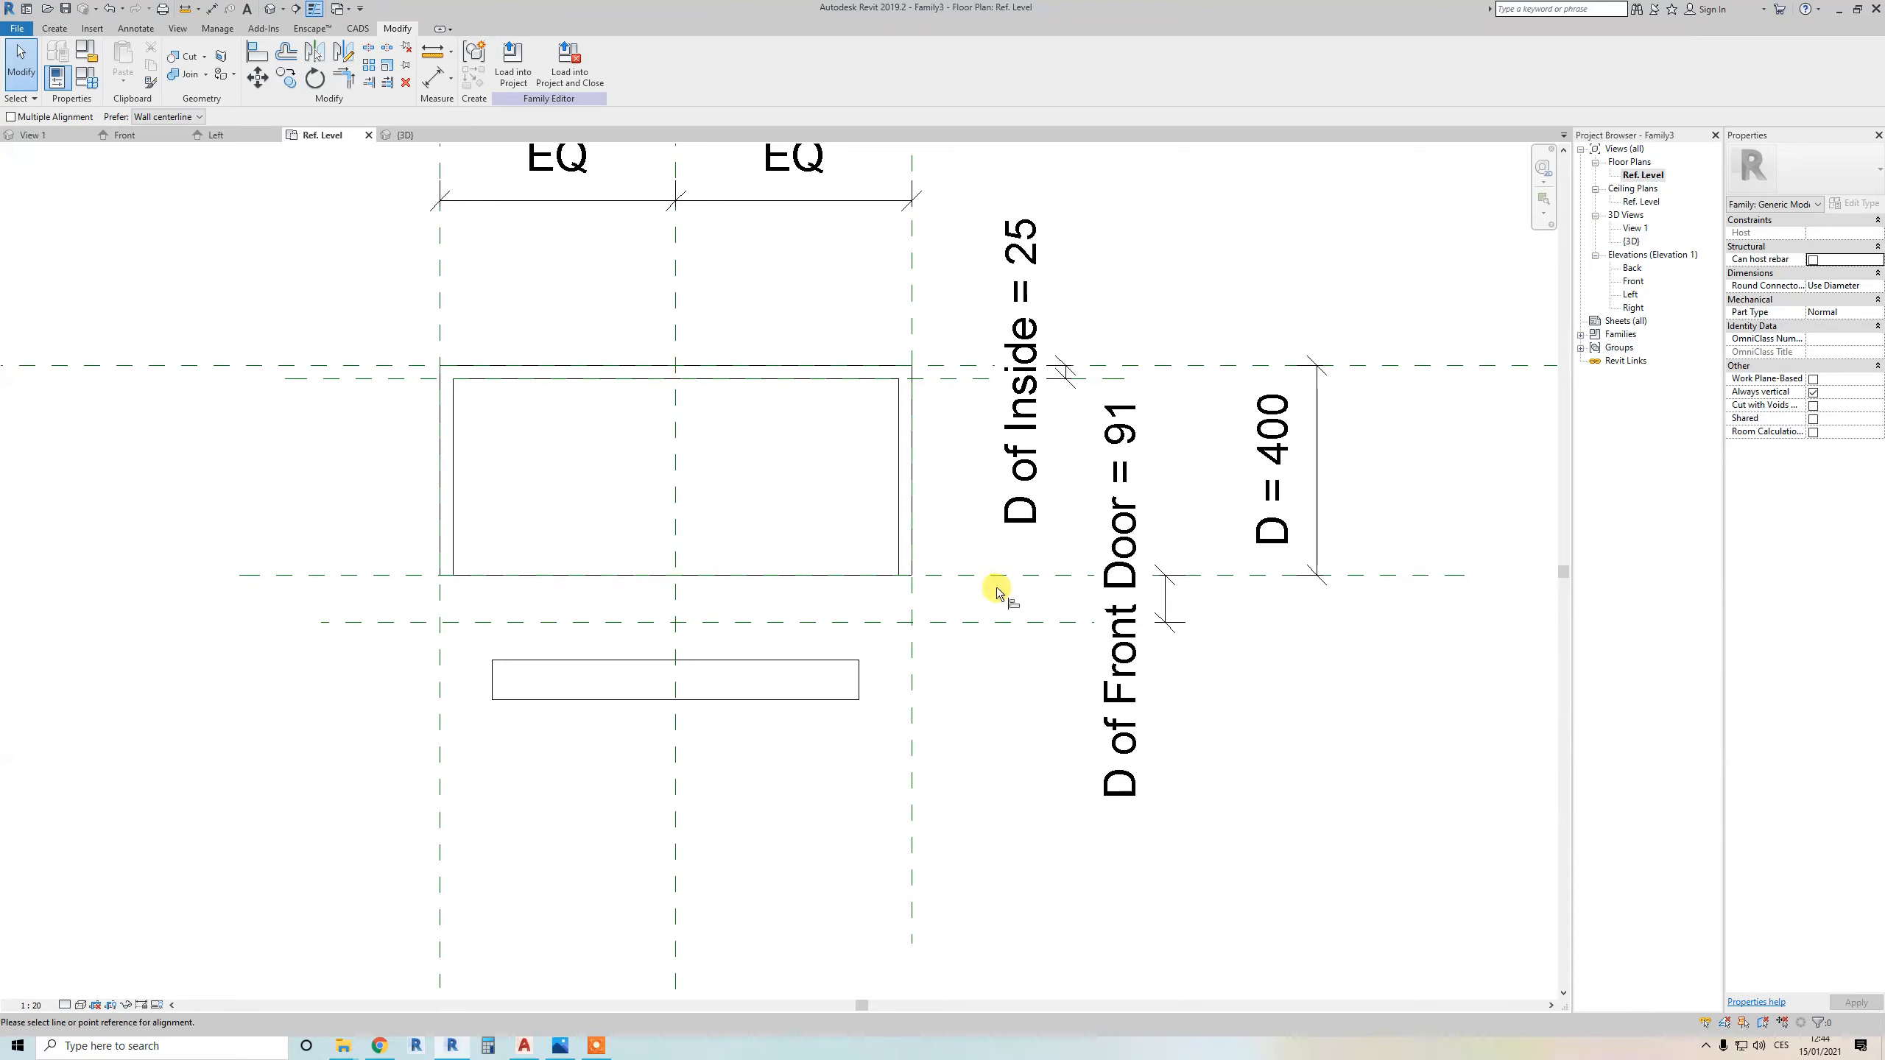
pyautogui.press('Escape')
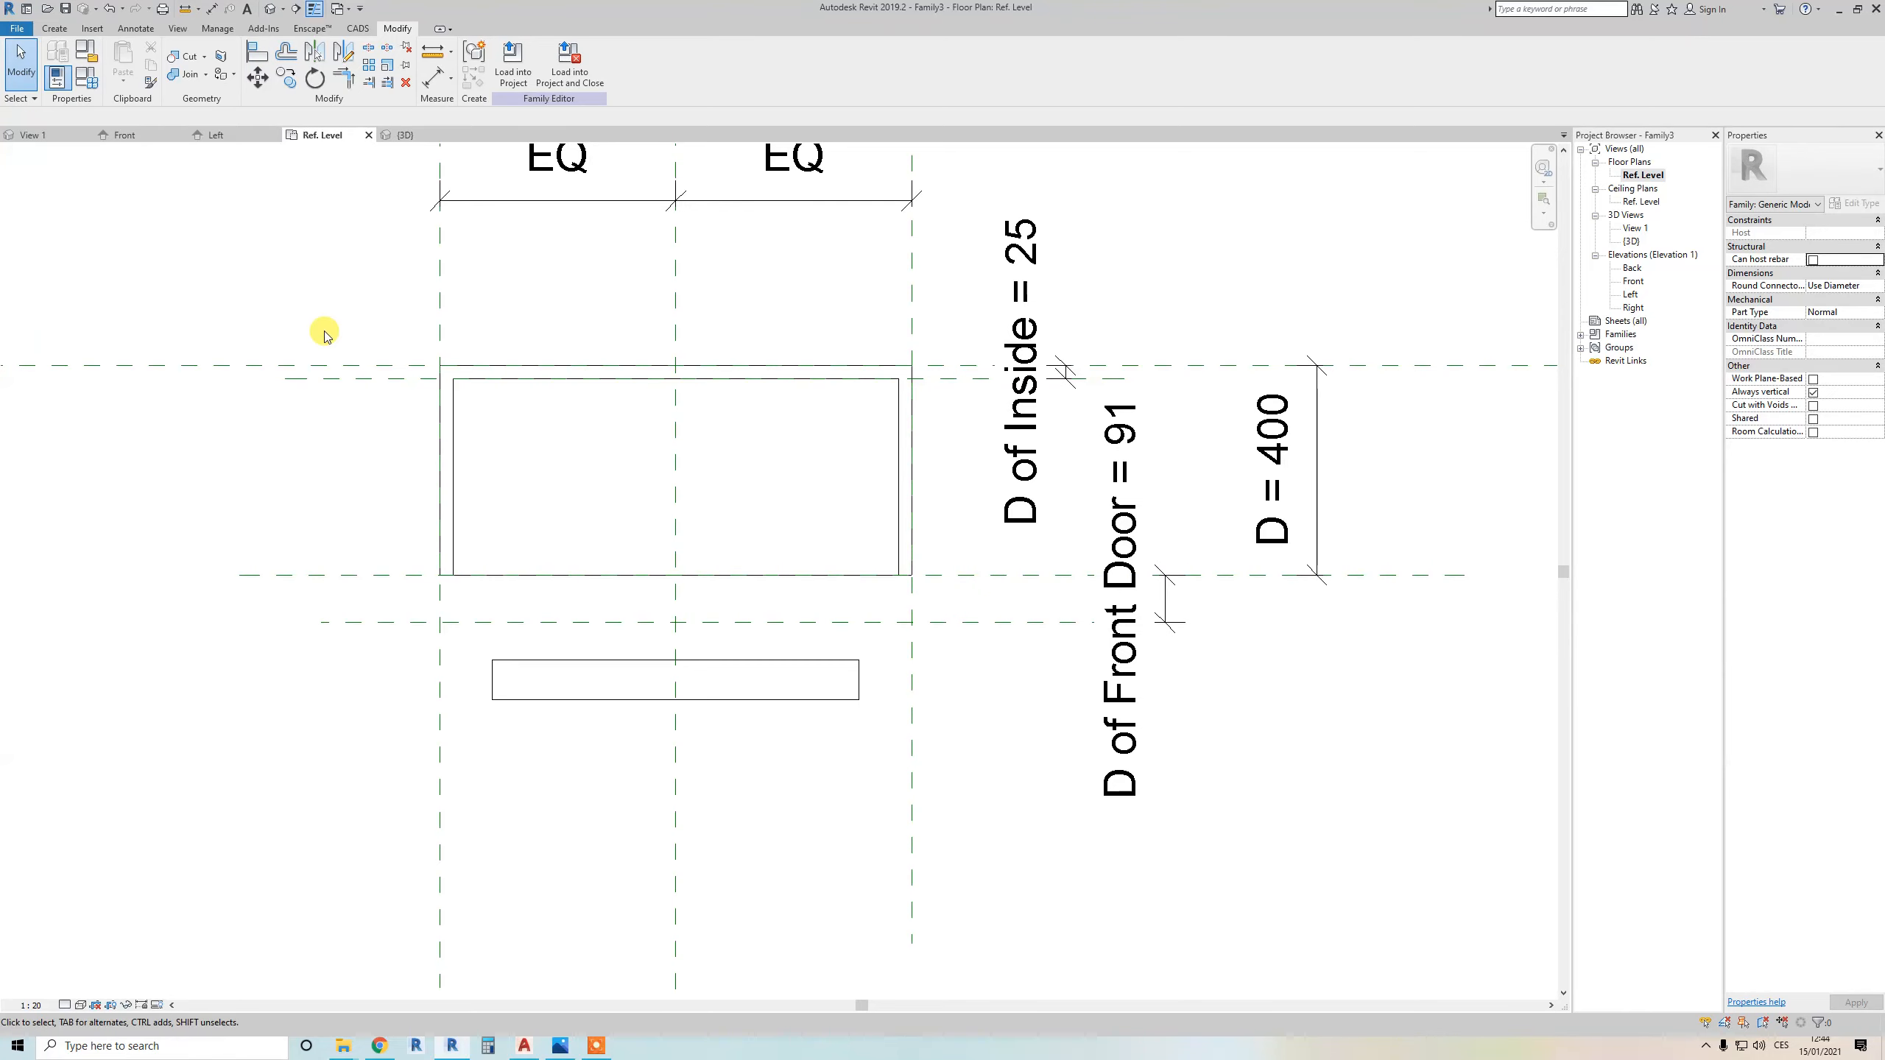
pyautogui.click(255, 63)
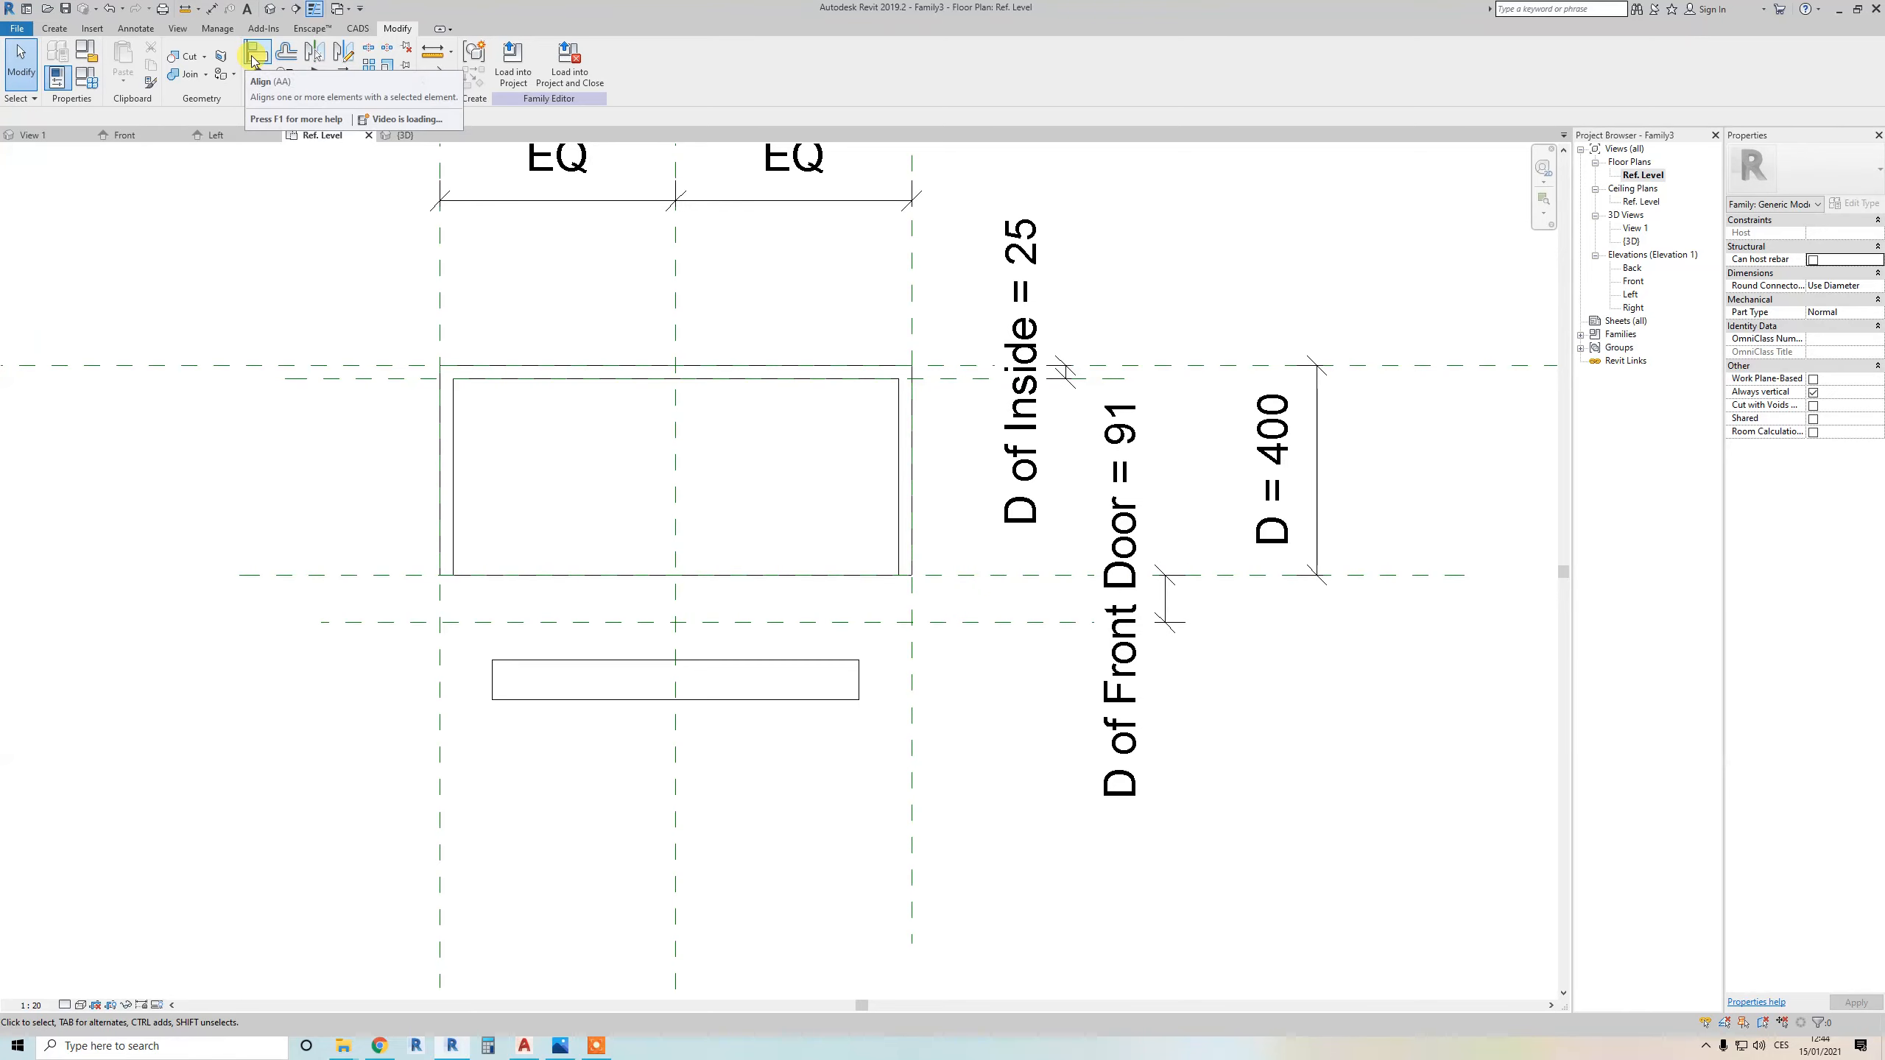
pyautogui.press('Escape')
# Stretch the back face of the door panel extrusion toward the new reference plane
pyautogui.click(626, 659)
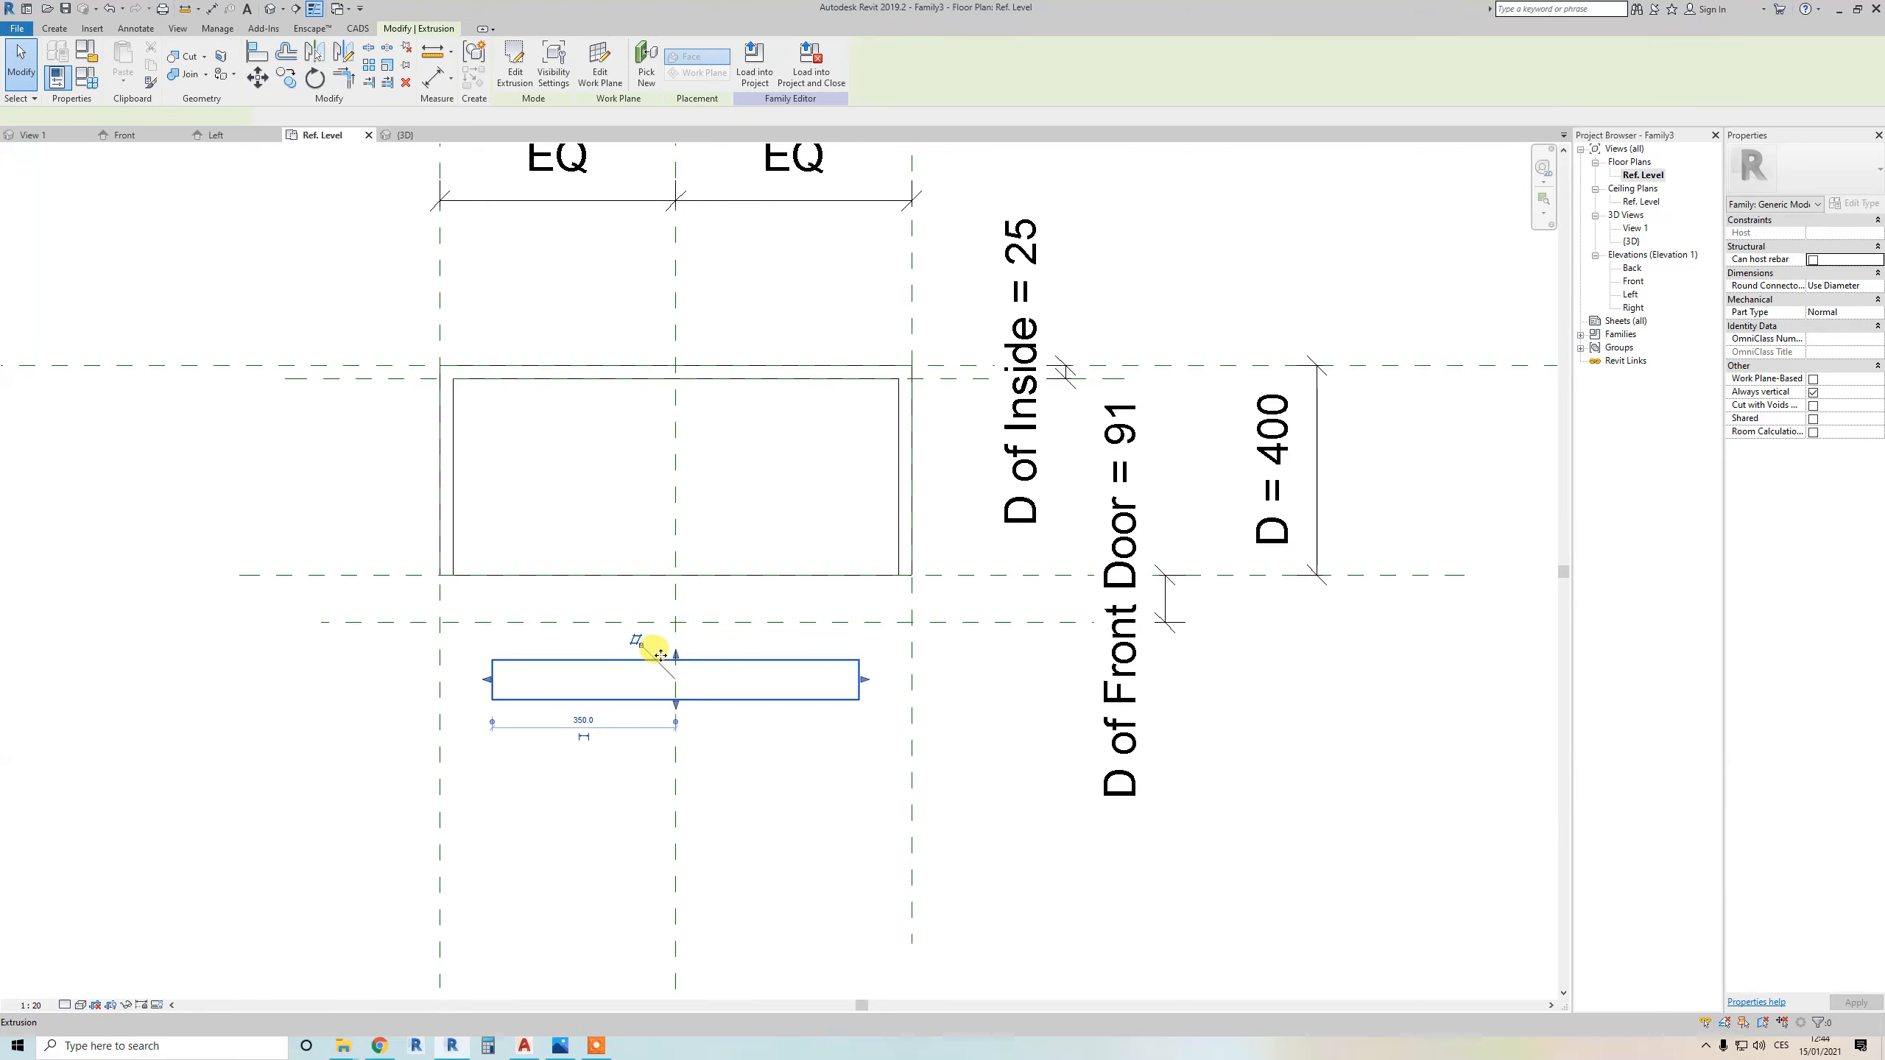
pyautogui.moveTo(676, 615)
pyautogui.mouseDown()
pyautogui.moveTo(676, 572)
pyautogui.moveTo(669, 637)
pyautogui.mouseUp()
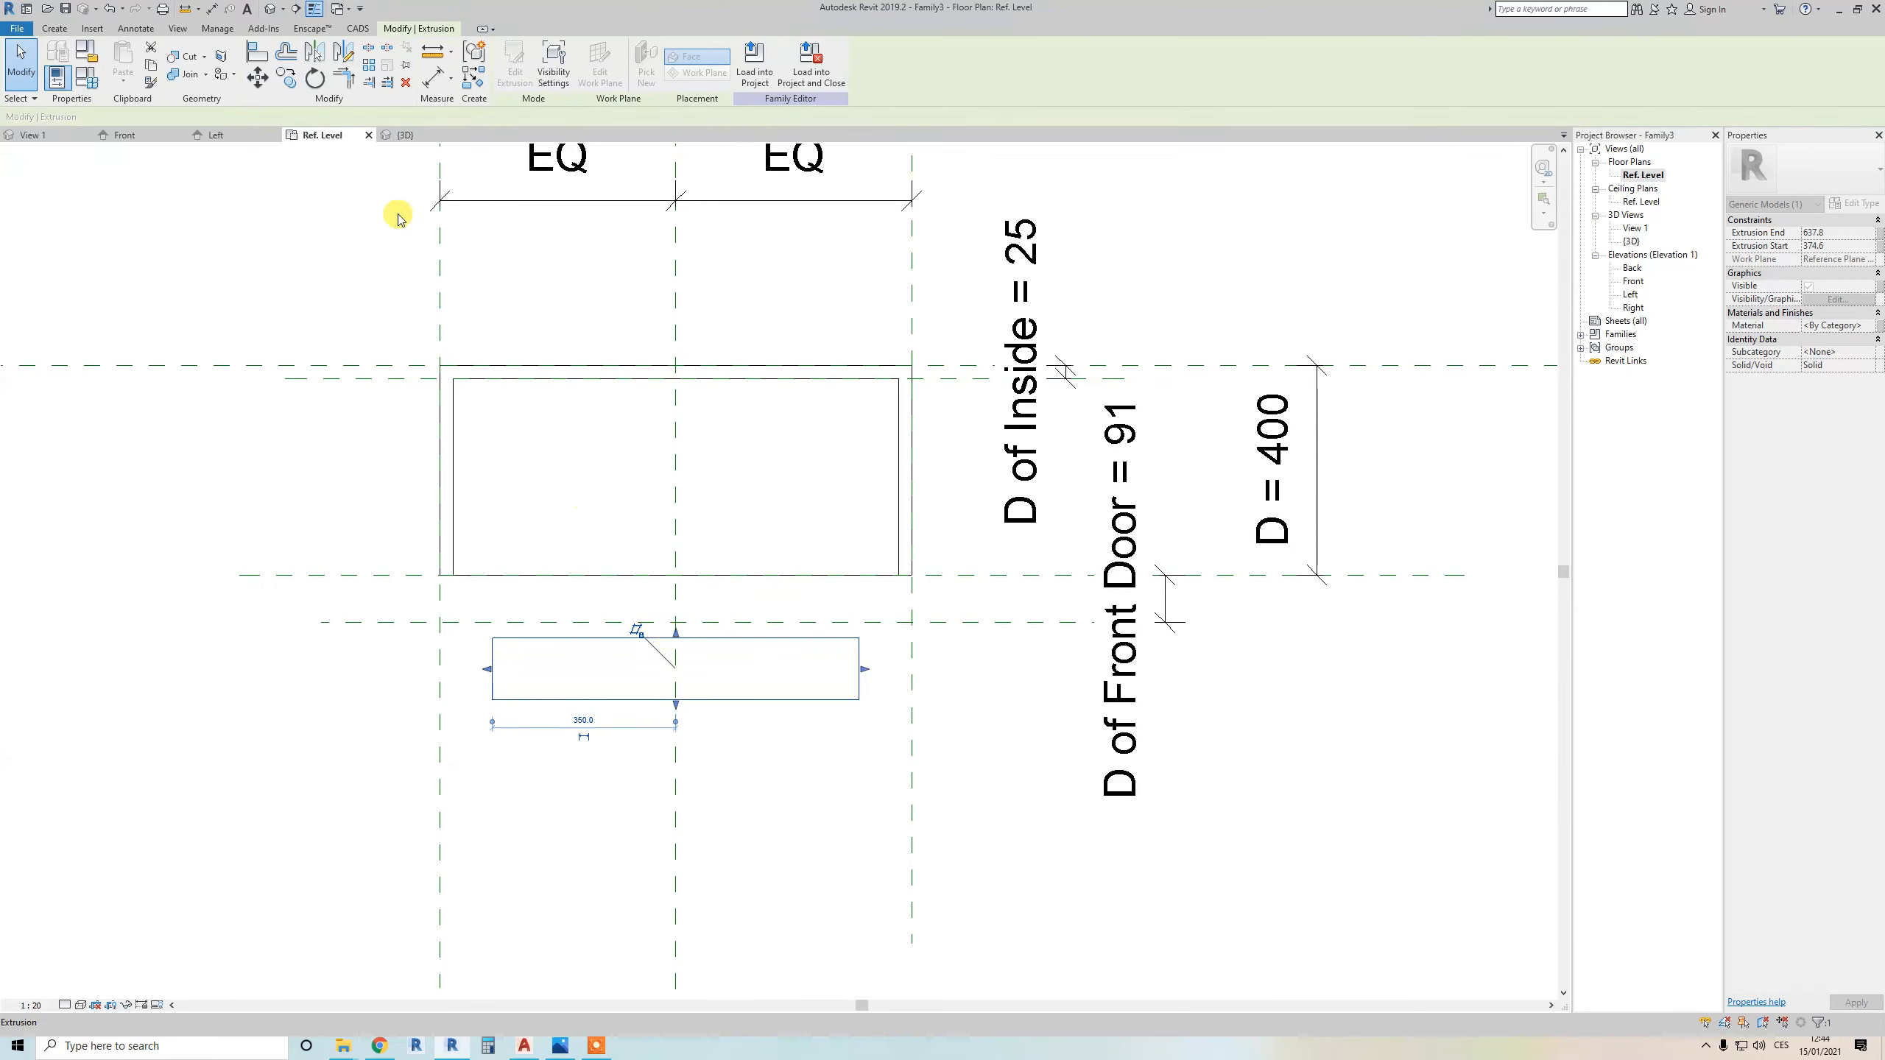
# Align the door panel's back face to the cabinet's front reference plane and lock the alignment
pyautogui.click(257, 58)
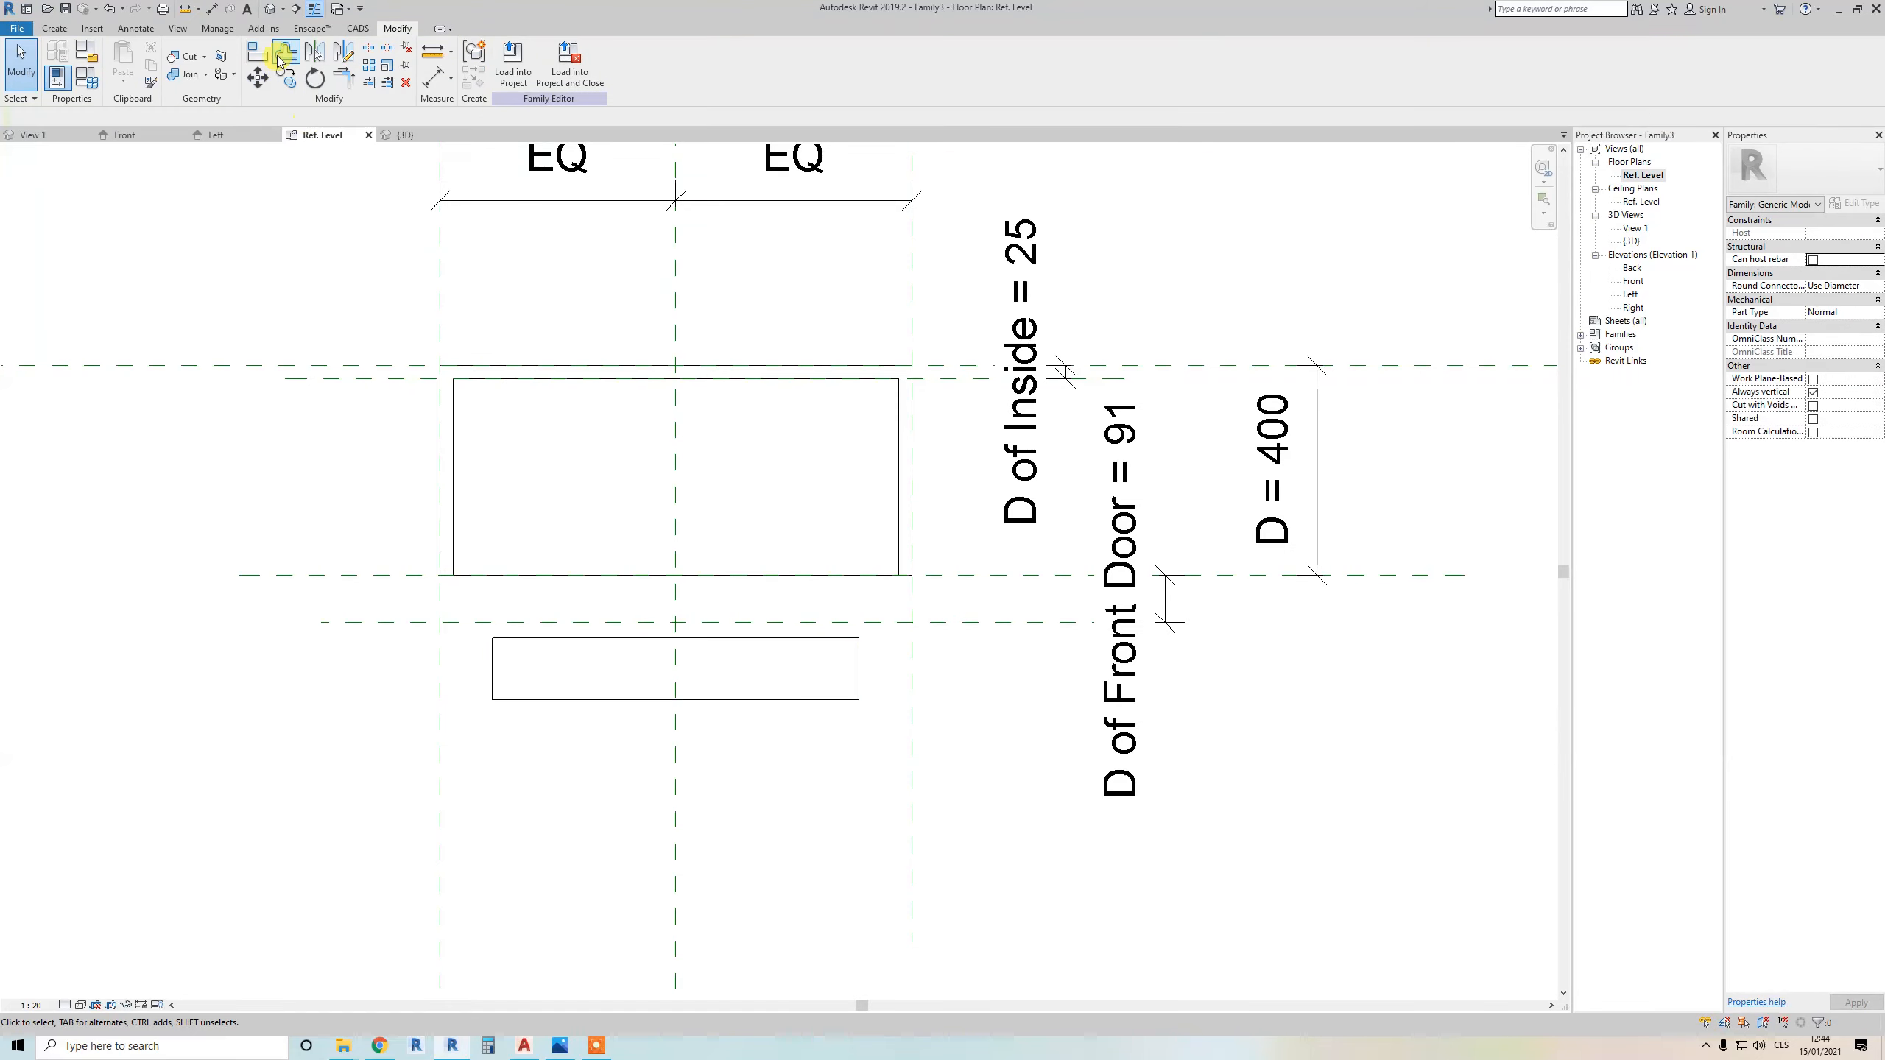
pyautogui.click(950, 575)
pyautogui.click(751, 639)
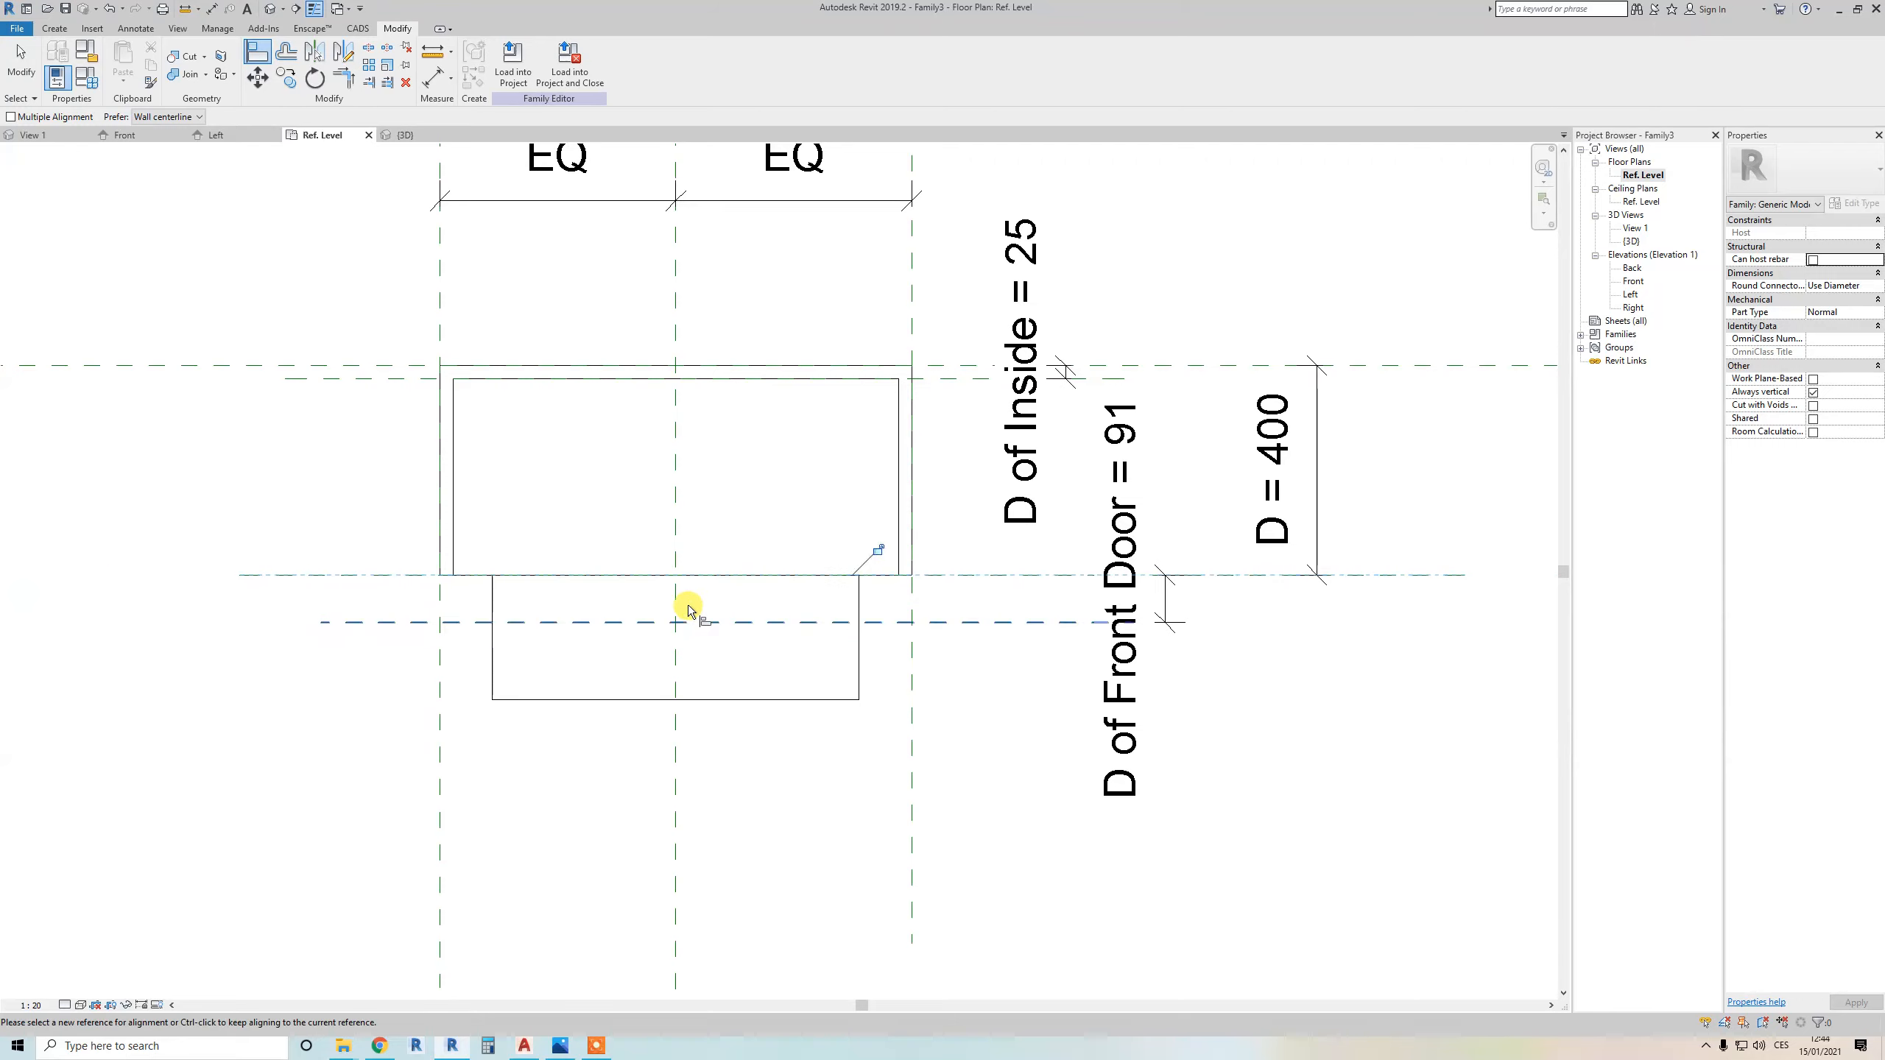
pyautogui.click(878, 550)
# Align the door panel's front face to the front door depth reference plane and lock the alignment
pyautogui.click(993, 624)
pyautogui.click(786, 699)
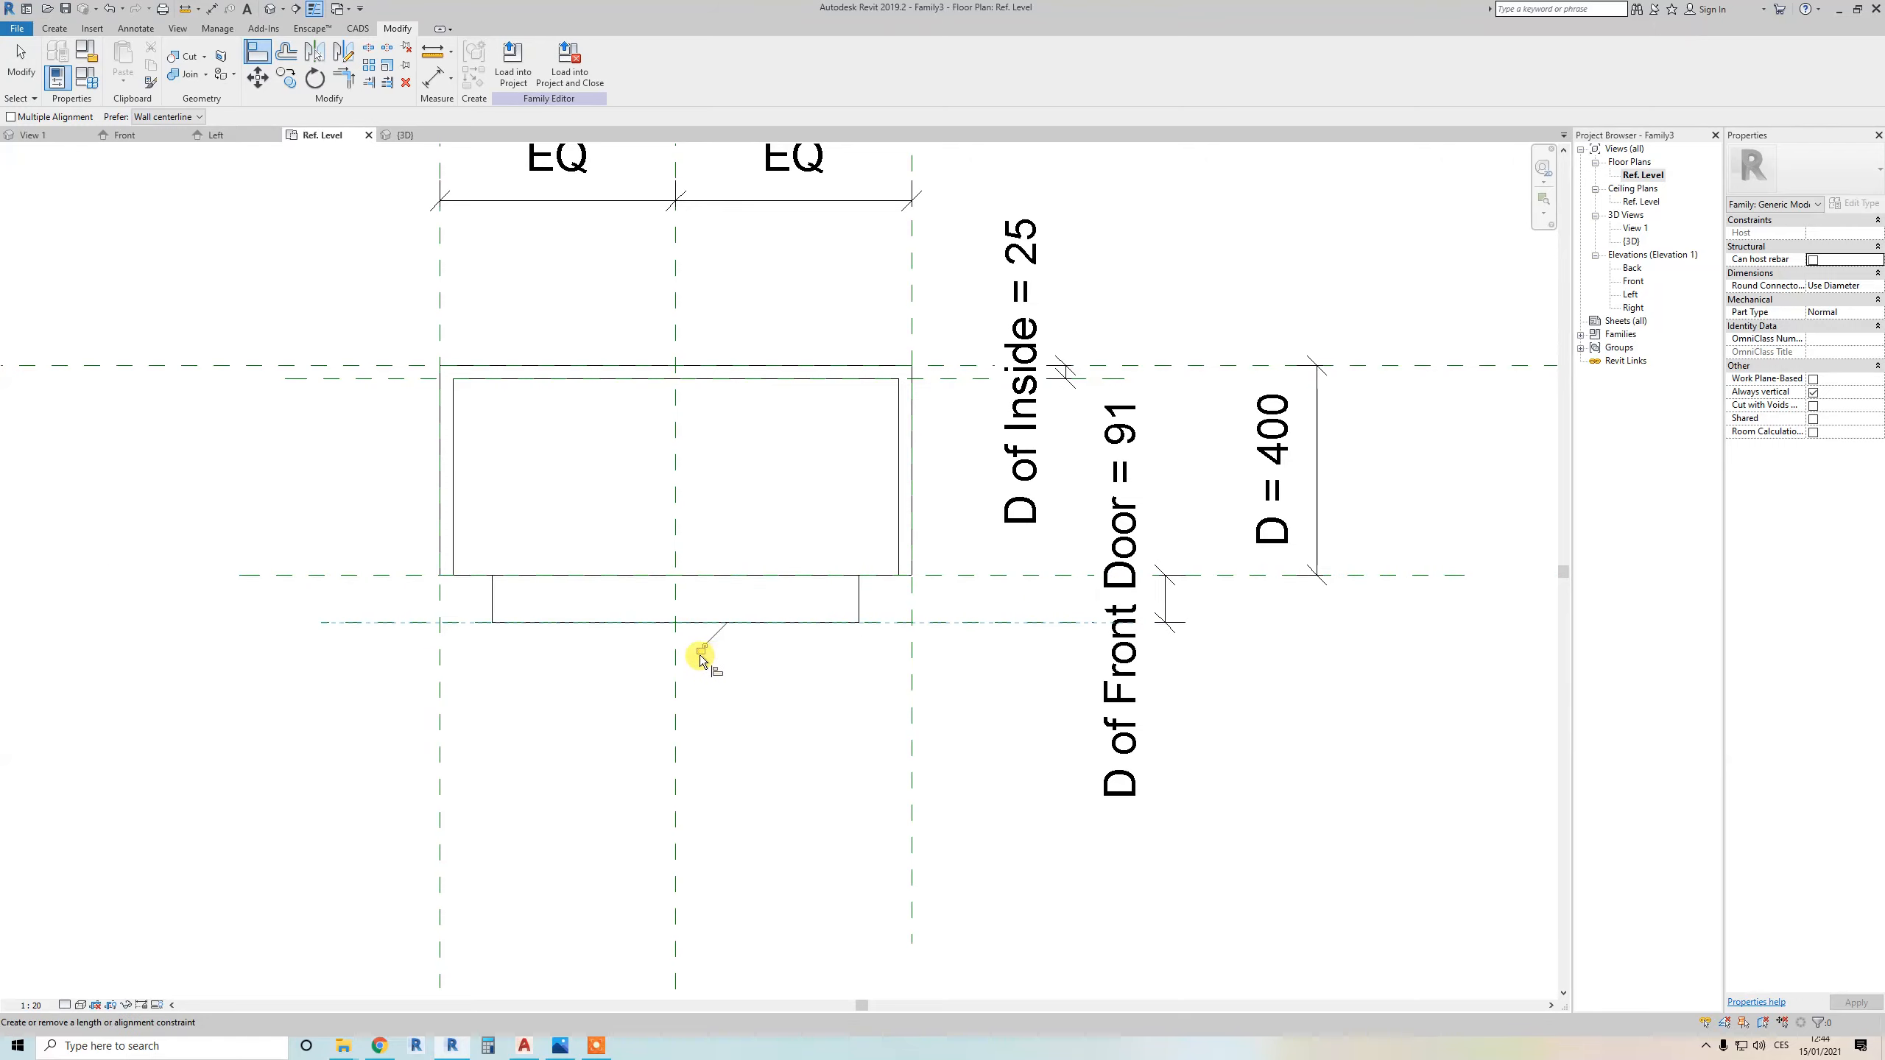
pyautogui.scroll(-1, 757, 631)
pyautogui.press('Escape')
pyautogui.press('Escape')
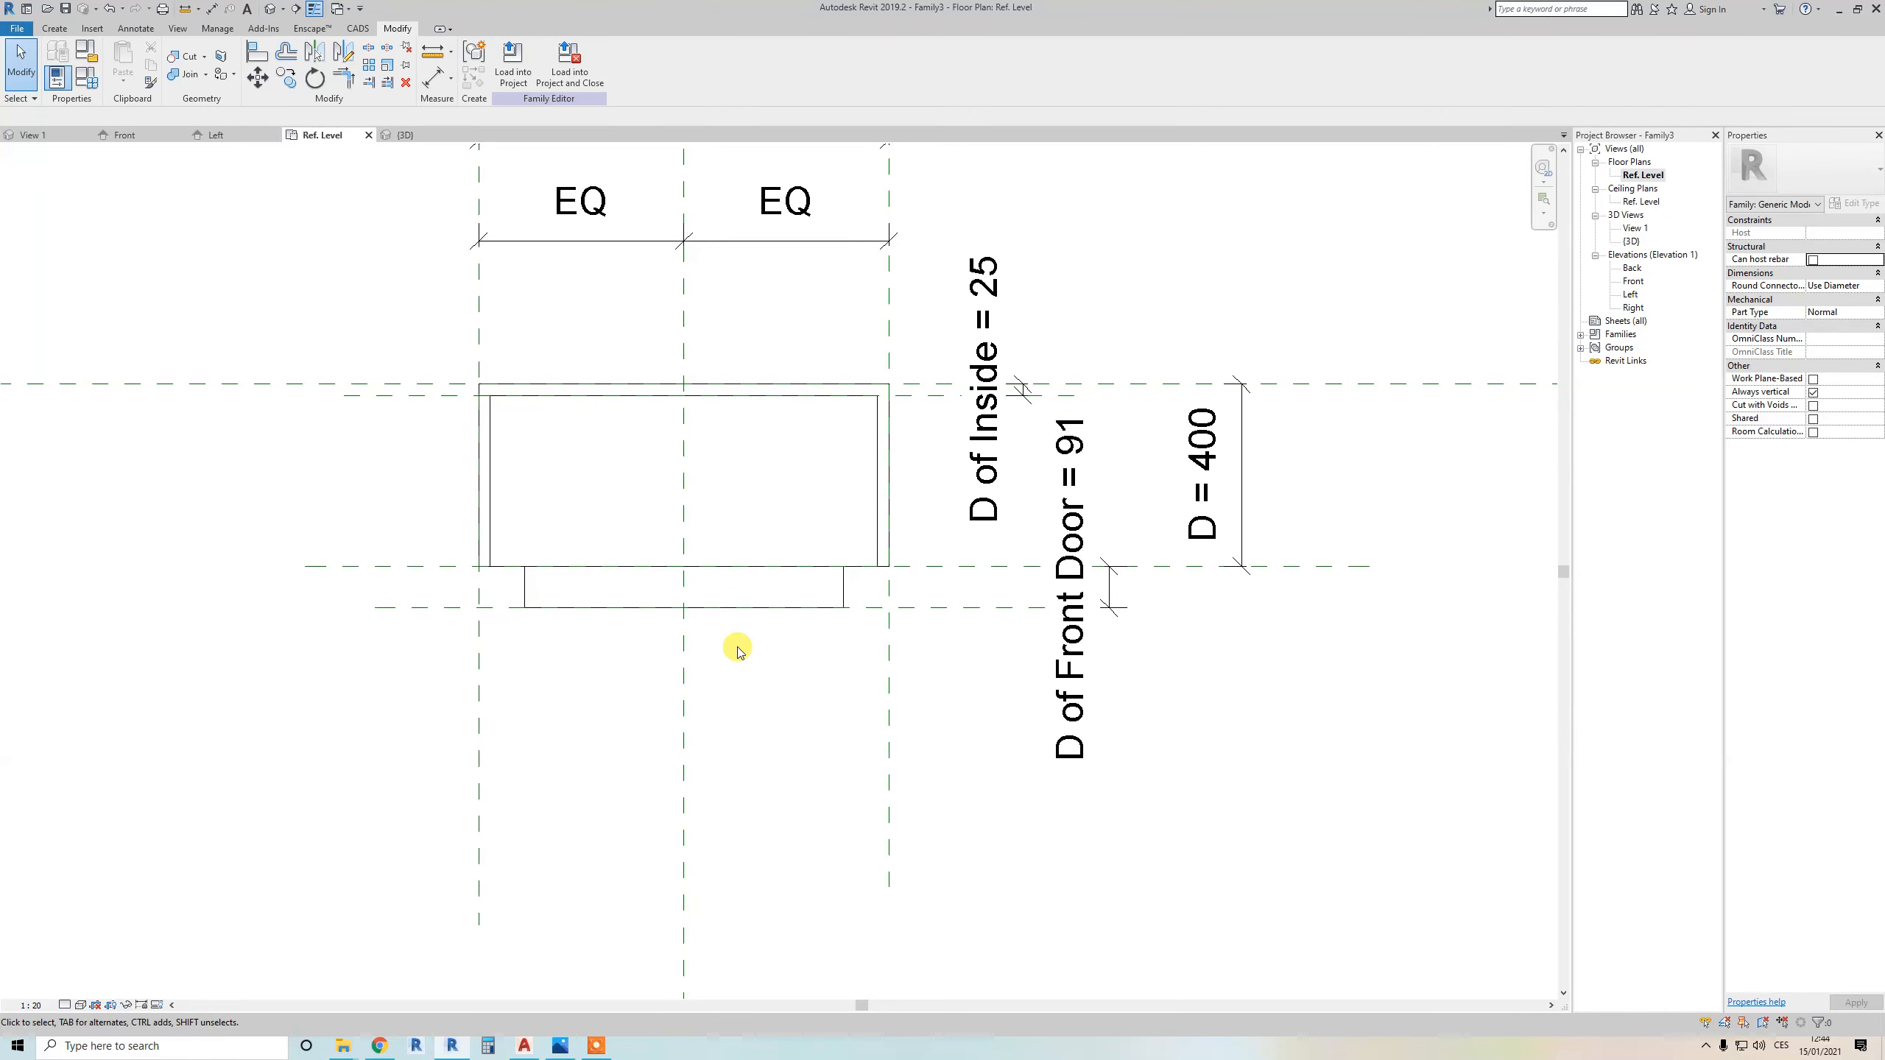
# Show the cabinet in 3D and reorder the family parameters so that Gap comes directly below Upper H
pyautogui.click(274, 12)
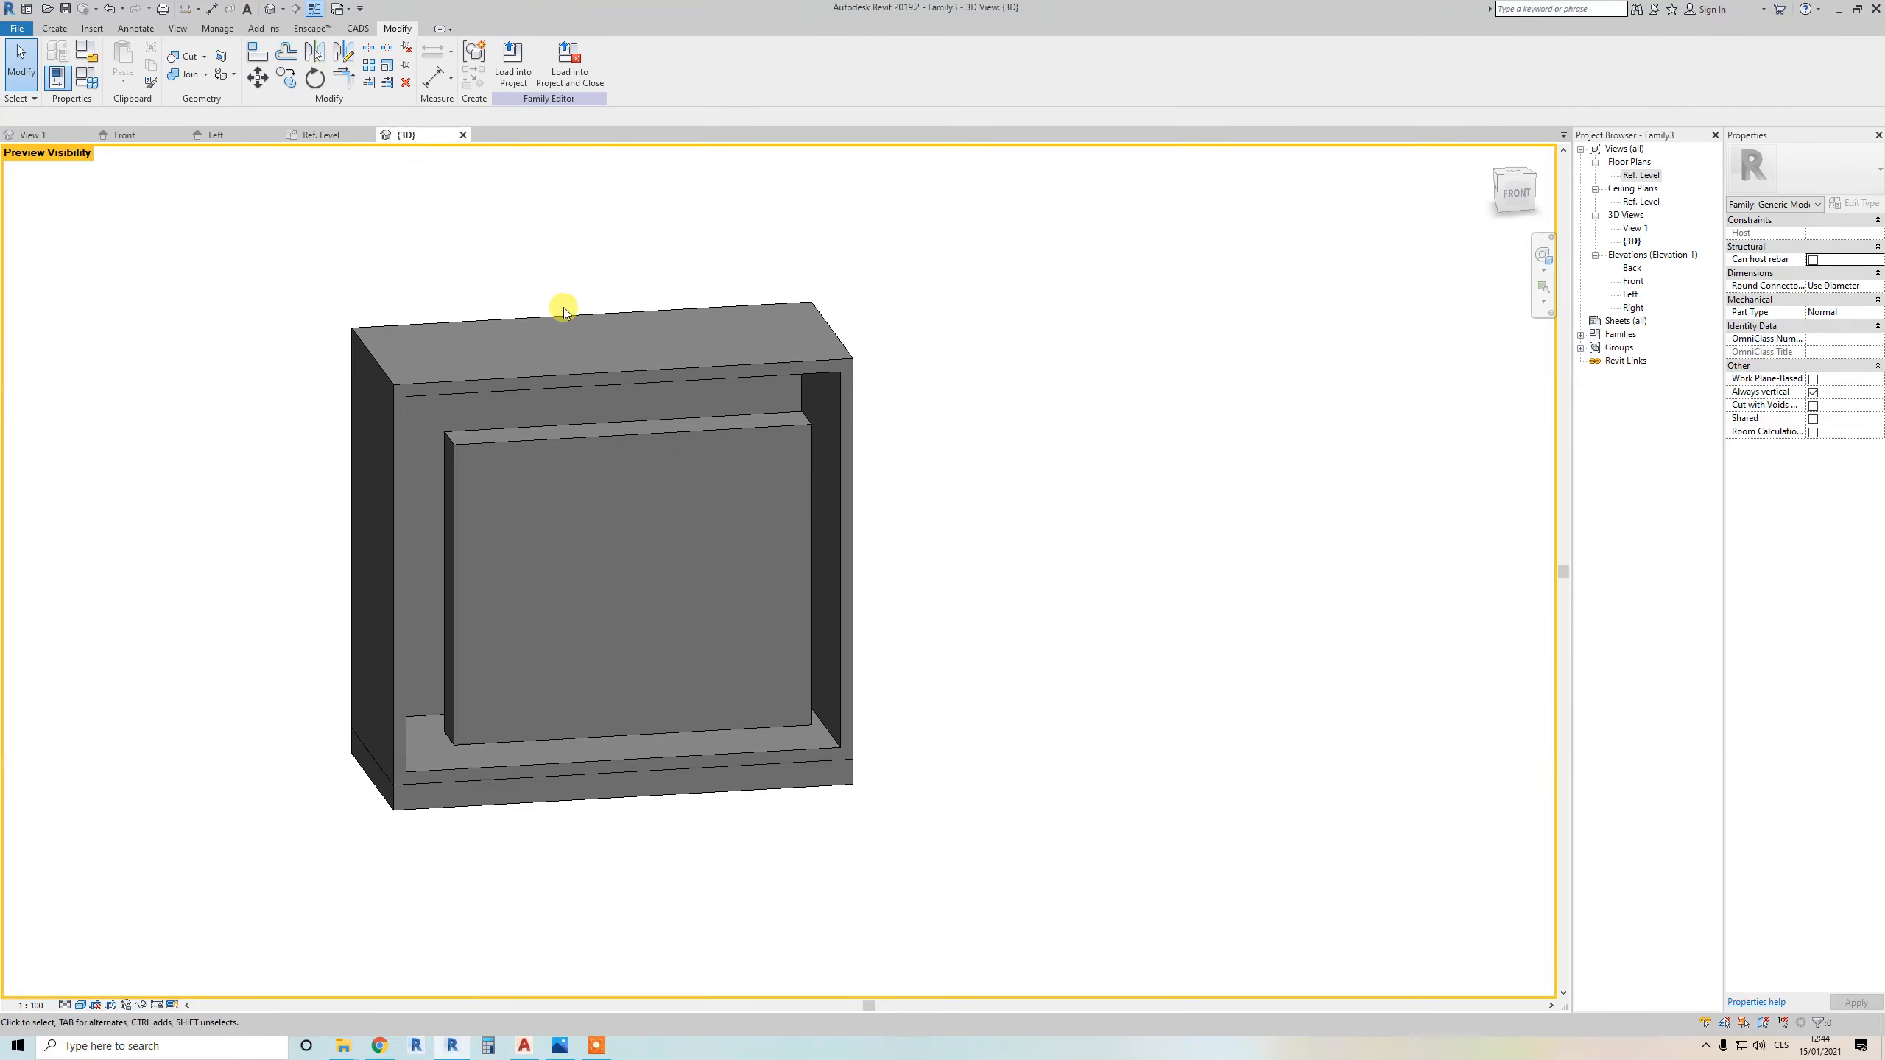
pyautogui.keyDown('shift'); pyautogui.moveTo(623, 660); pyautogui.dragTo(778, 703, button='middle'); pyautogui.keyUp('shift')
pyautogui.press('f')
pyautogui.press('t')
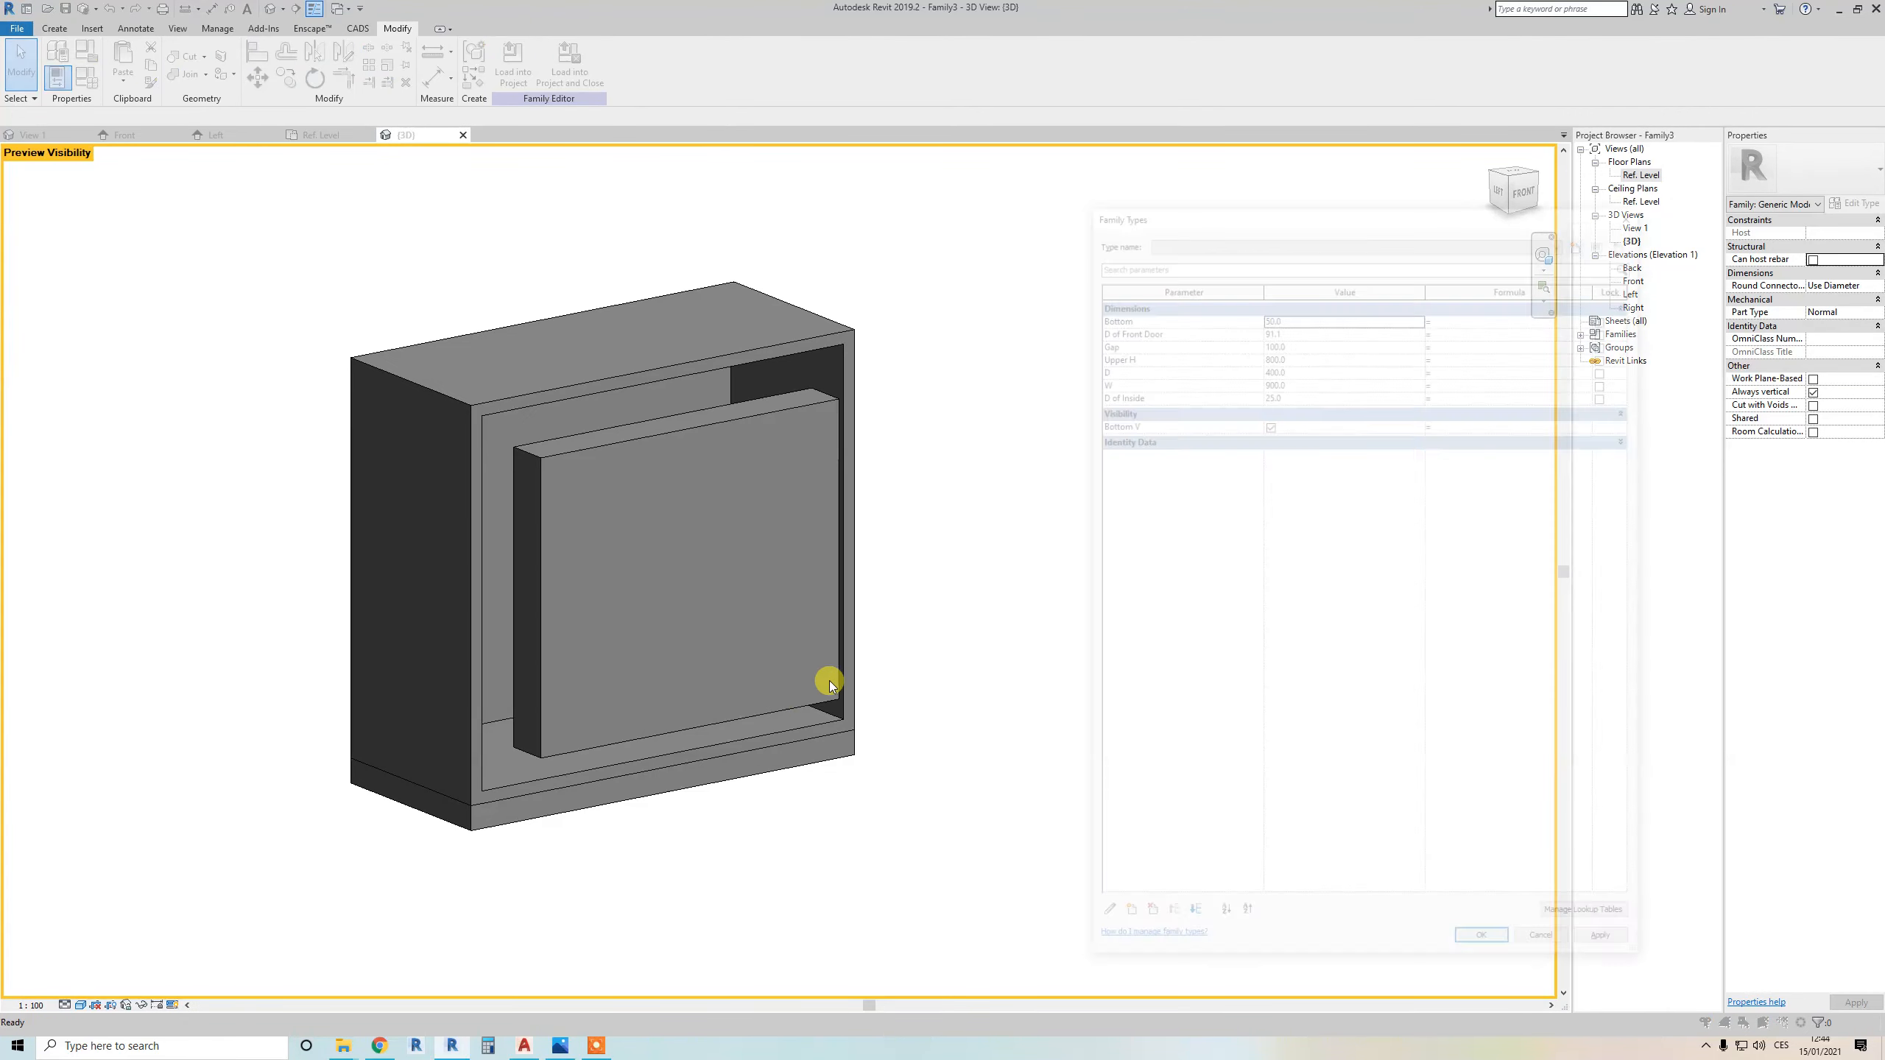
pyautogui.click(1186, 342)
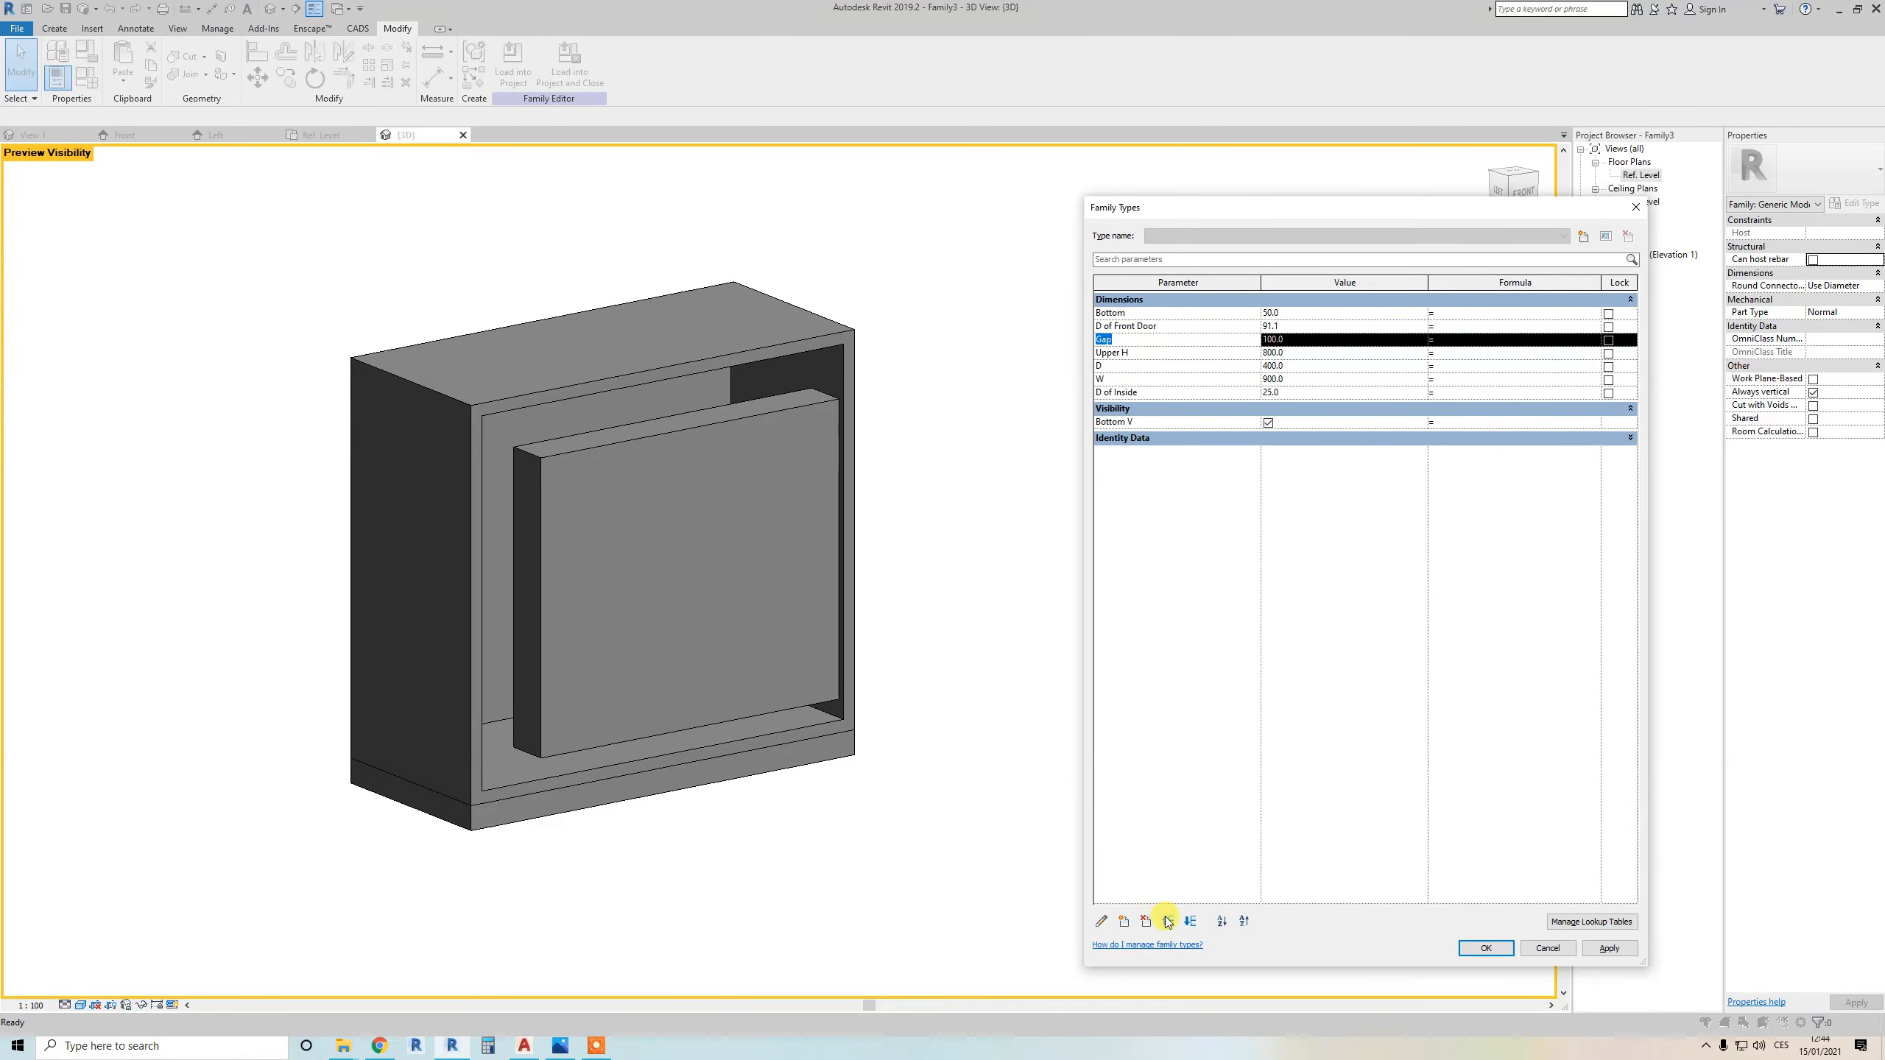
pyautogui.click(1193, 922)
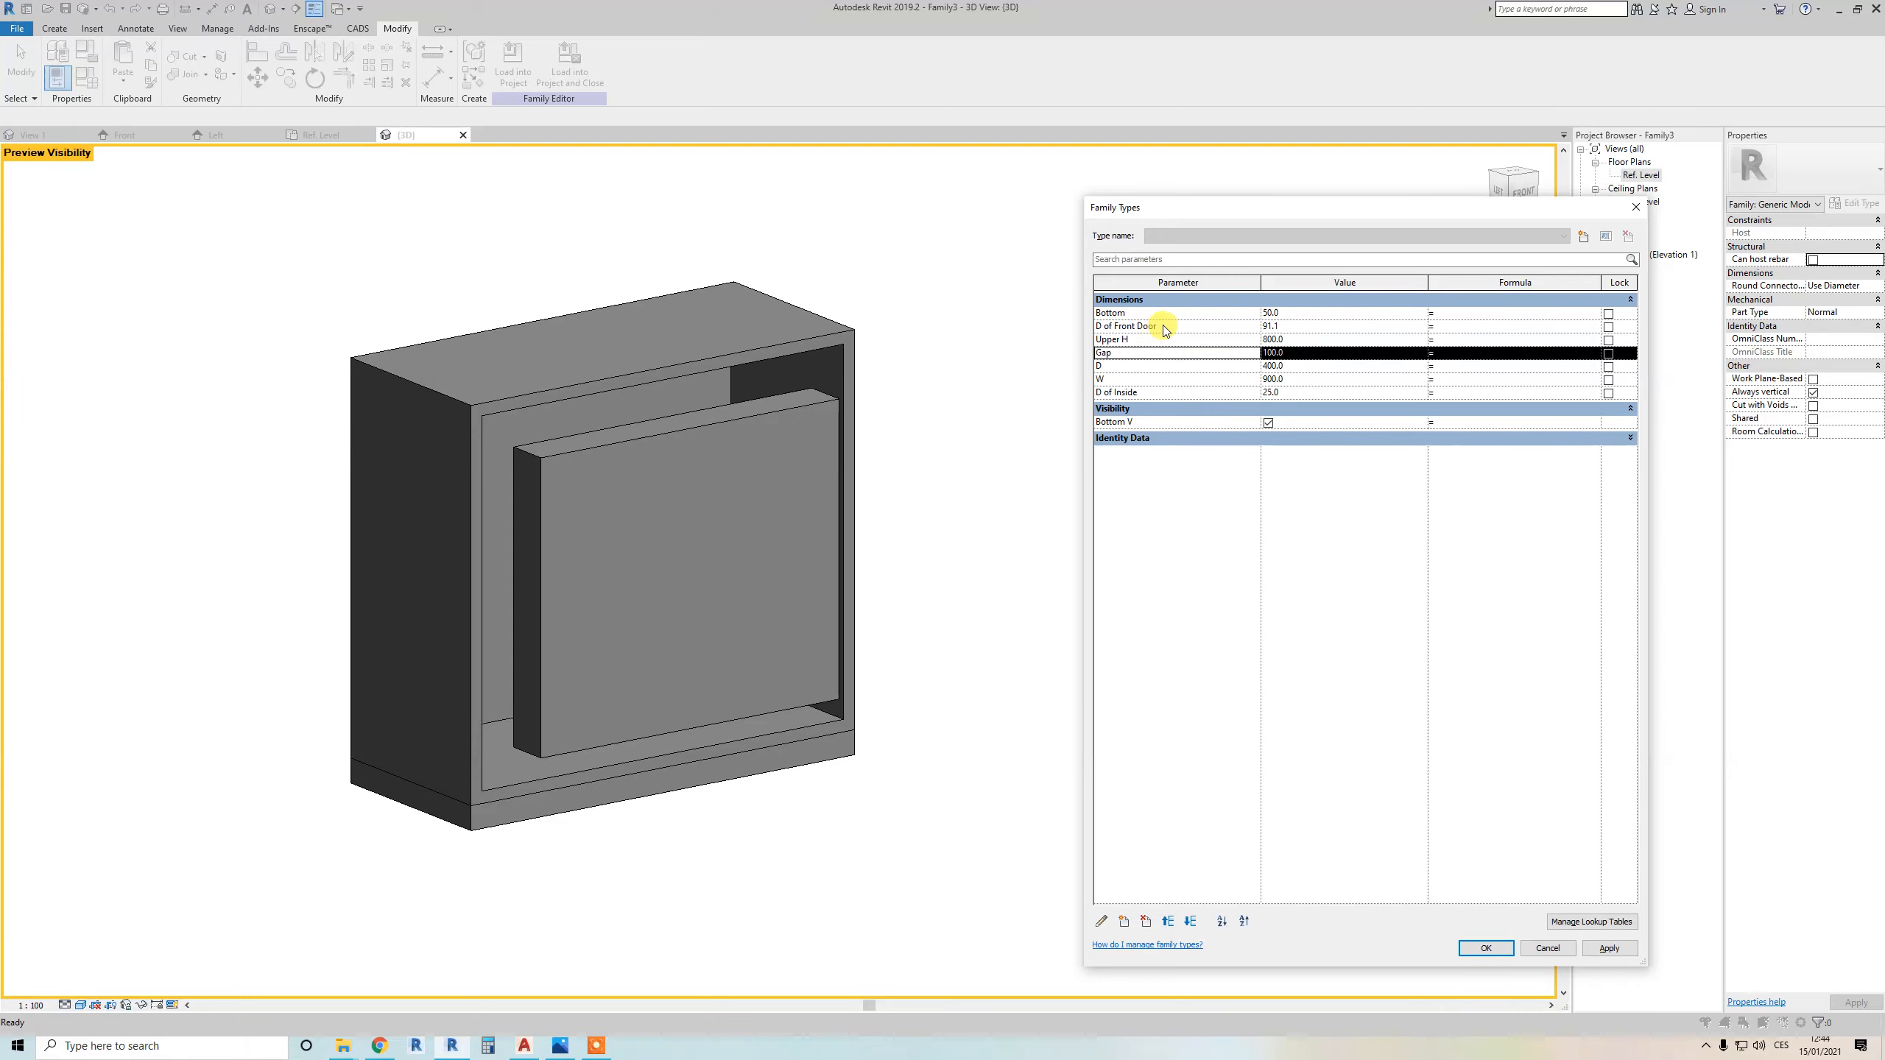
# Set the Gap parameter to 10 and apply it to the cabinet
pyautogui.click(1315, 354)
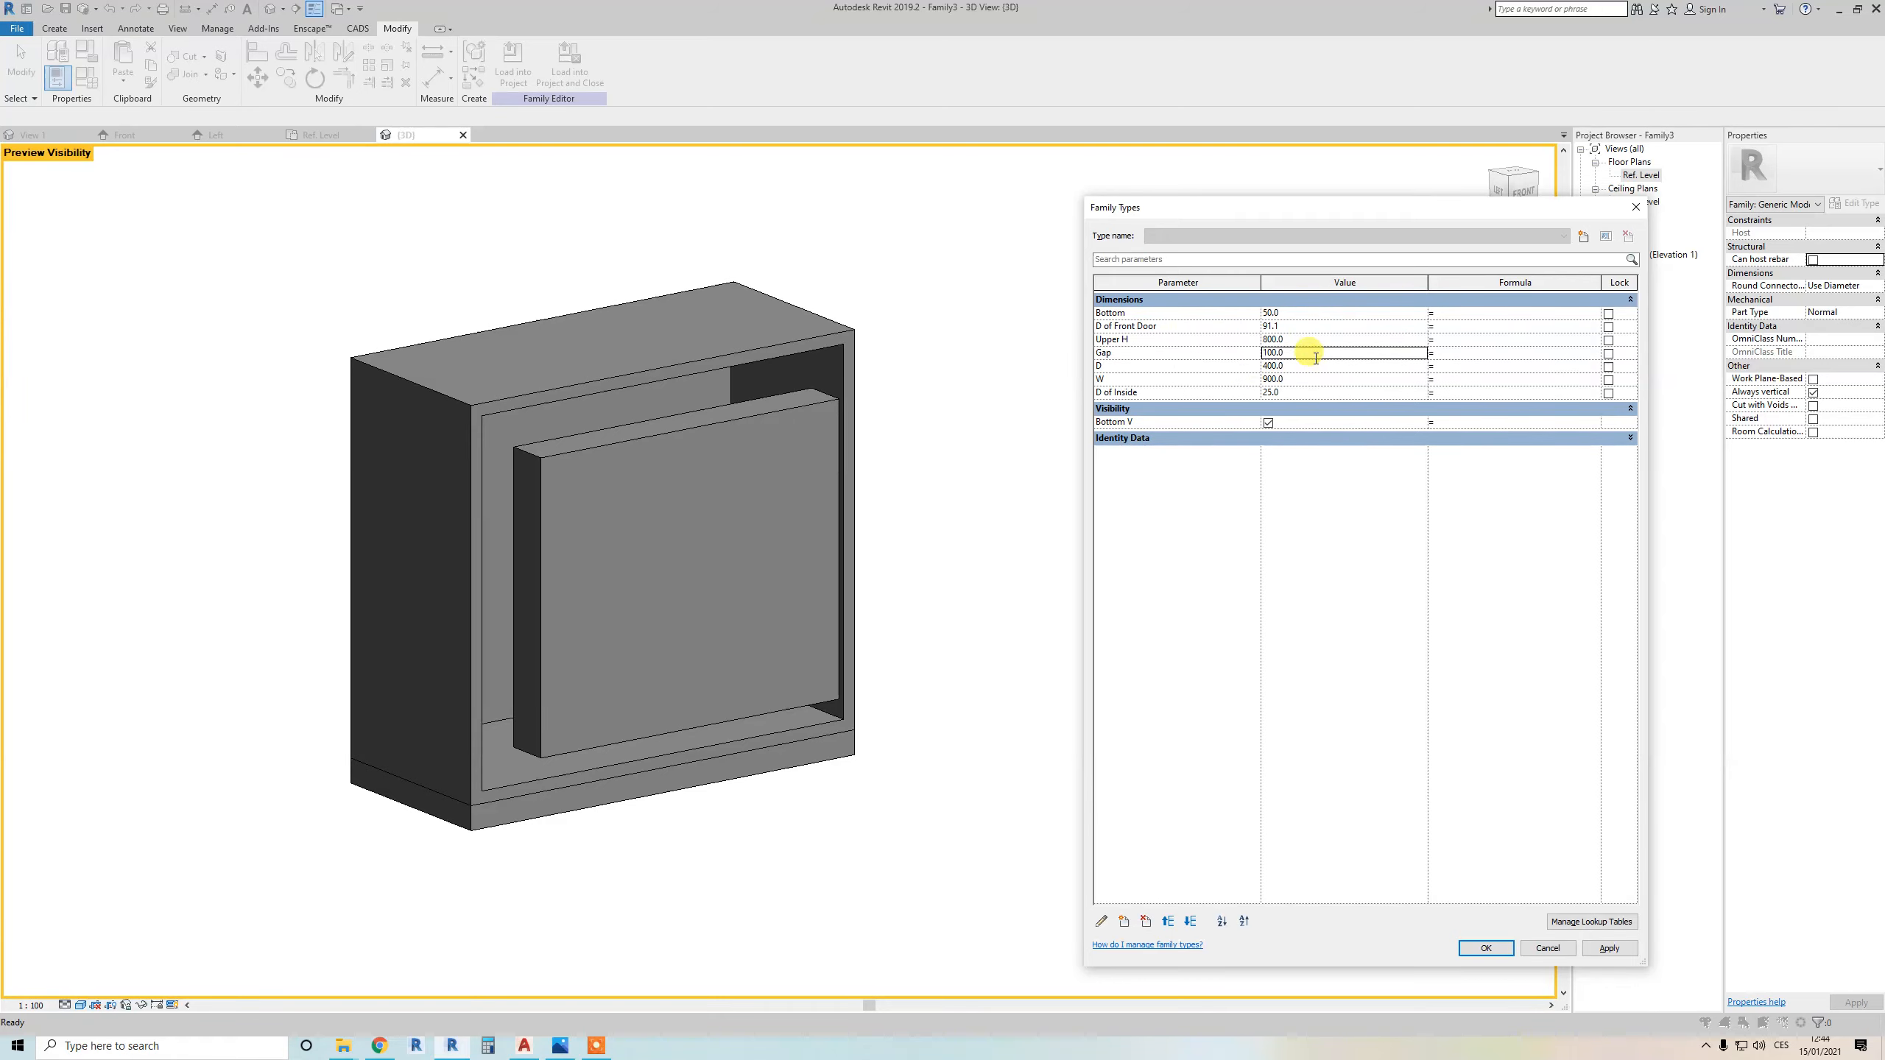
pyautogui.write('5')
pyautogui.press('BackSpace')
pyautogui.write('10')
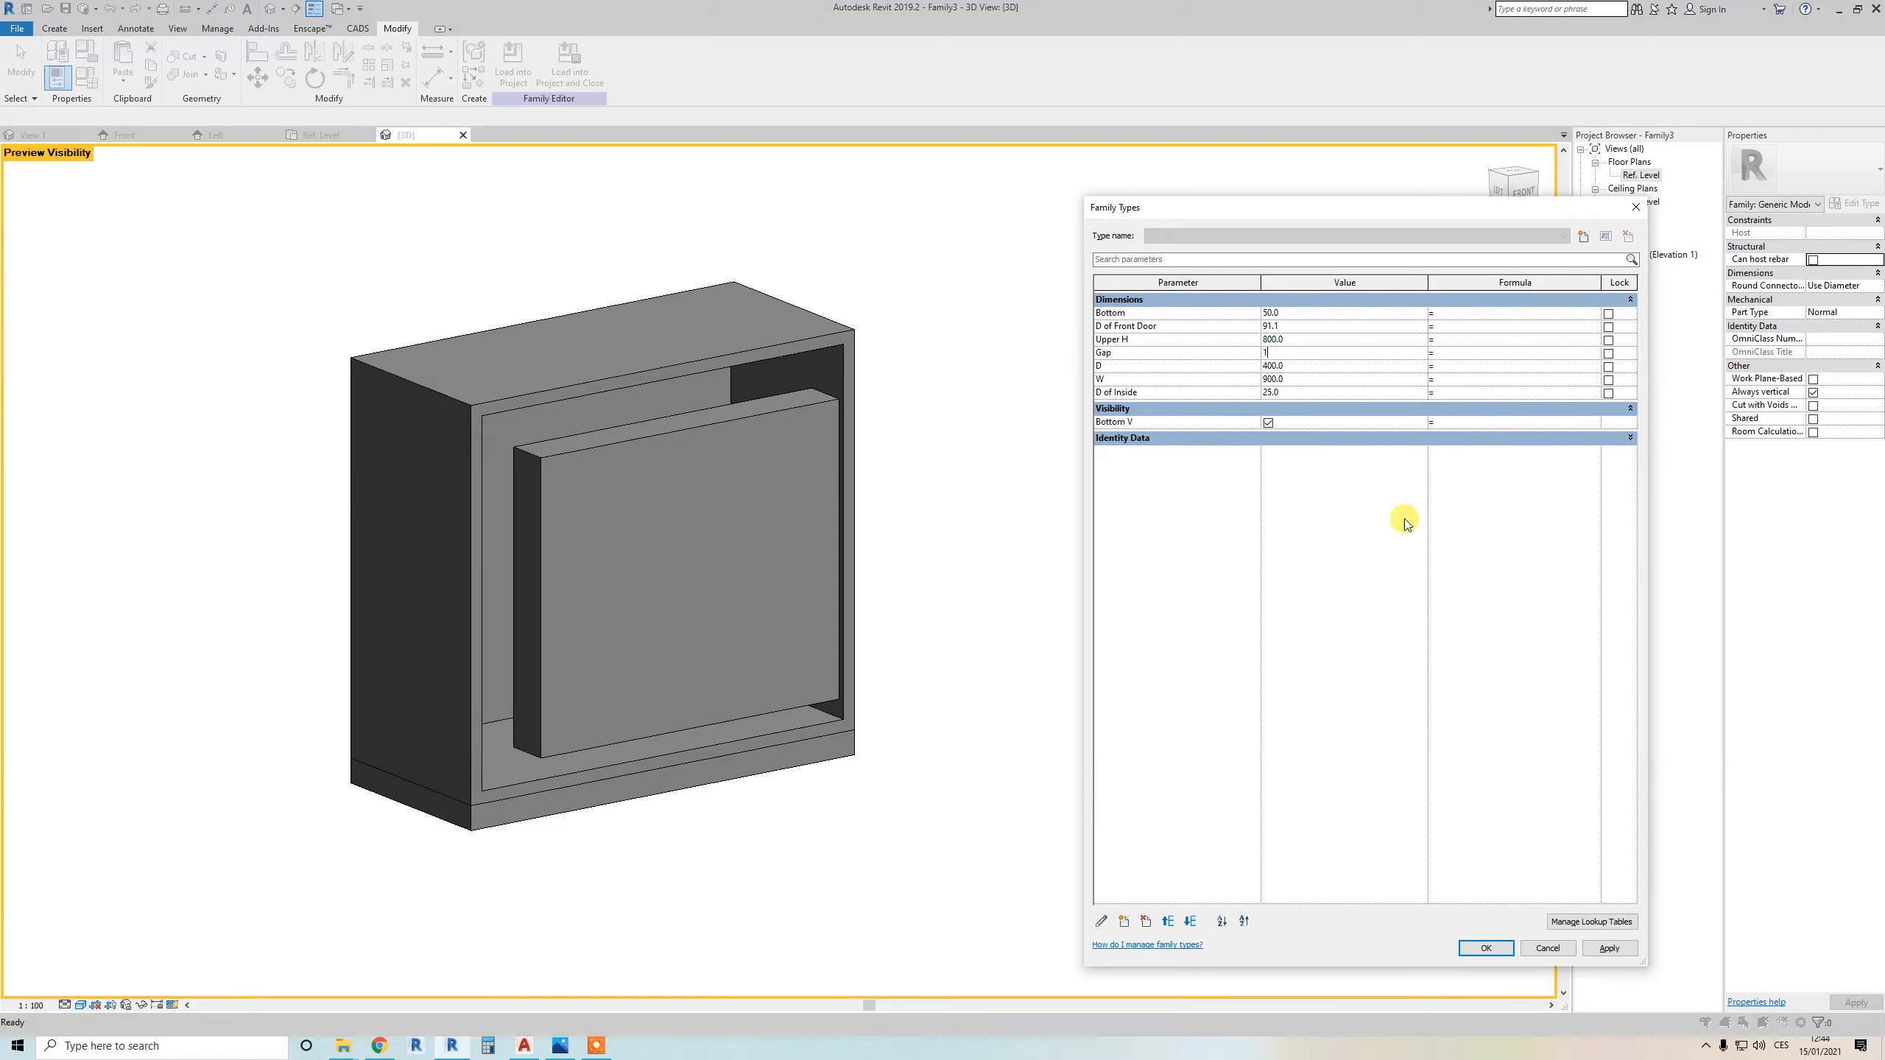
pyautogui.click(1611, 948)
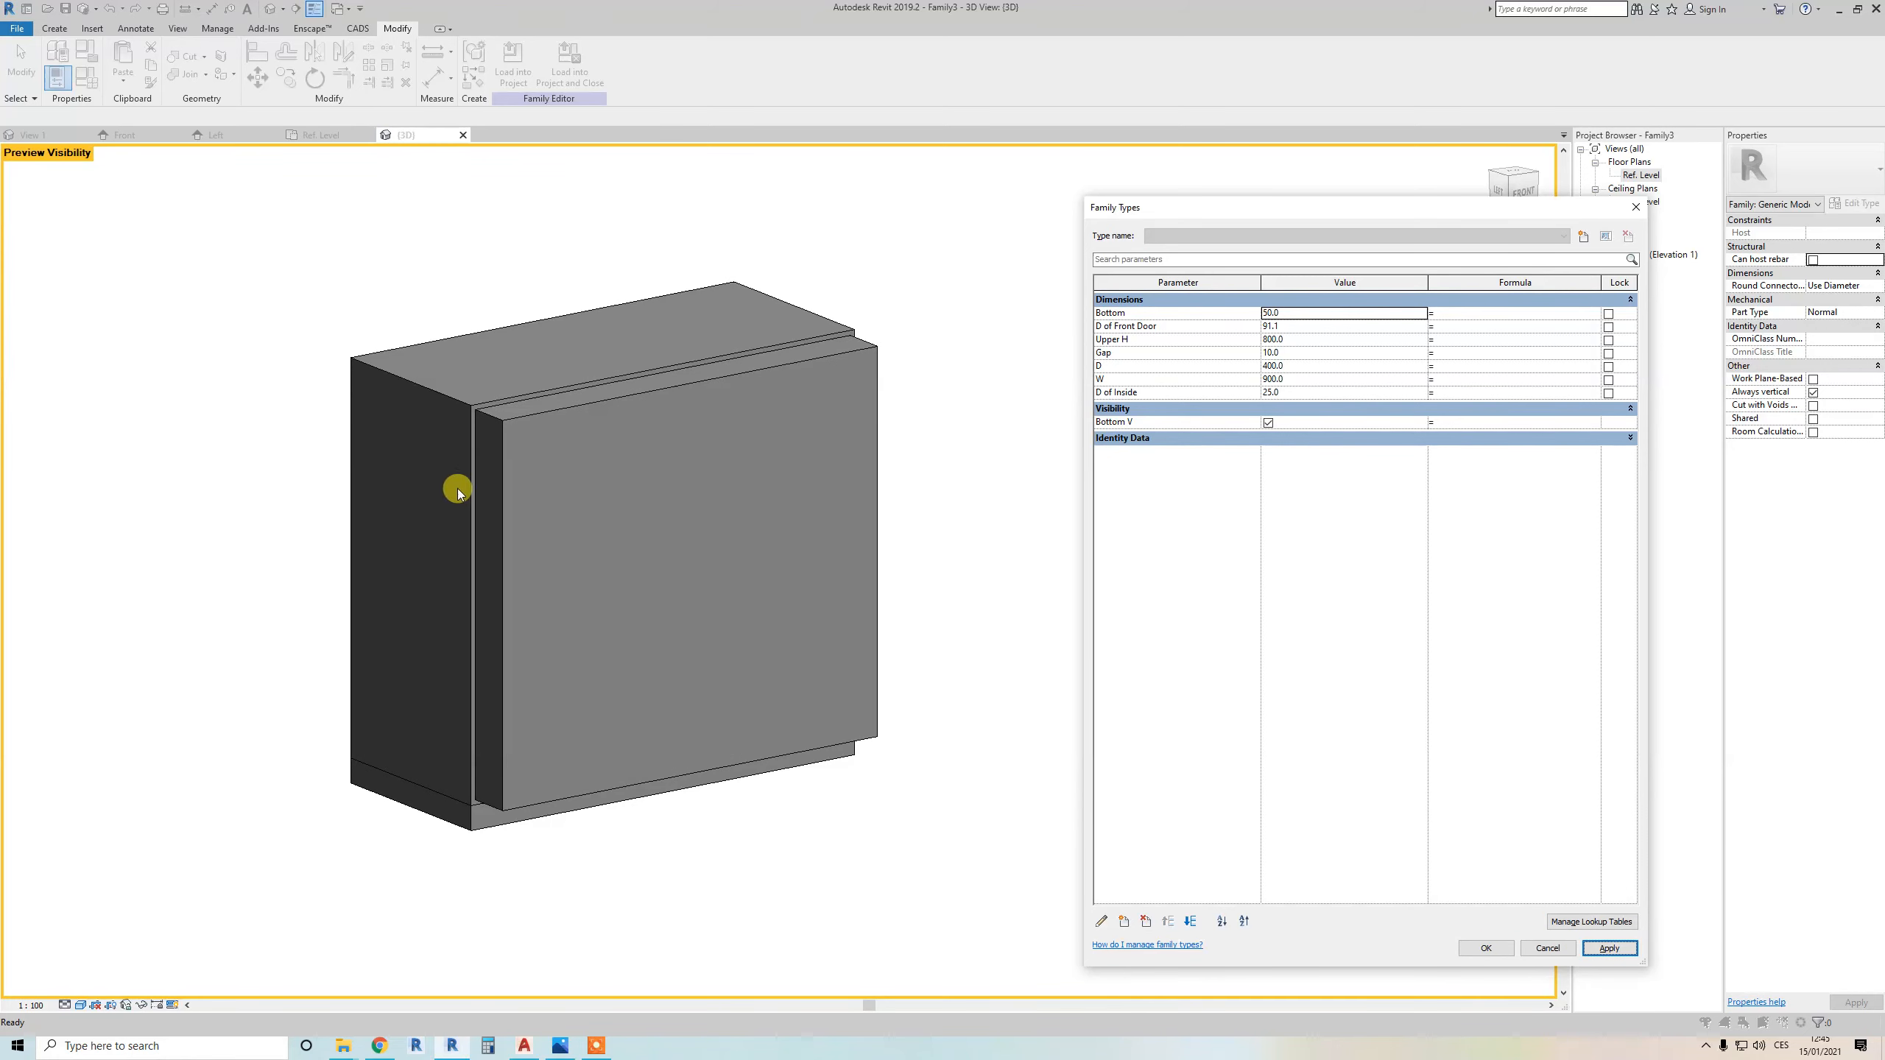
# Set the D of Front Door parameter to 15 and apply it
pyautogui.click(1188, 327)
pyautogui.click(1304, 328)
pyautogui.write('15')
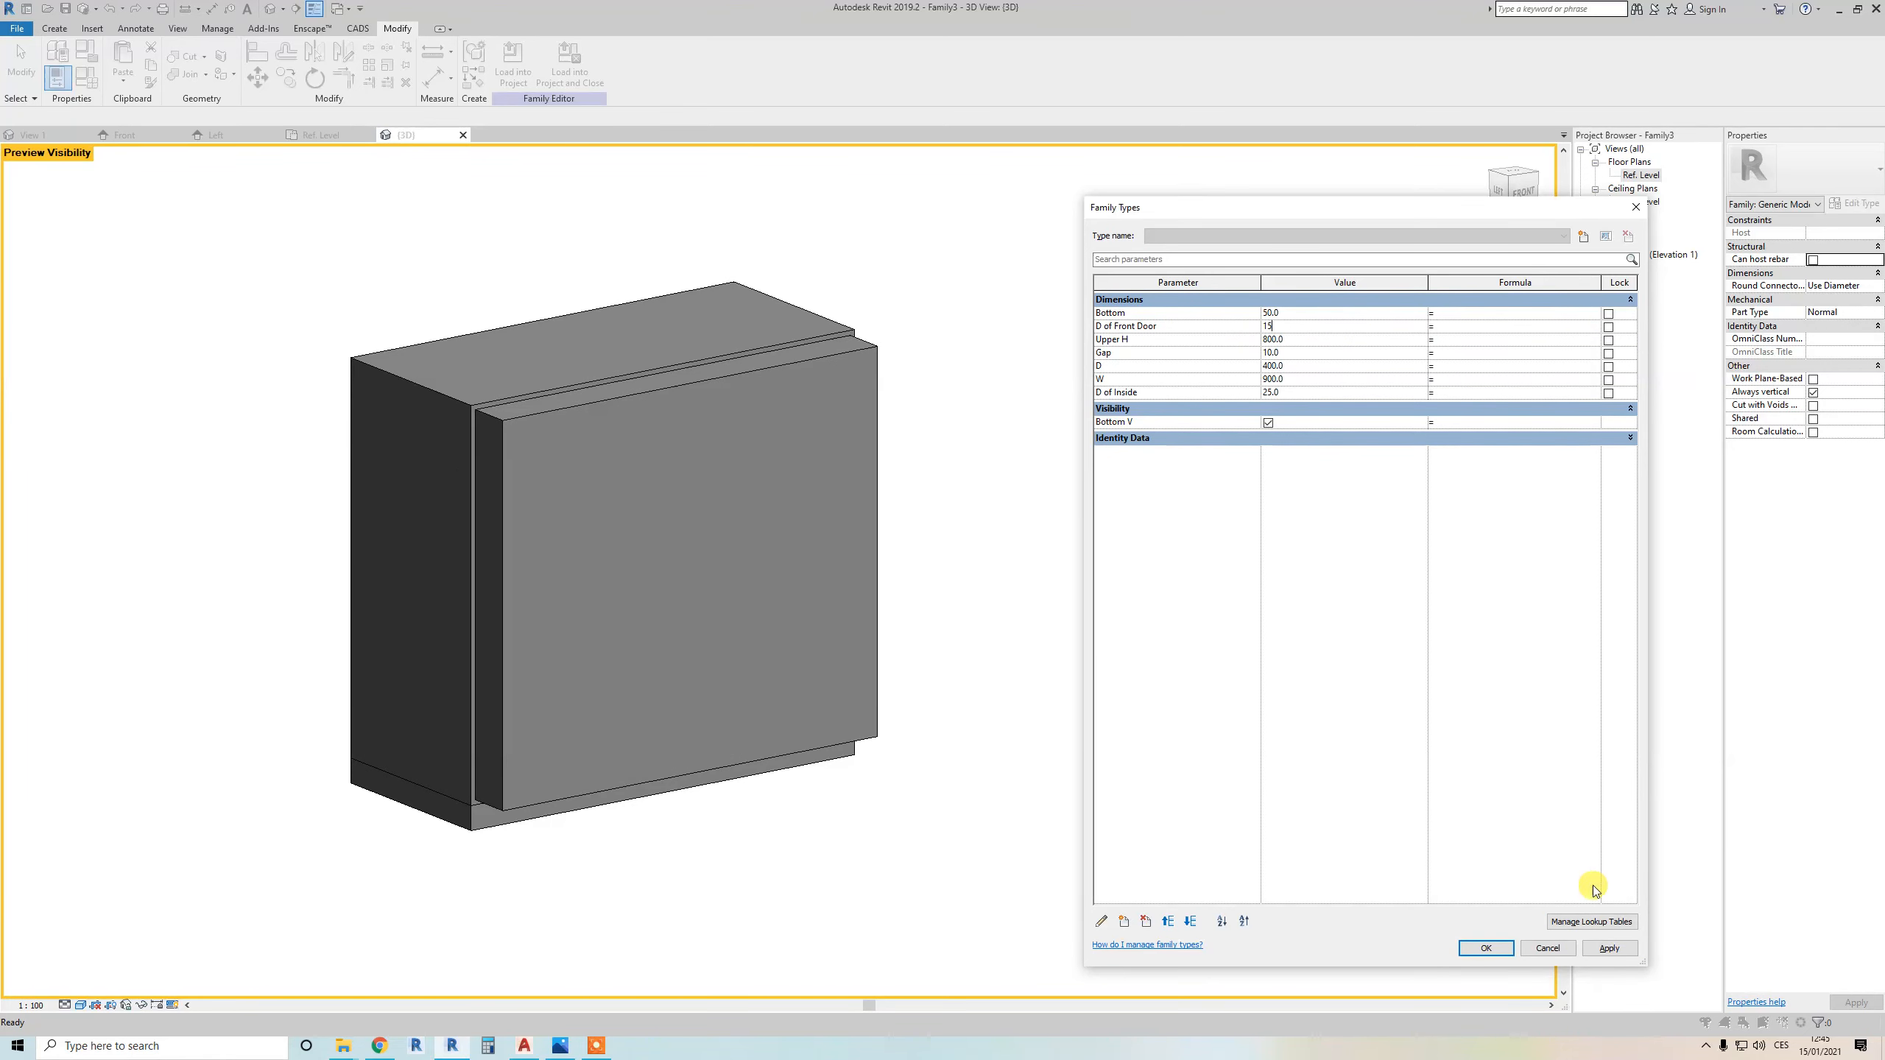
pyautogui.click(1603, 951)
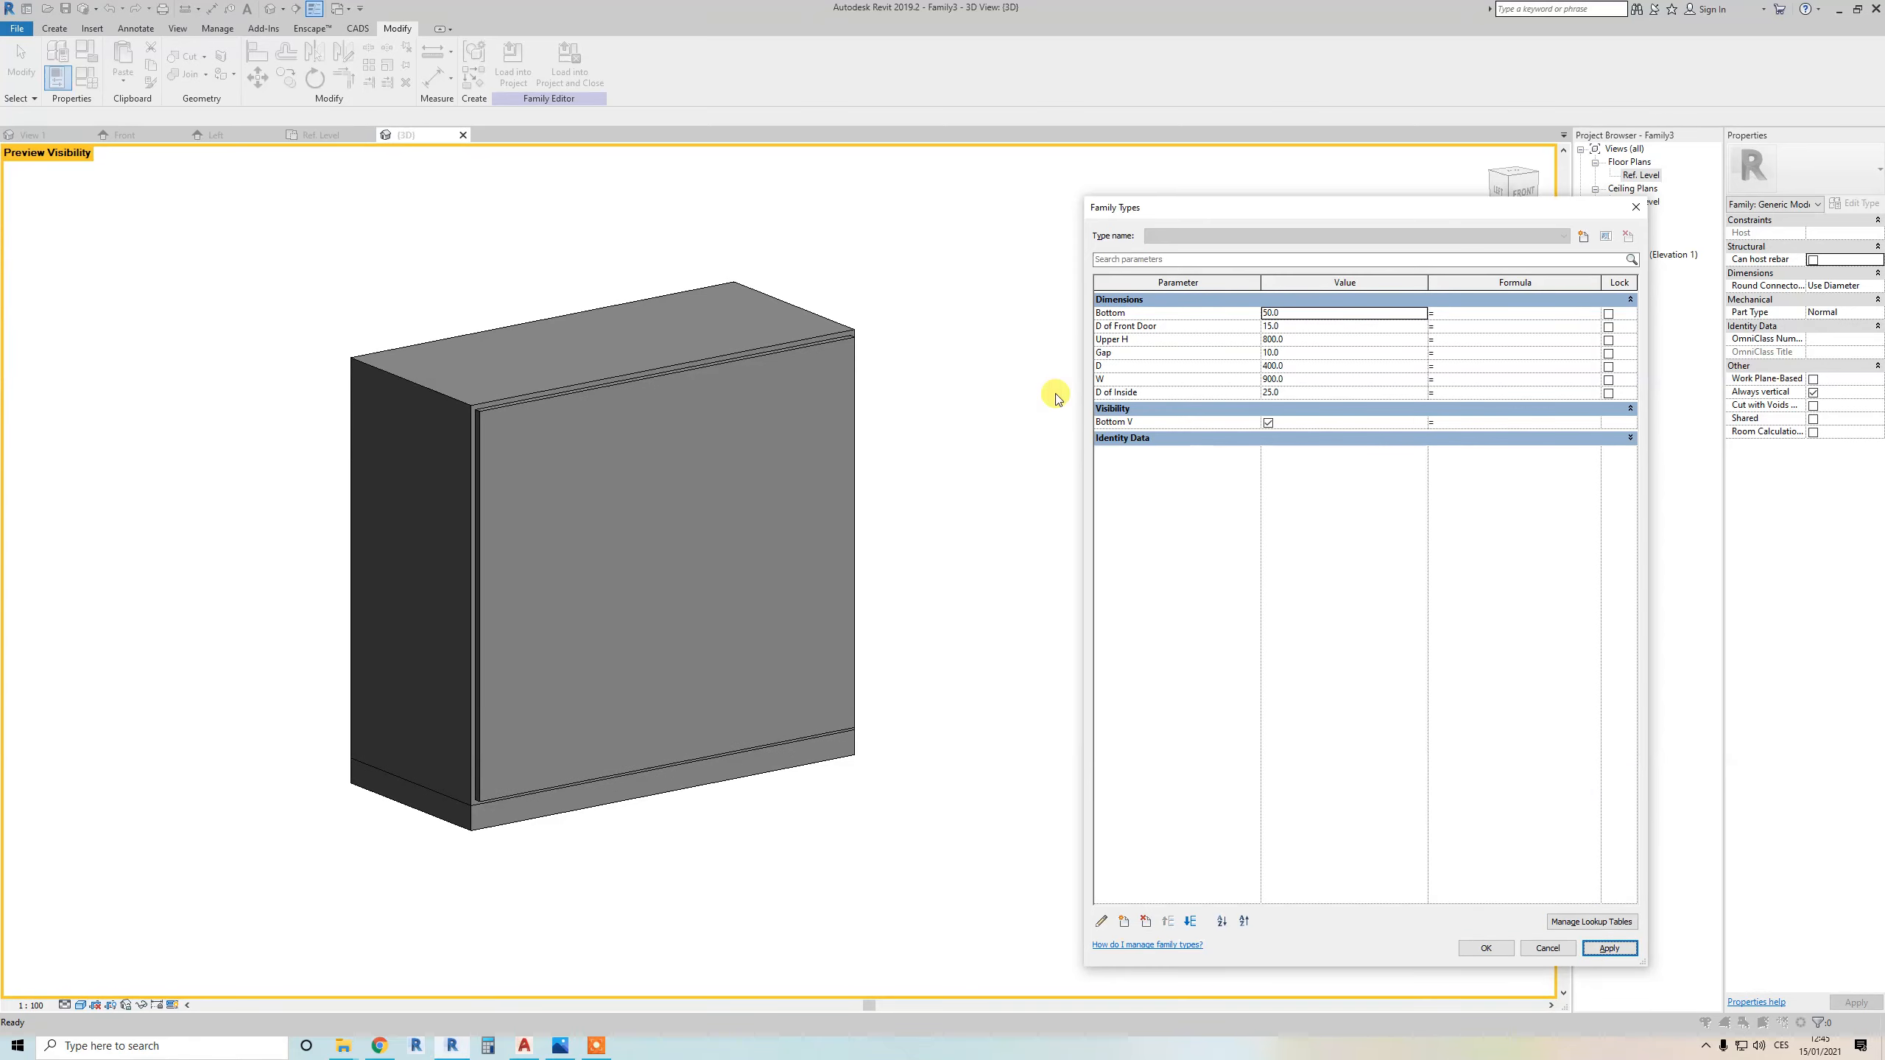
# Set the D of Front Door parameter to 20 and apply it
pyautogui.click(1305, 328)
pyautogui.write('20')
pyautogui.click(1609, 950)
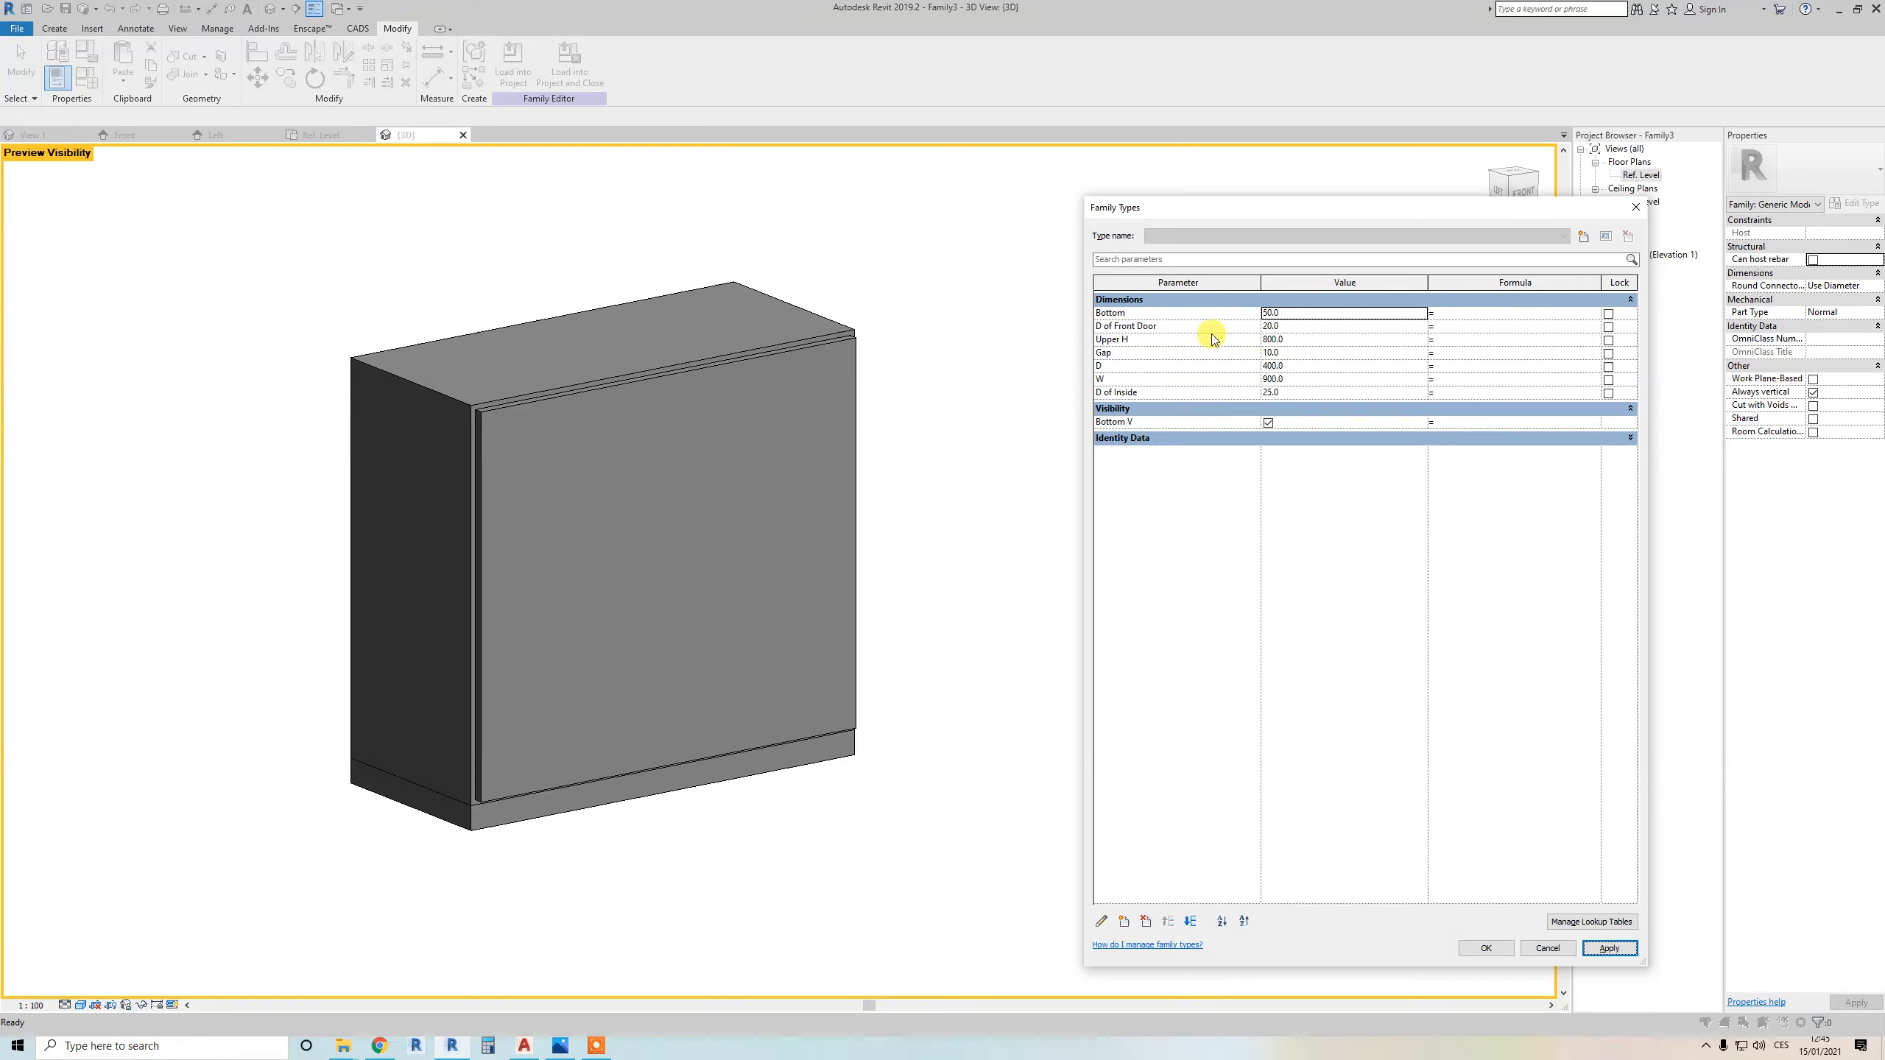
# Reorder the family parameters so that D of Front Door sits directly above D of Inside, and accept the family types
pyautogui.click(1164, 352)
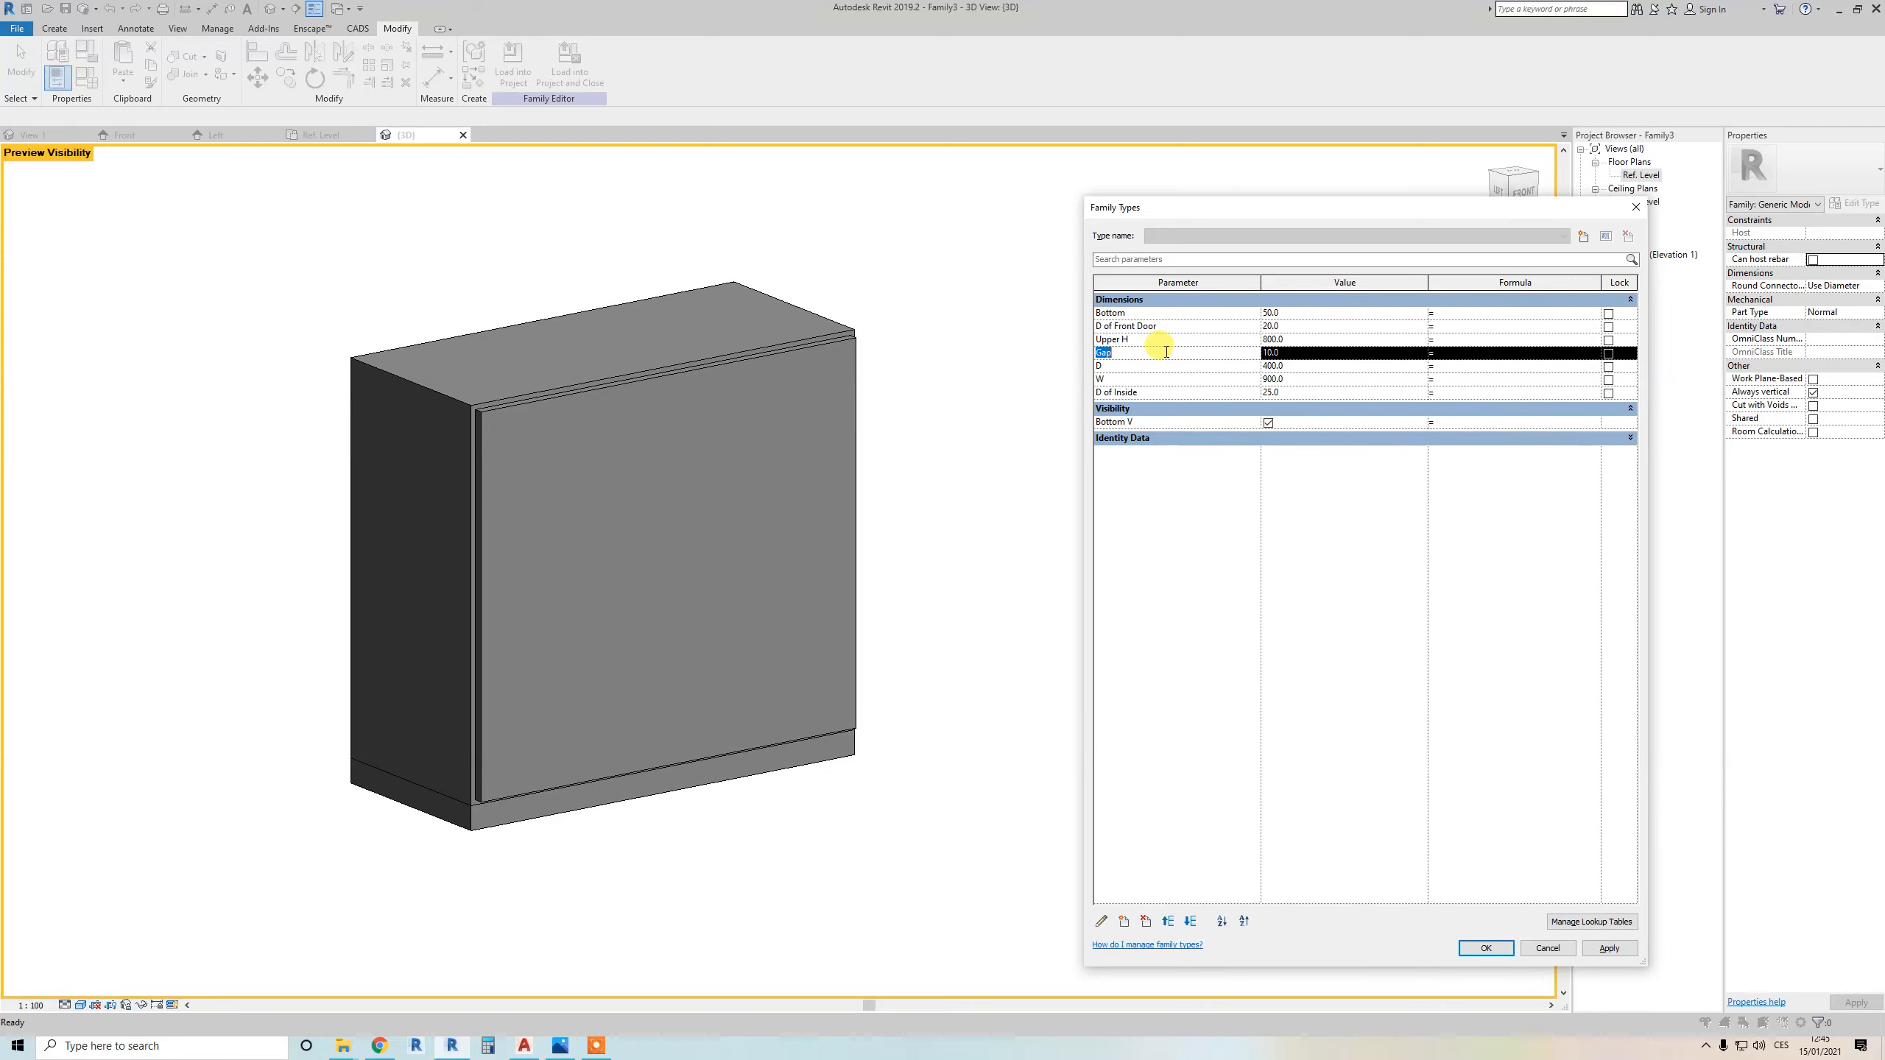
pyautogui.click(1172, 342)
pyautogui.click(1180, 329)
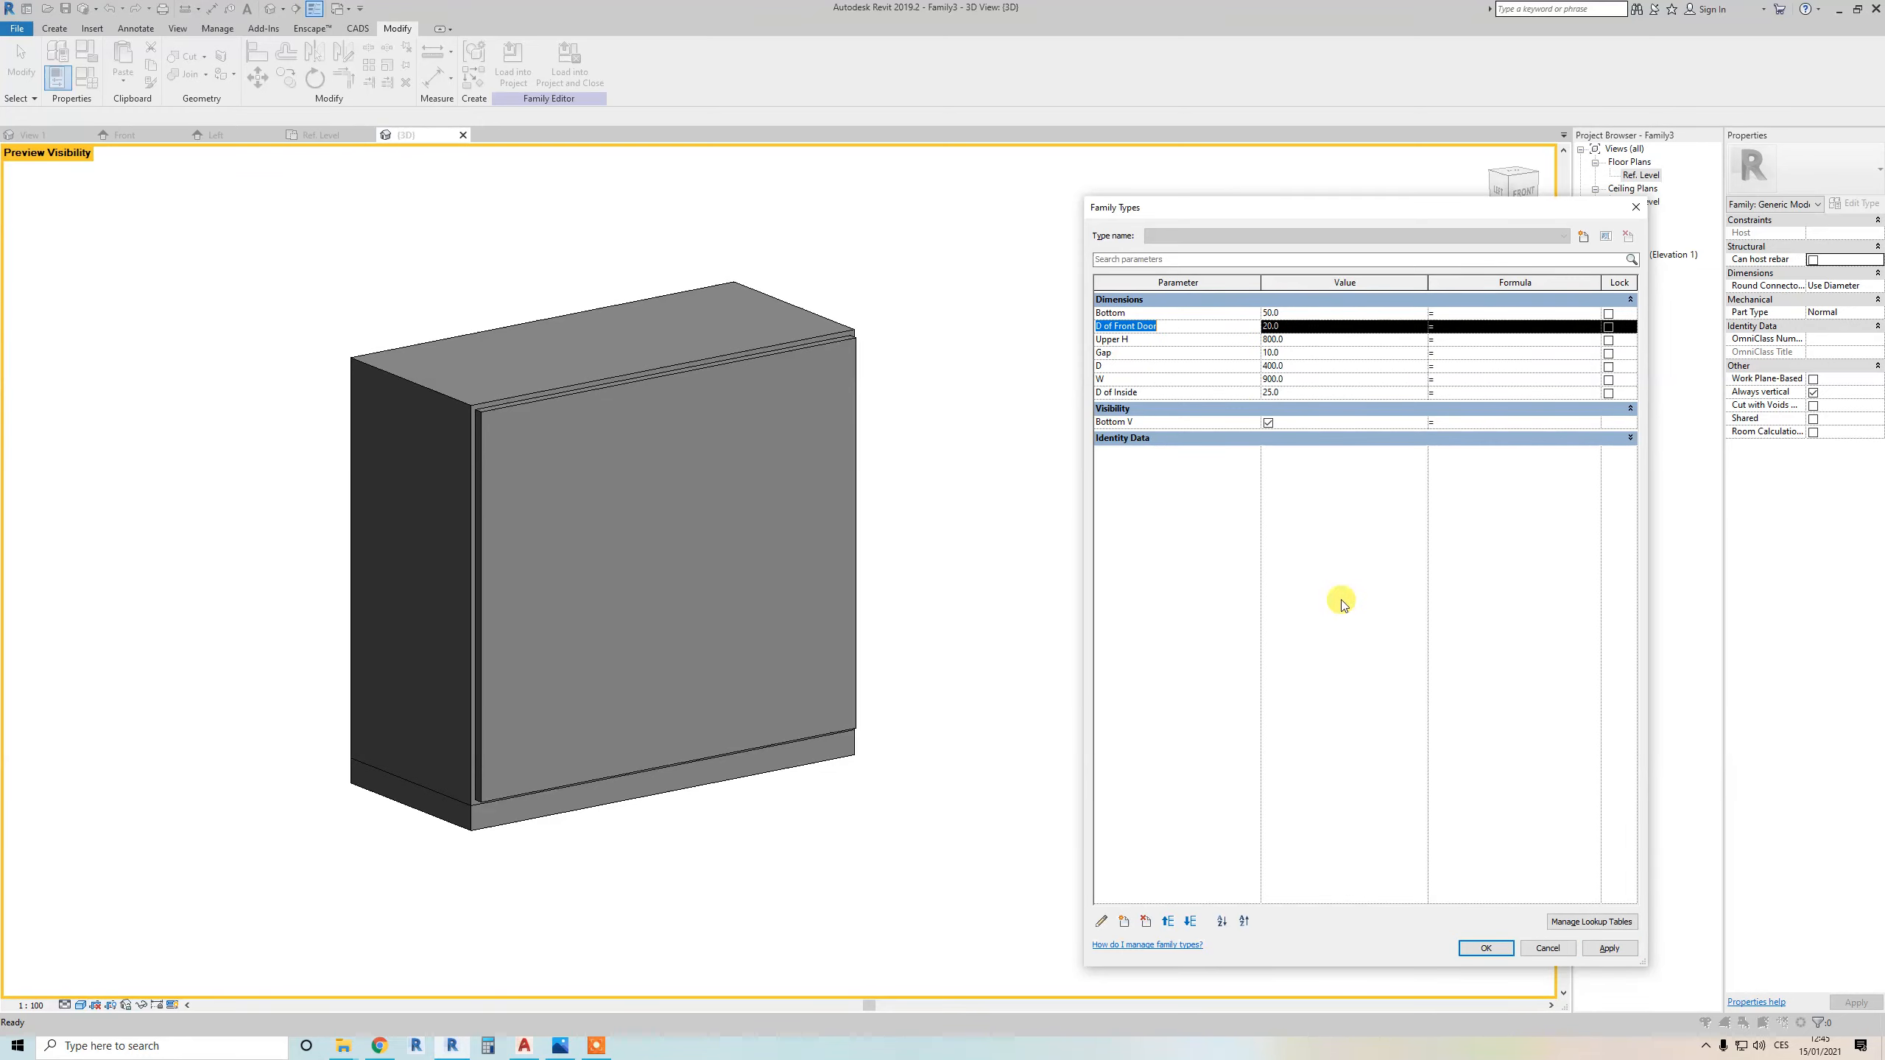
pyautogui.click(1190, 924)
pyautogui.click(1191, 924)
pyautogui.click(1192, 923)
pyautogui.click(1194, 924)
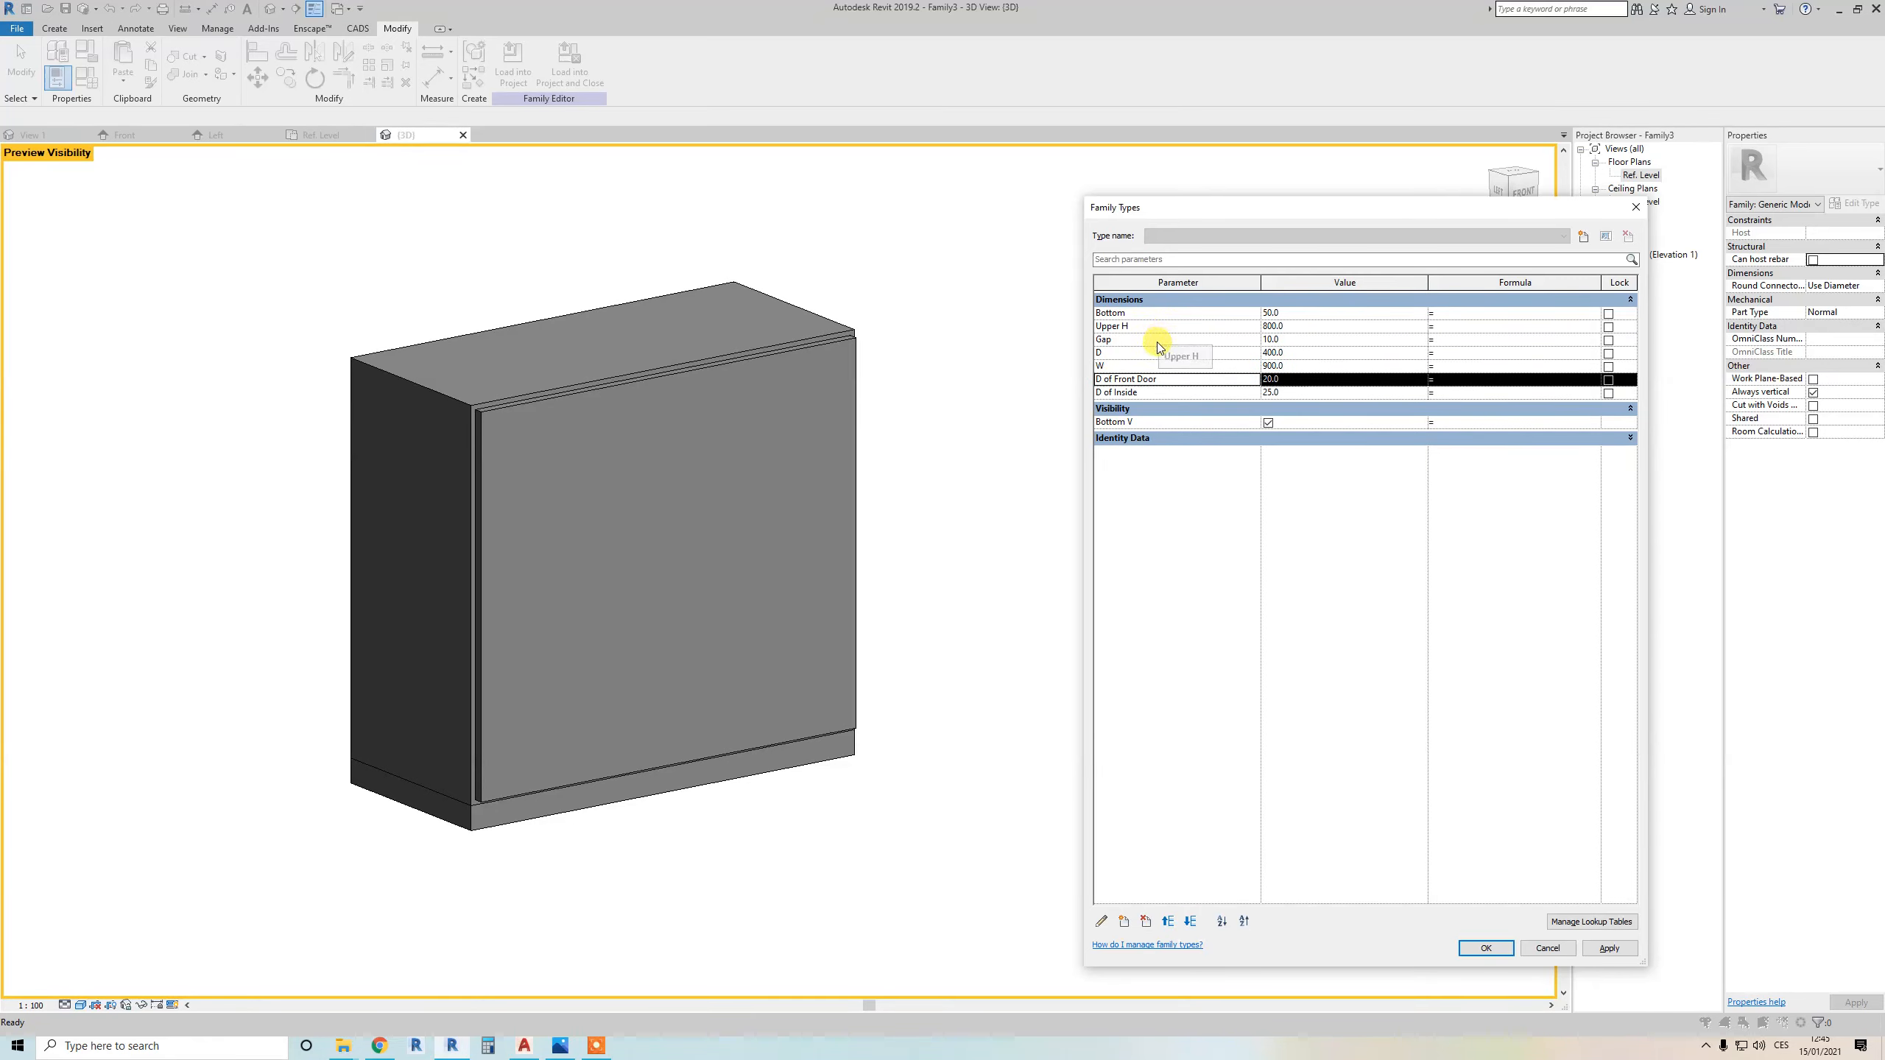
pyautogui.click(1187, 339)
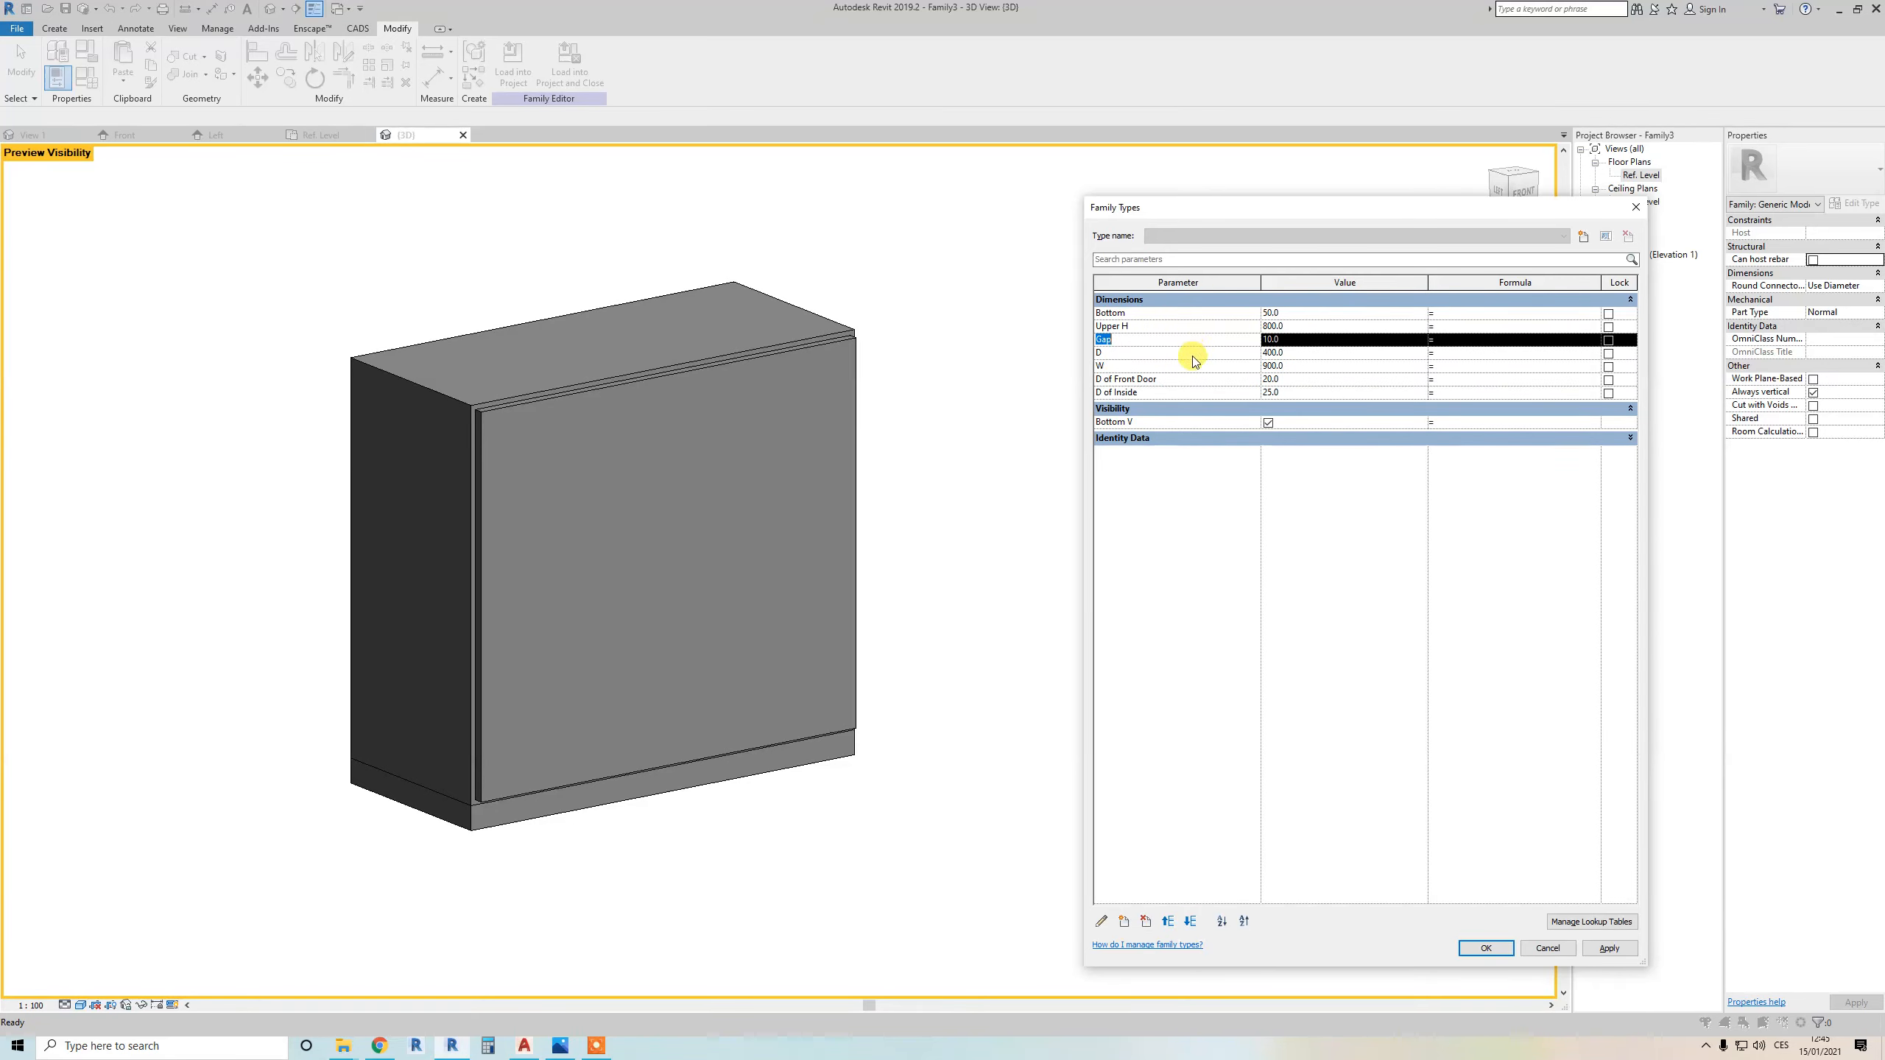
pyautogui.click(1293, 349)
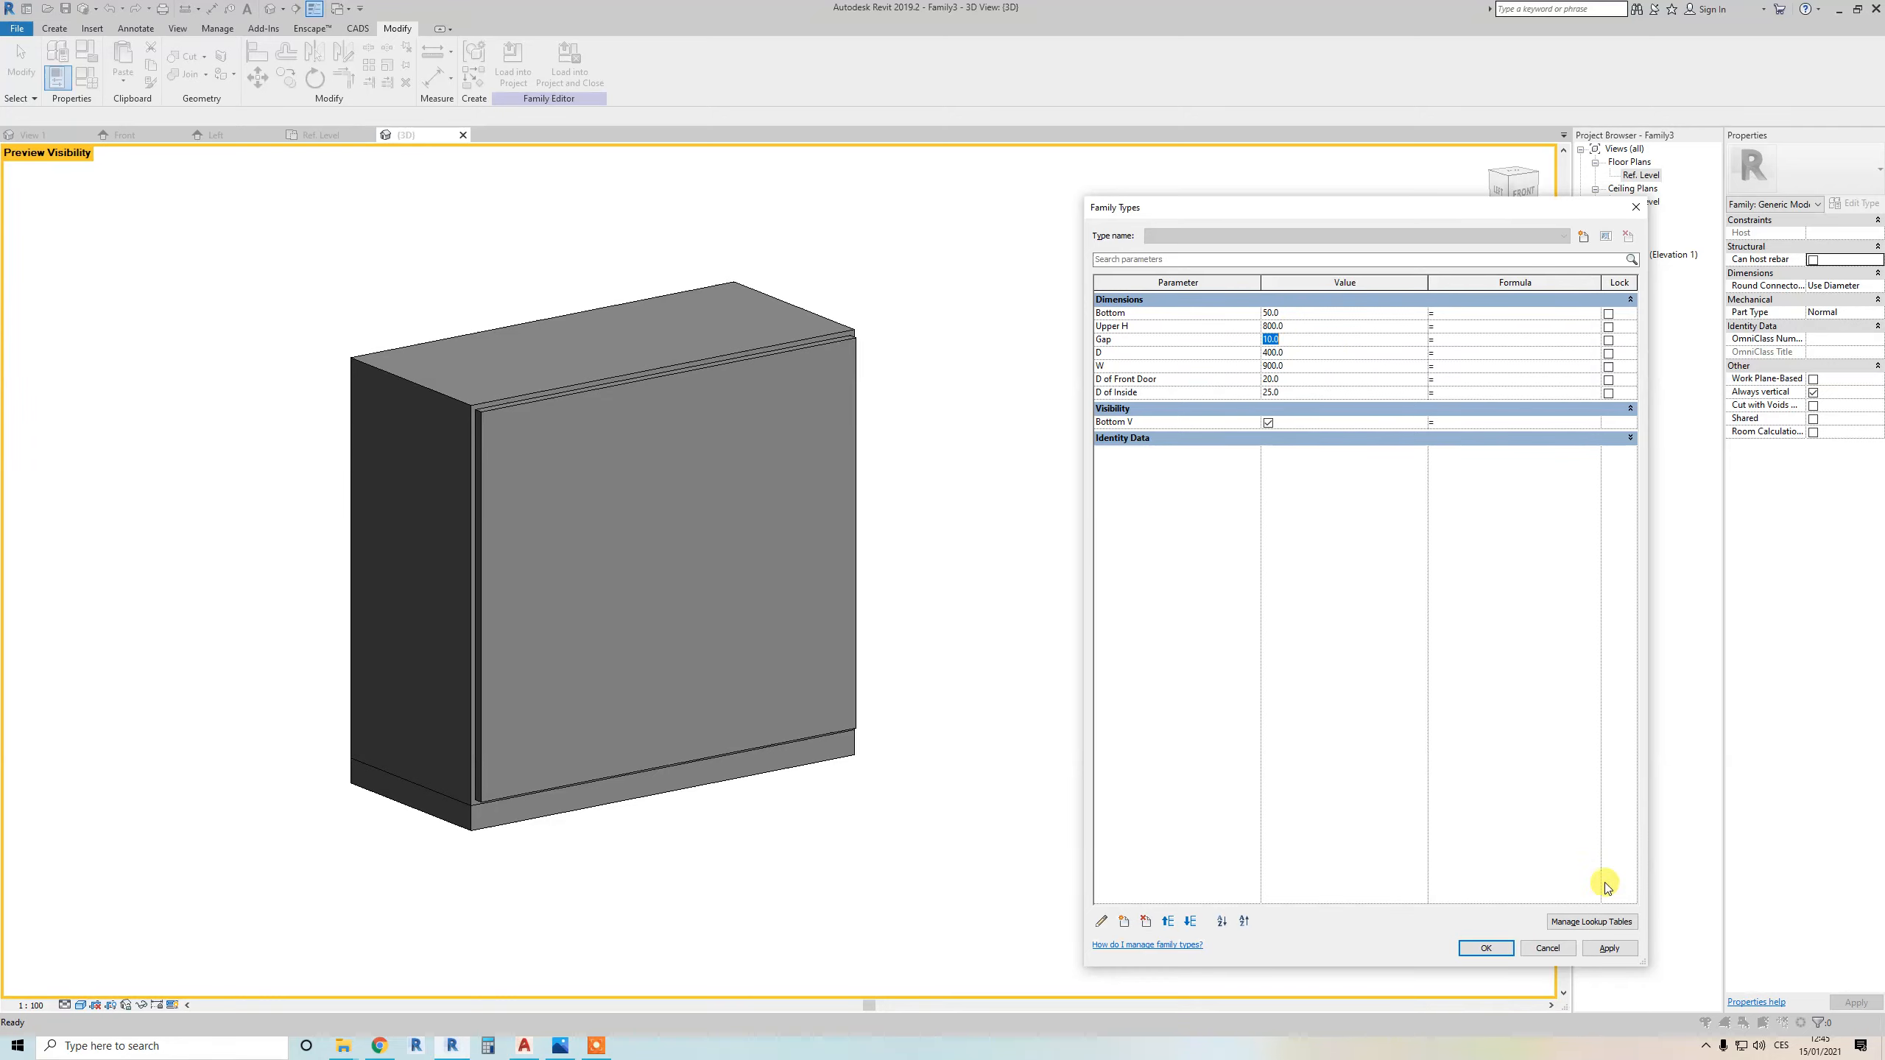
pyautogui.click(1487, 949)
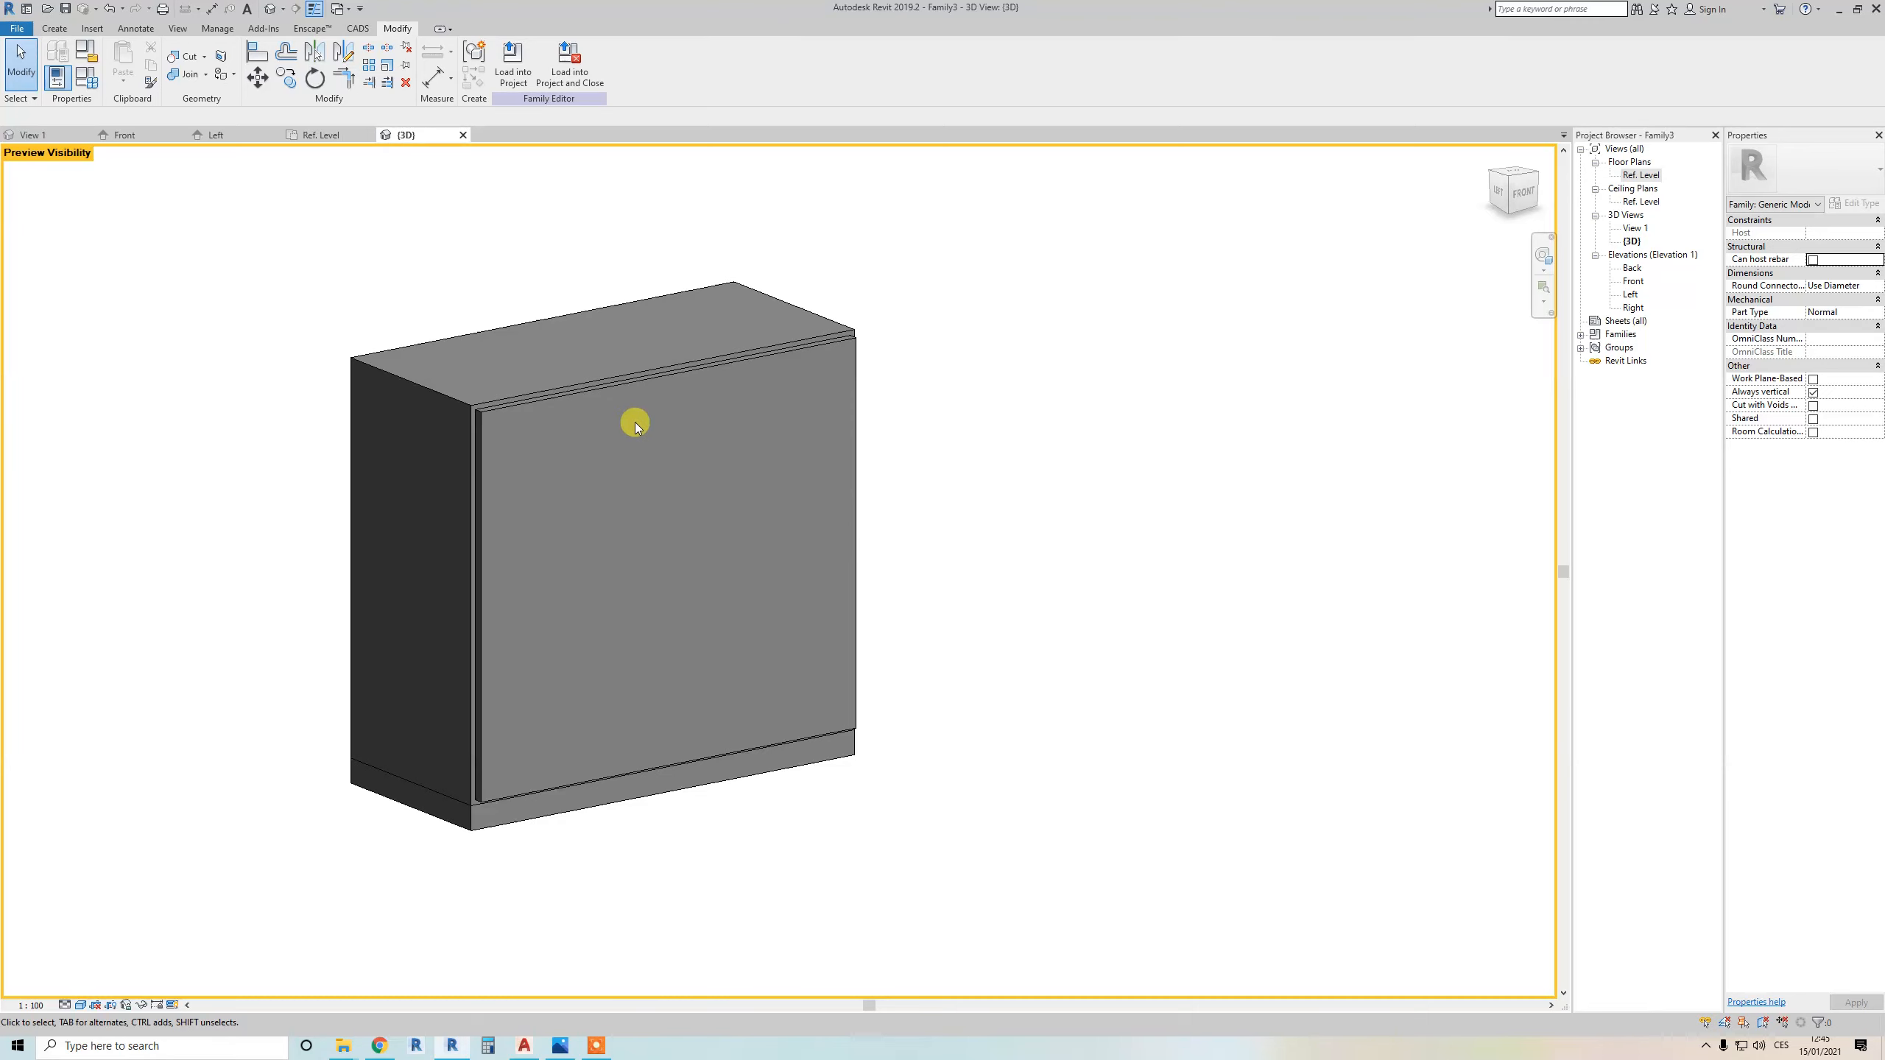
# Associate the front door panel's Visible property with a new family type parameter named Front Door
pyautogui.click(542, 401)
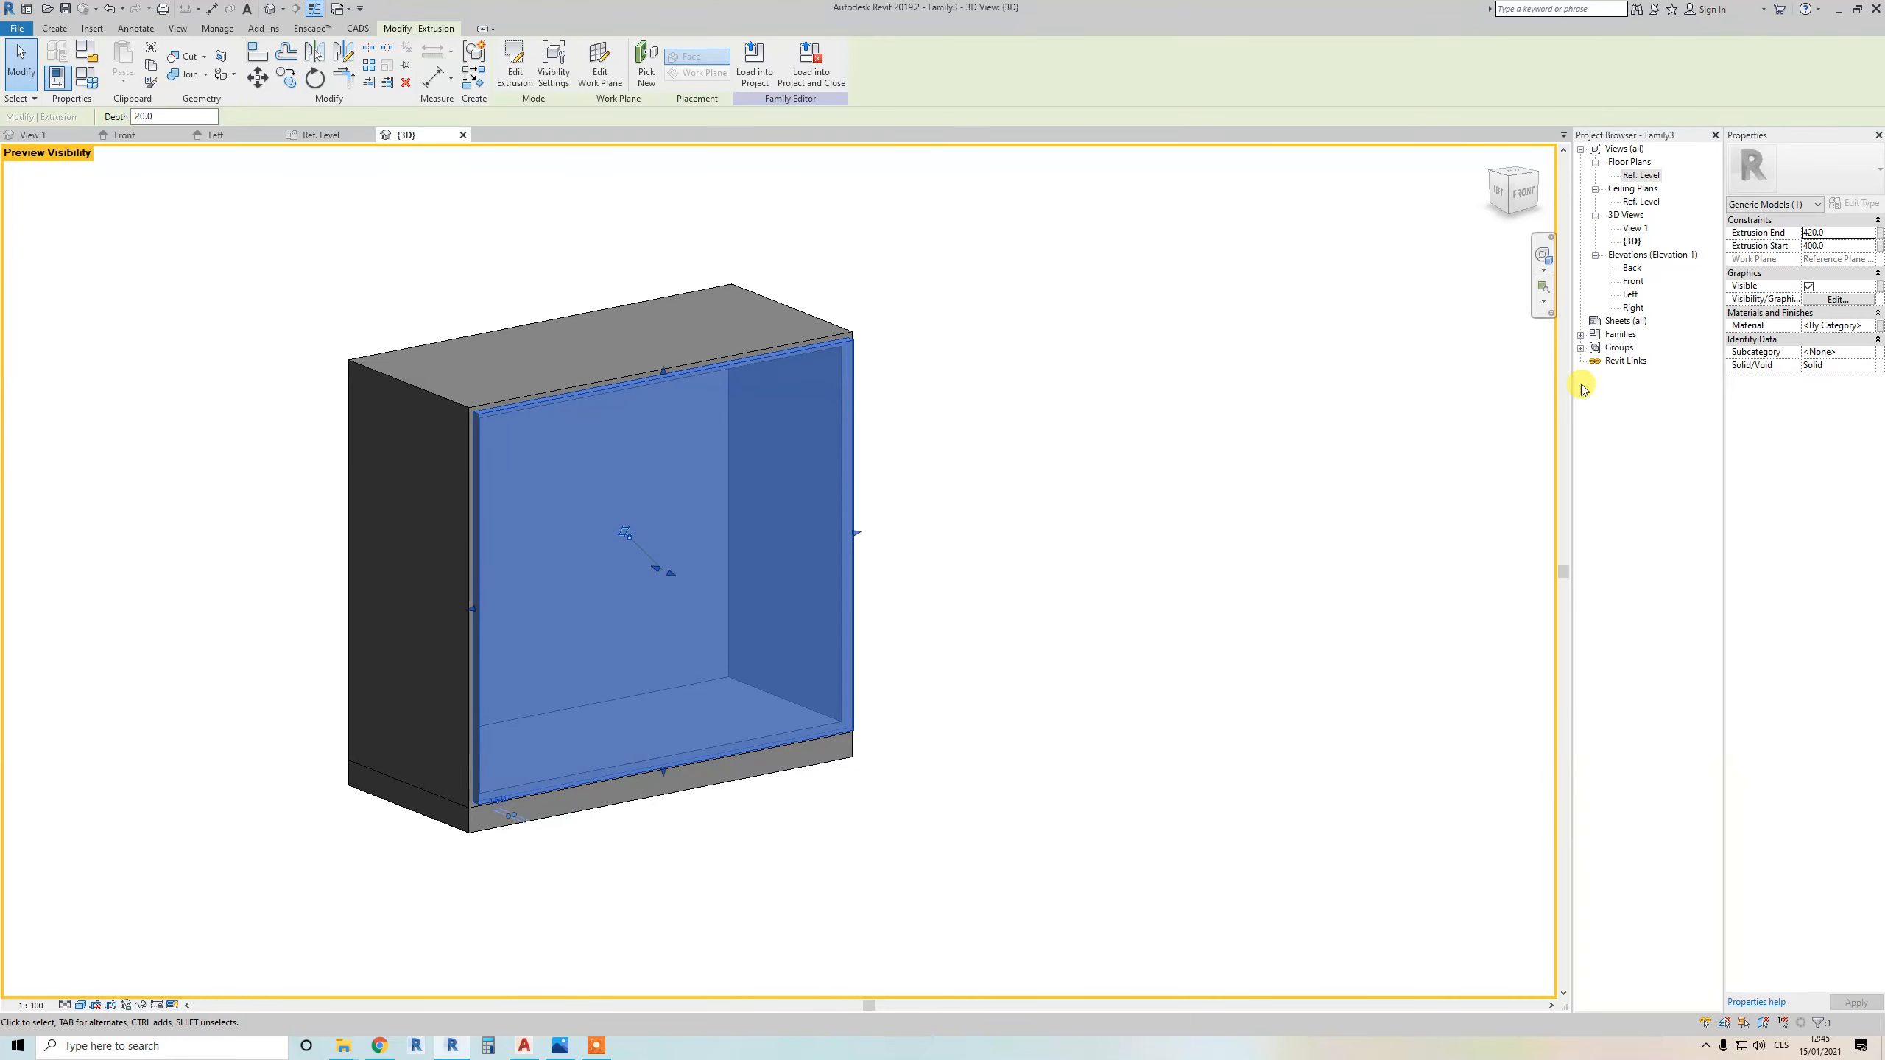
pyautogui.scroll(3, 495, 418)
pyautogui.click(494, 419)
pyautogui.click(483, 407)
pyautogui.scroll(-2, 705, 481)
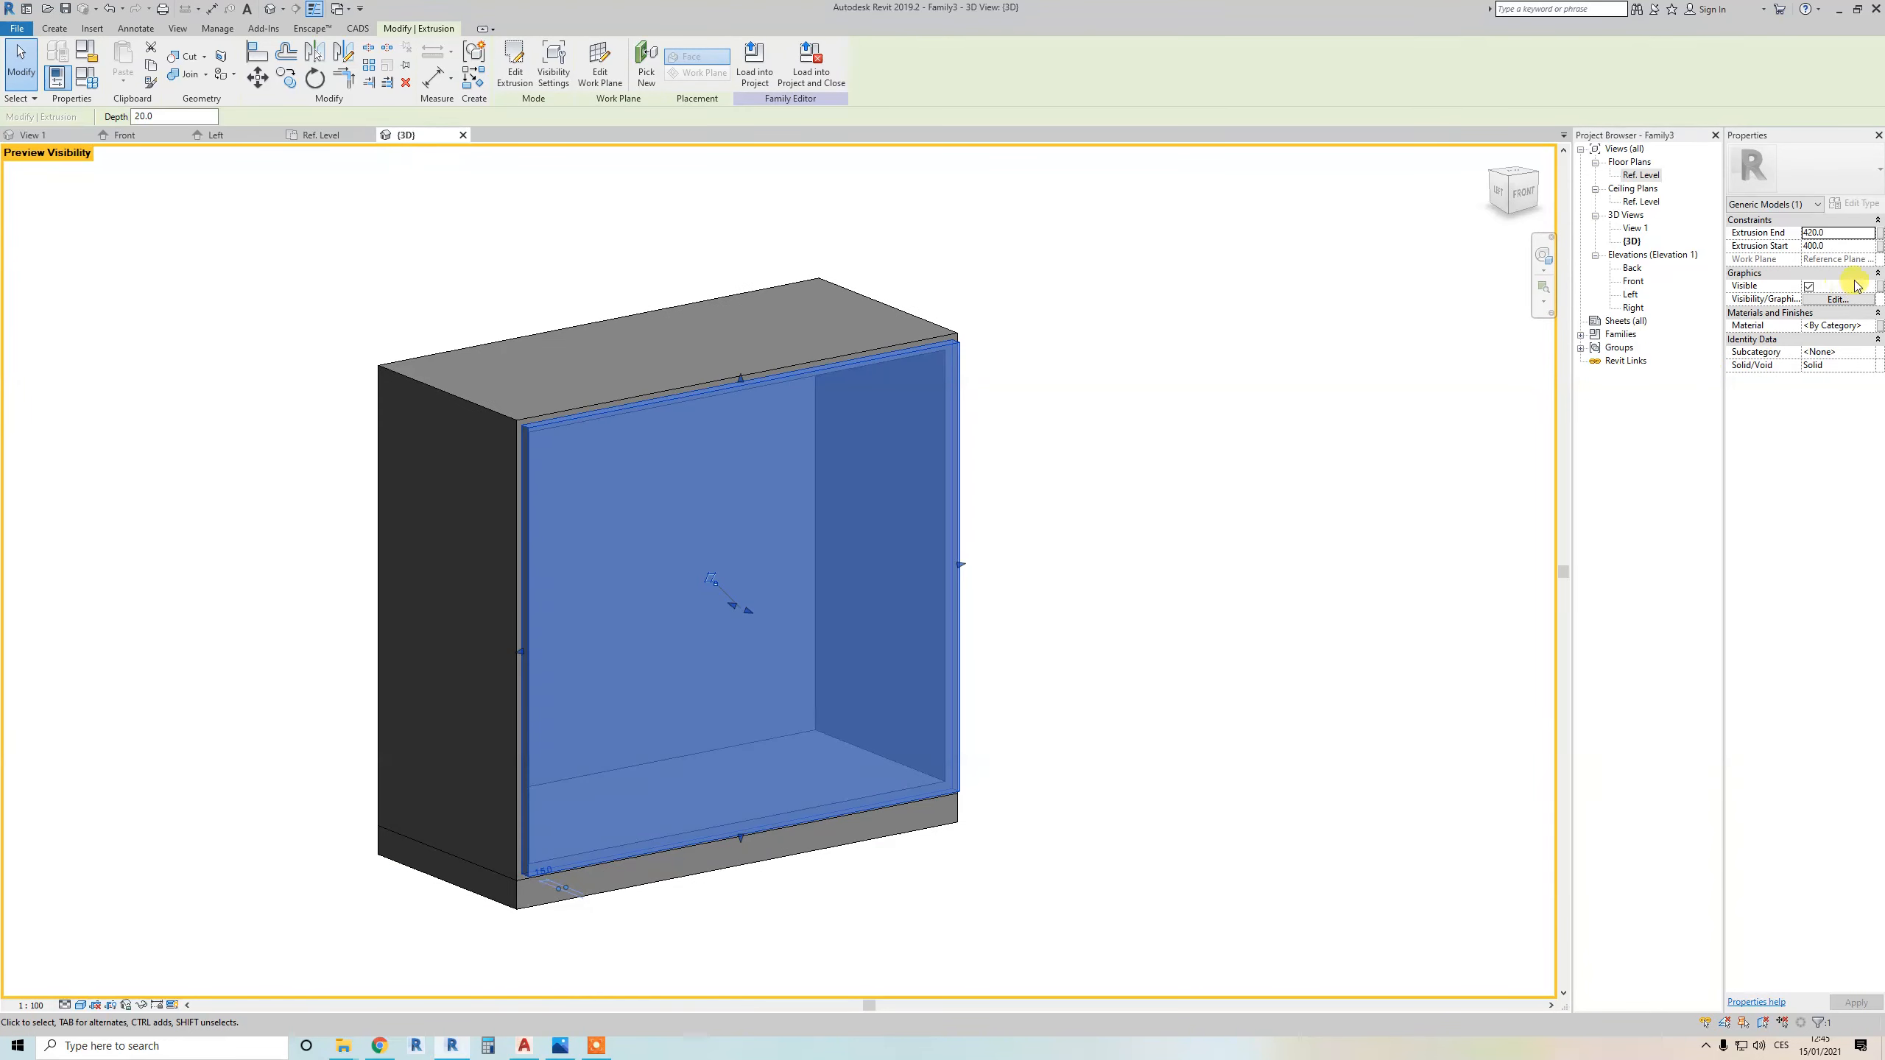
pyautogui.click(1881, 293)
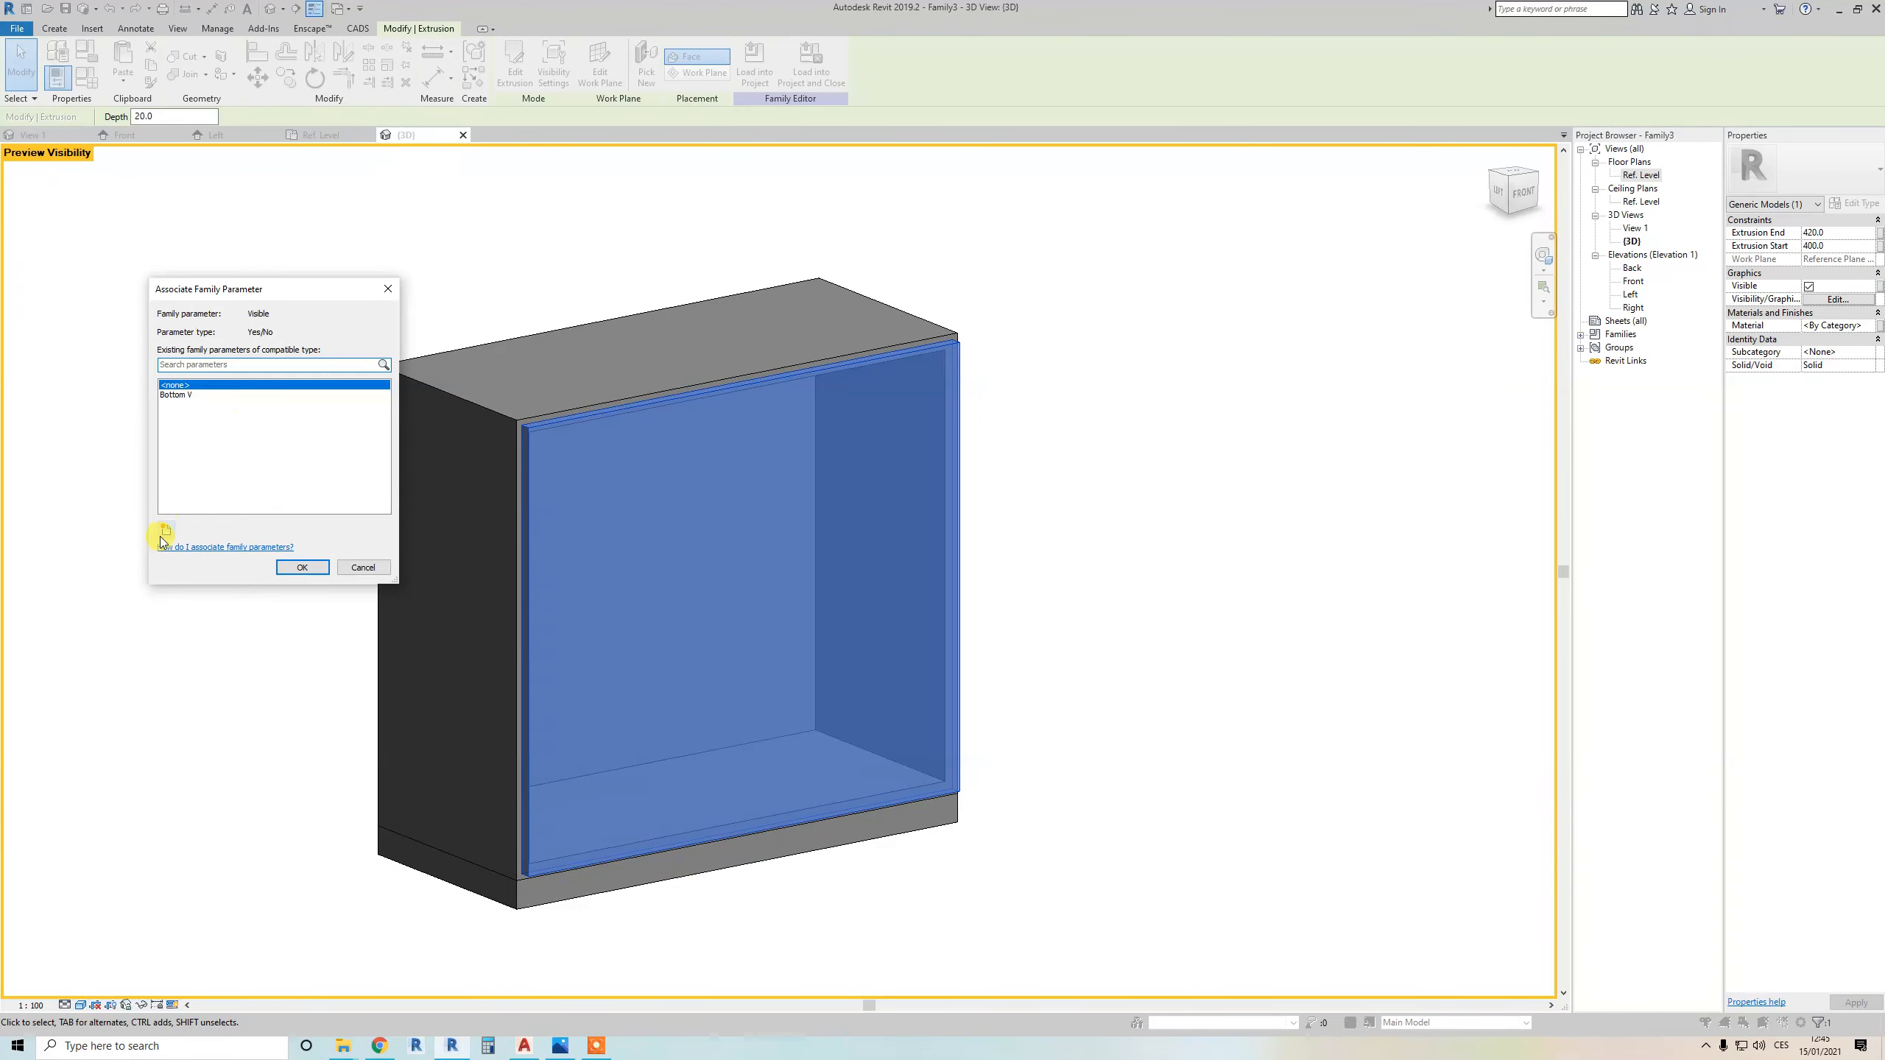
pyautogui.click(166, 530)
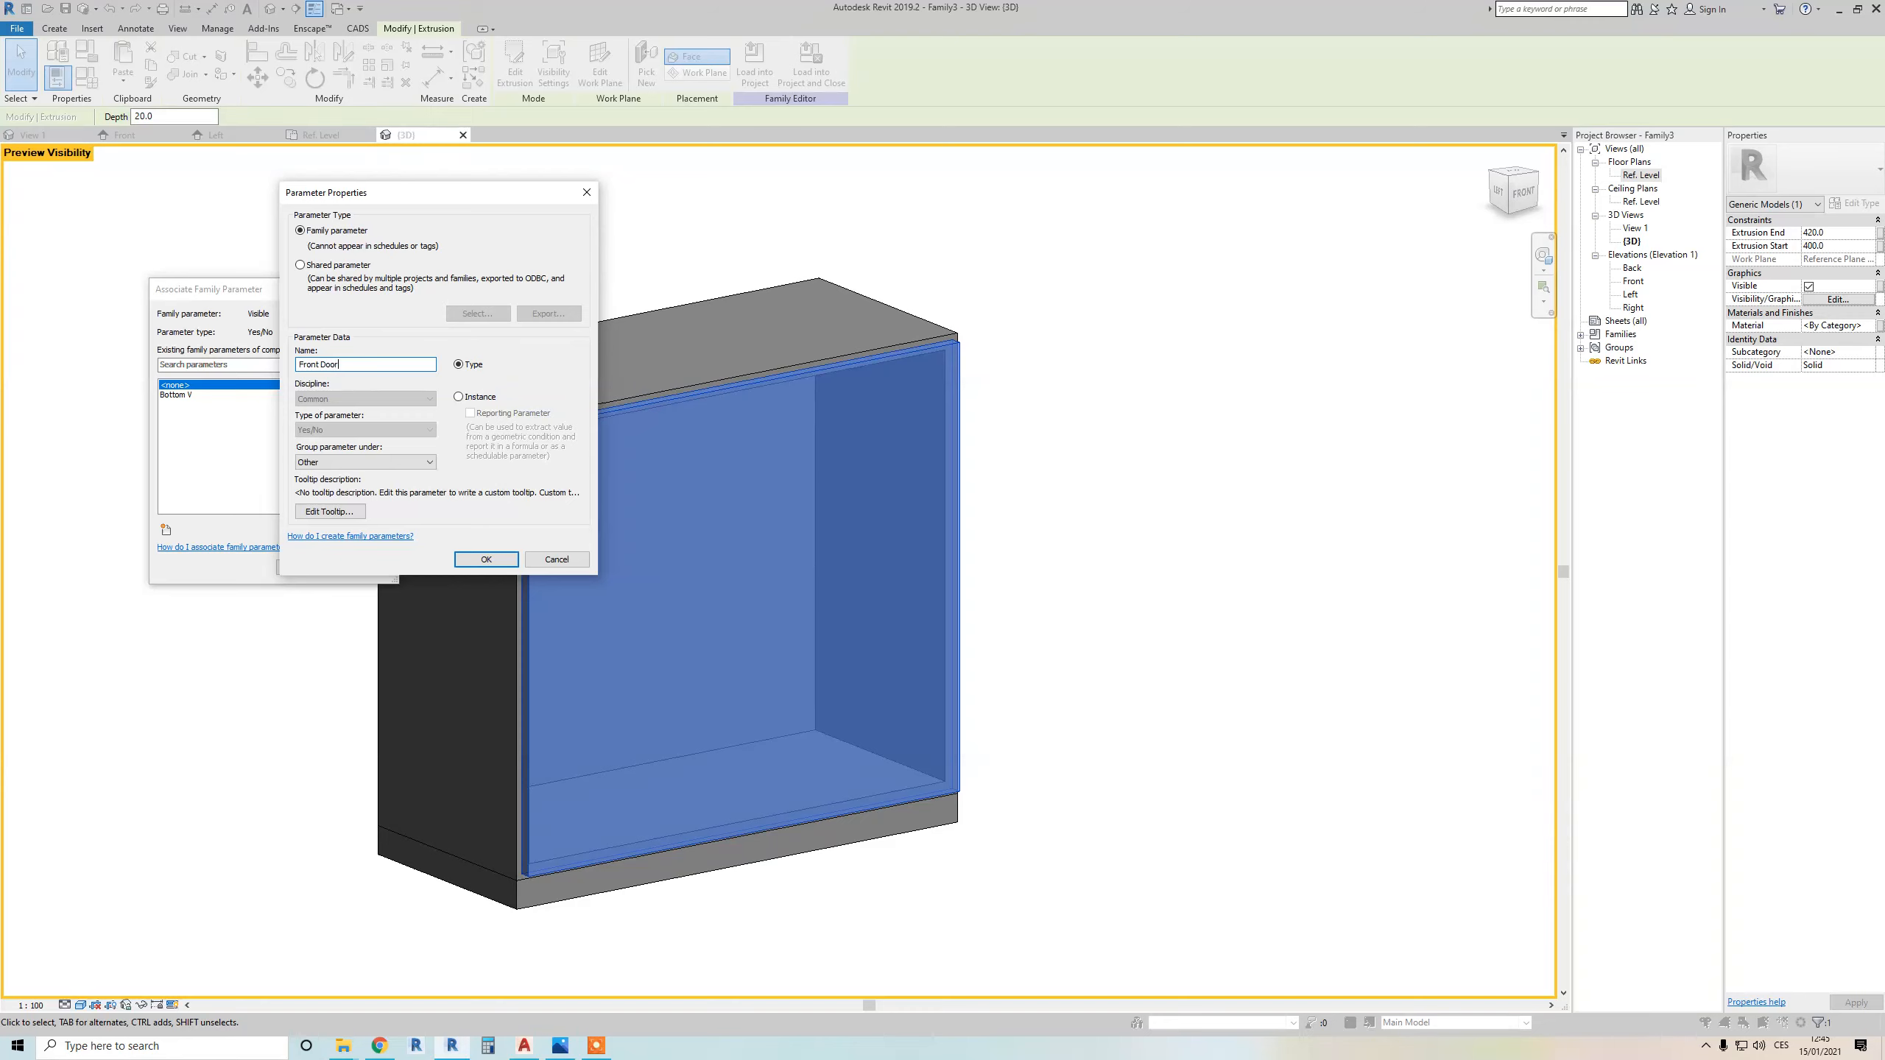
pyautogui.press('Return')
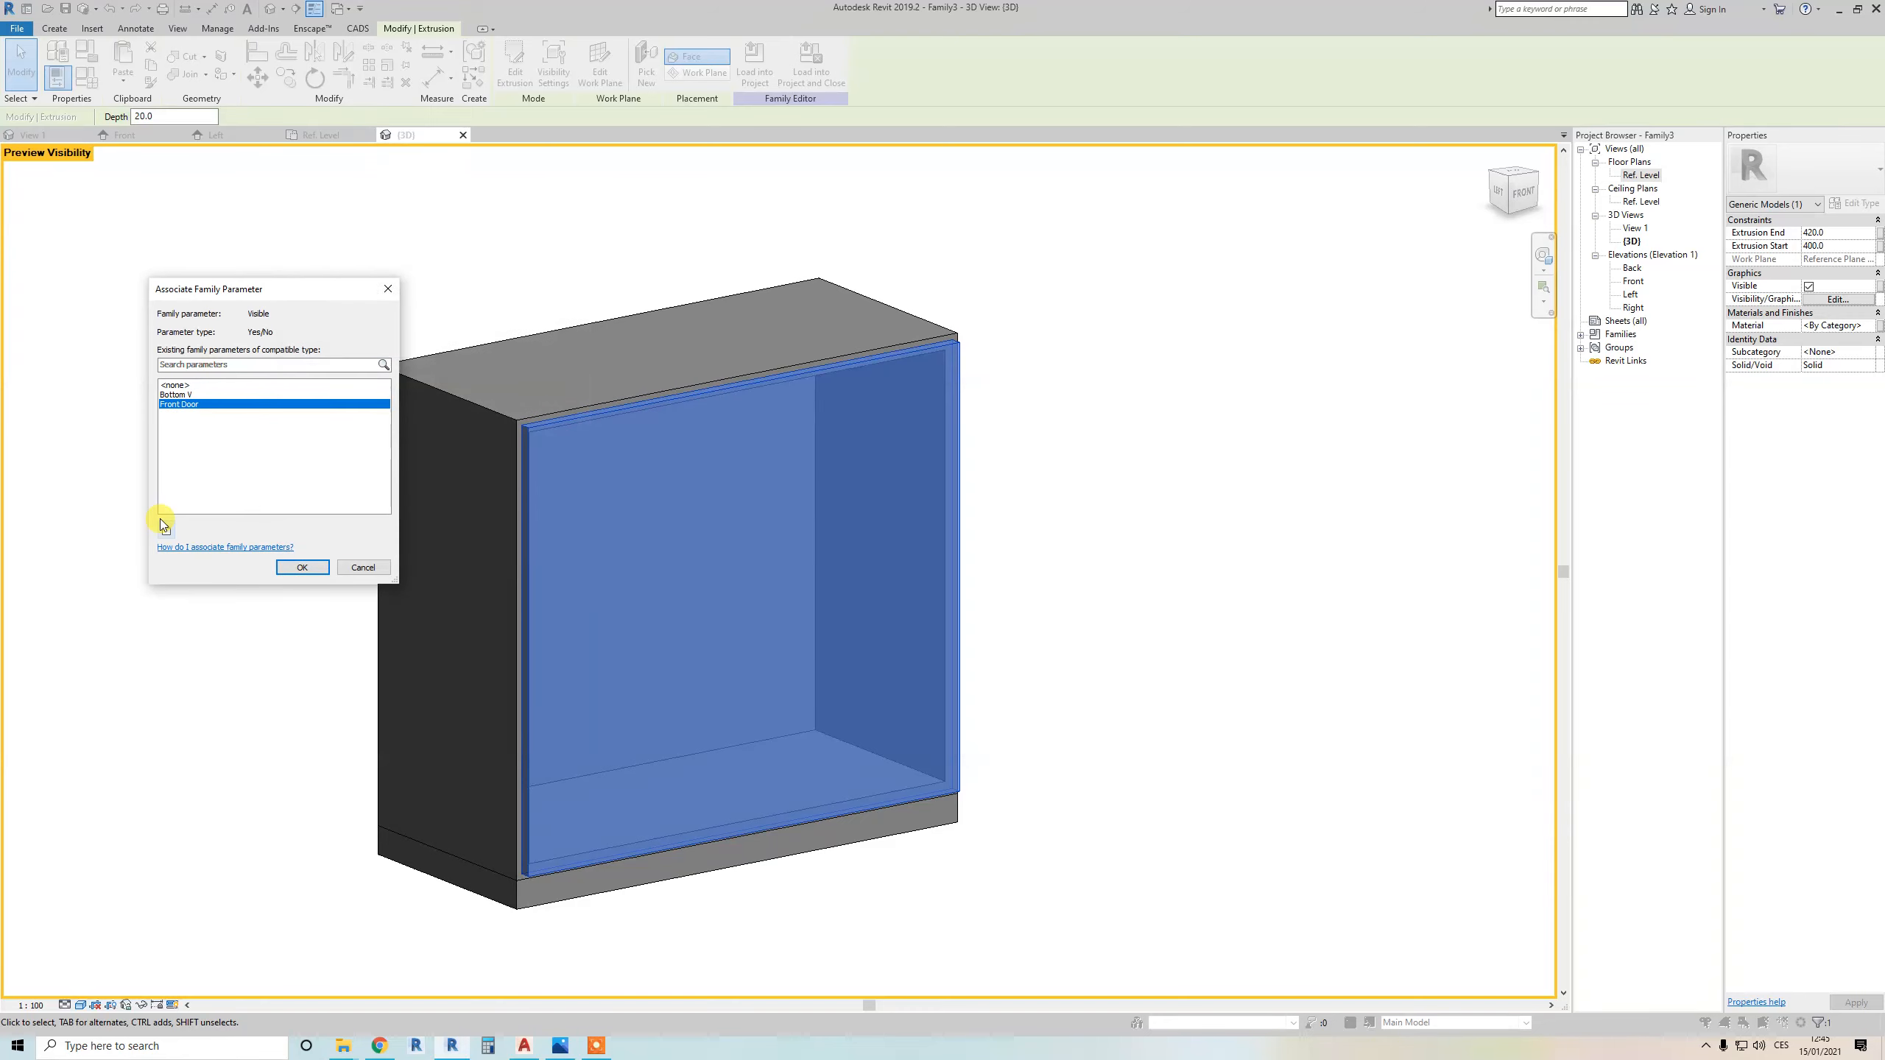
pyautogui.click(300, 566)
pyautogui.press('Escape')
# Rename the Front Door visibility parameter to Front Door V and group it under Visibility
pyautogui.press('f')
pyautogui.press('t')
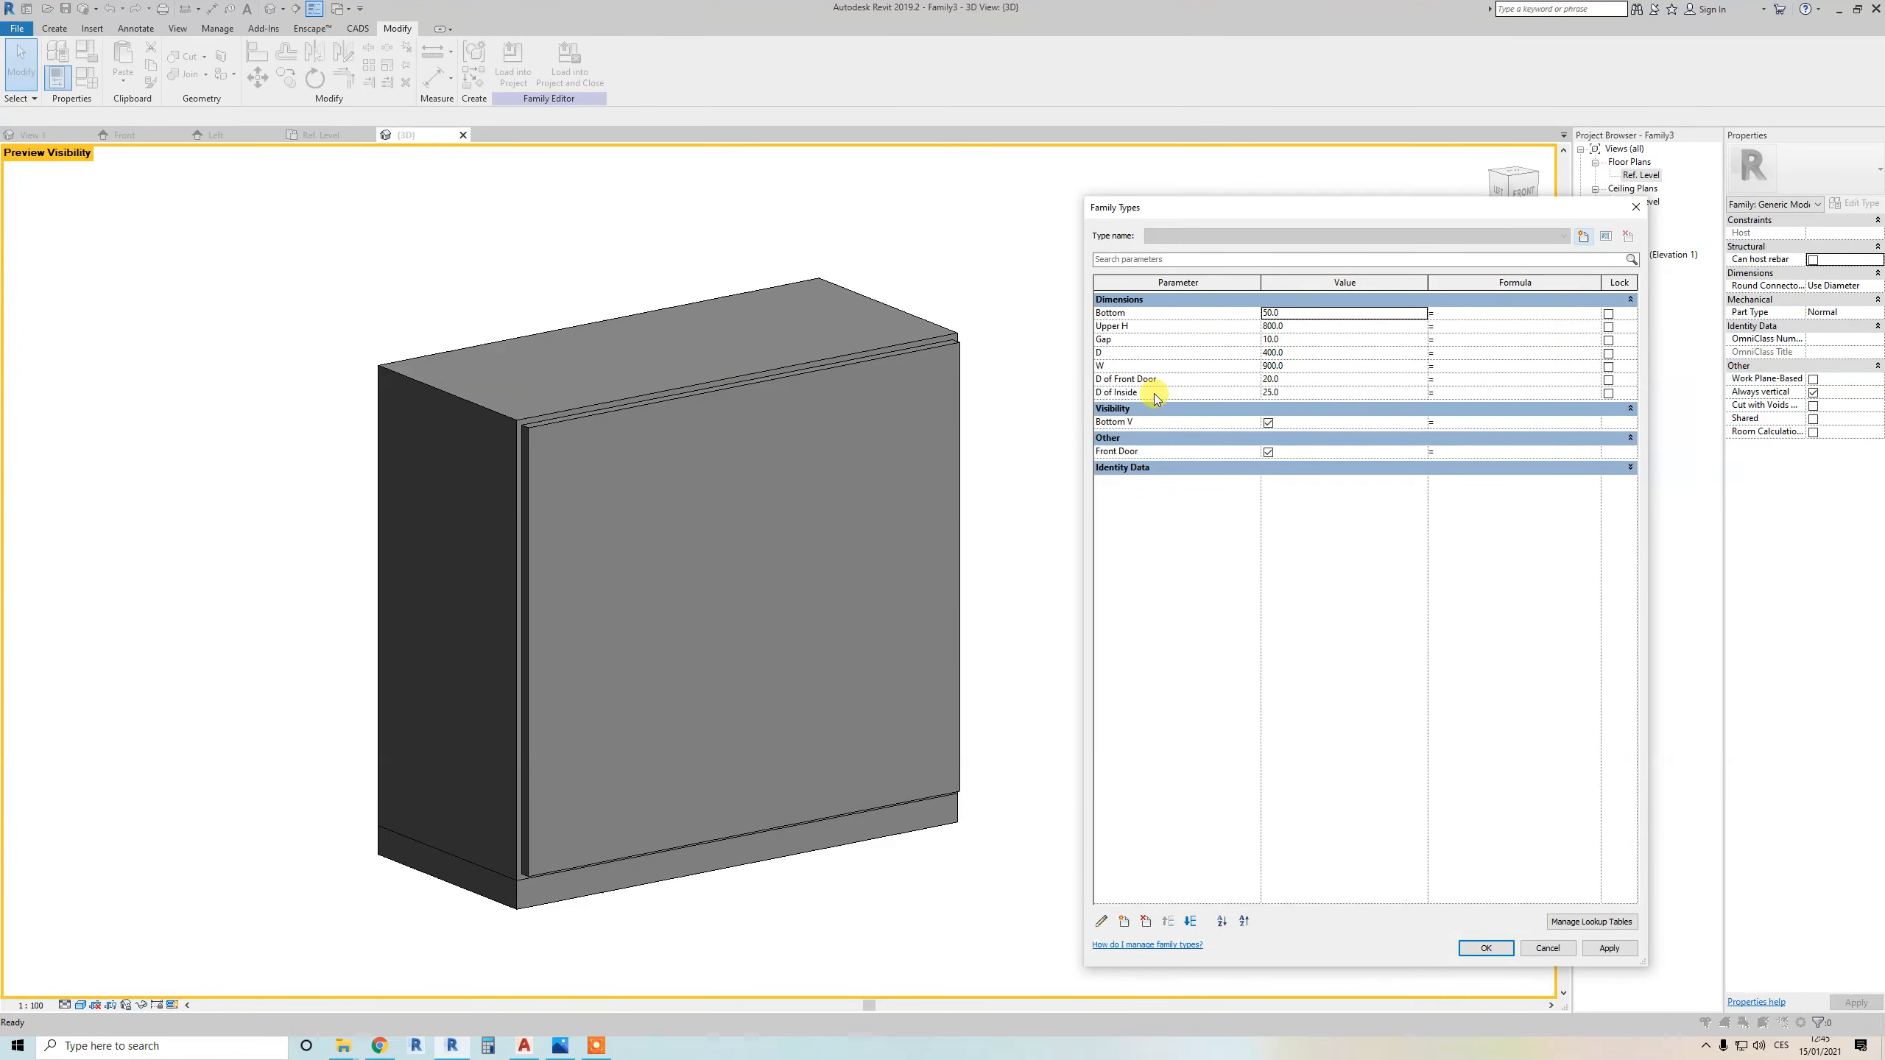
pyautogui.click(1154, 424)
pyautogui.click(1150, 452)
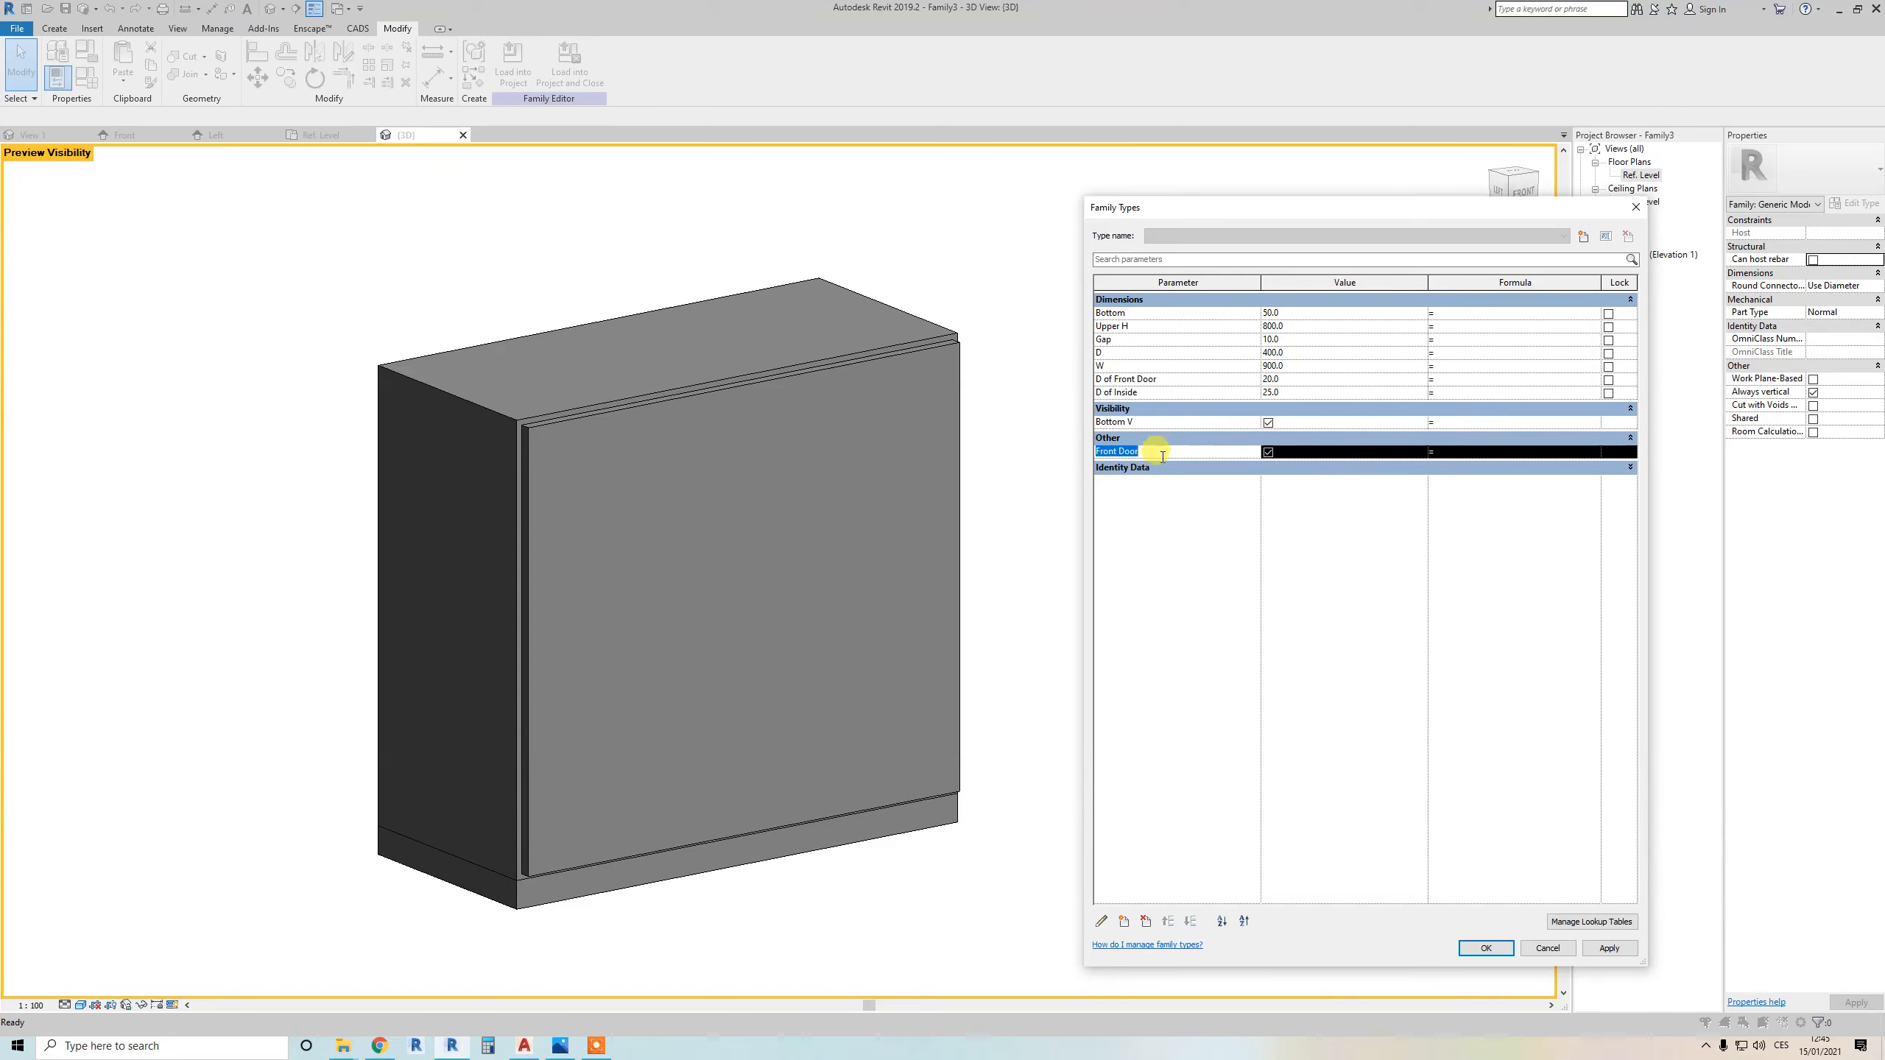
pyautogui.click(1101, 921)
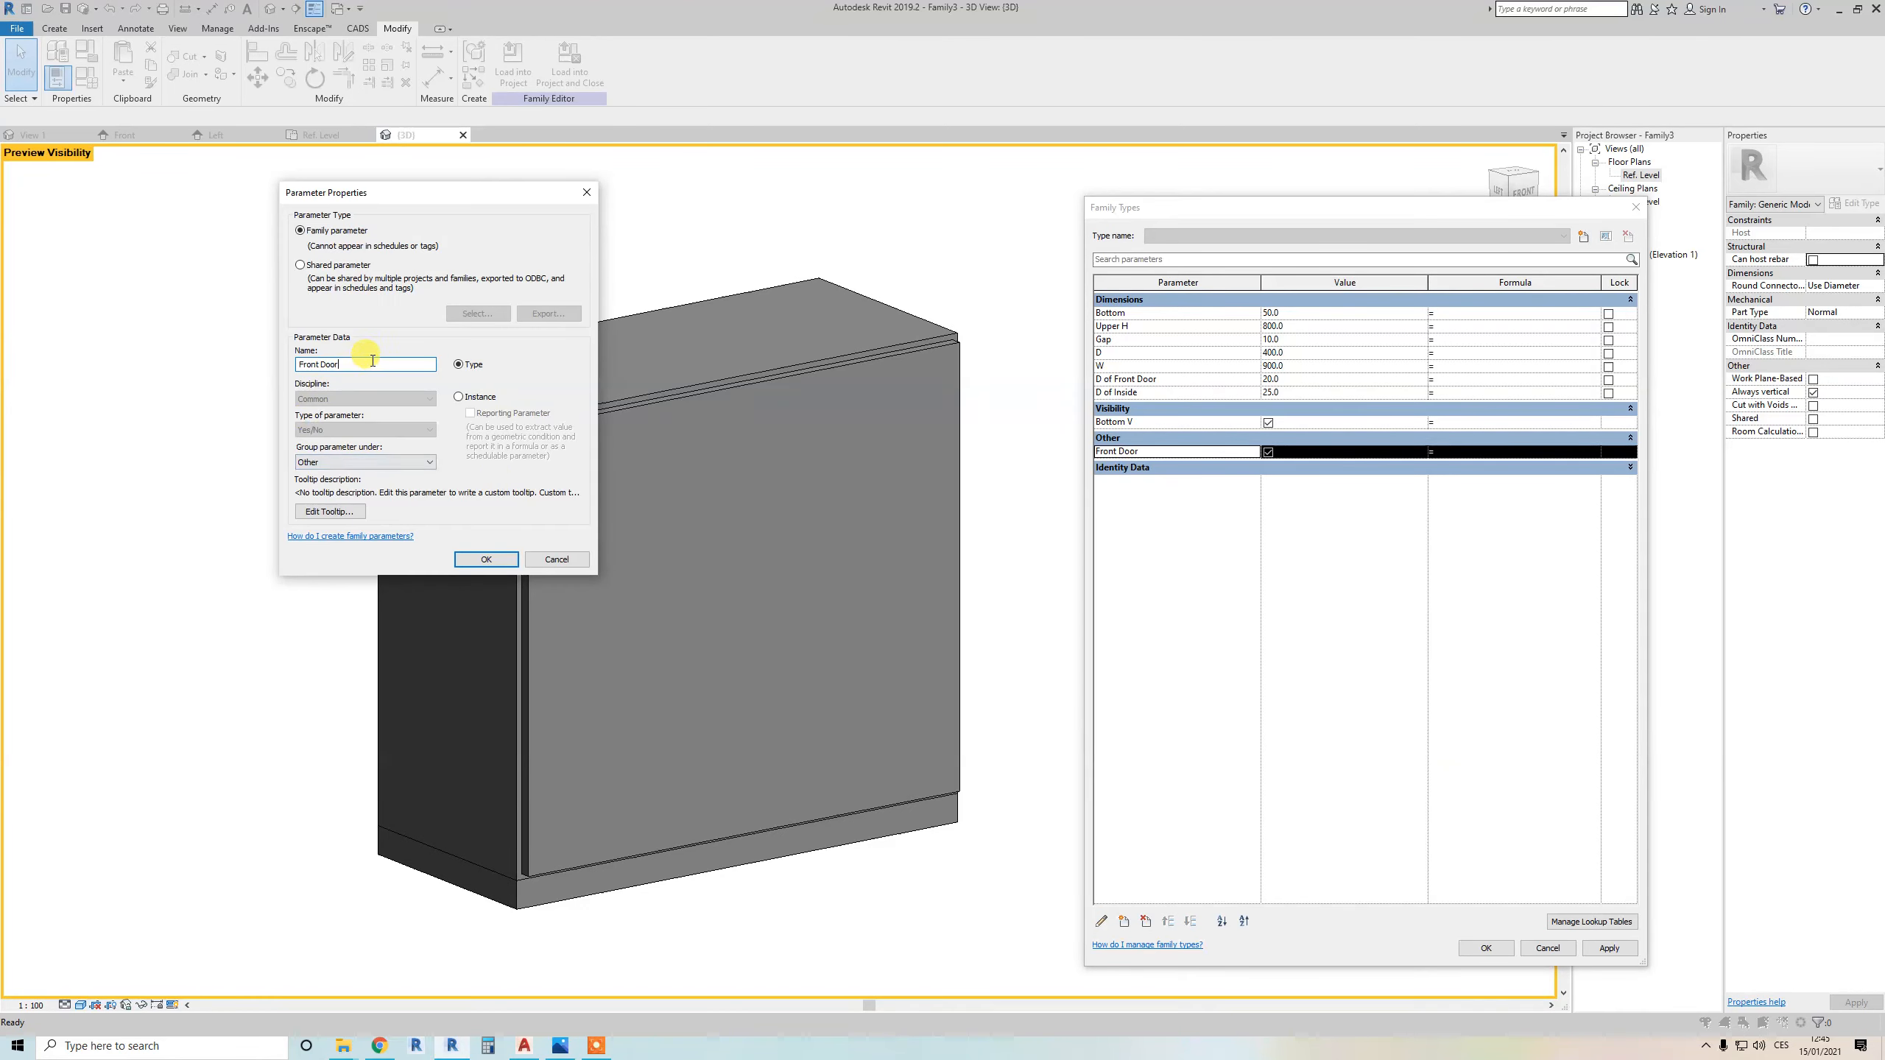
pyautogui.write('V')
pyautogui.click(386, 462)
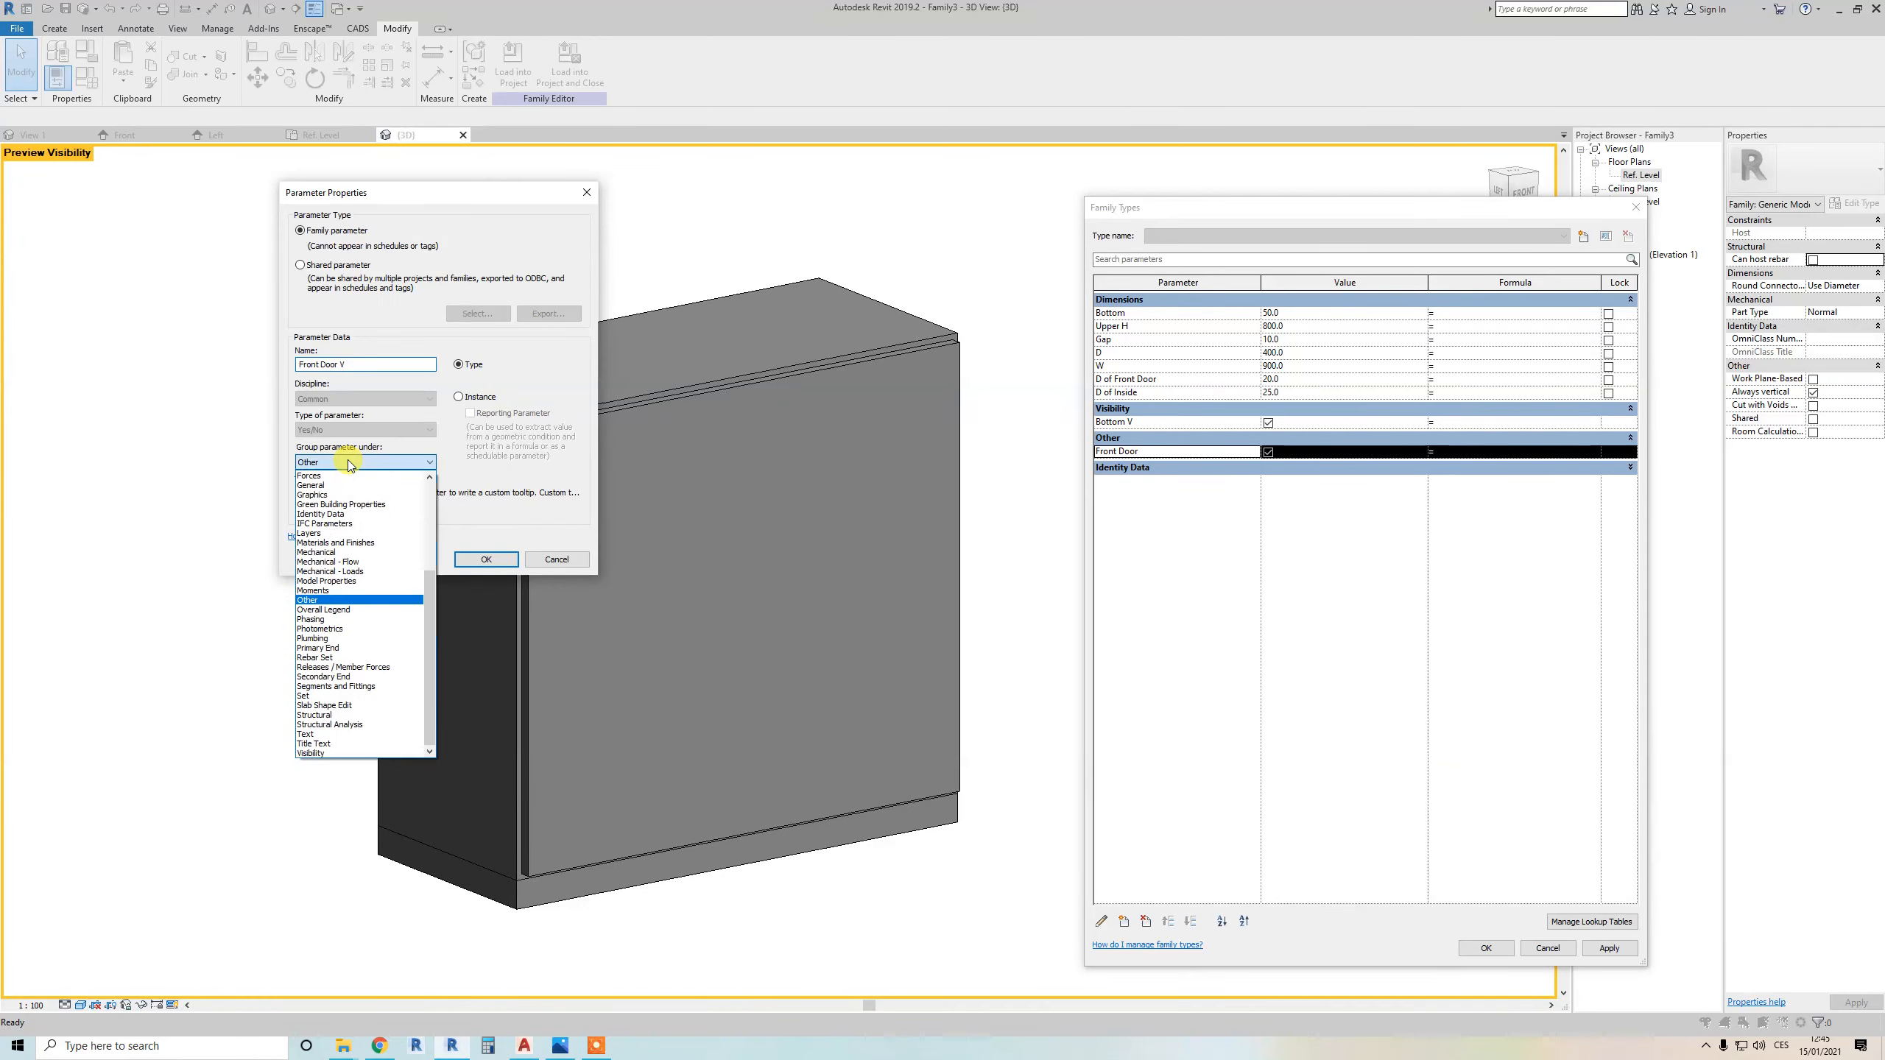
pyautogui.click(321, 752)
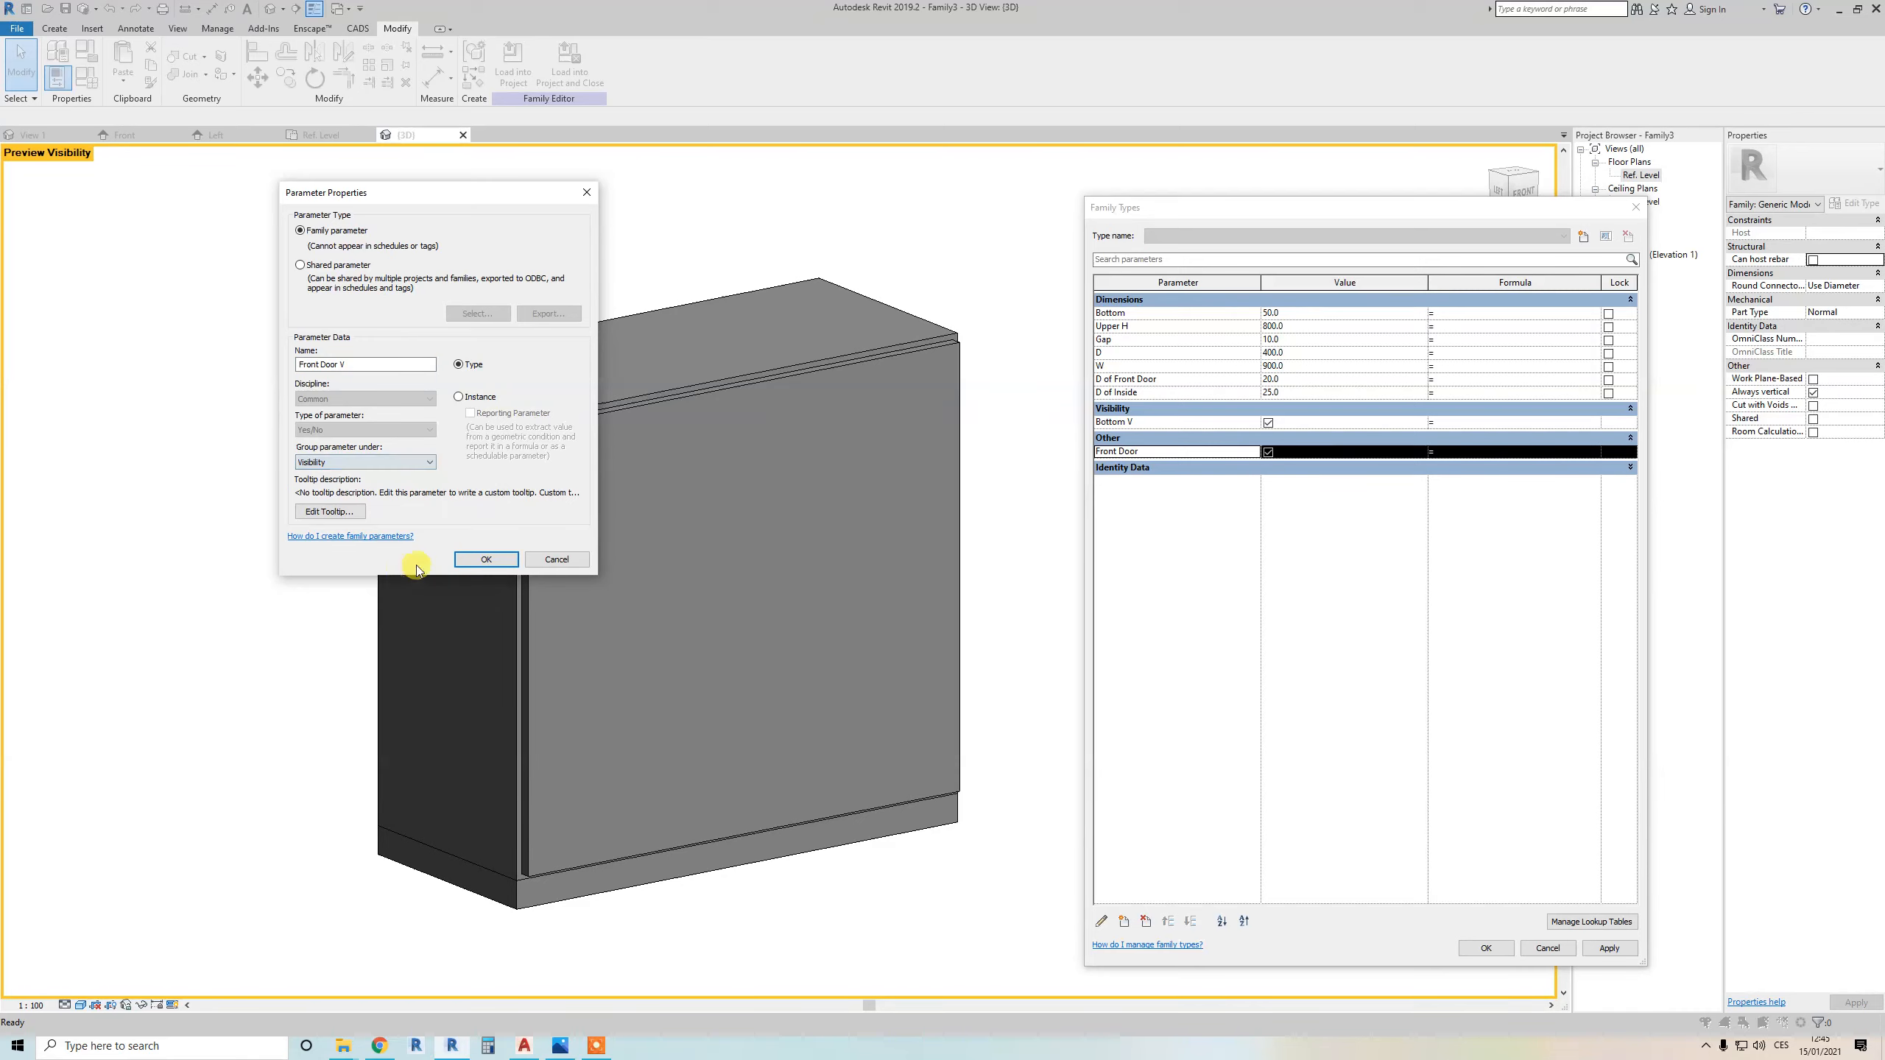
pyautogui.click(487, 559)
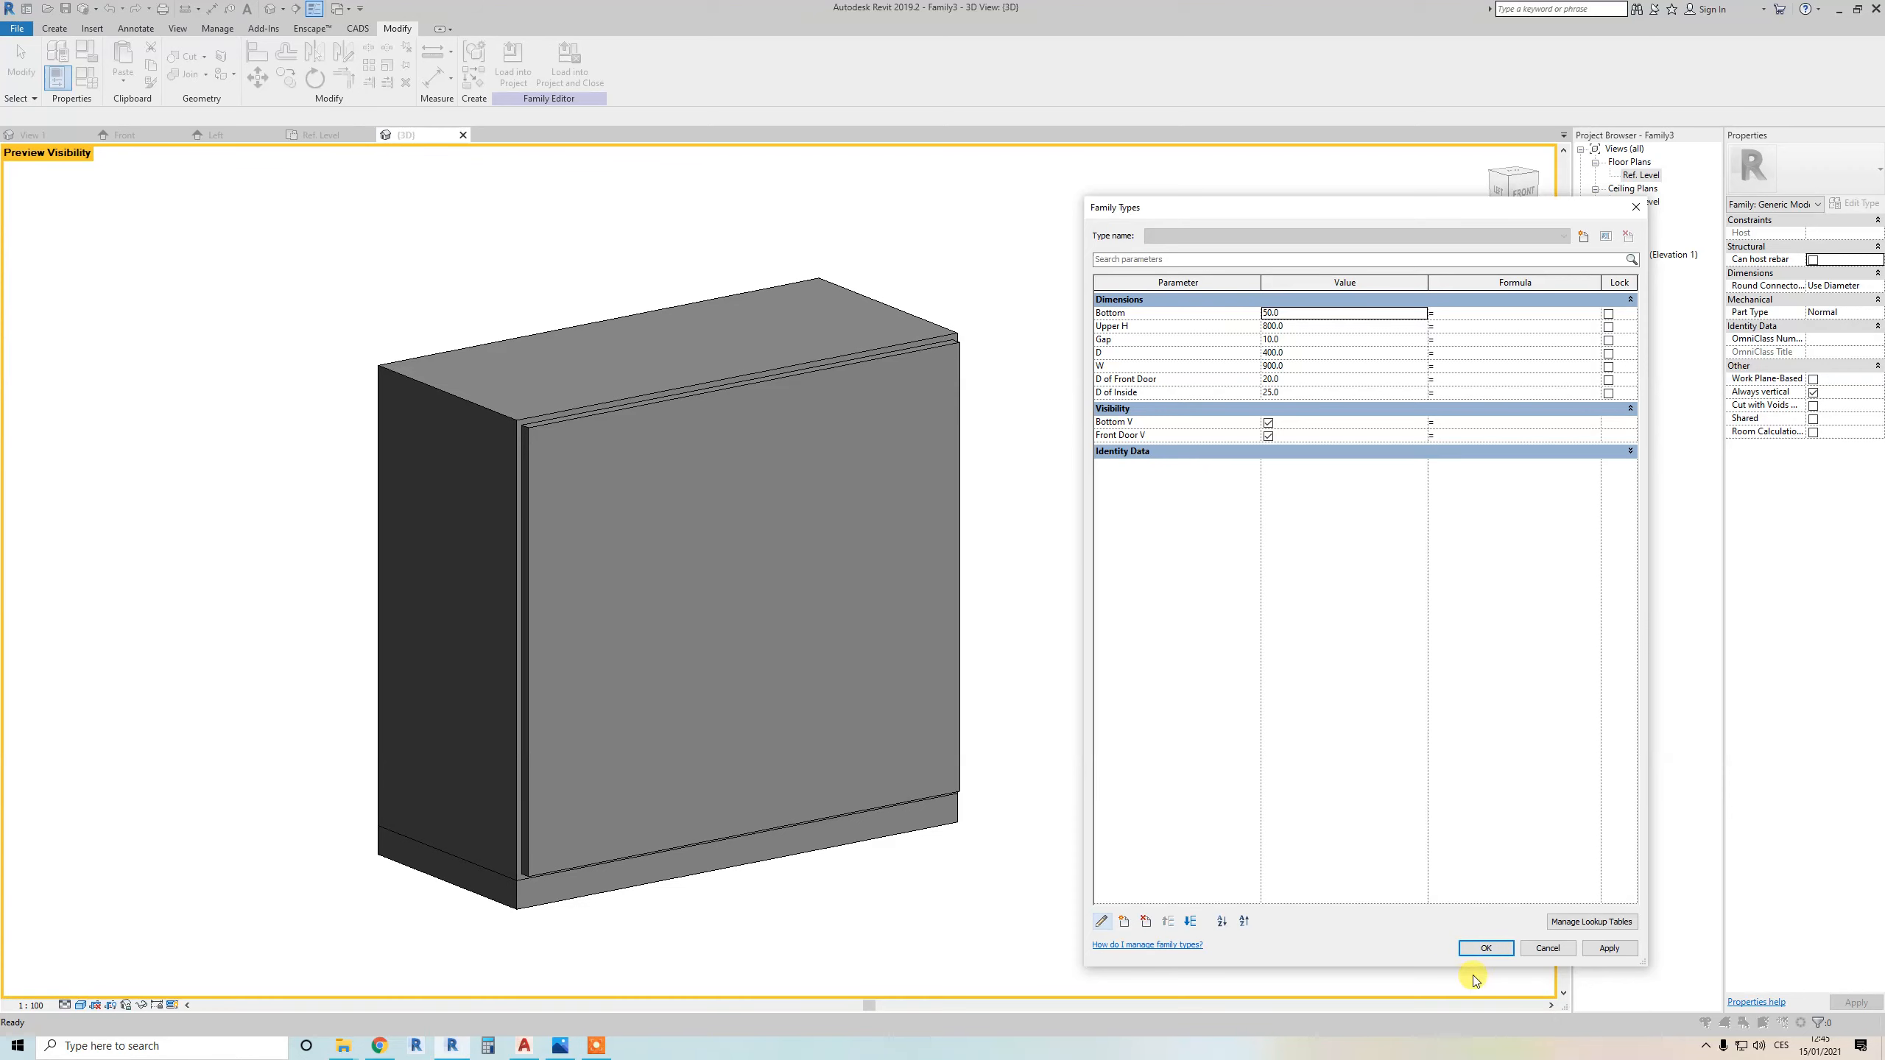
pyautogui.click(1487, 954)
# Turn off the Front Door V parameter in the family types and apply it to hide the door panel
pyautogui.moveTo(881, 637); pyautogui.dragTo(765, 587, button='middle')
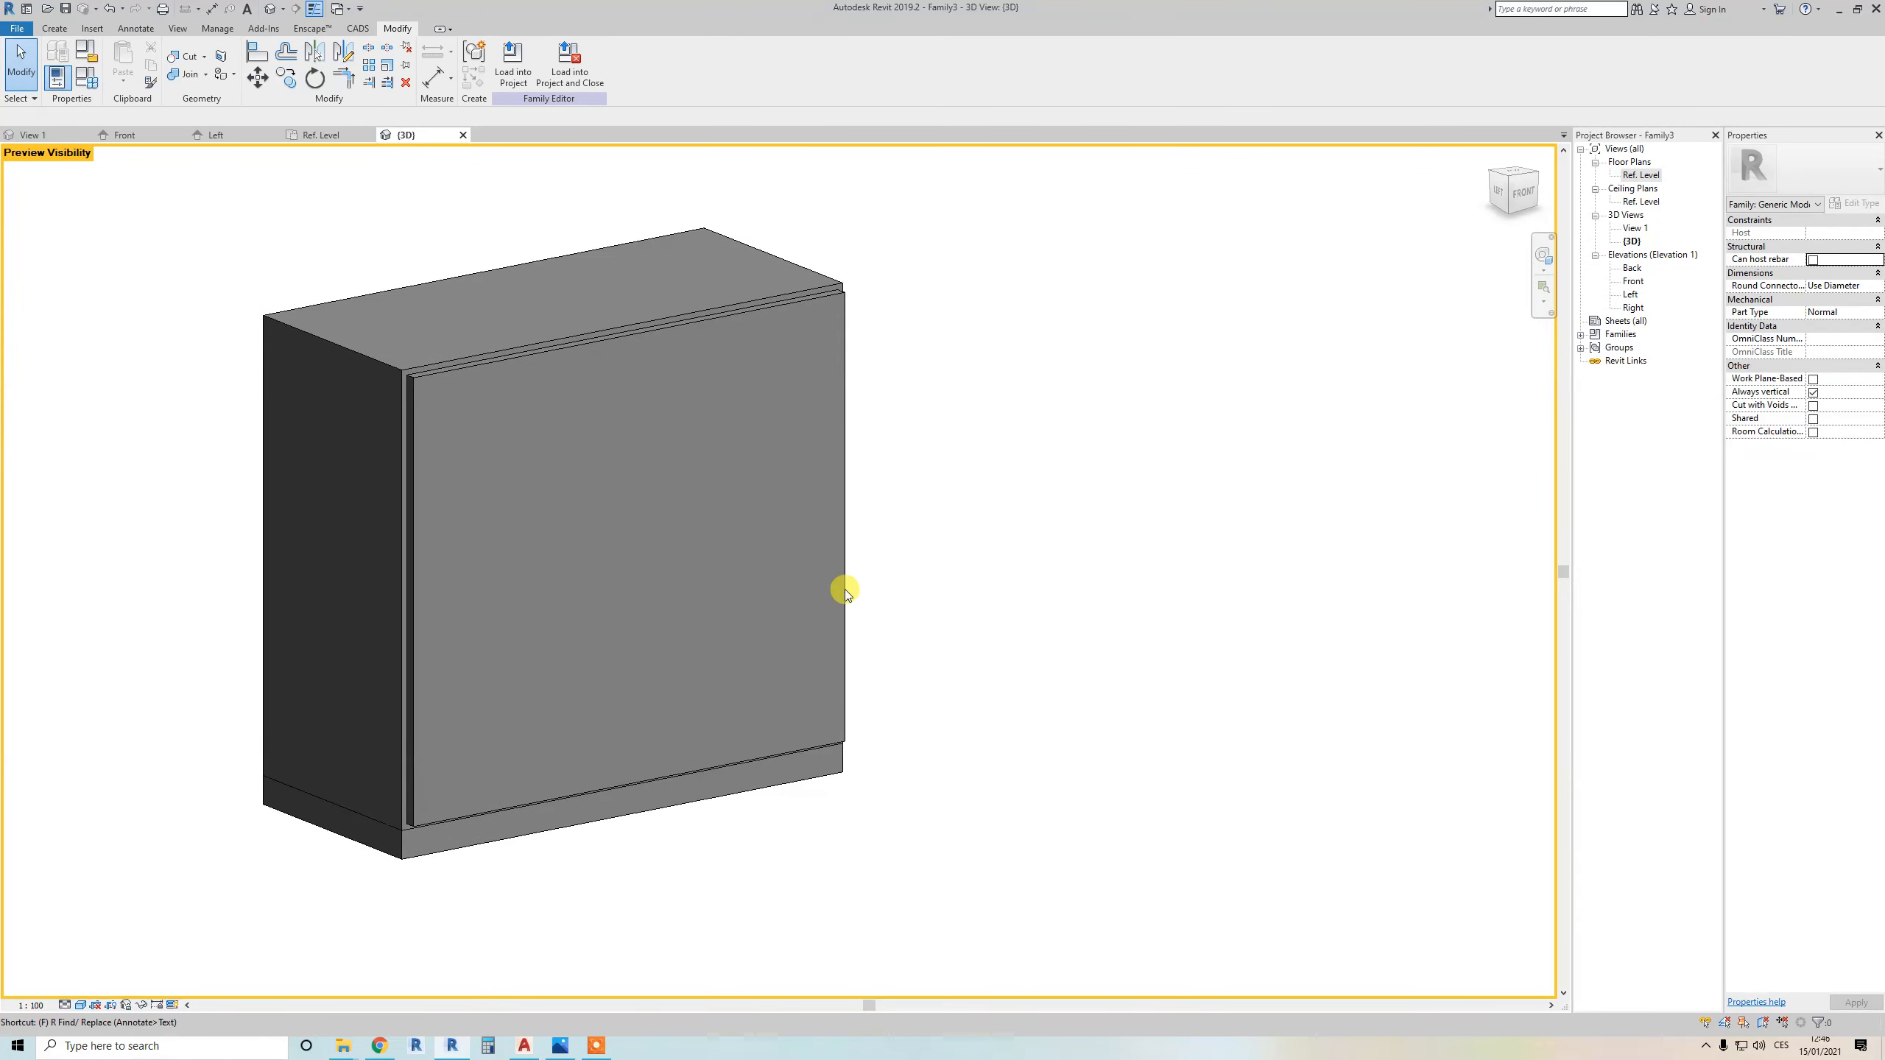
pyautogui.press('Return')
pyautogui.click(1269, 436)
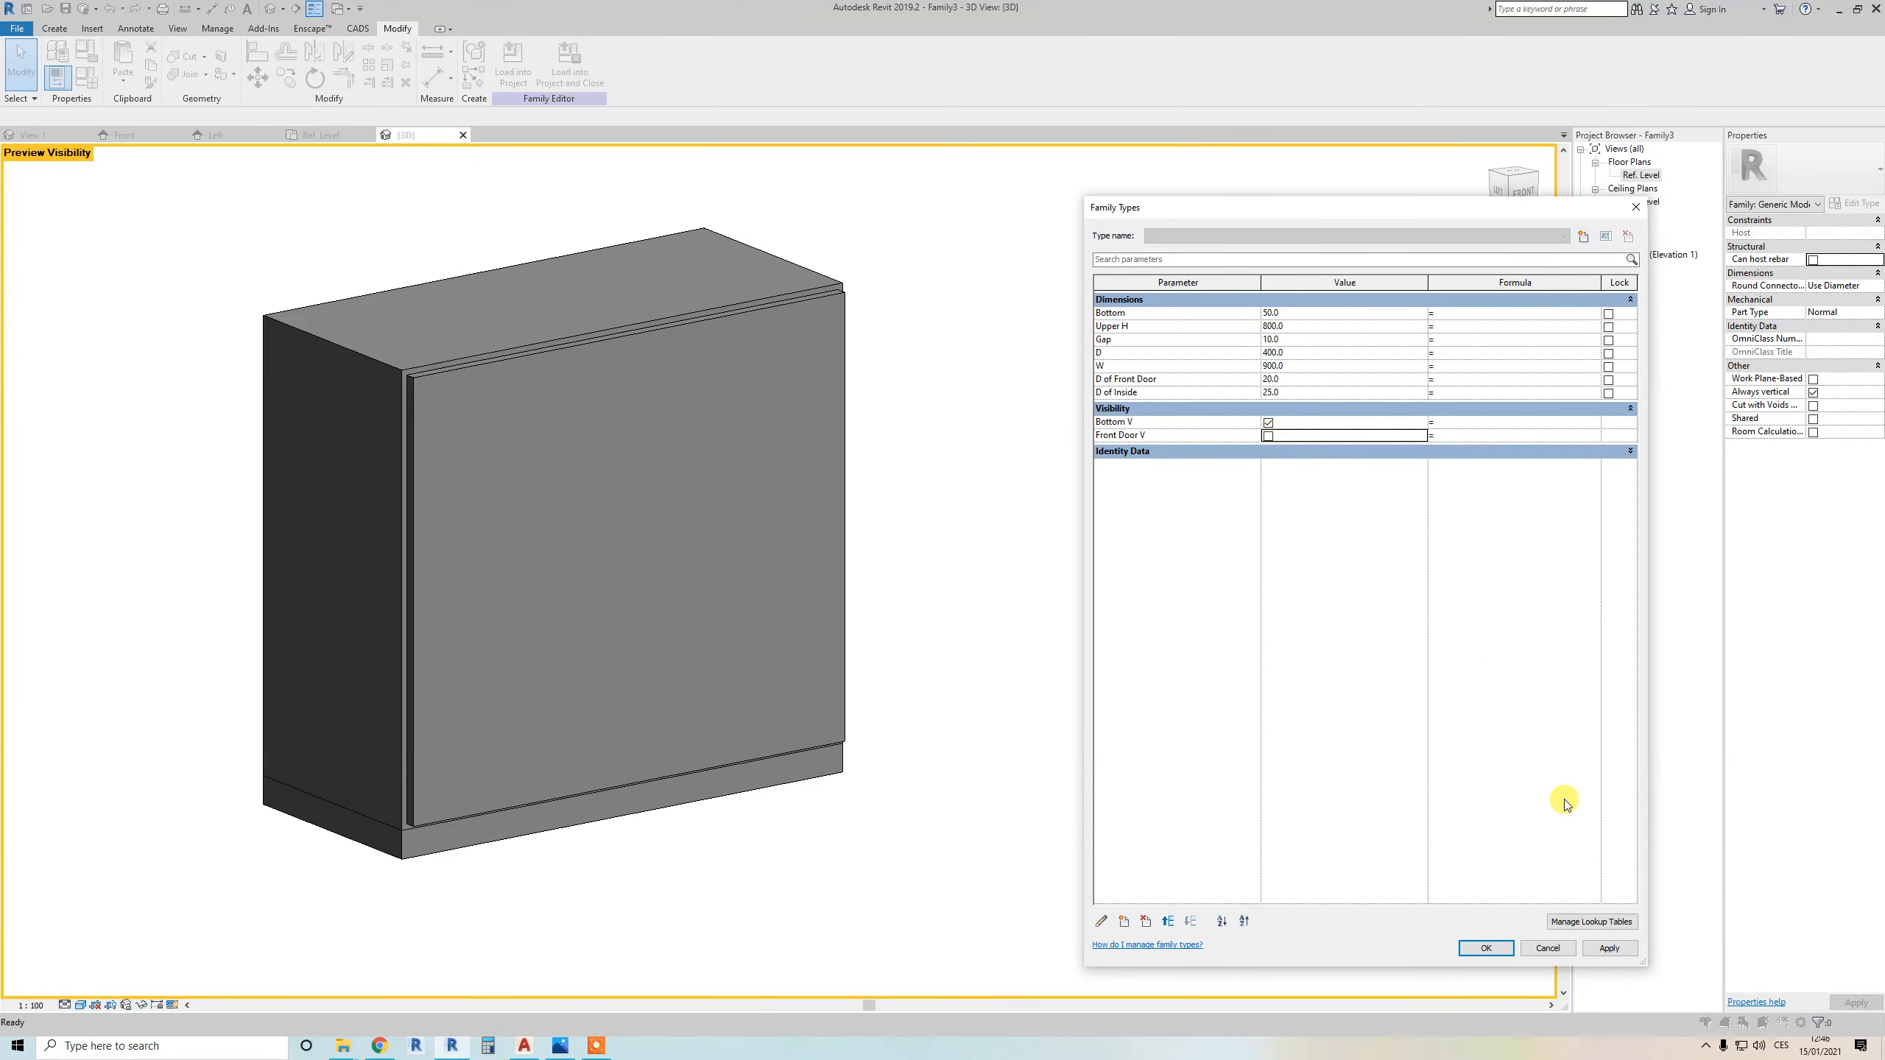
pyautogui.click(1622, 956)
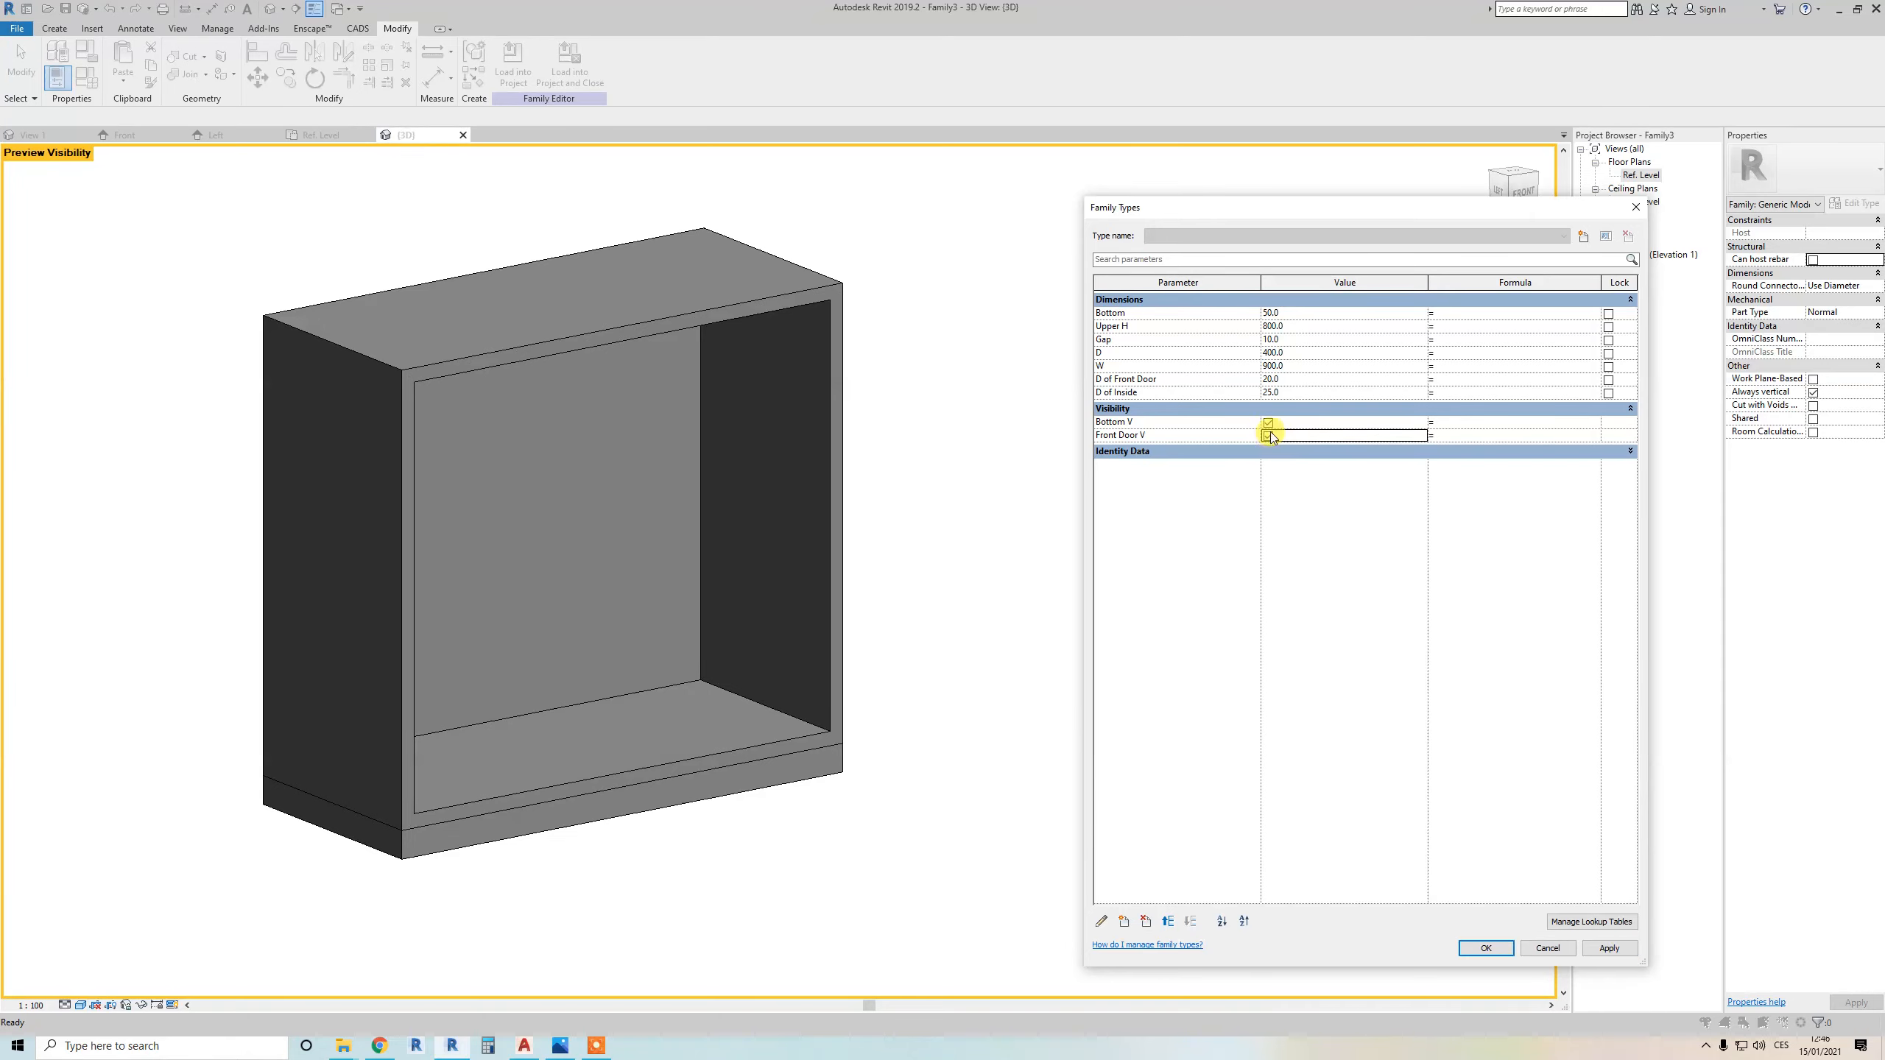
# Turn Front Door V on and Bottom V off, and apply the visibility changes
pyautogui.click(1268, 435)
pyautogui.click(1268, 422)
pyautogui.click(1603, 948)
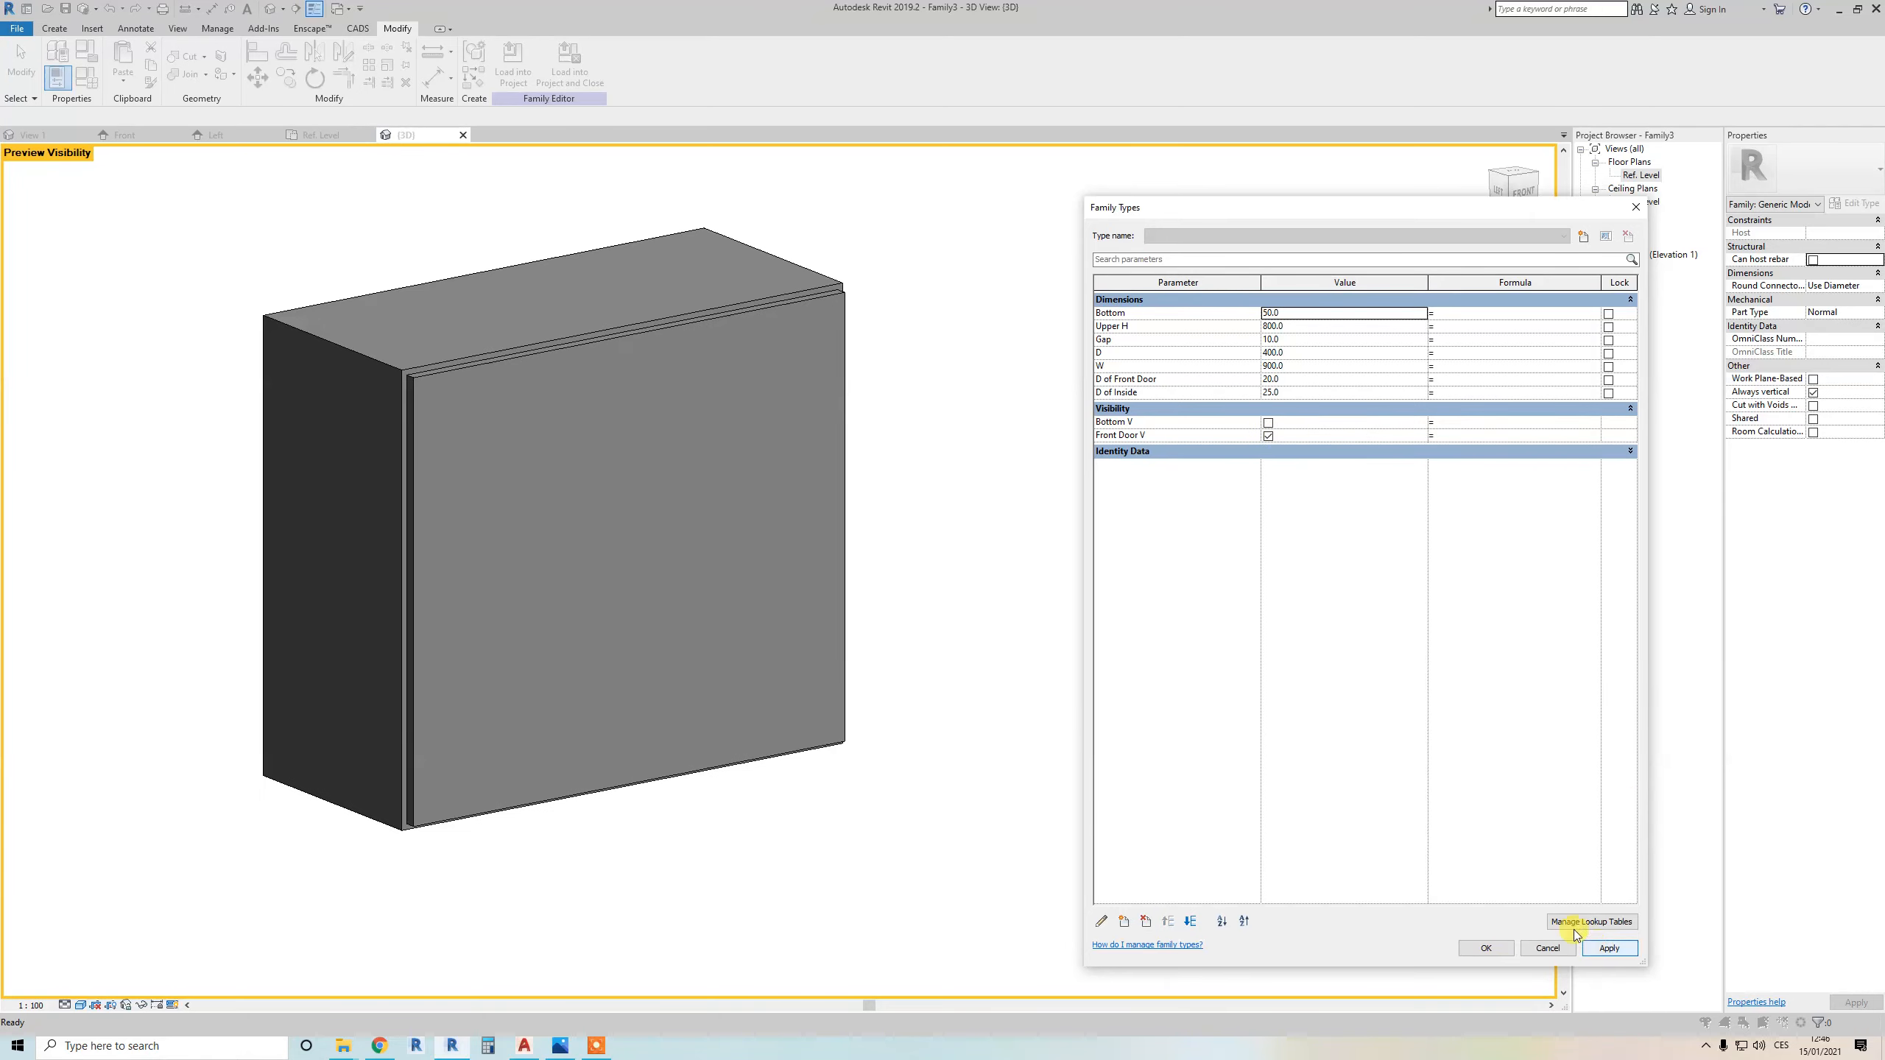
# Turn the Bottom V parameter back on and apply the change to show the cabinet's bottom plinth
pyautogui.click(1268, 423)
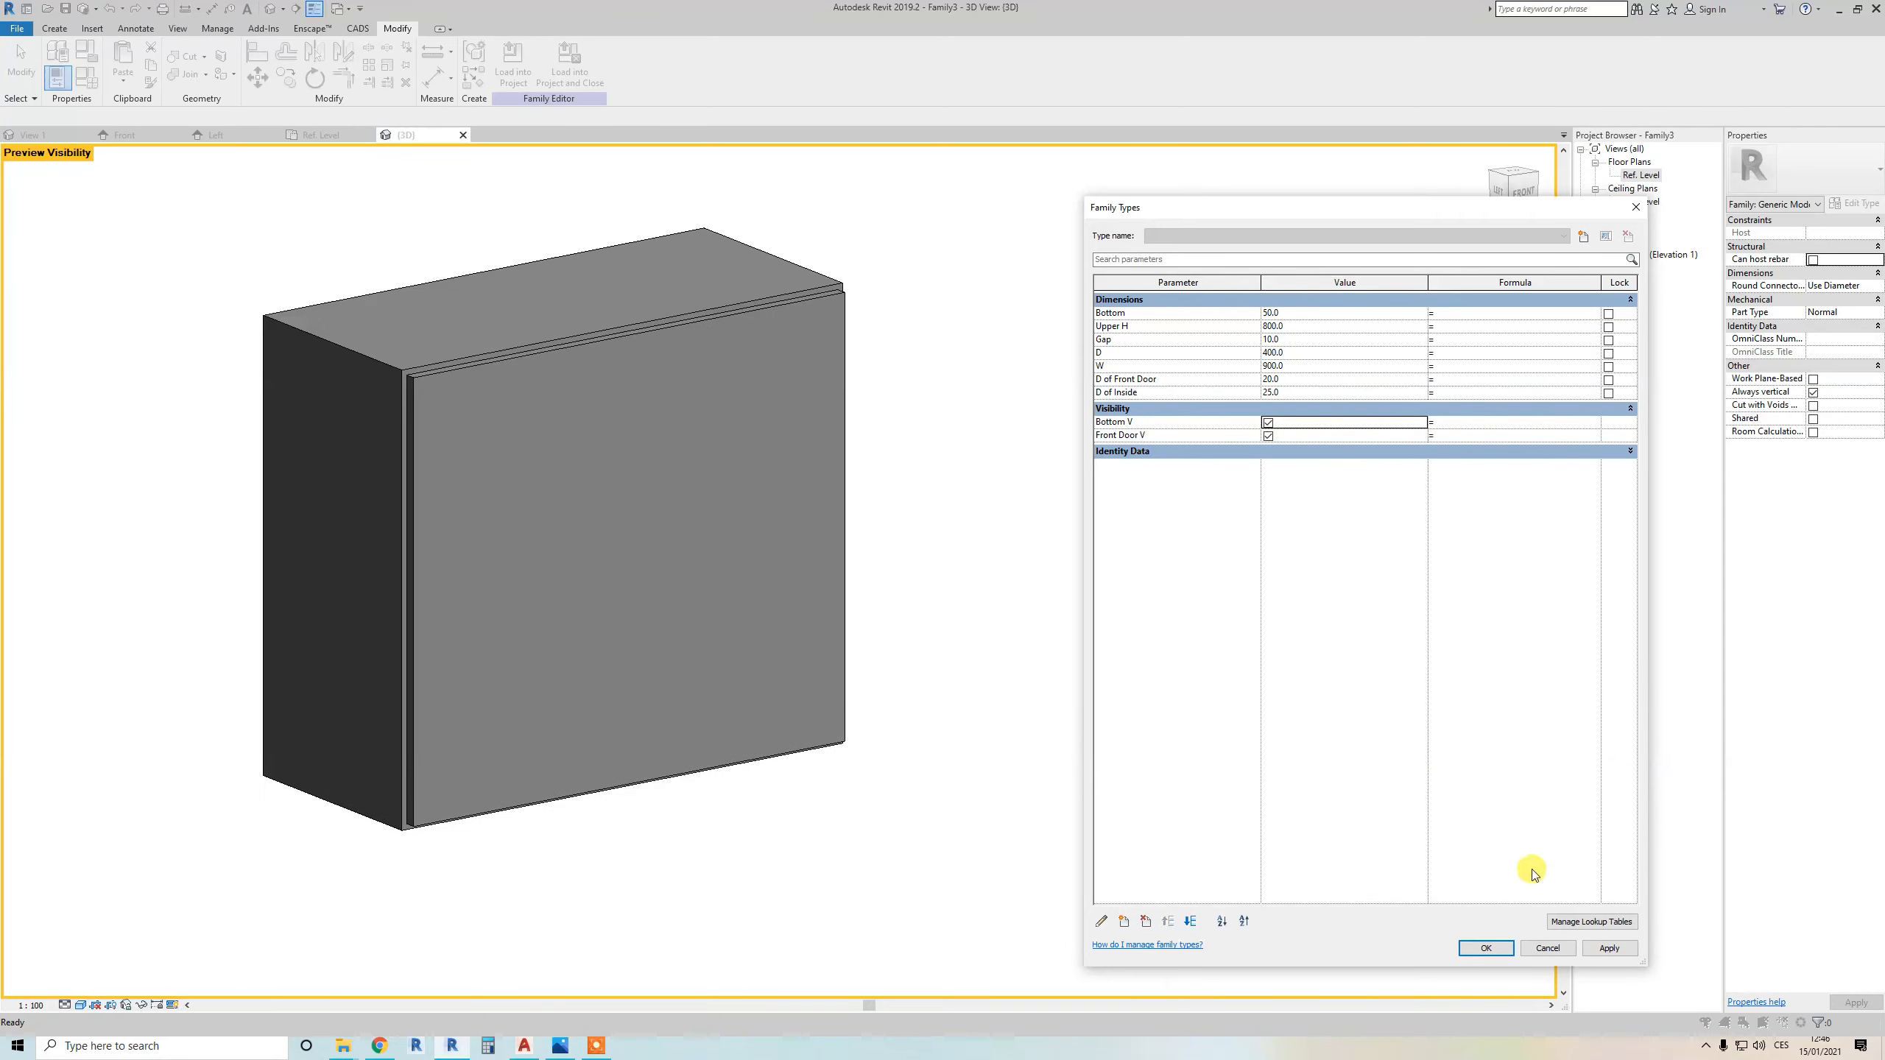
pyautogui.click(1603, 949)
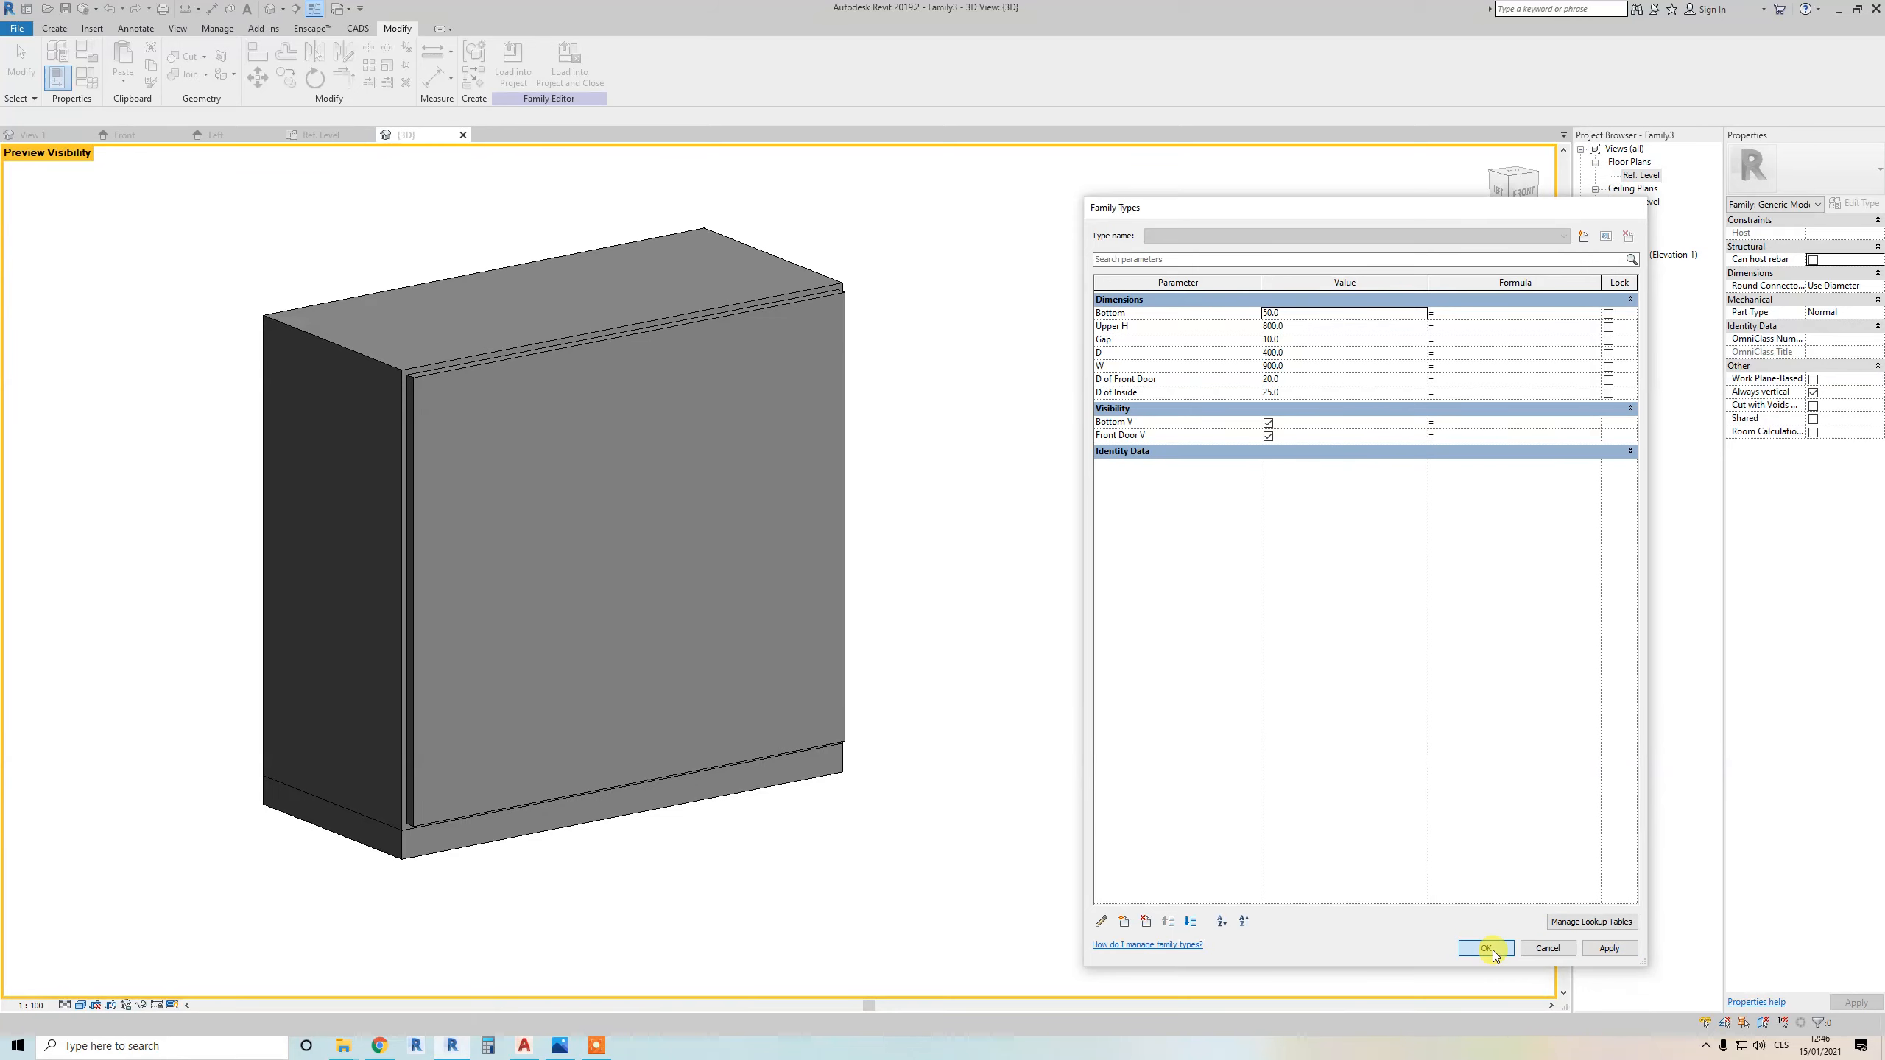
pyautogui.click(1493, 948)
# Associate the Material property of the plinth, cabinet body and front door extrusions together with a new family type parameter named base
pyautogui.scroll(-2, 640, 464)
pyautogui.keyDown('shift'); pyautogui.moveTo(695, 572); pyautogui.dragTo(770, 784, button='middle'); pyautogui.keyUp('shift')
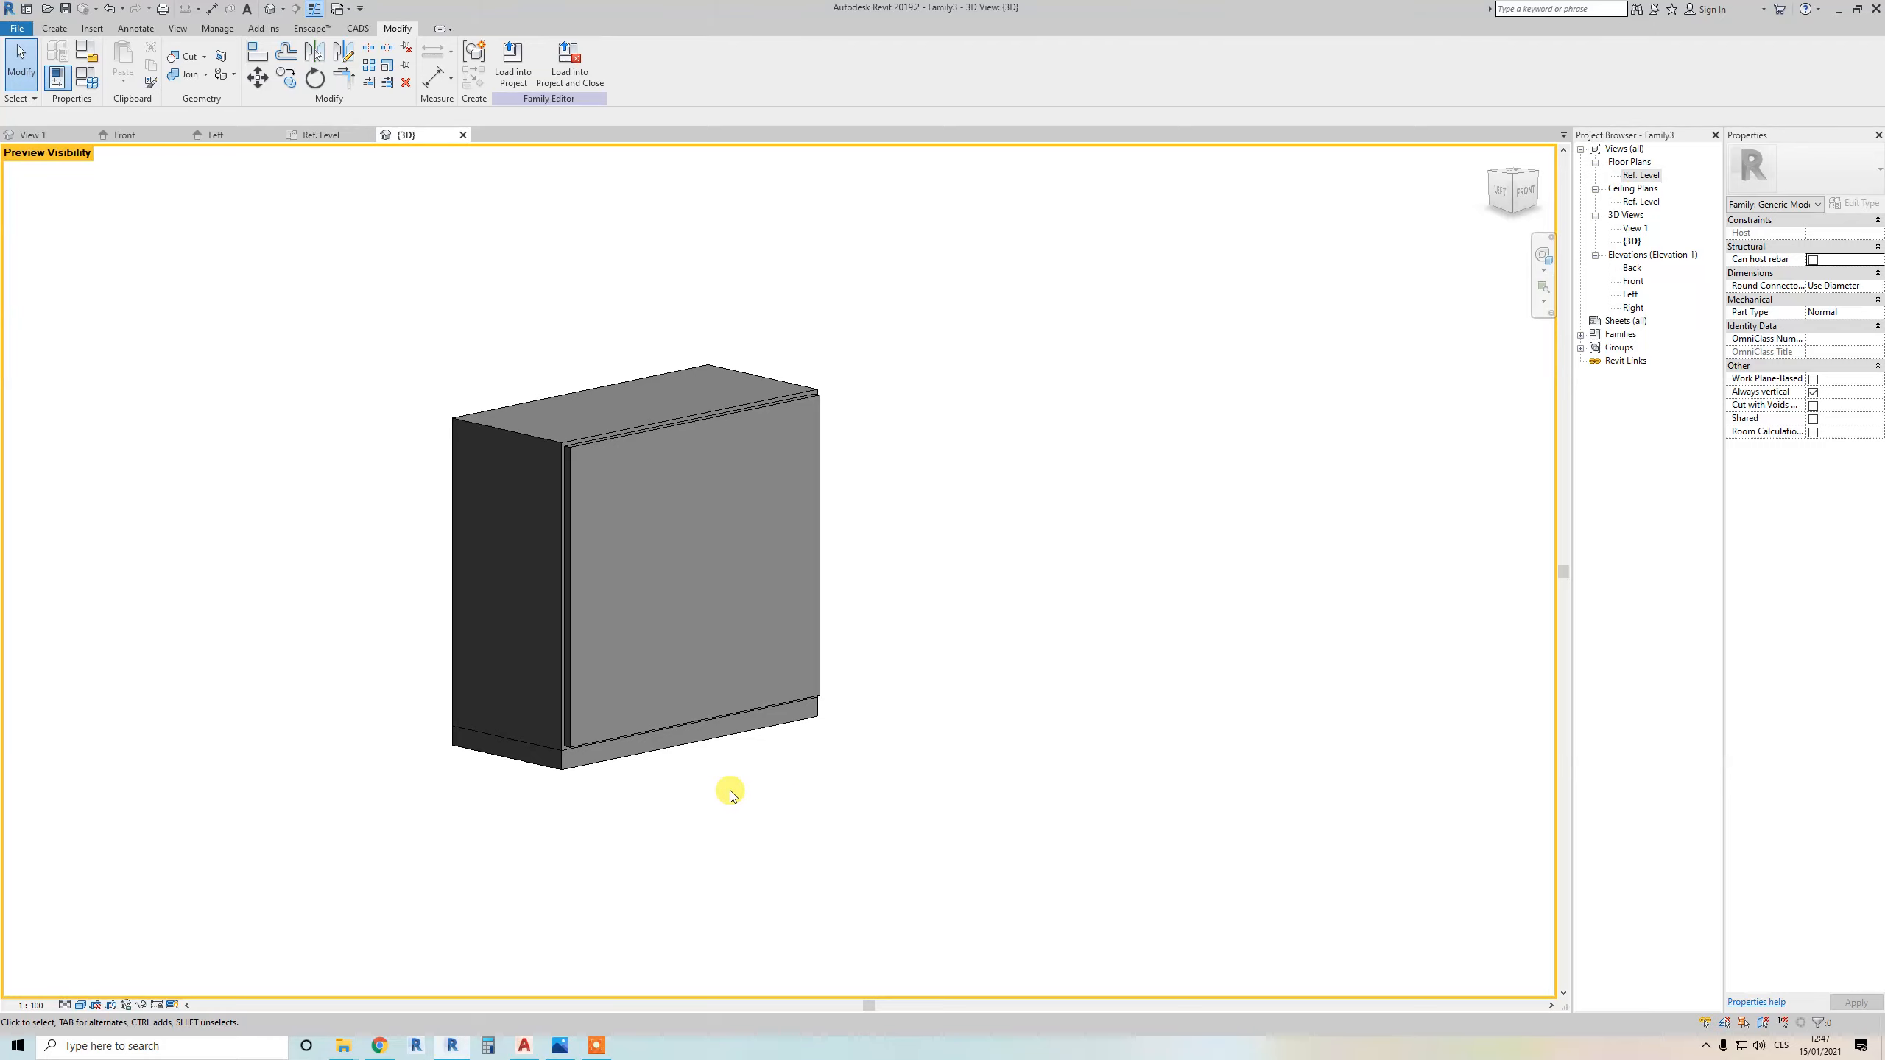
pyautogui.moveTo(789, 768); pyautogui.dragTo(761, 775, button='middle')
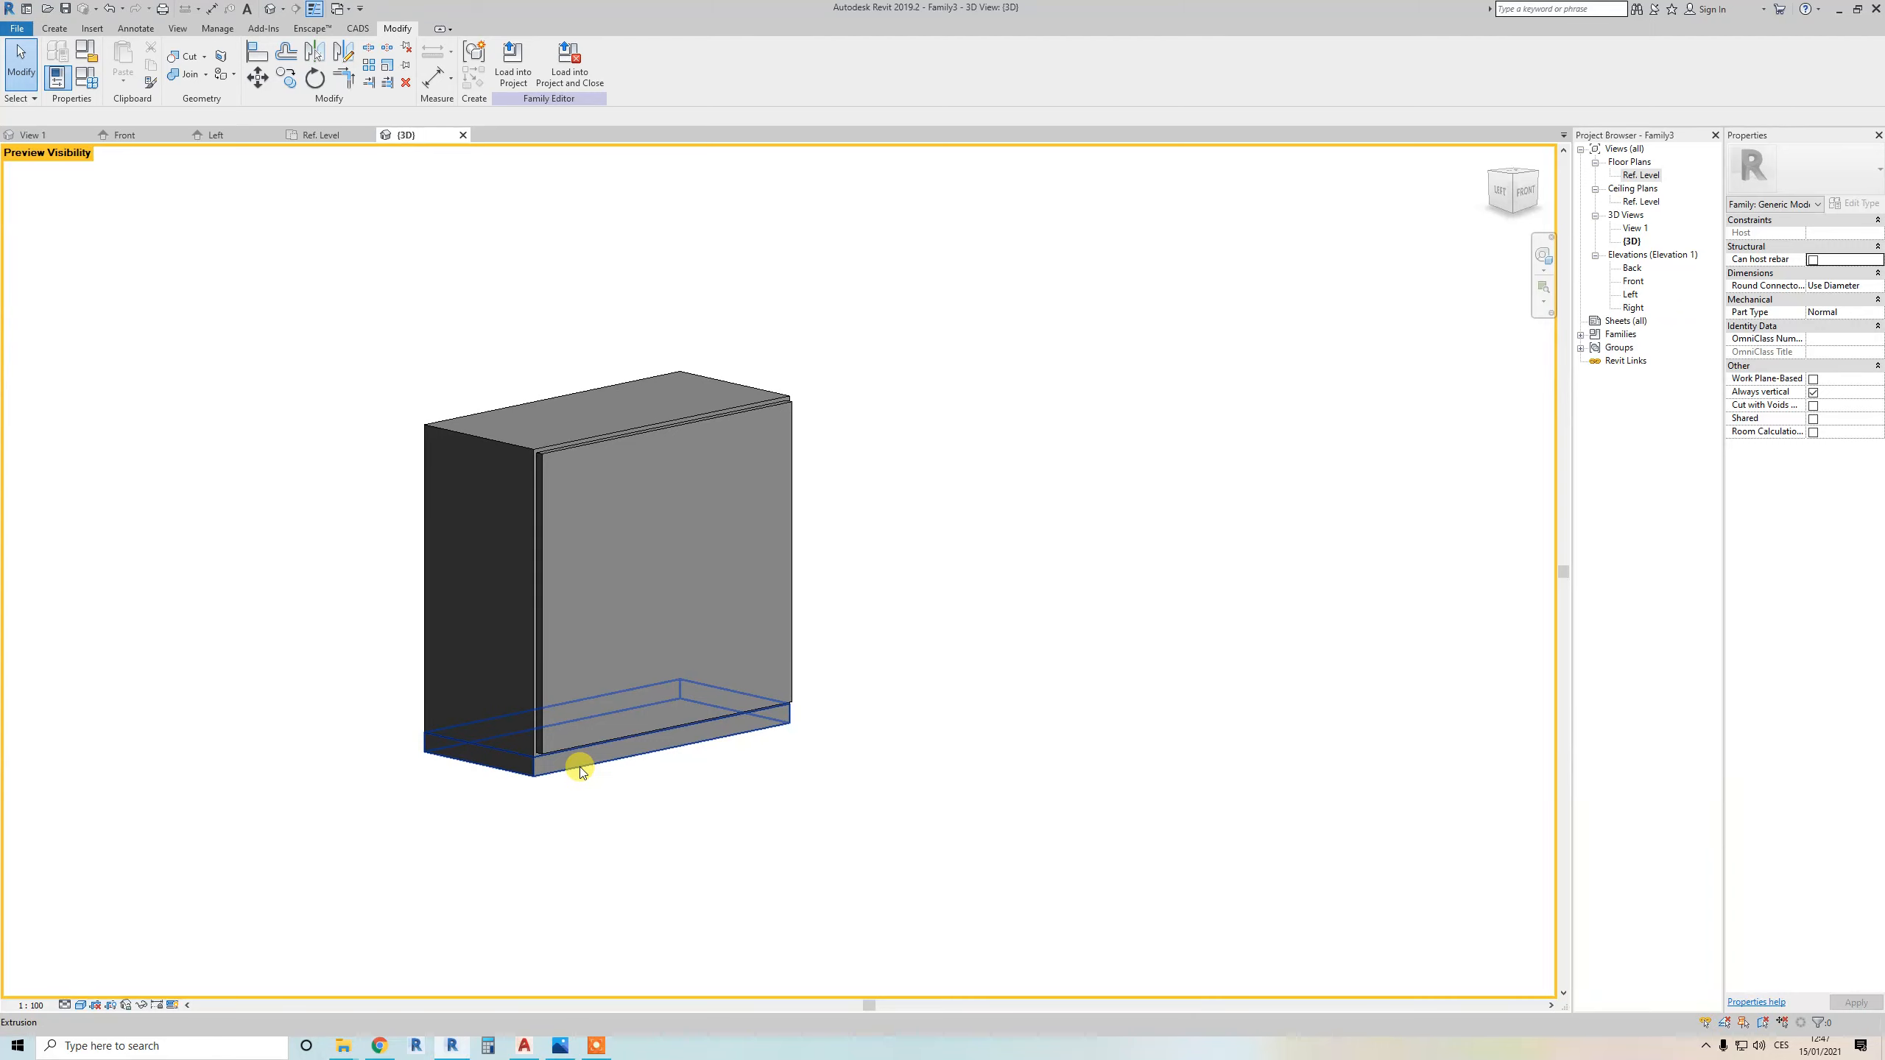
pyautogui.click(580, 767)
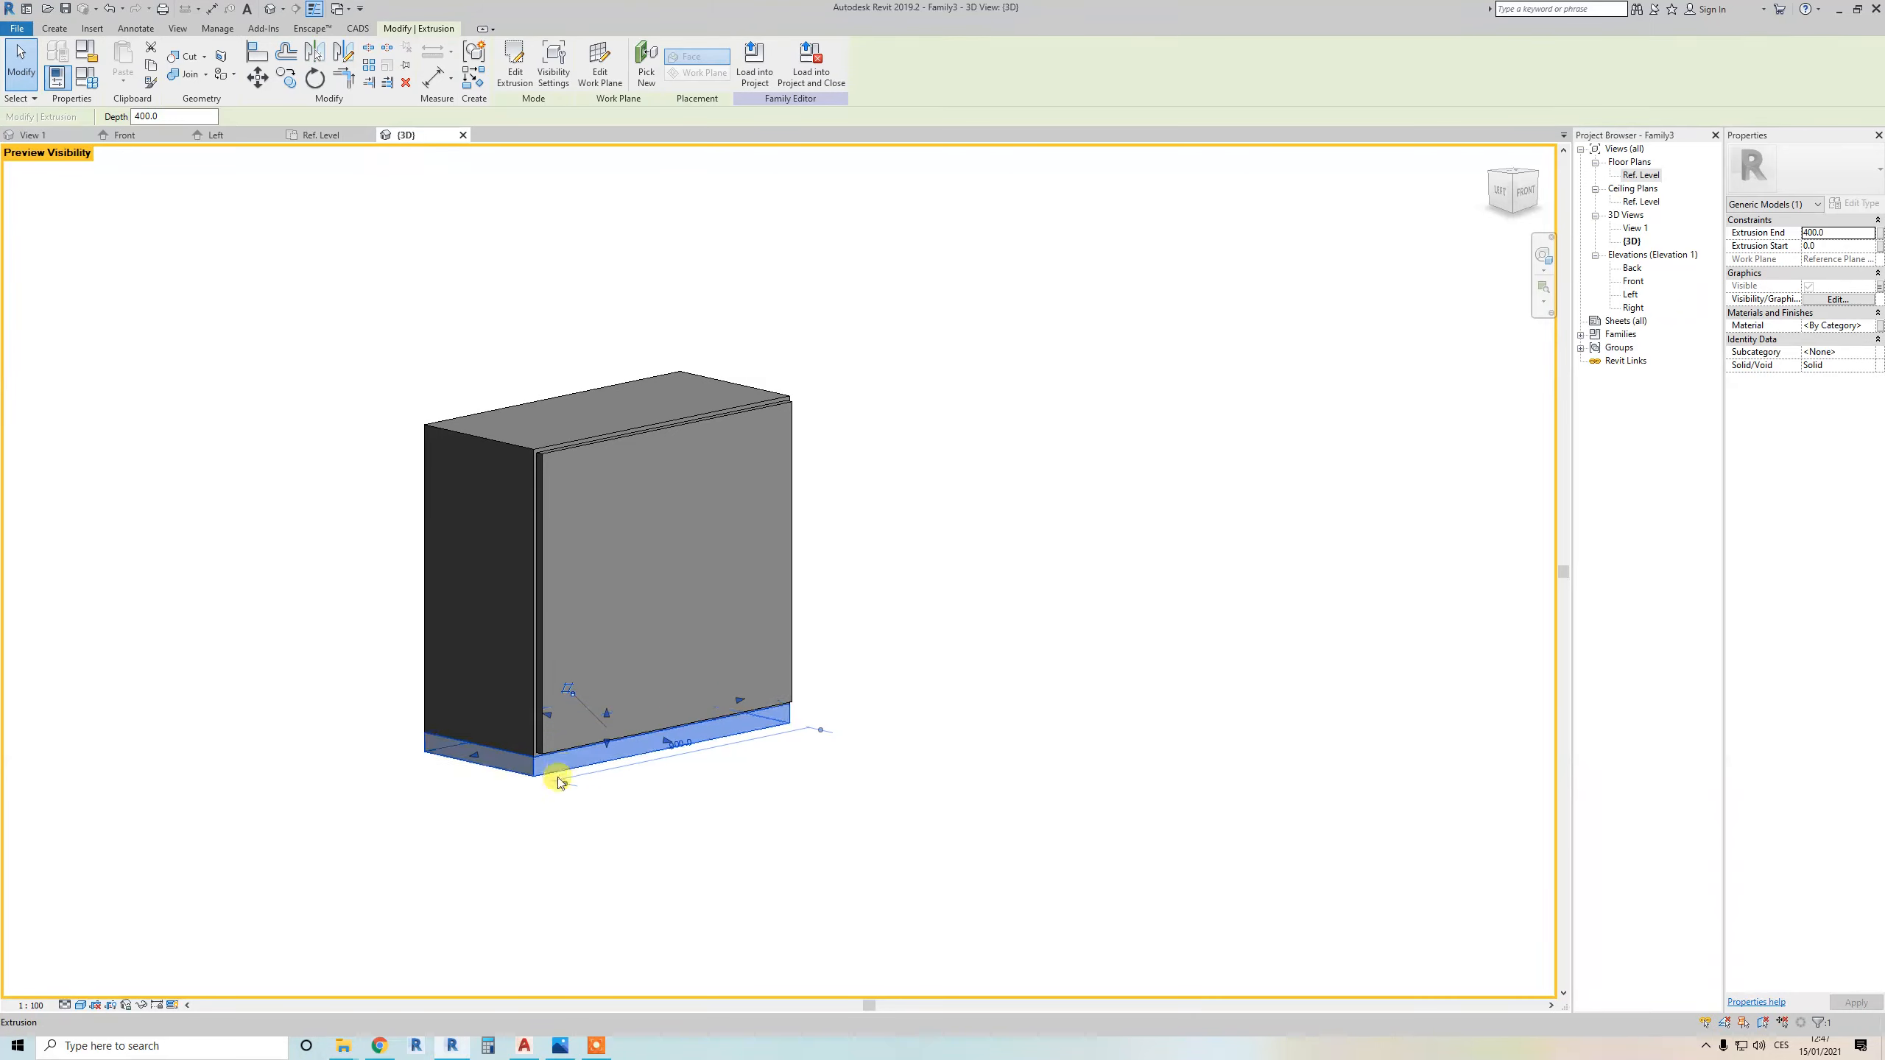
pyautogui.click(523, 435)
pyautogui.click(513, 443)
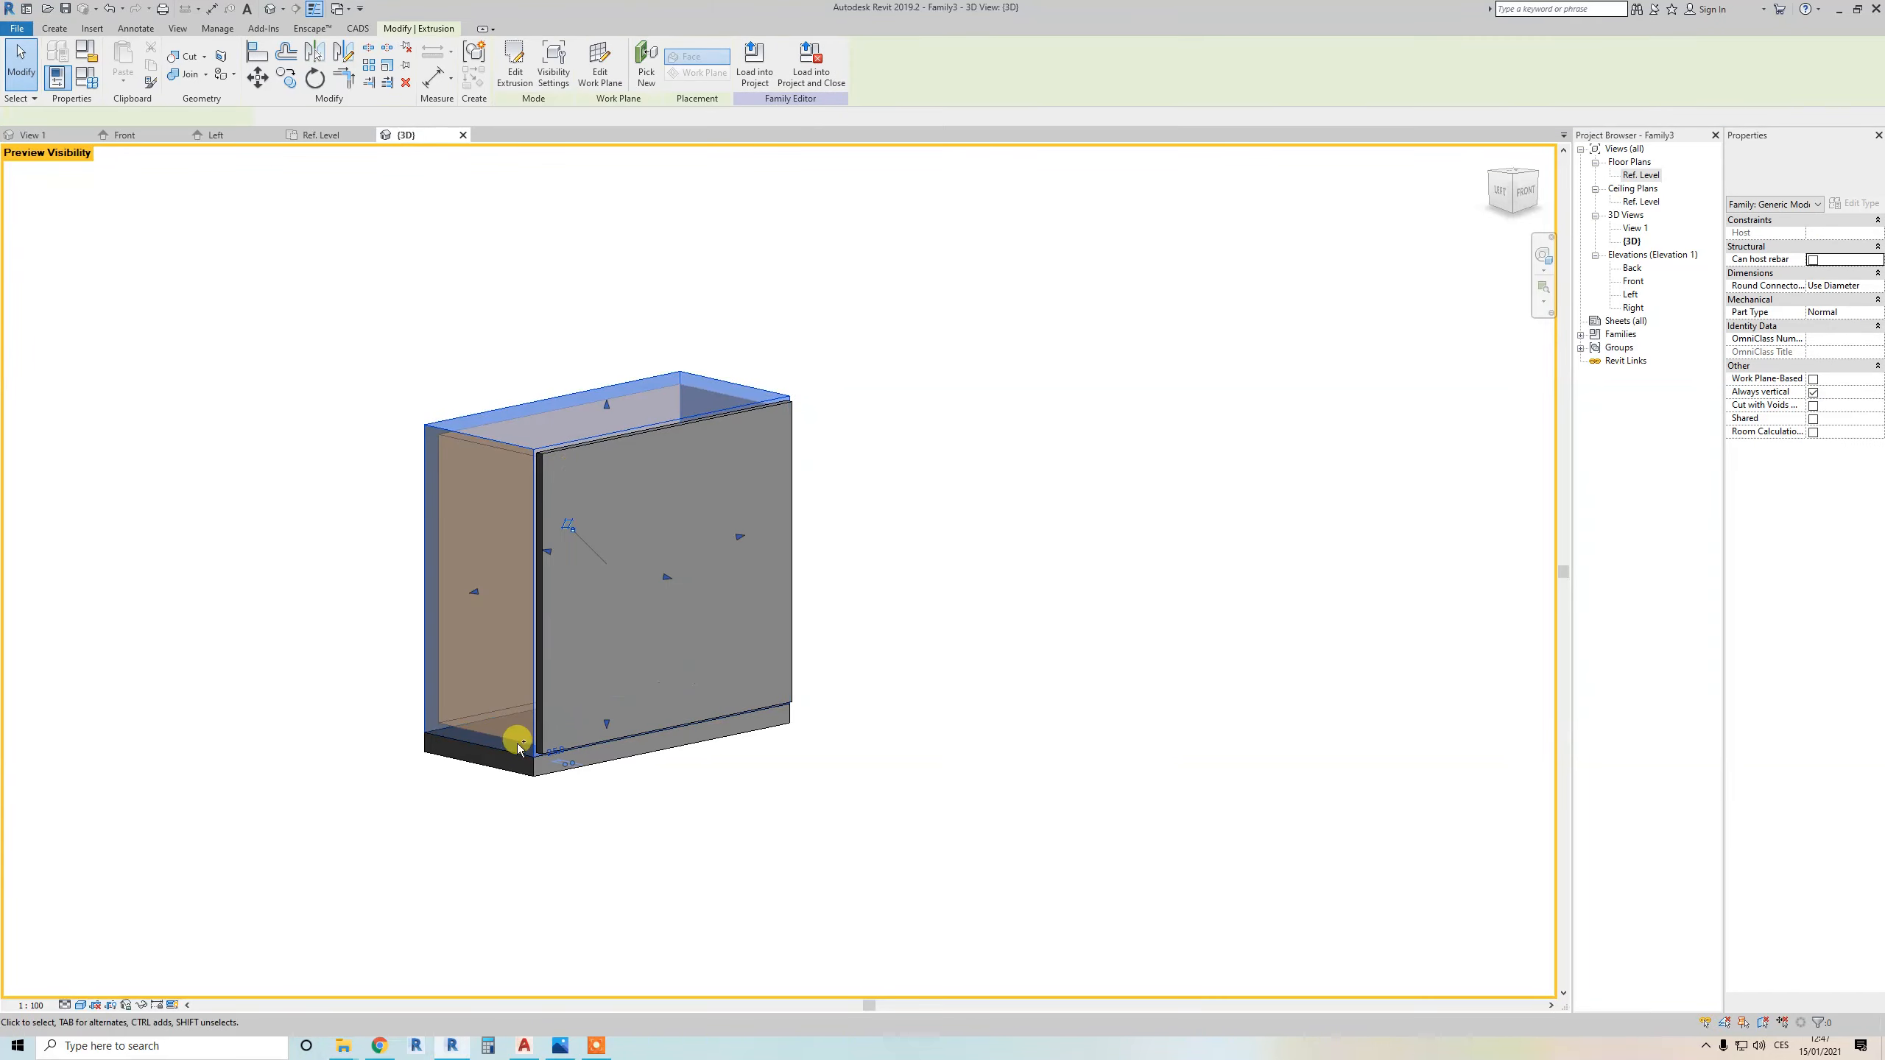
pyautogui.keyDown('ctrl'); pyautogui.click(540, 769); pyautogui.keyUp('ctrl')
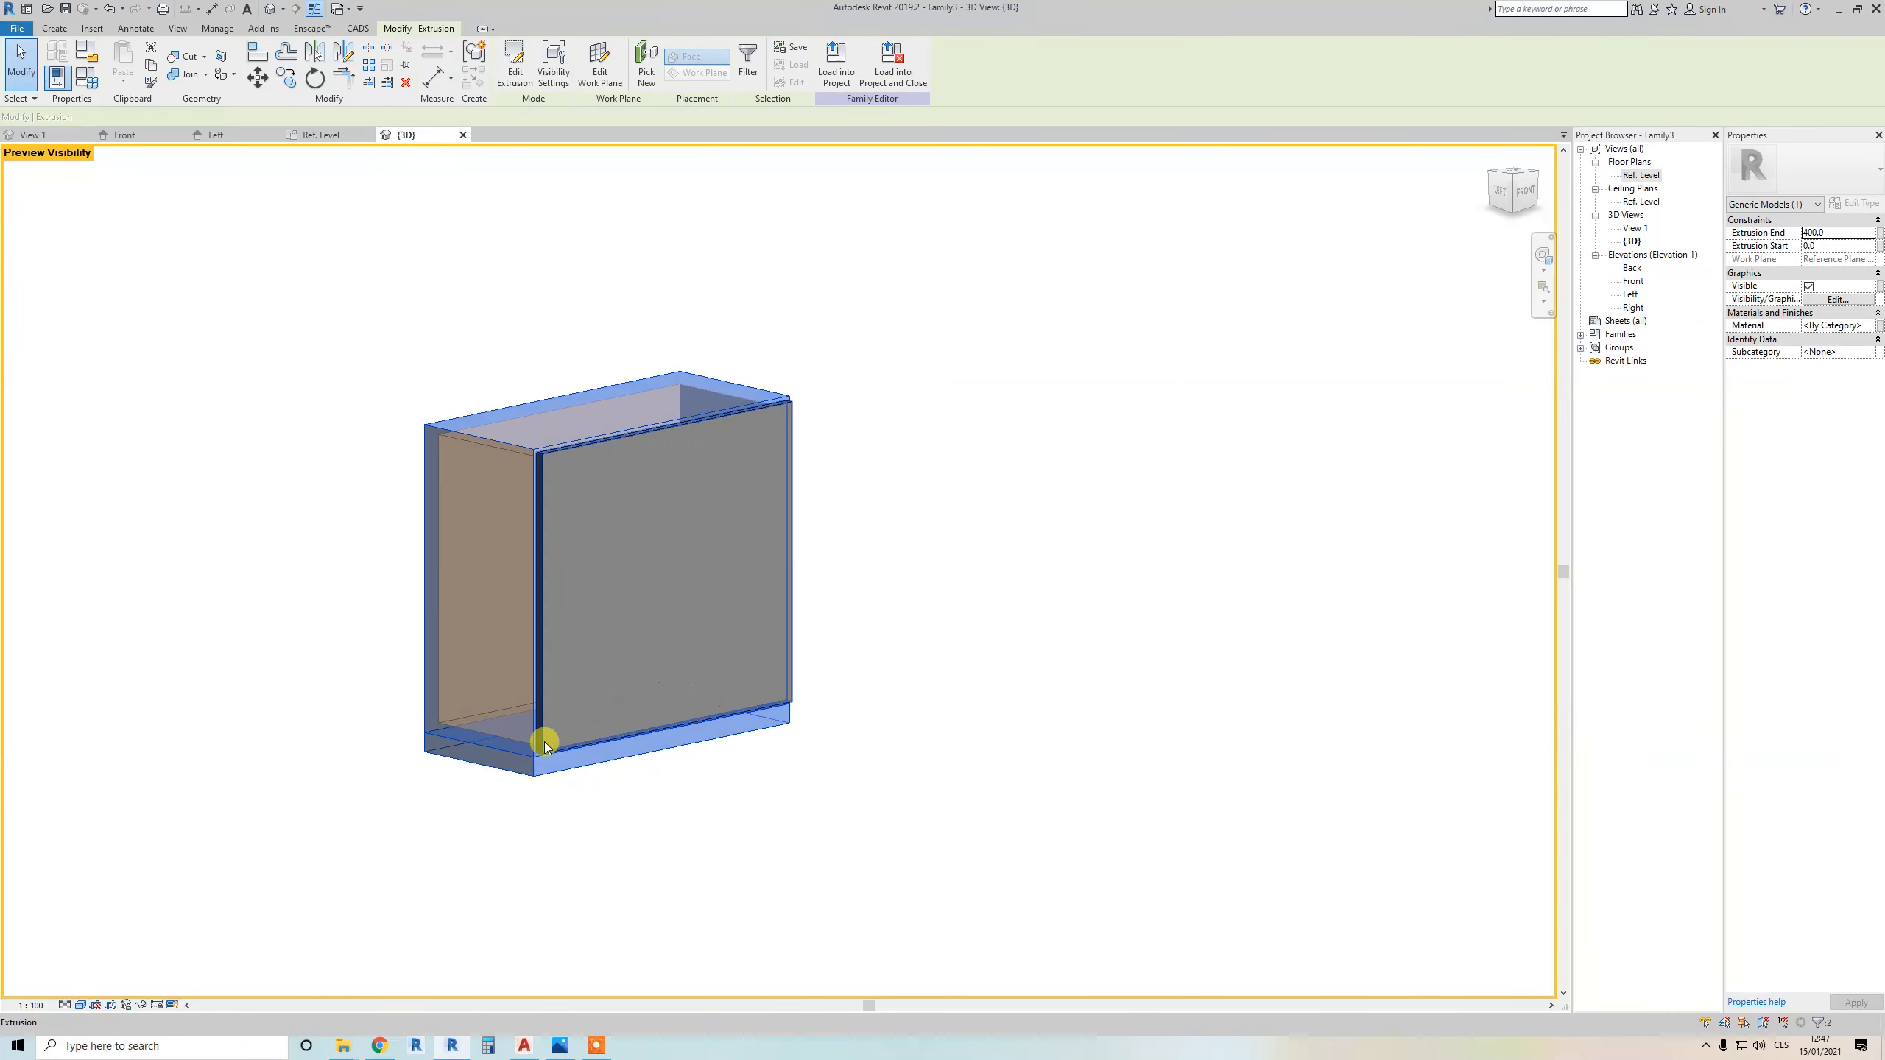
pyautogui.scroll(2, 546, 743)
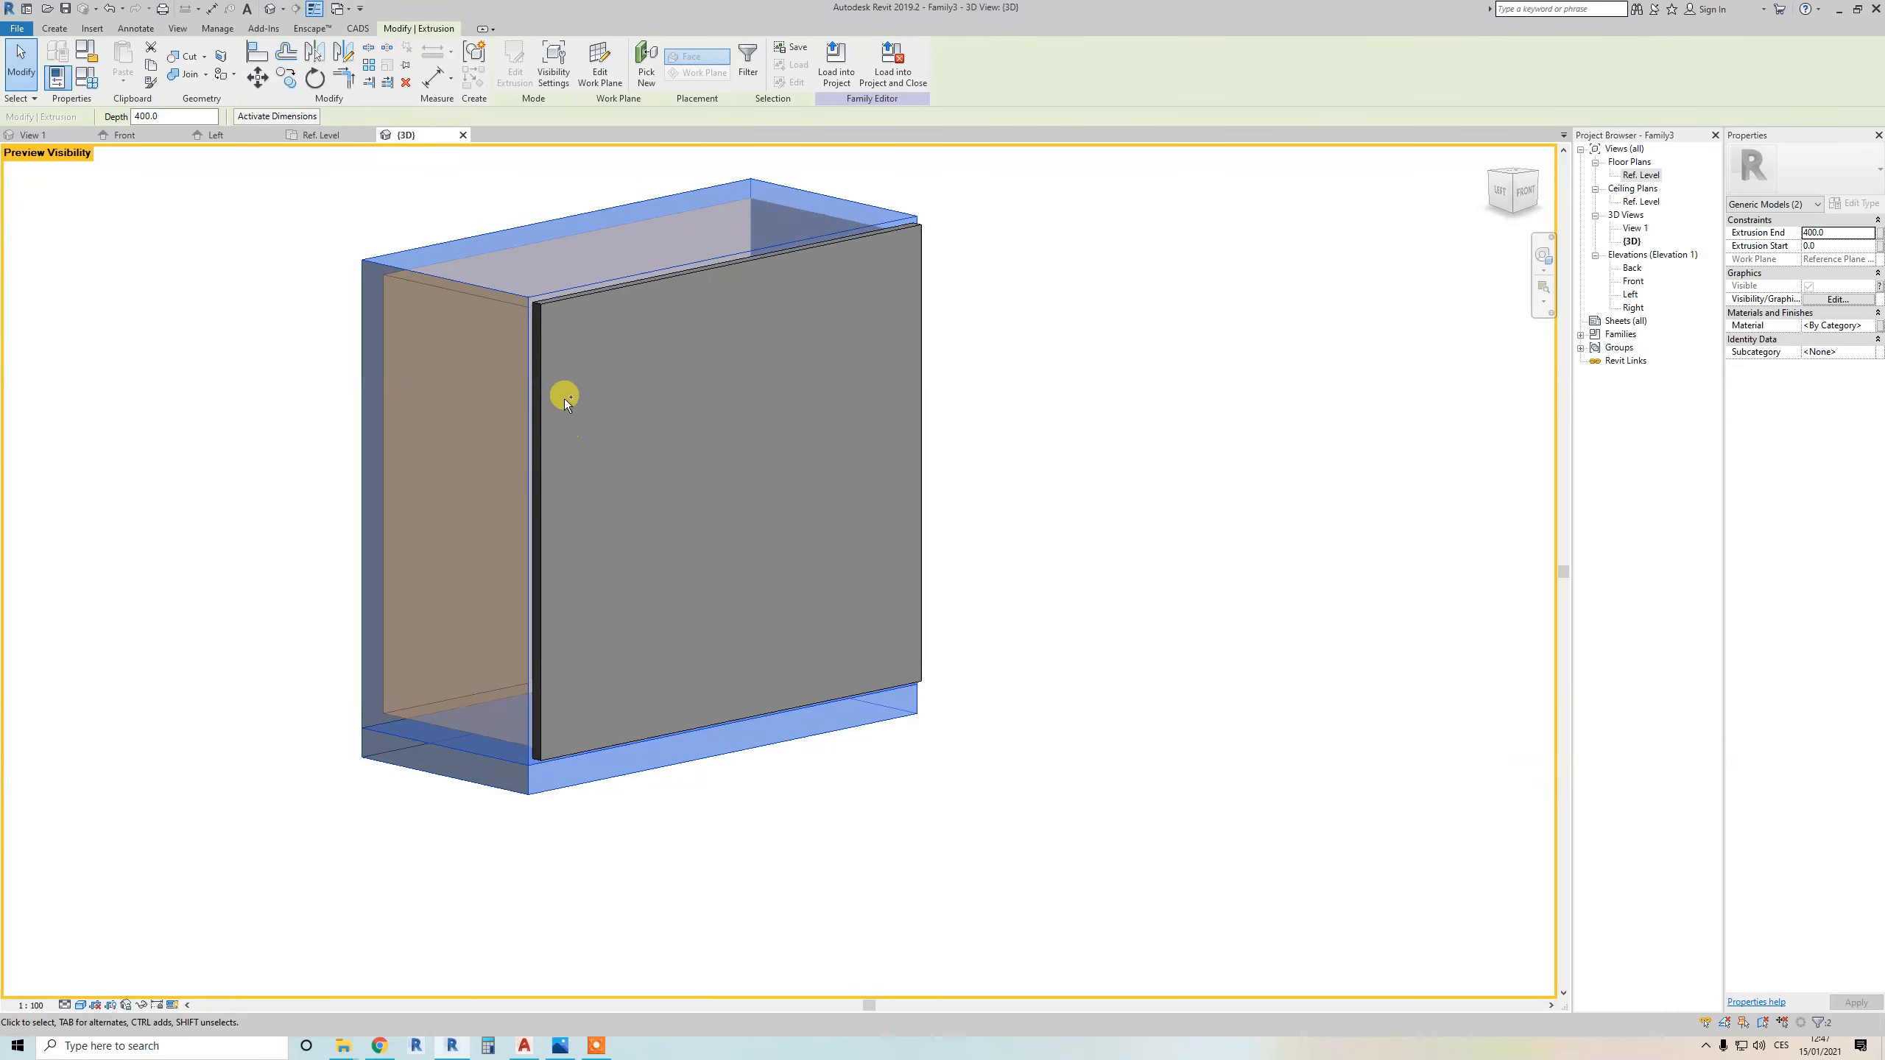
pyautogui.keyDown('ctrl'); pyautogui.click(552, 303); pyautogui.keyUp('ctrl')
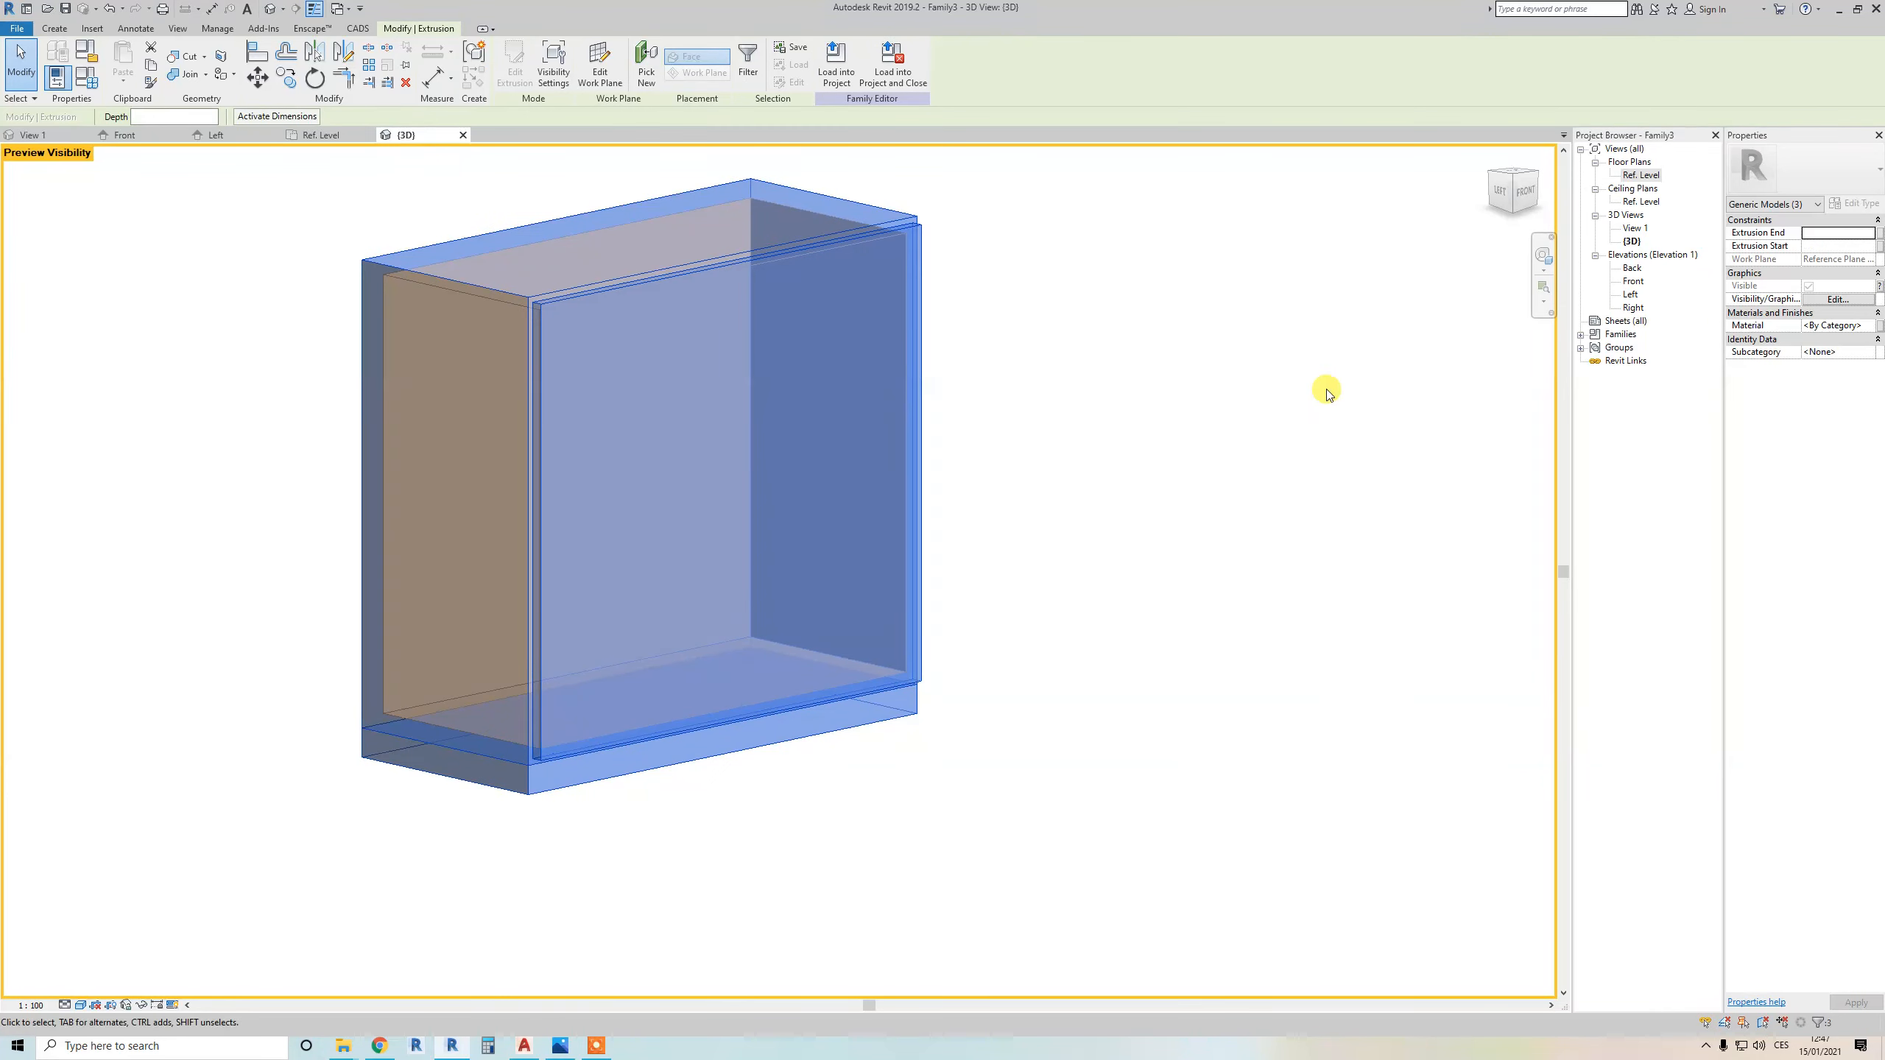
pyautogui.click(1880, 331)
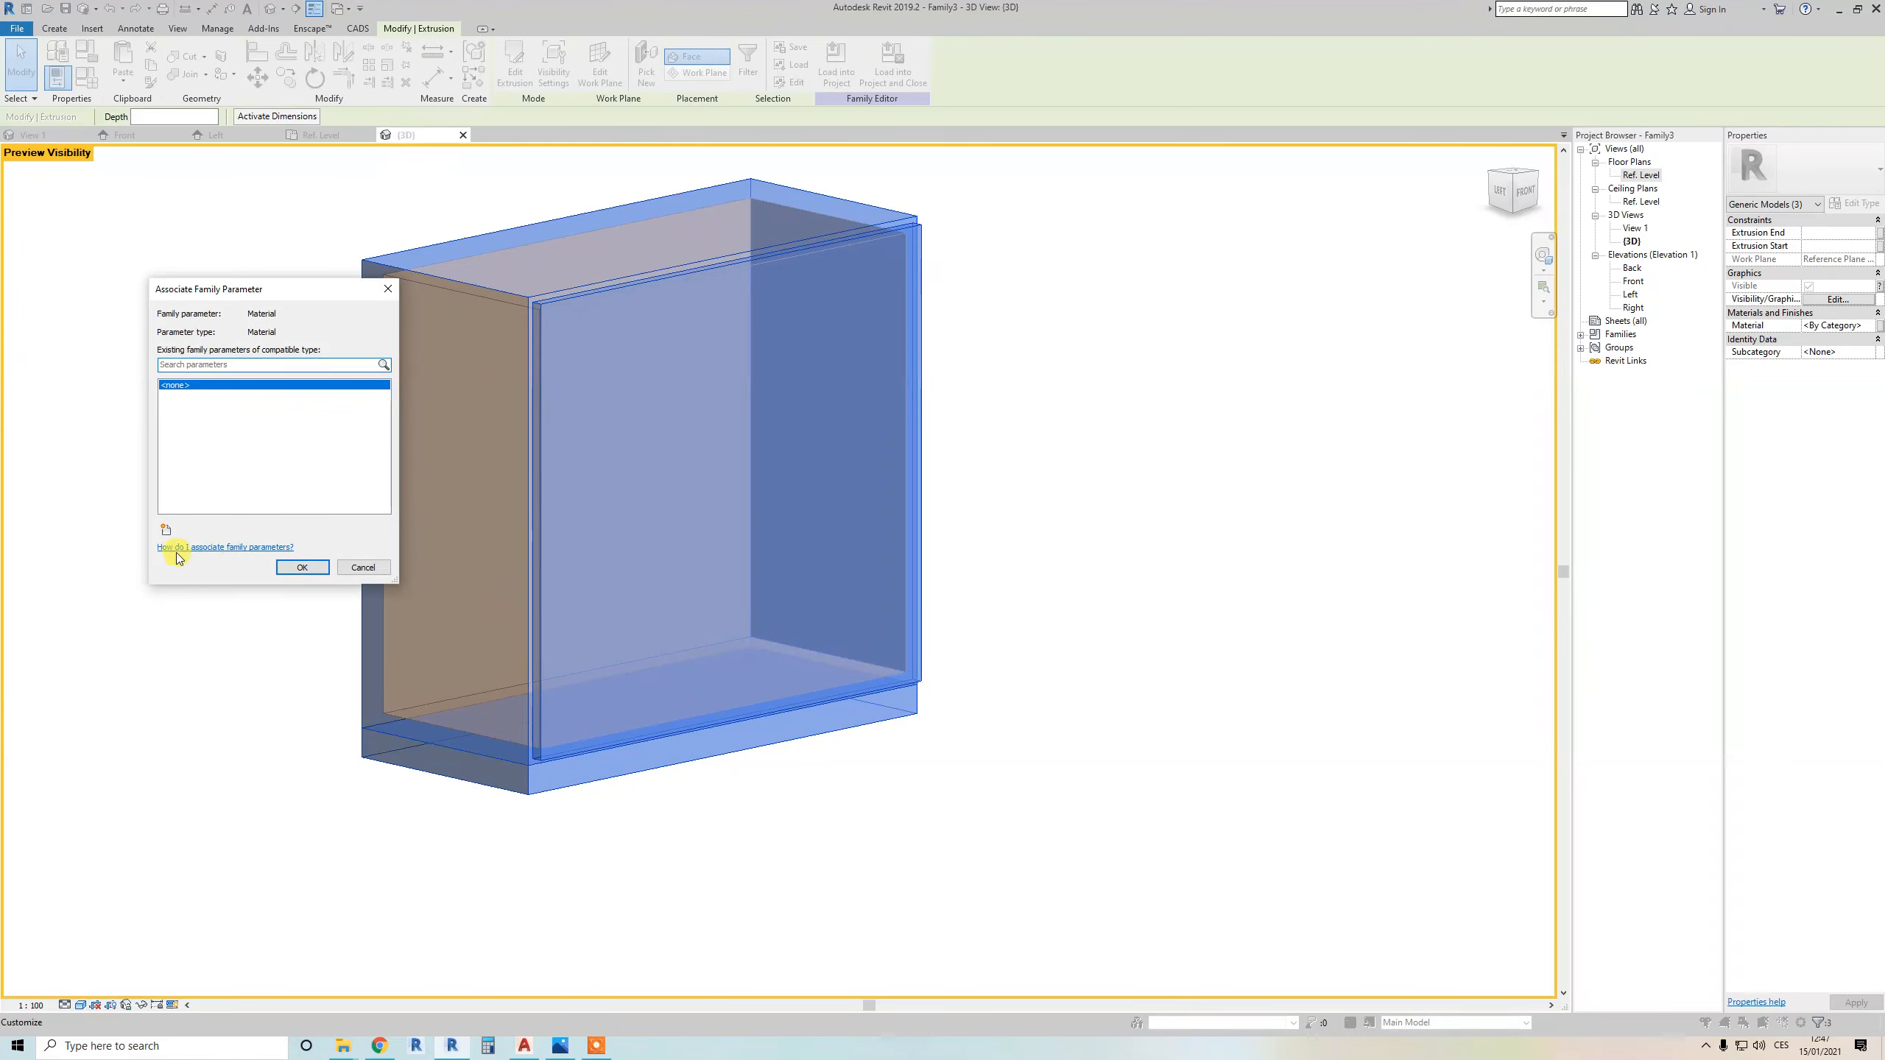
pyautogui.click(166, 530)
pyautogui.write('base')
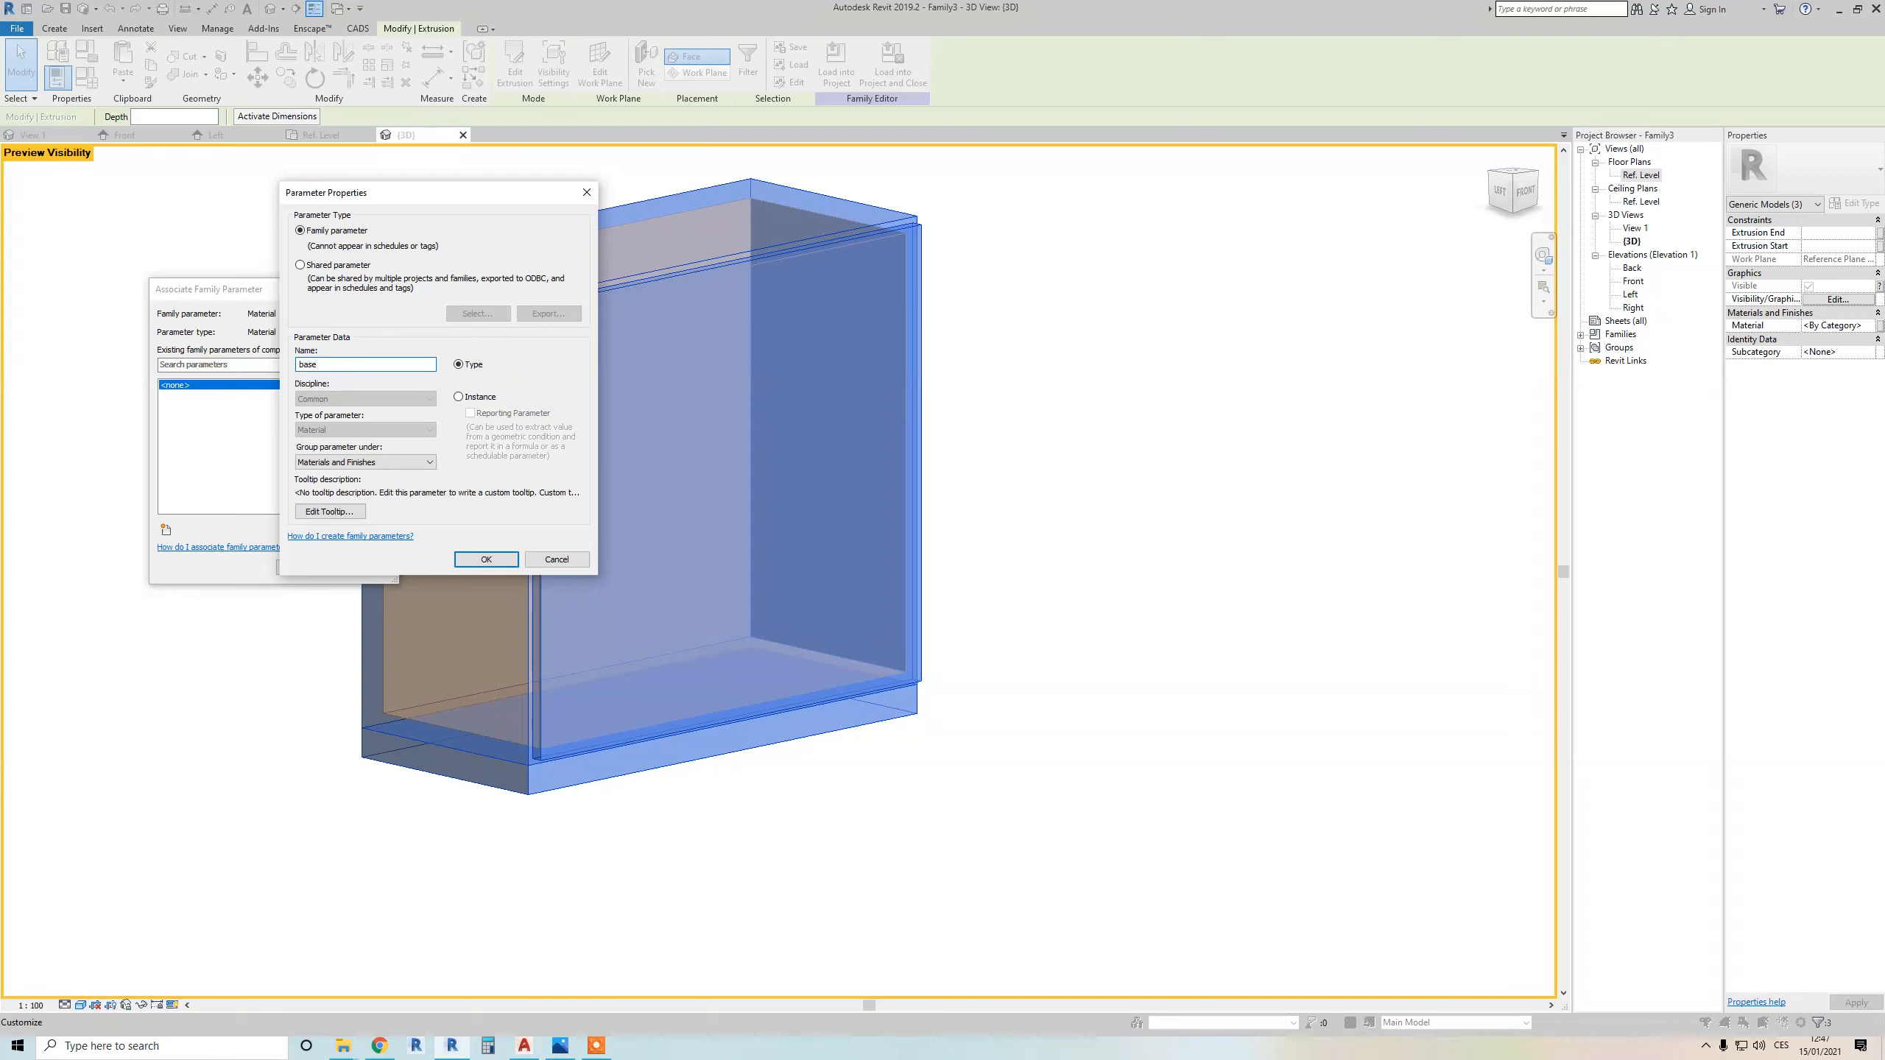
pyautogui.click(486, 559)
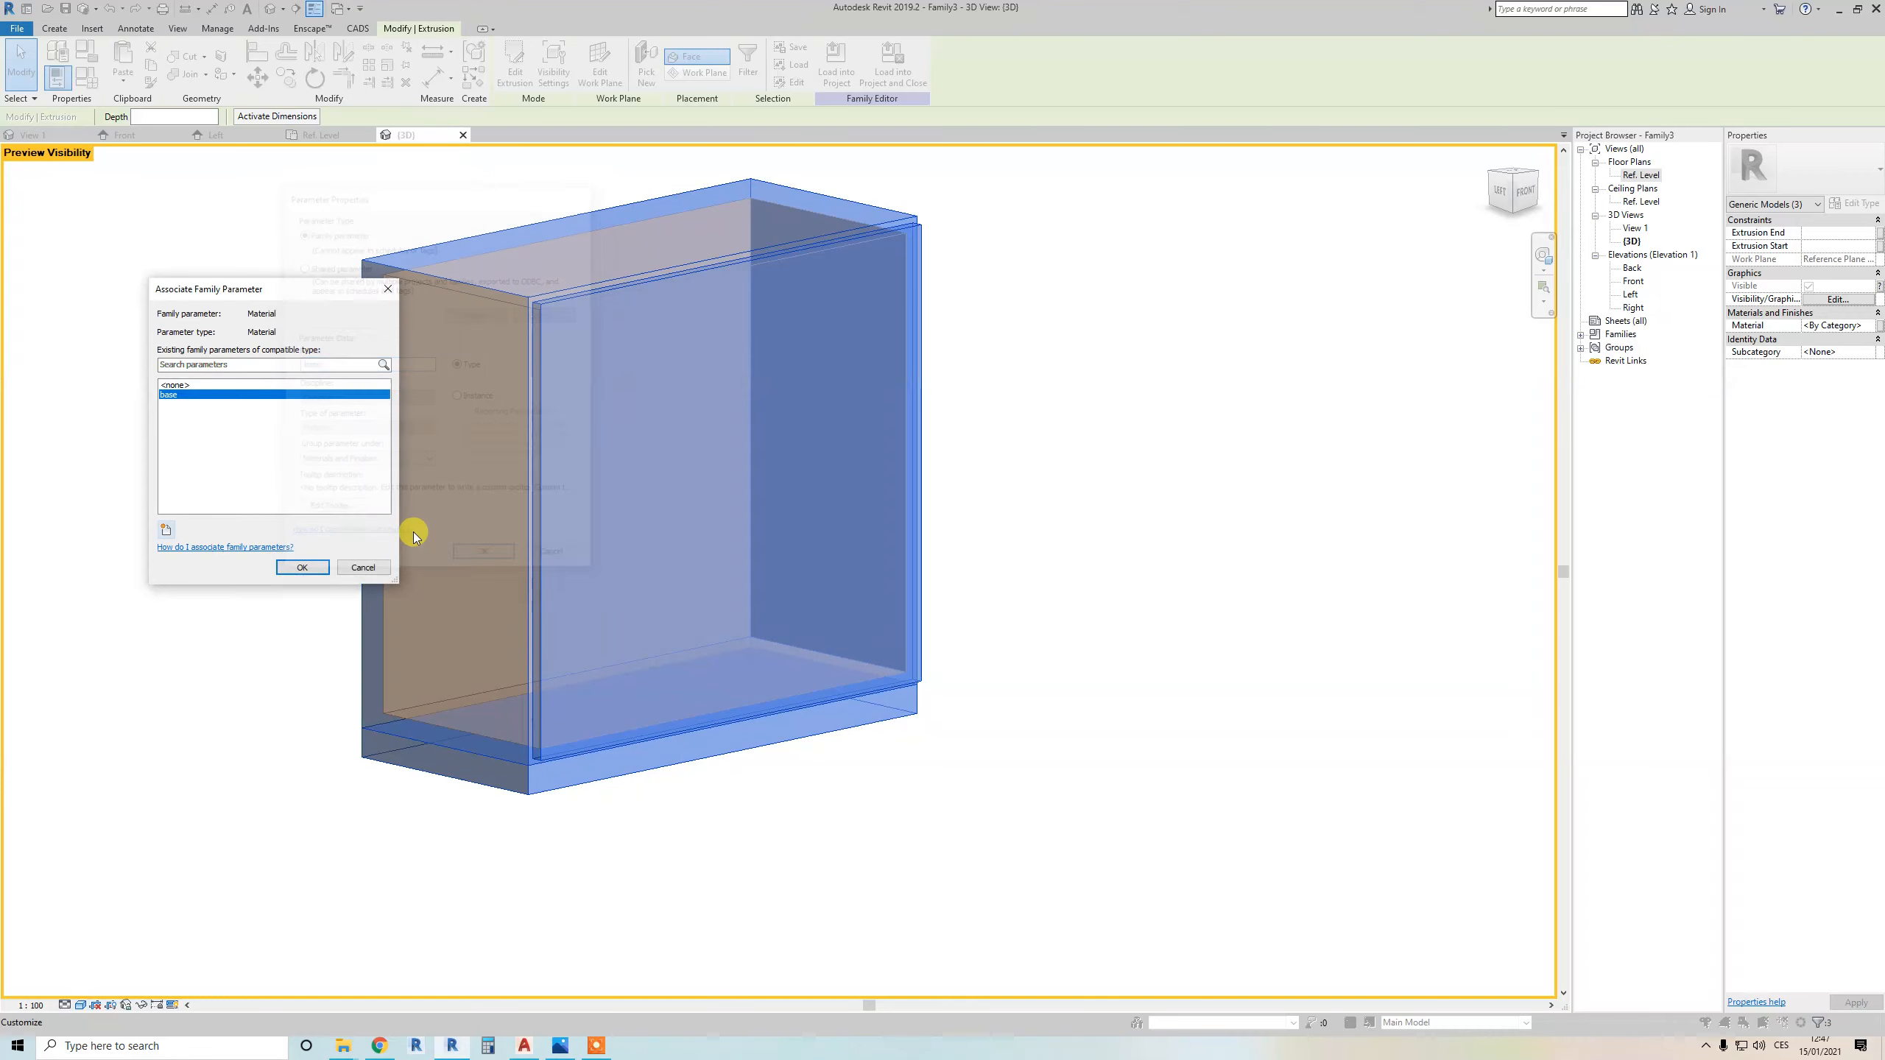
pyautogui.click(305, 564)
pyautogui.press('Escape')
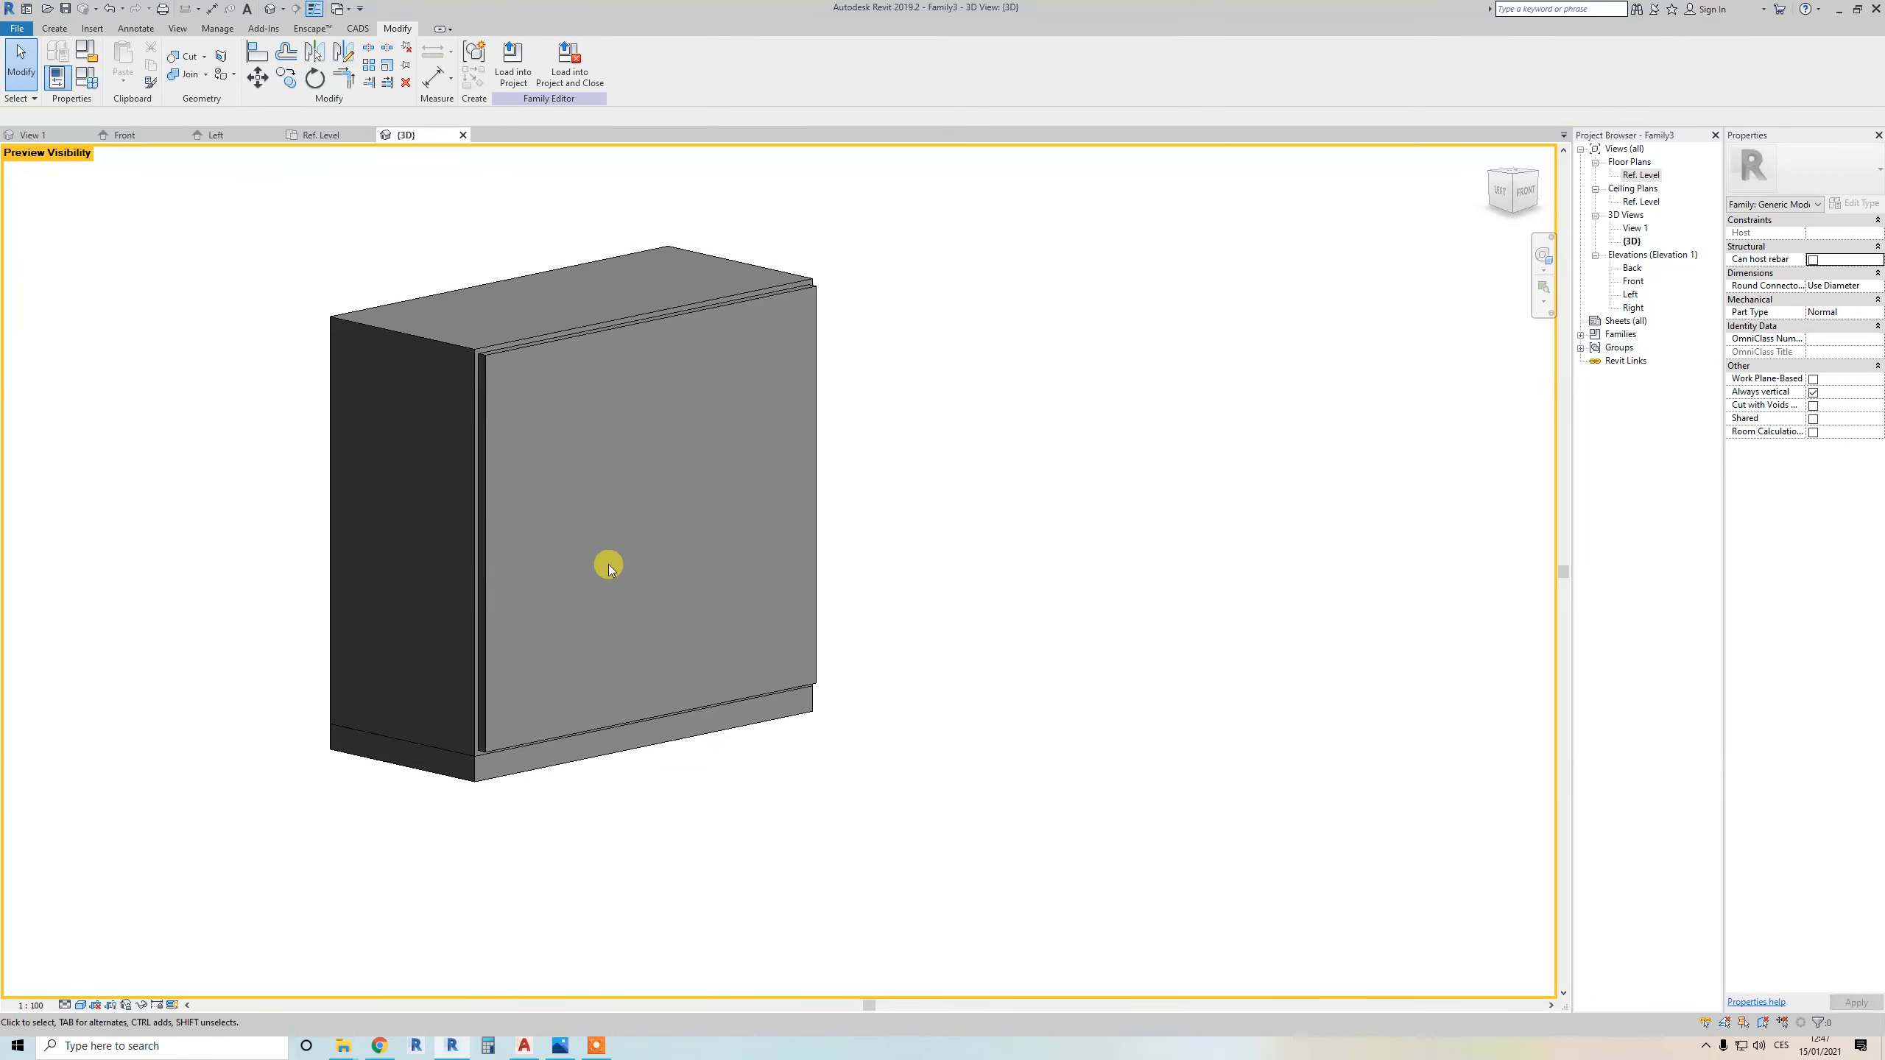
# Find Birch in the material library, add it to the document and assign it to the base parameter
pyautogui.click(88, 91)
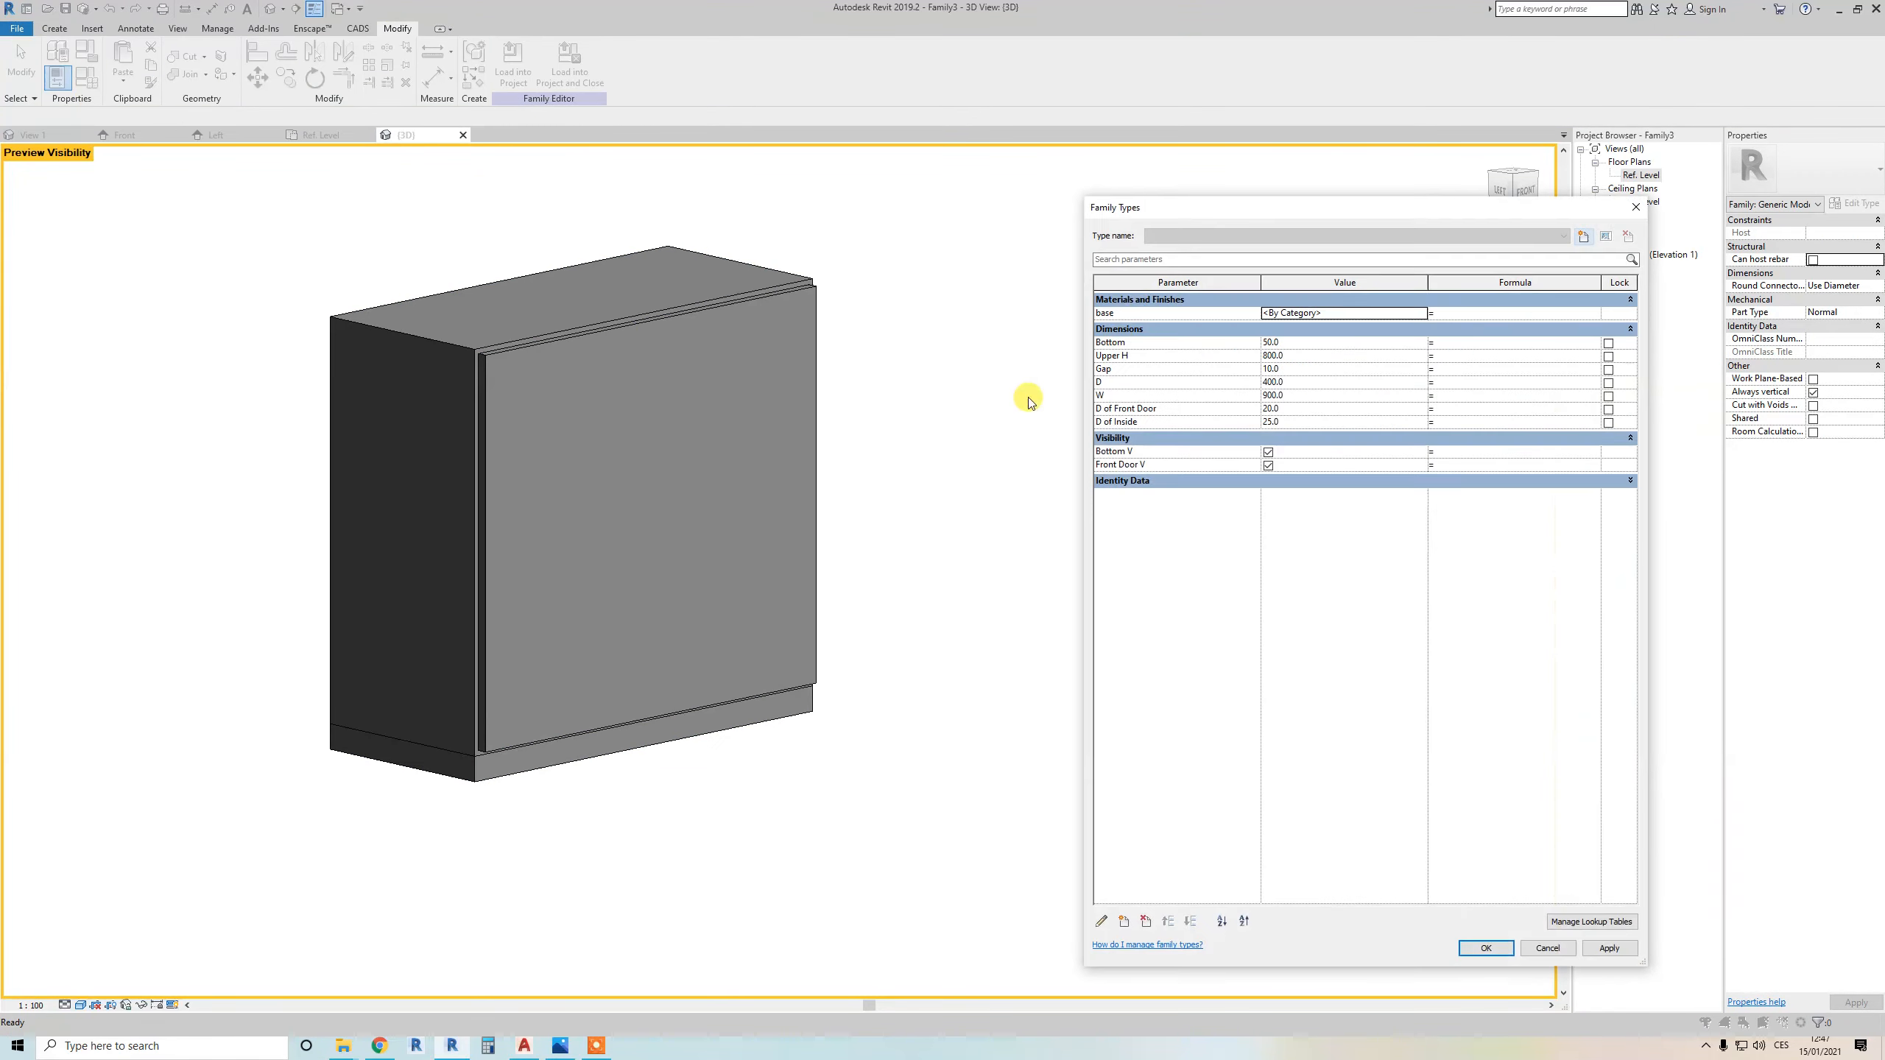
pyautogui.moveTo(1169, 189); pyautogui.dragTo(996, 189)
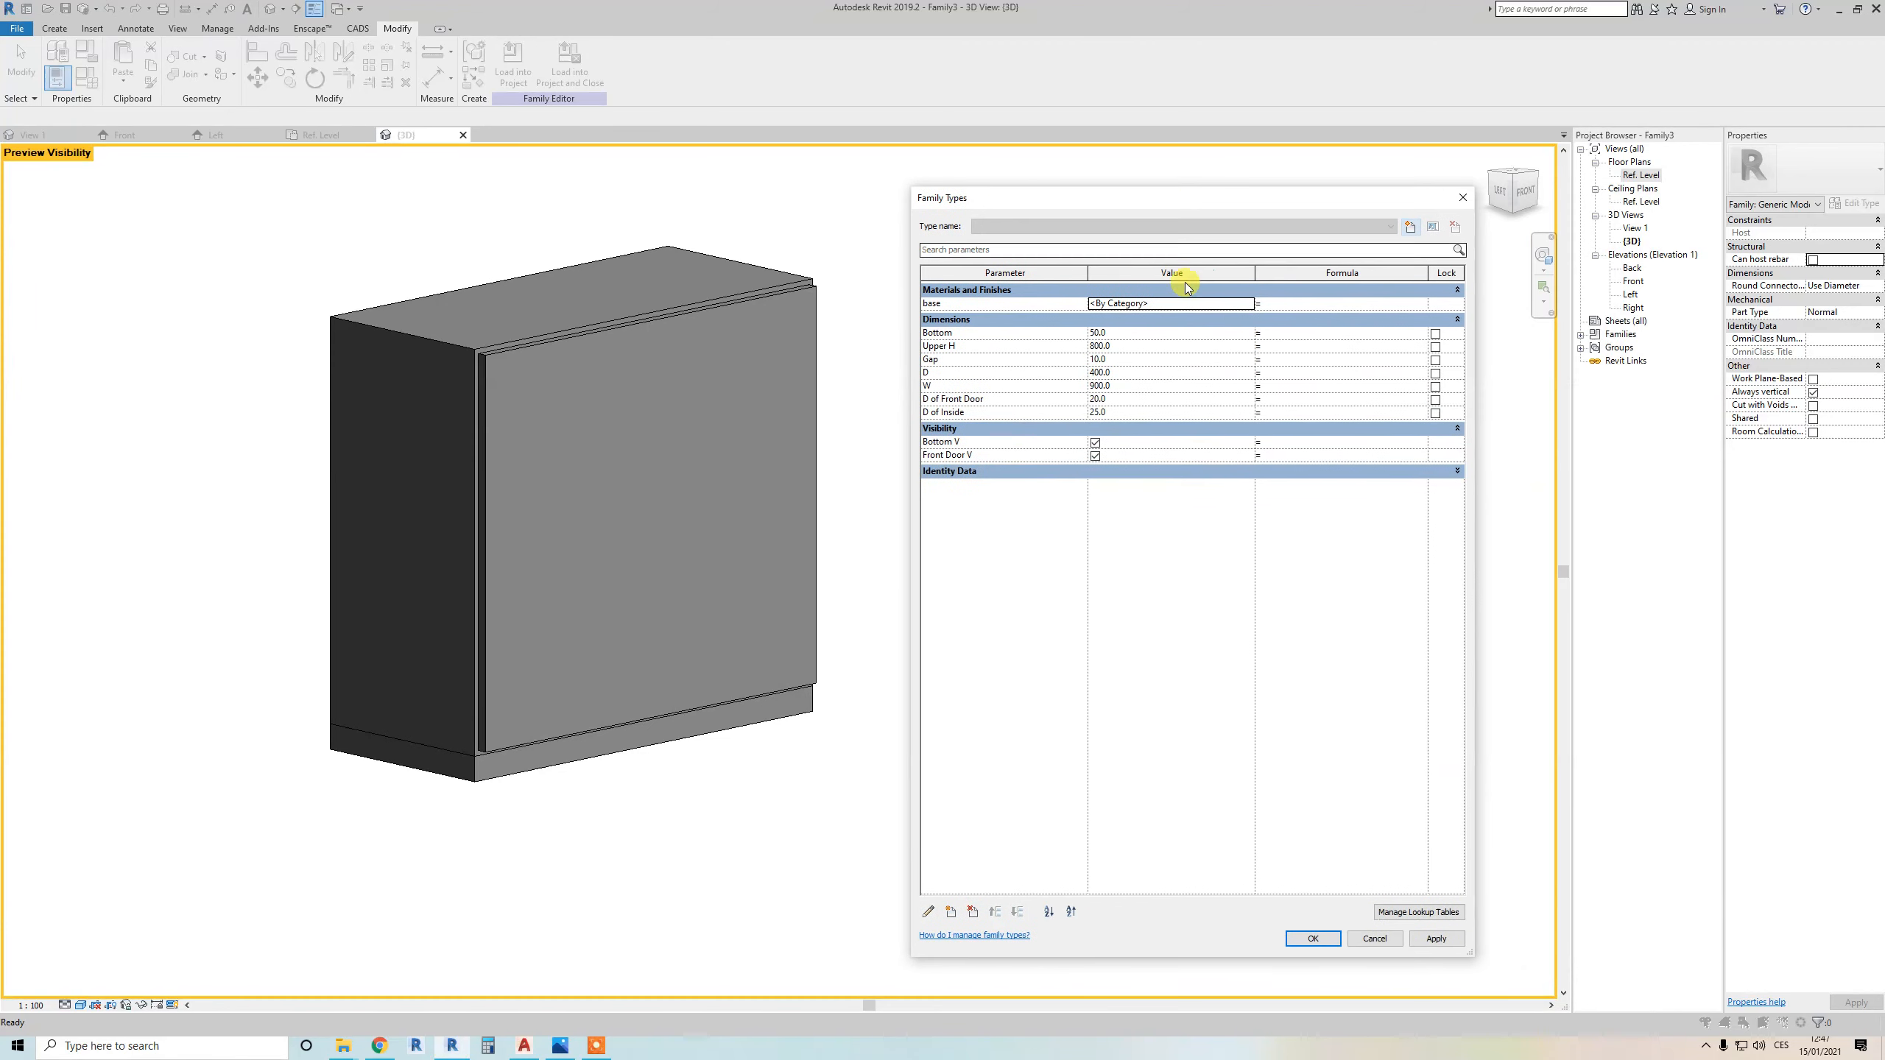
pyautogui.click(1251, 301)
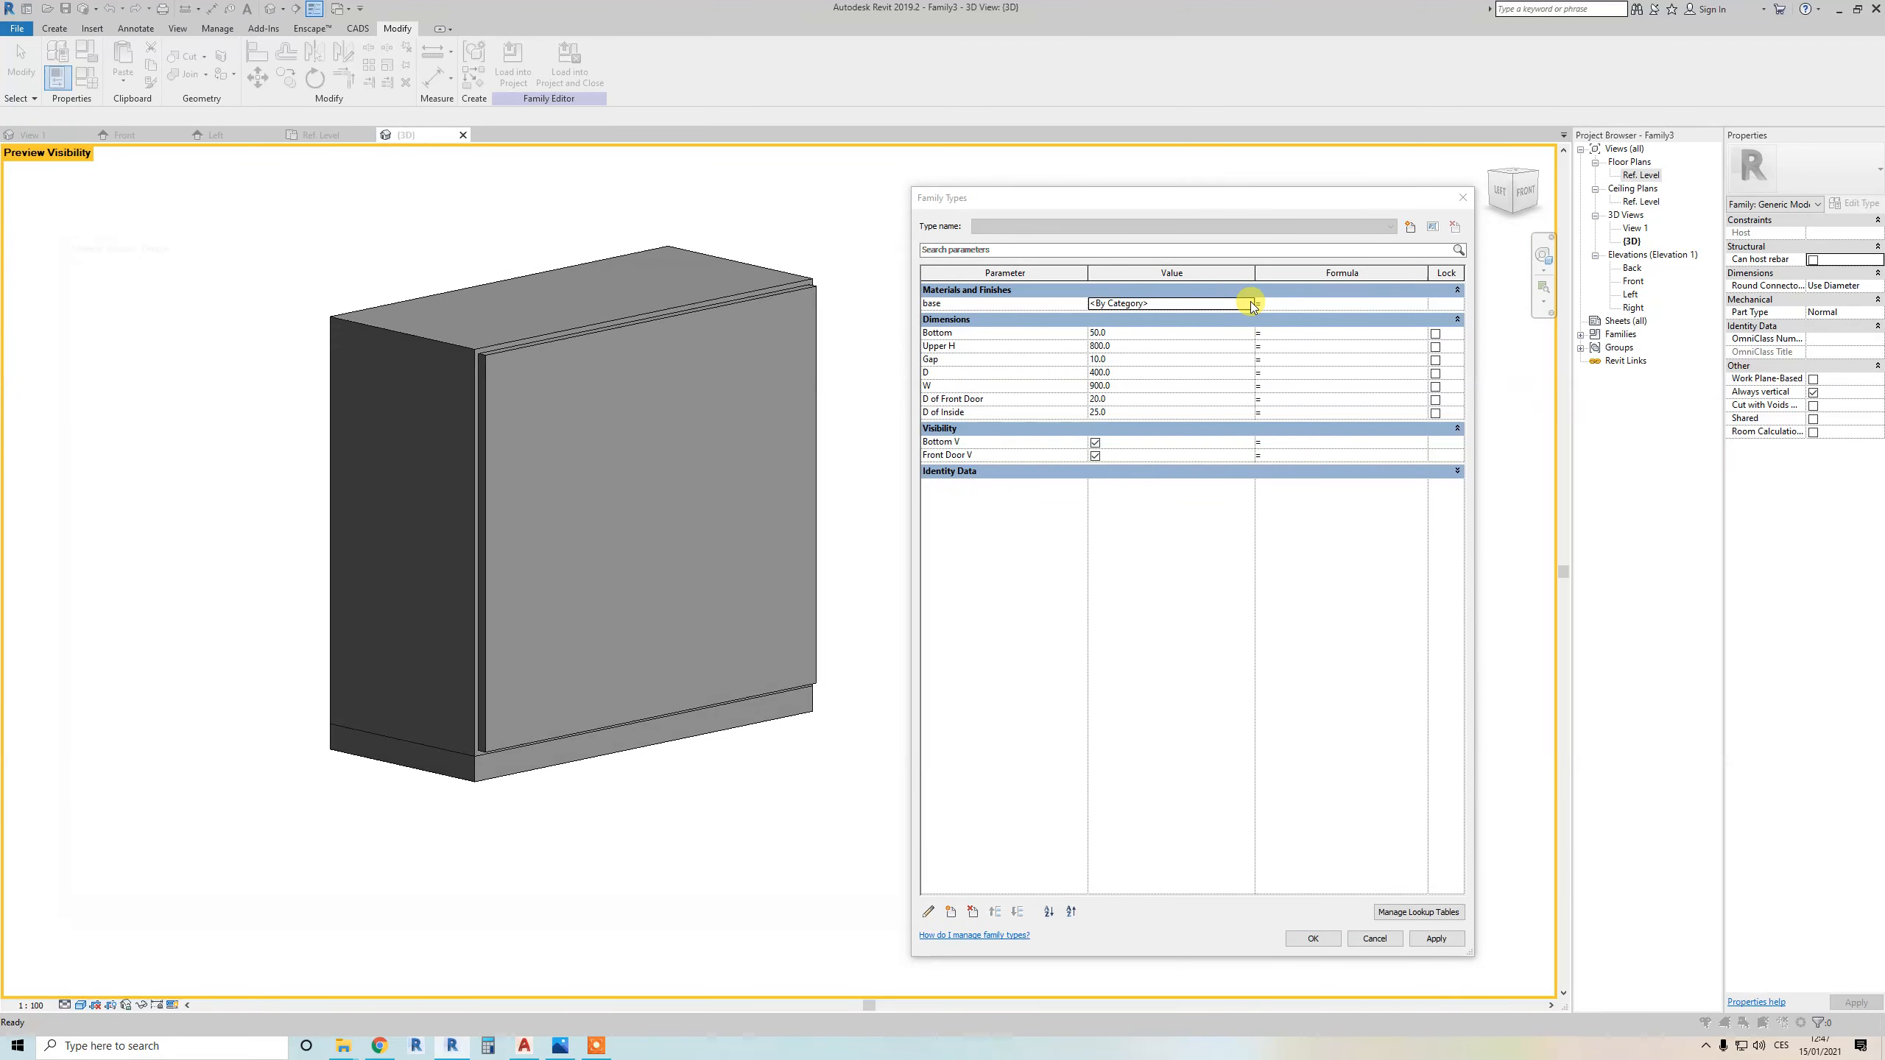
pyautogui.write('birch')
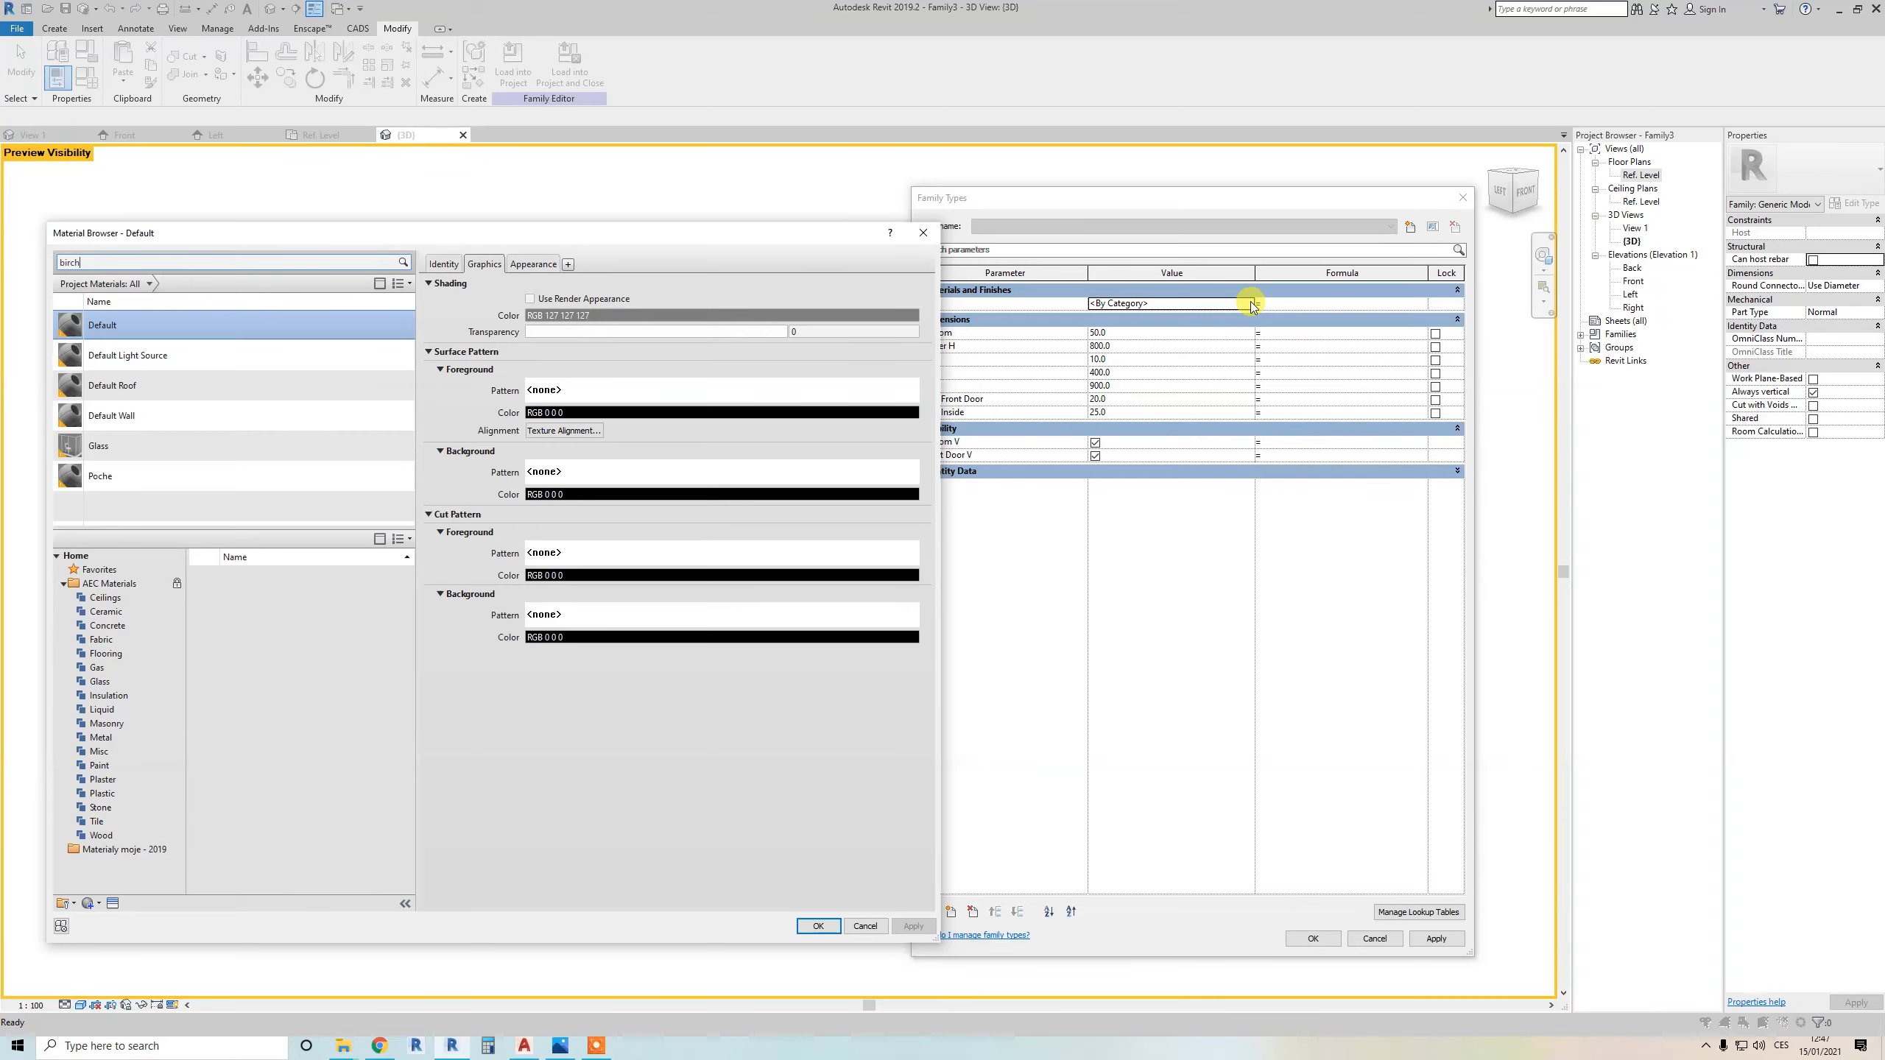
pyautogui.press('Return')
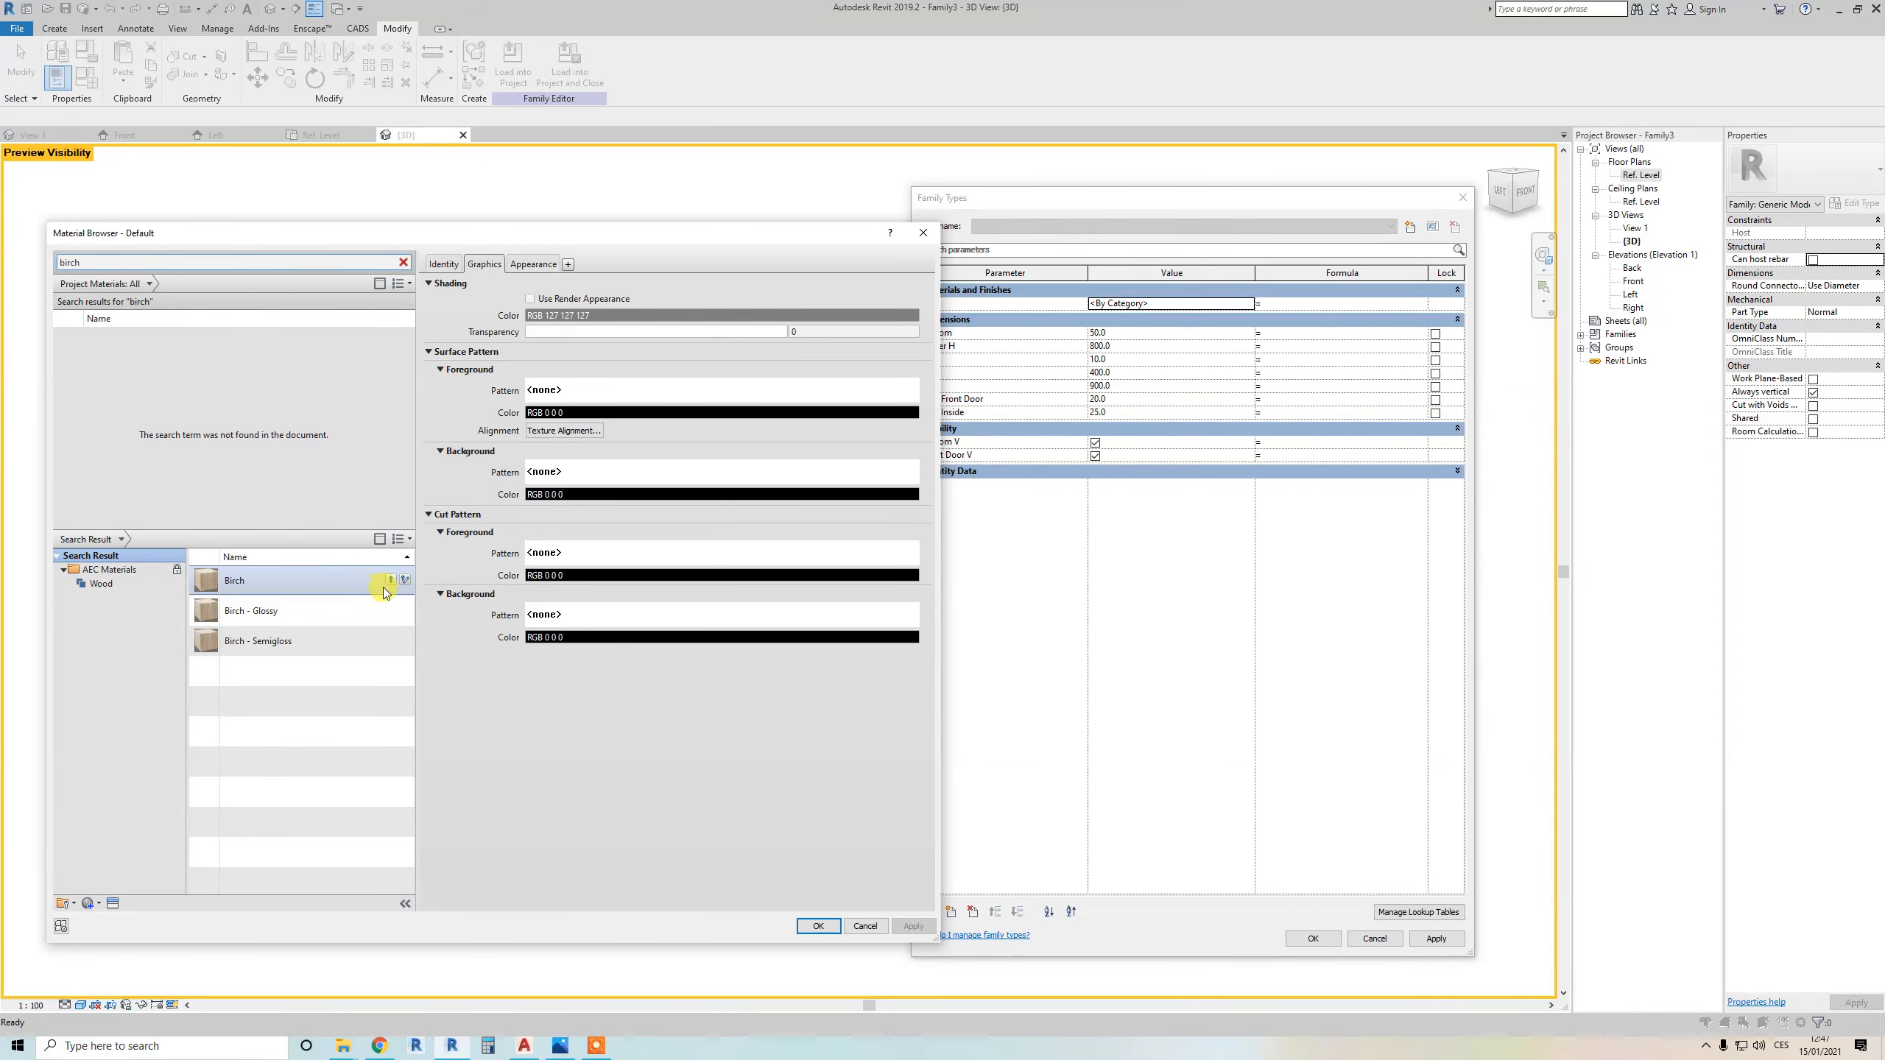
pyautogui.click(394, 581)
pyautogui.doubleClick(189, 345)
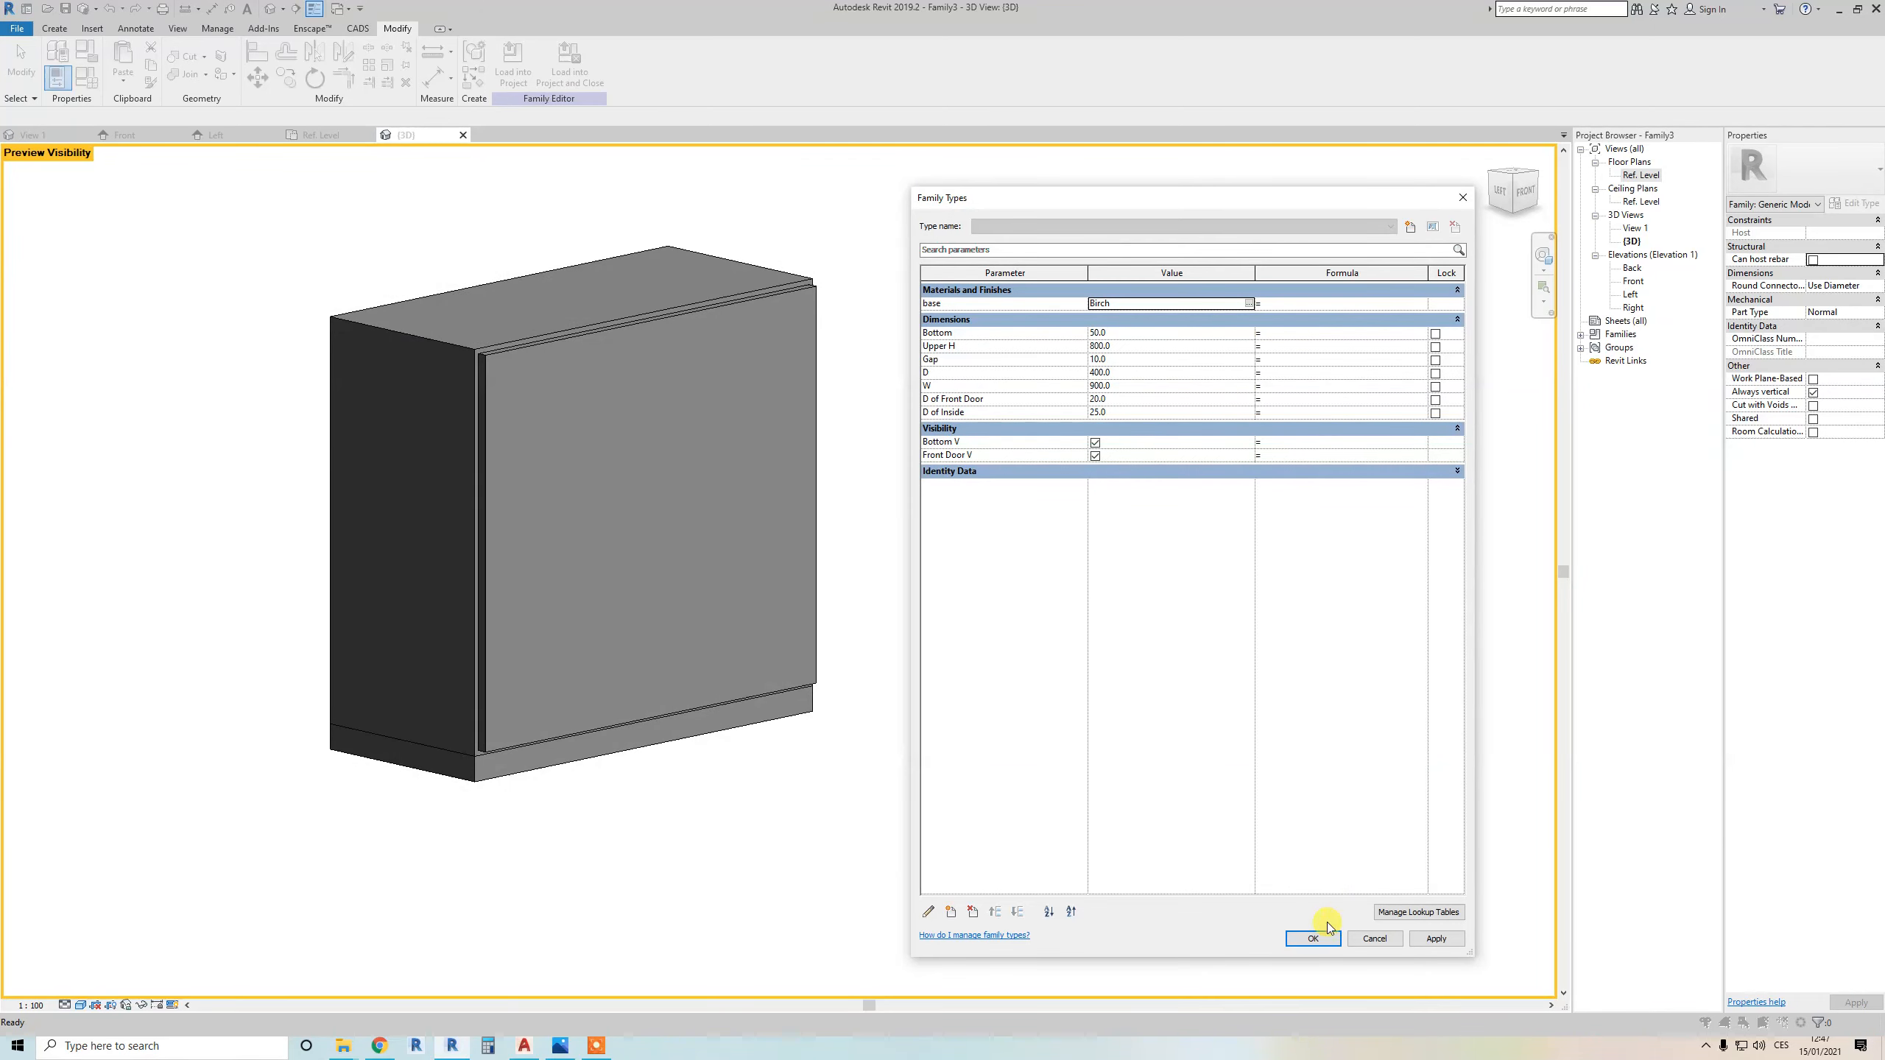
pyautogui.click(1295, 938)
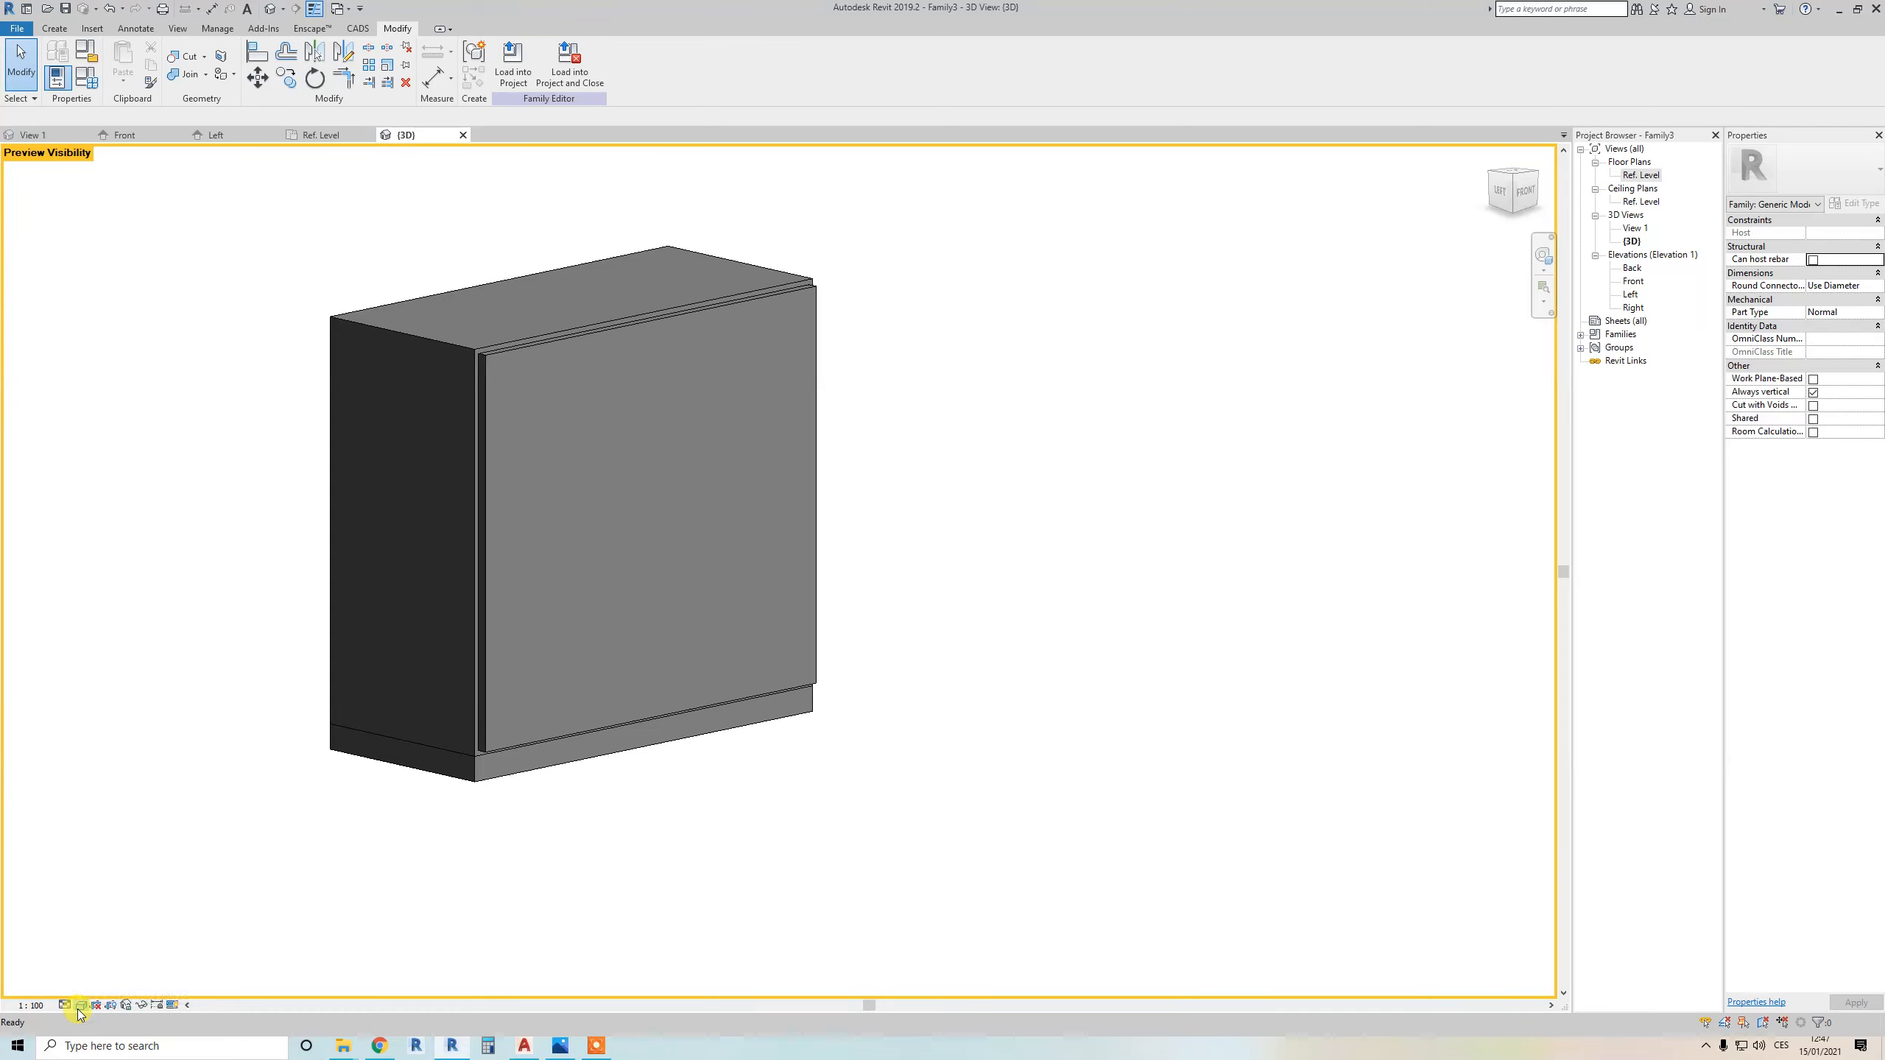
# Switch the 3D view to a realistic visual style that displays the material textures
pyautogui.click(81, 1005)
pyautogui.click(103, 976)
pyautogui.keyDown('shift'); pyautogui.moveTo(463, 615); pyautogui.dragTo(565, 746, button='middle'); pyautogui.keyUp('shift')
# Turn Front Door V off to show the cabinet interior, and turn it back on, applying each change
pyautogui.press('f')
pyautogui.press('t')
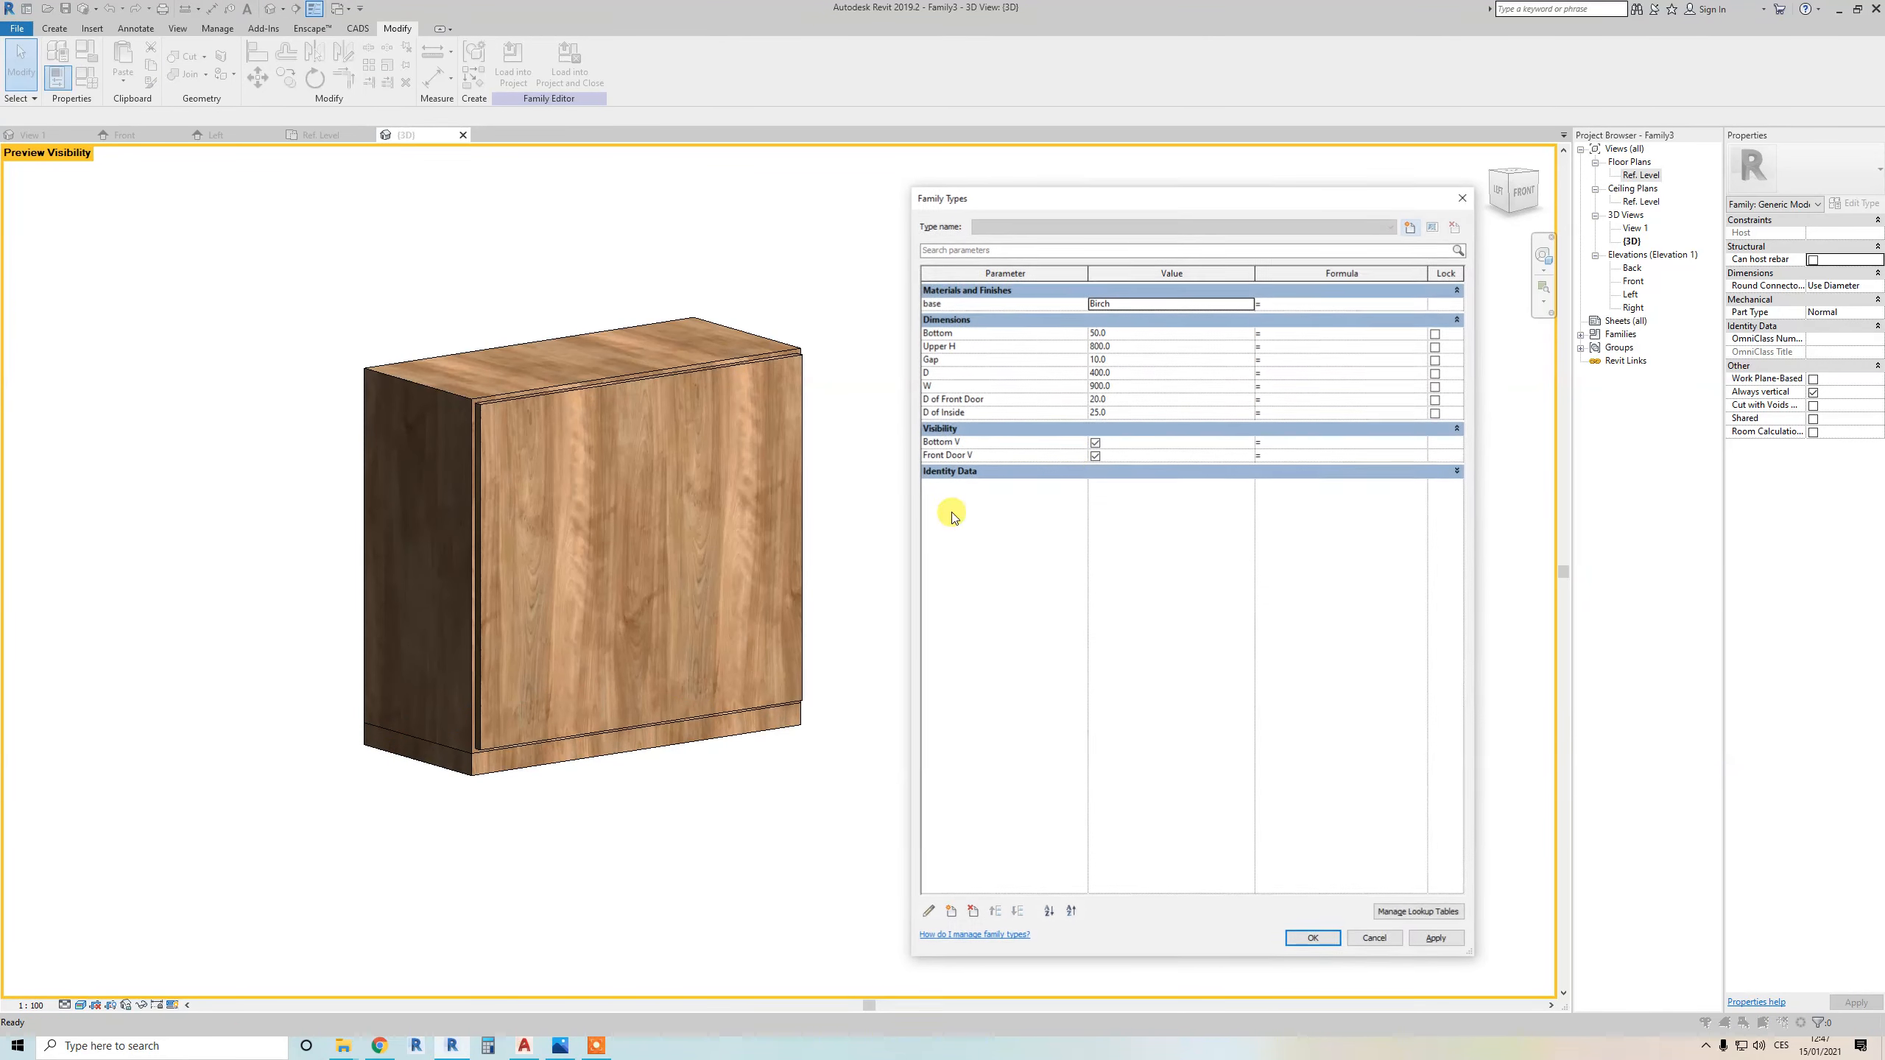
pyautogui.click(1096, 454)
pyautogui.click(1436, 939)
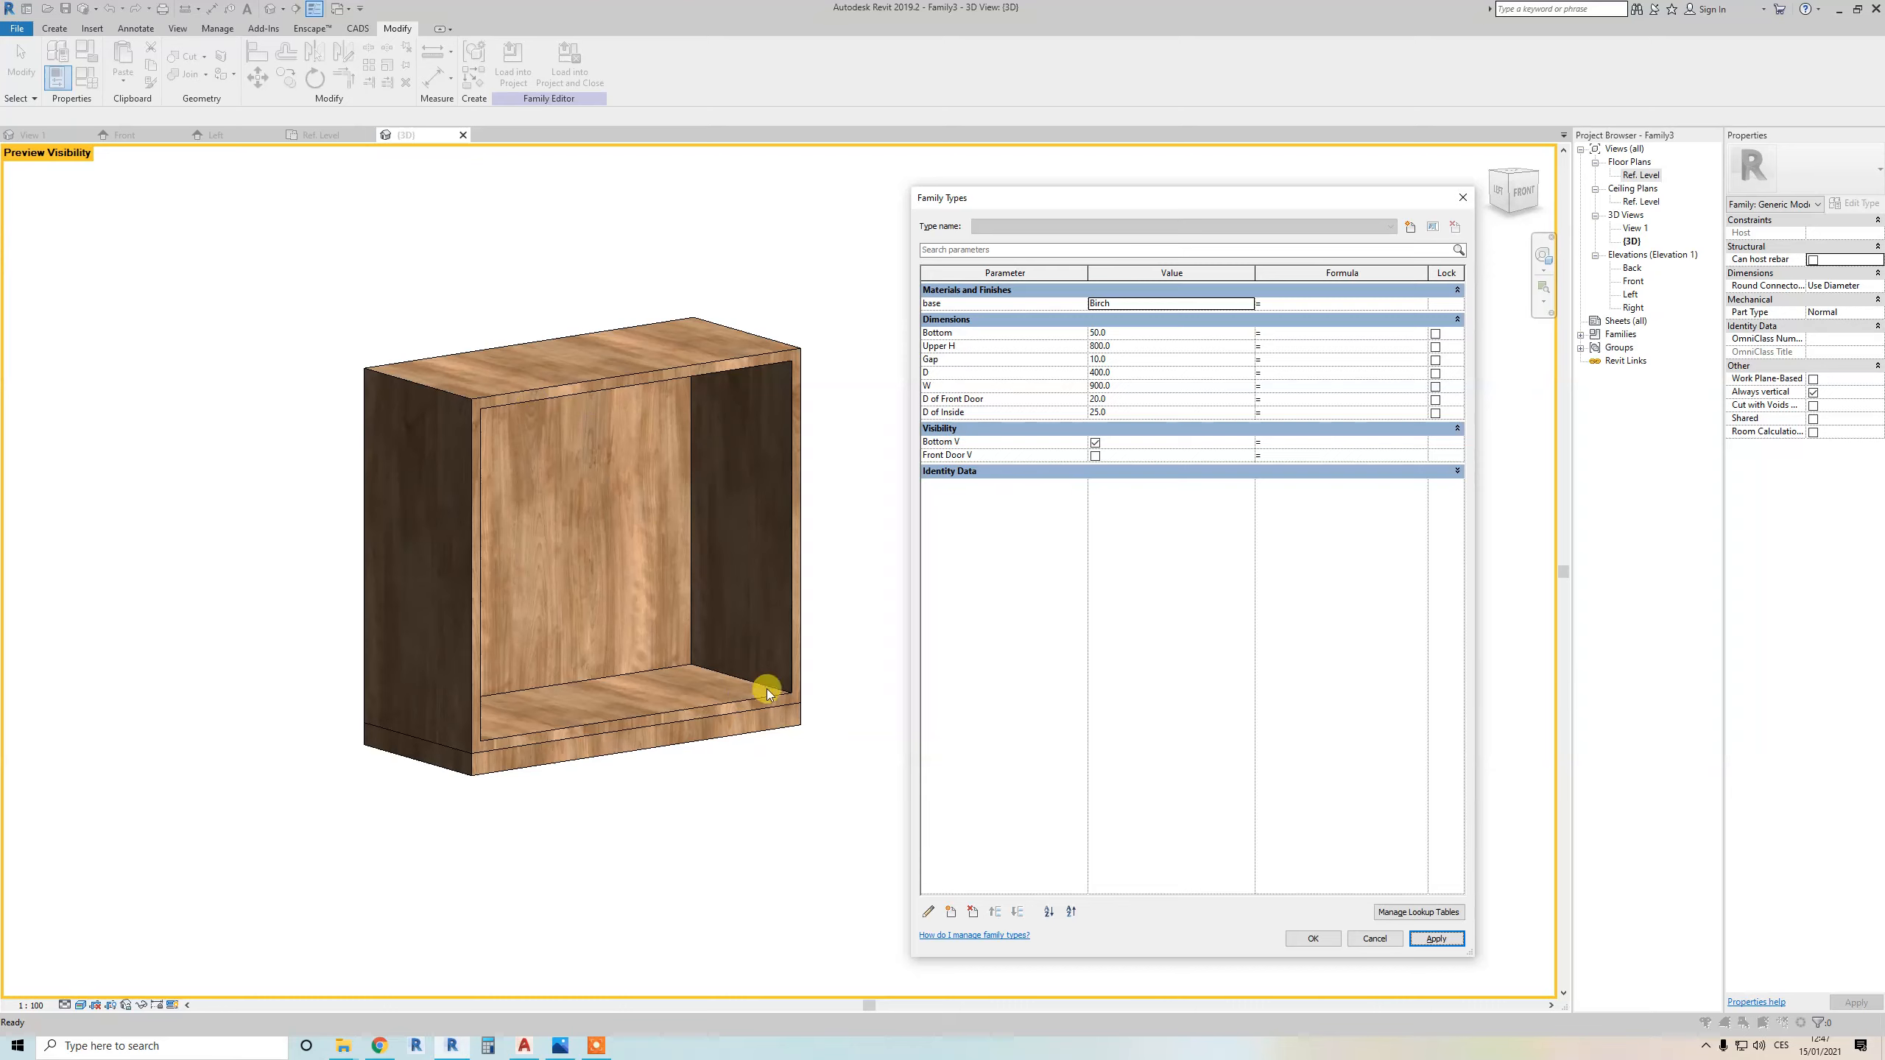
pyautogui.click(1095, 456)
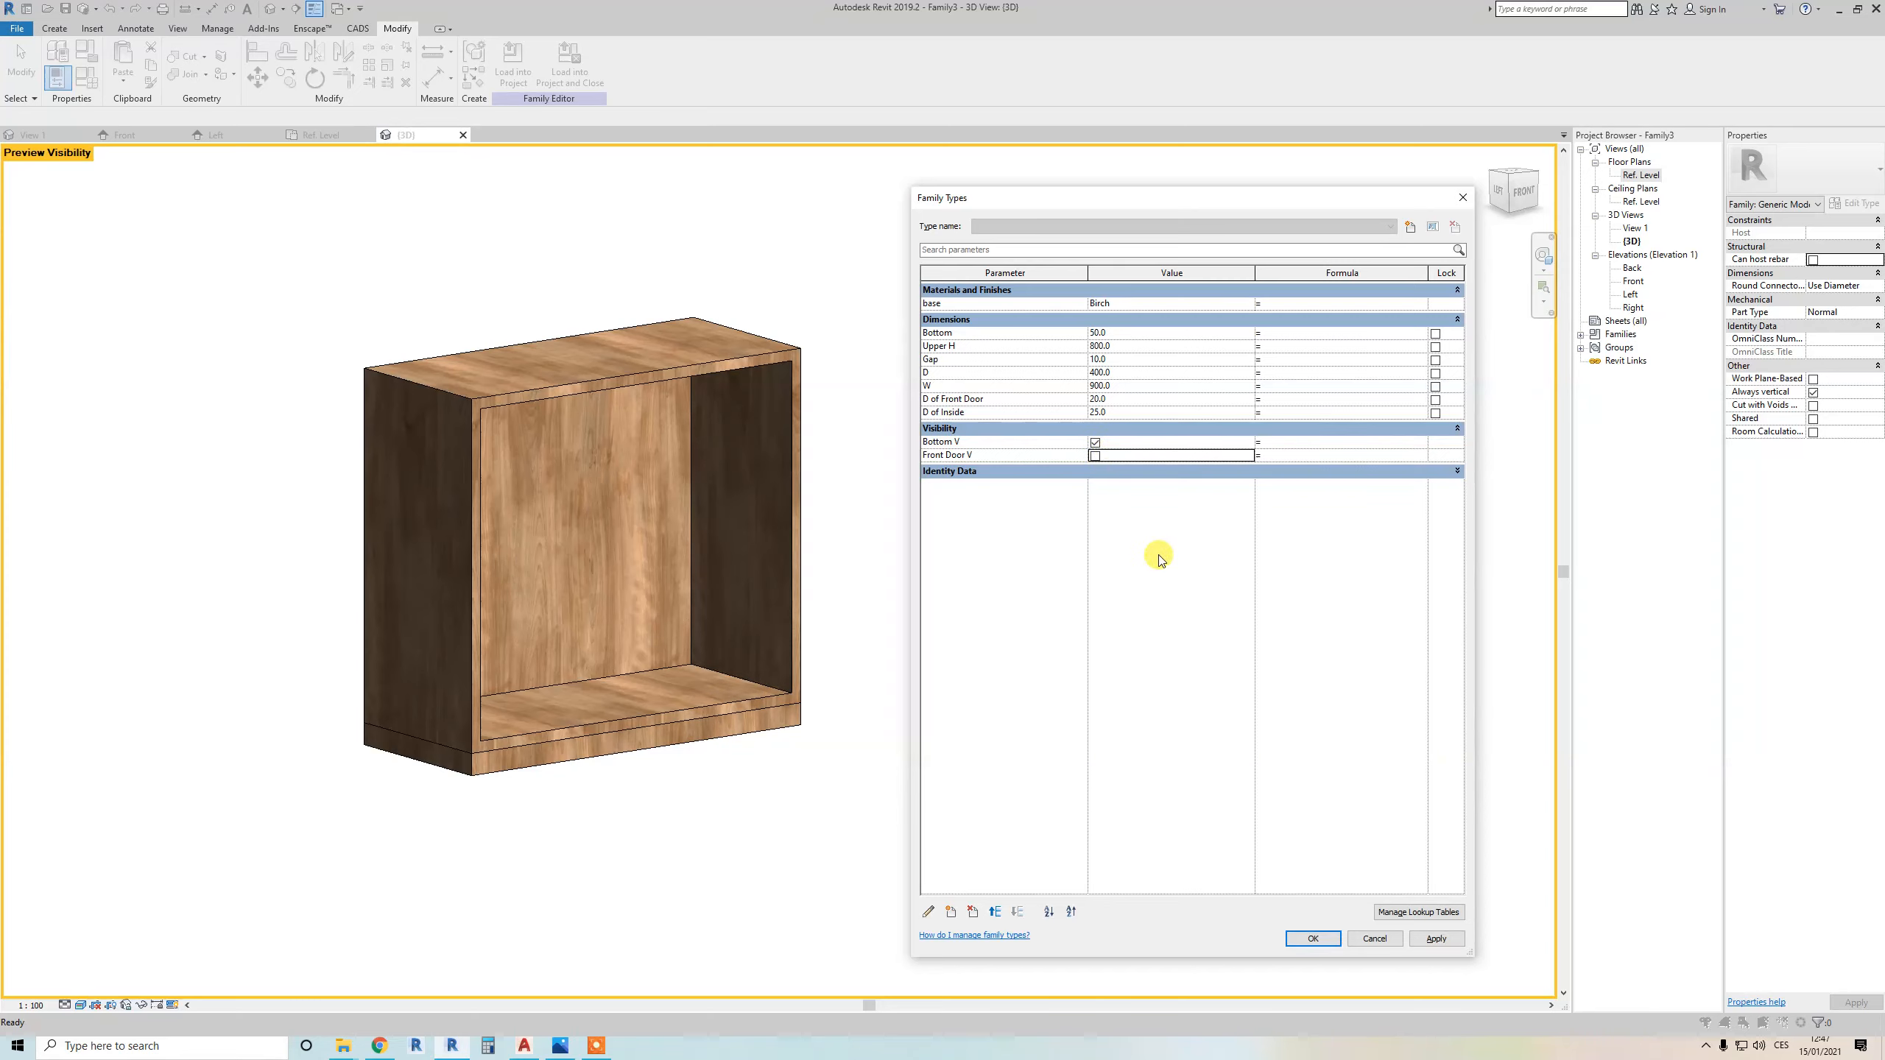
pyautogui.click(1095, 455)
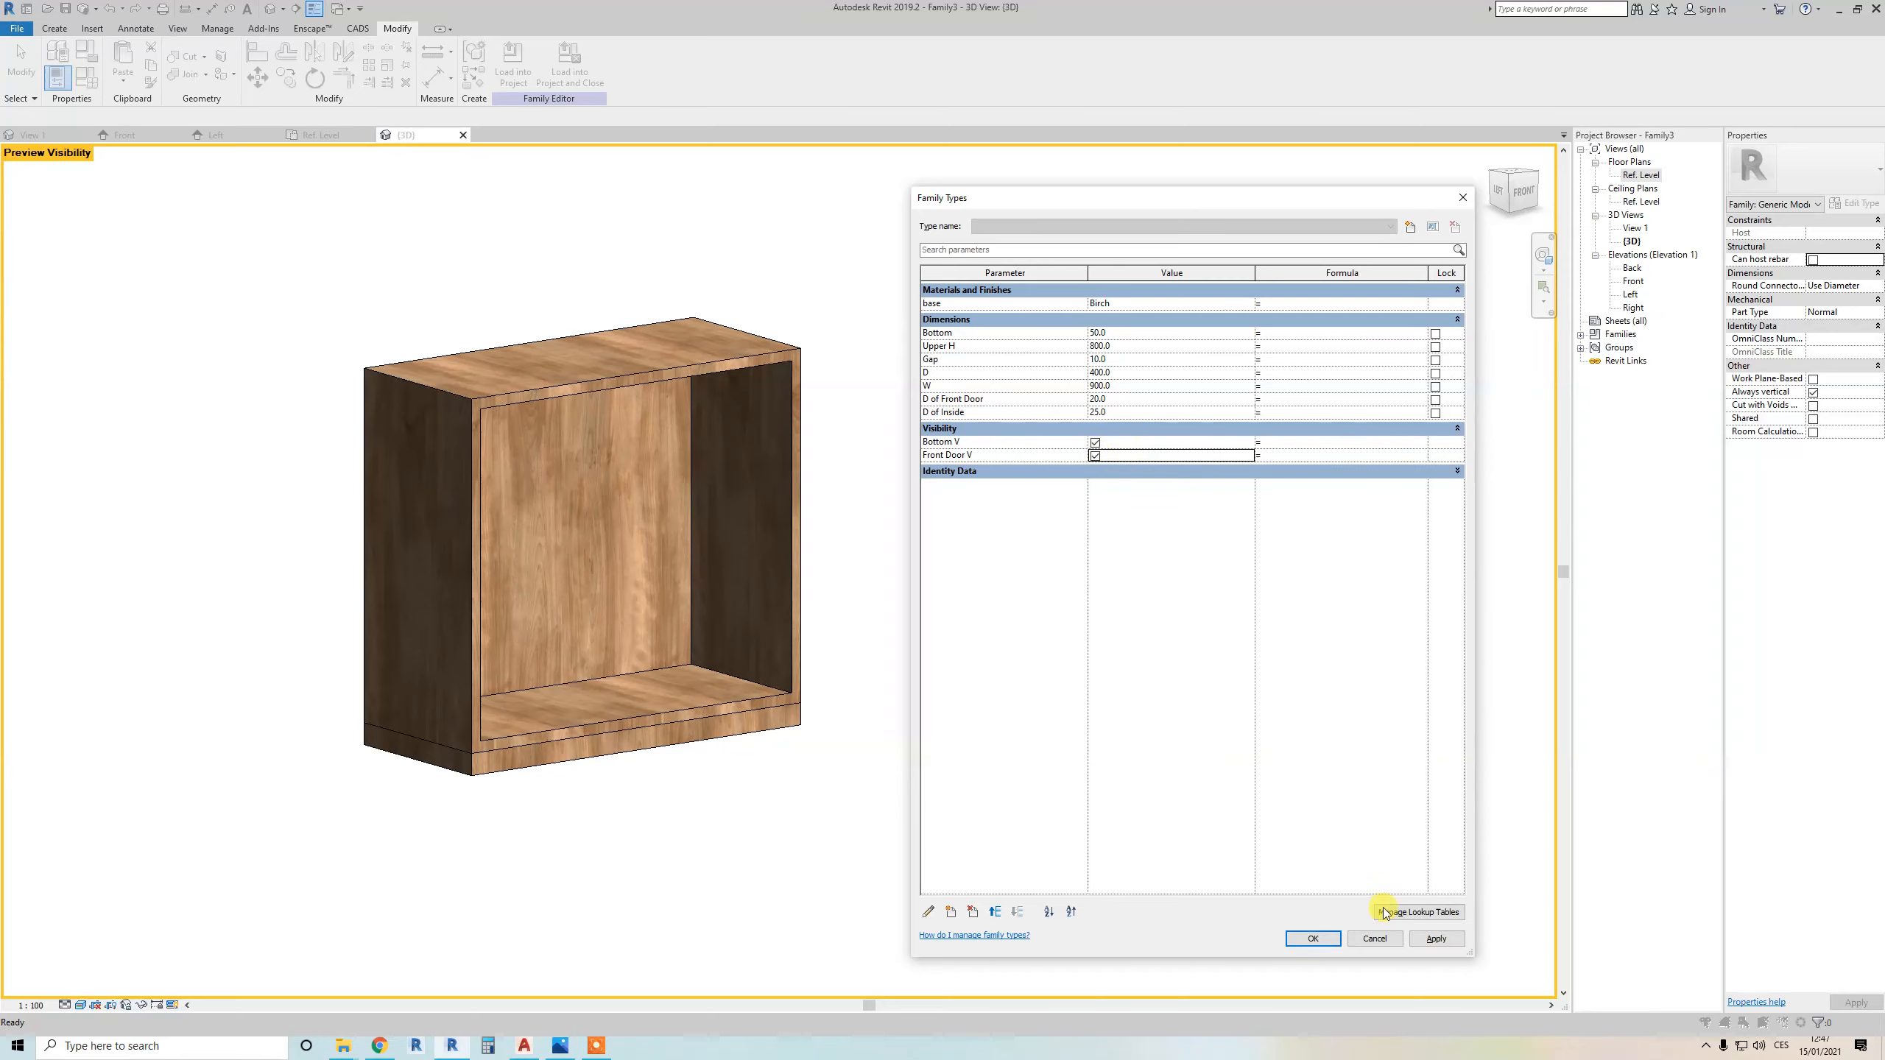
pyautogui.click(1436, 939)
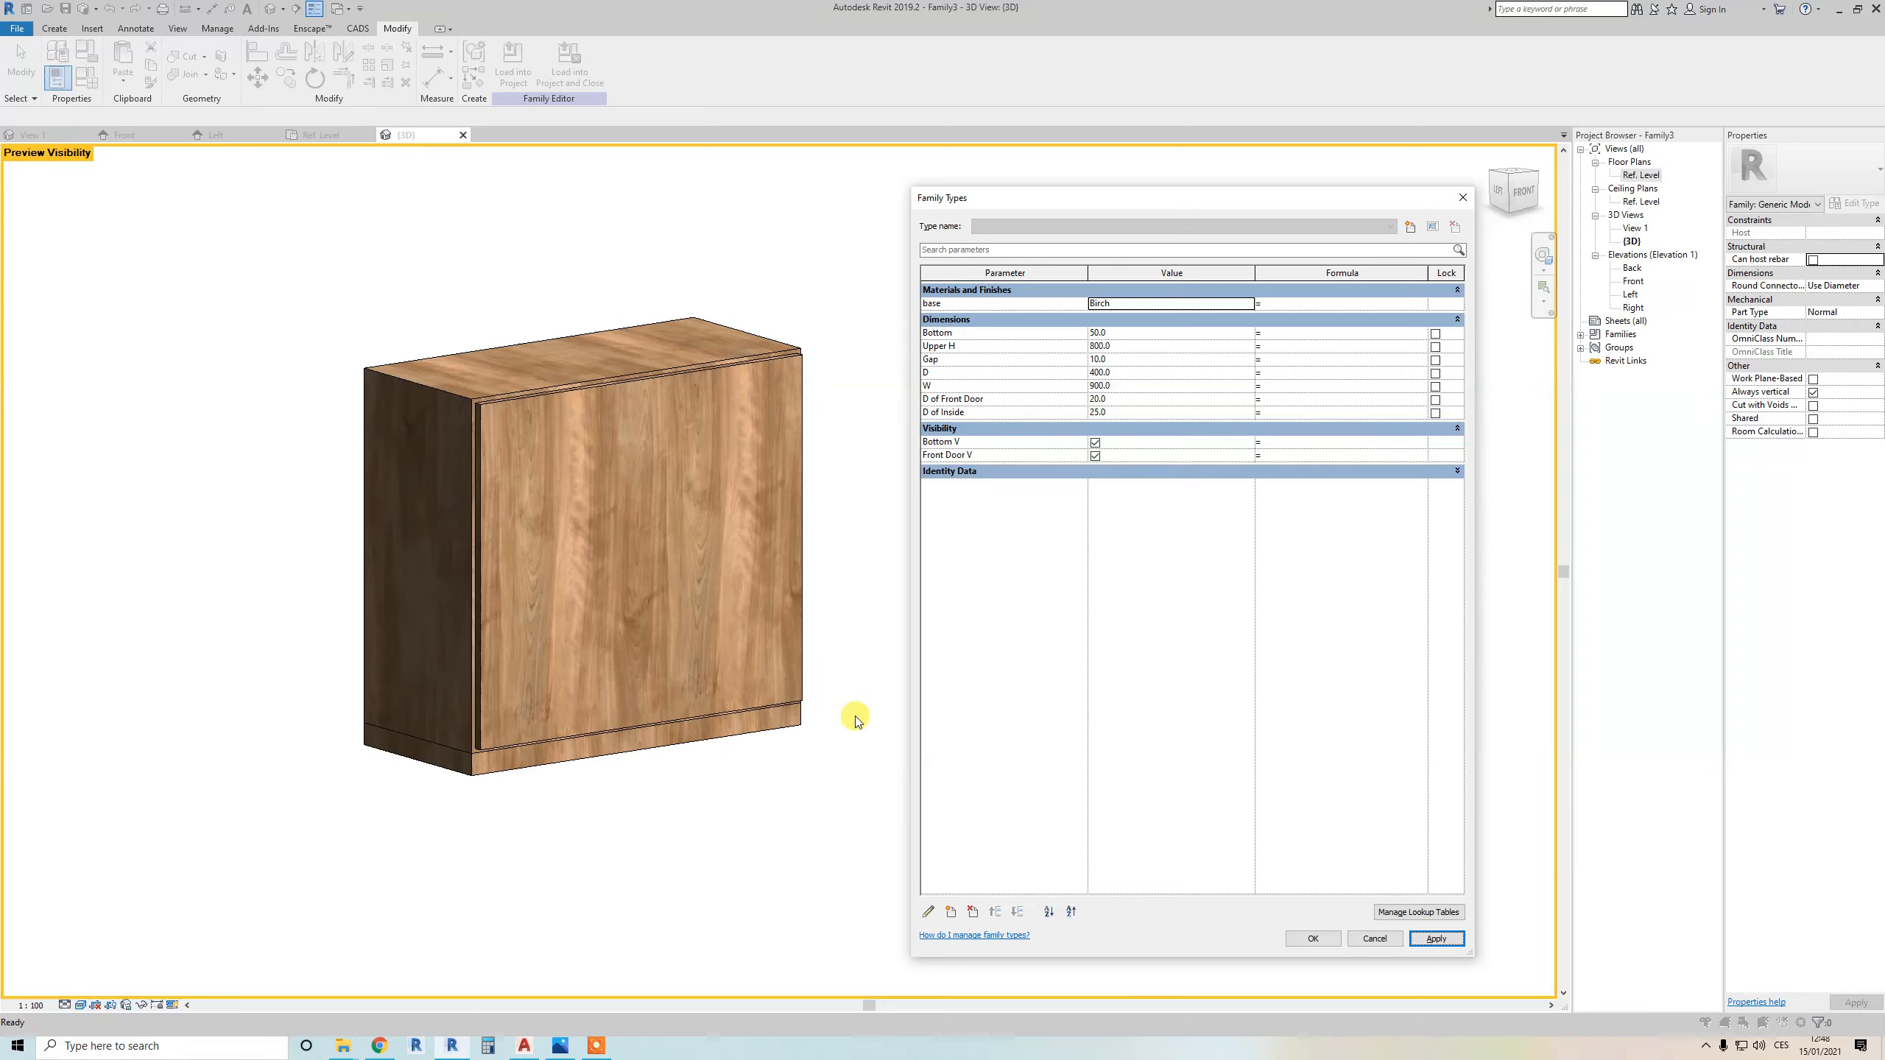
# Add a family type parameter named base 90 with type Material, grouped under Materials and Finishes
pyautogui.click(1009, 304)
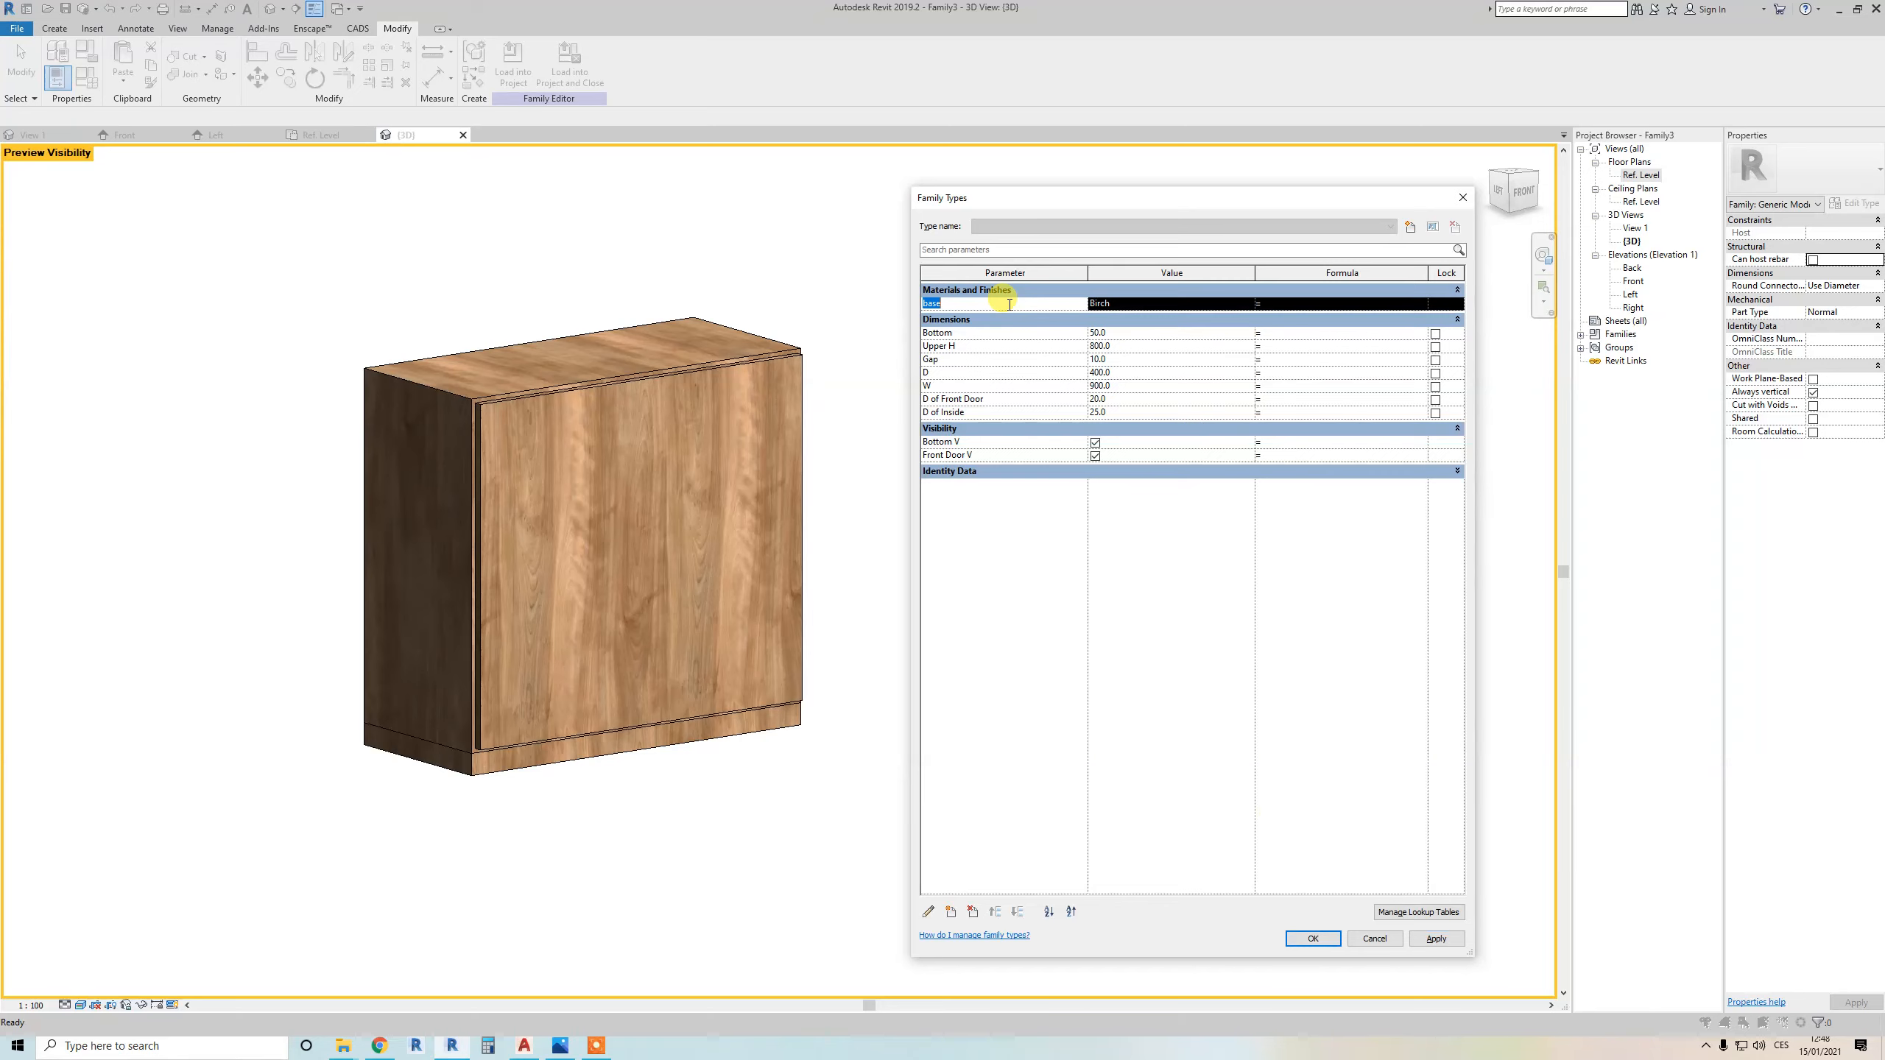
pyautogui.click(1114, 303)
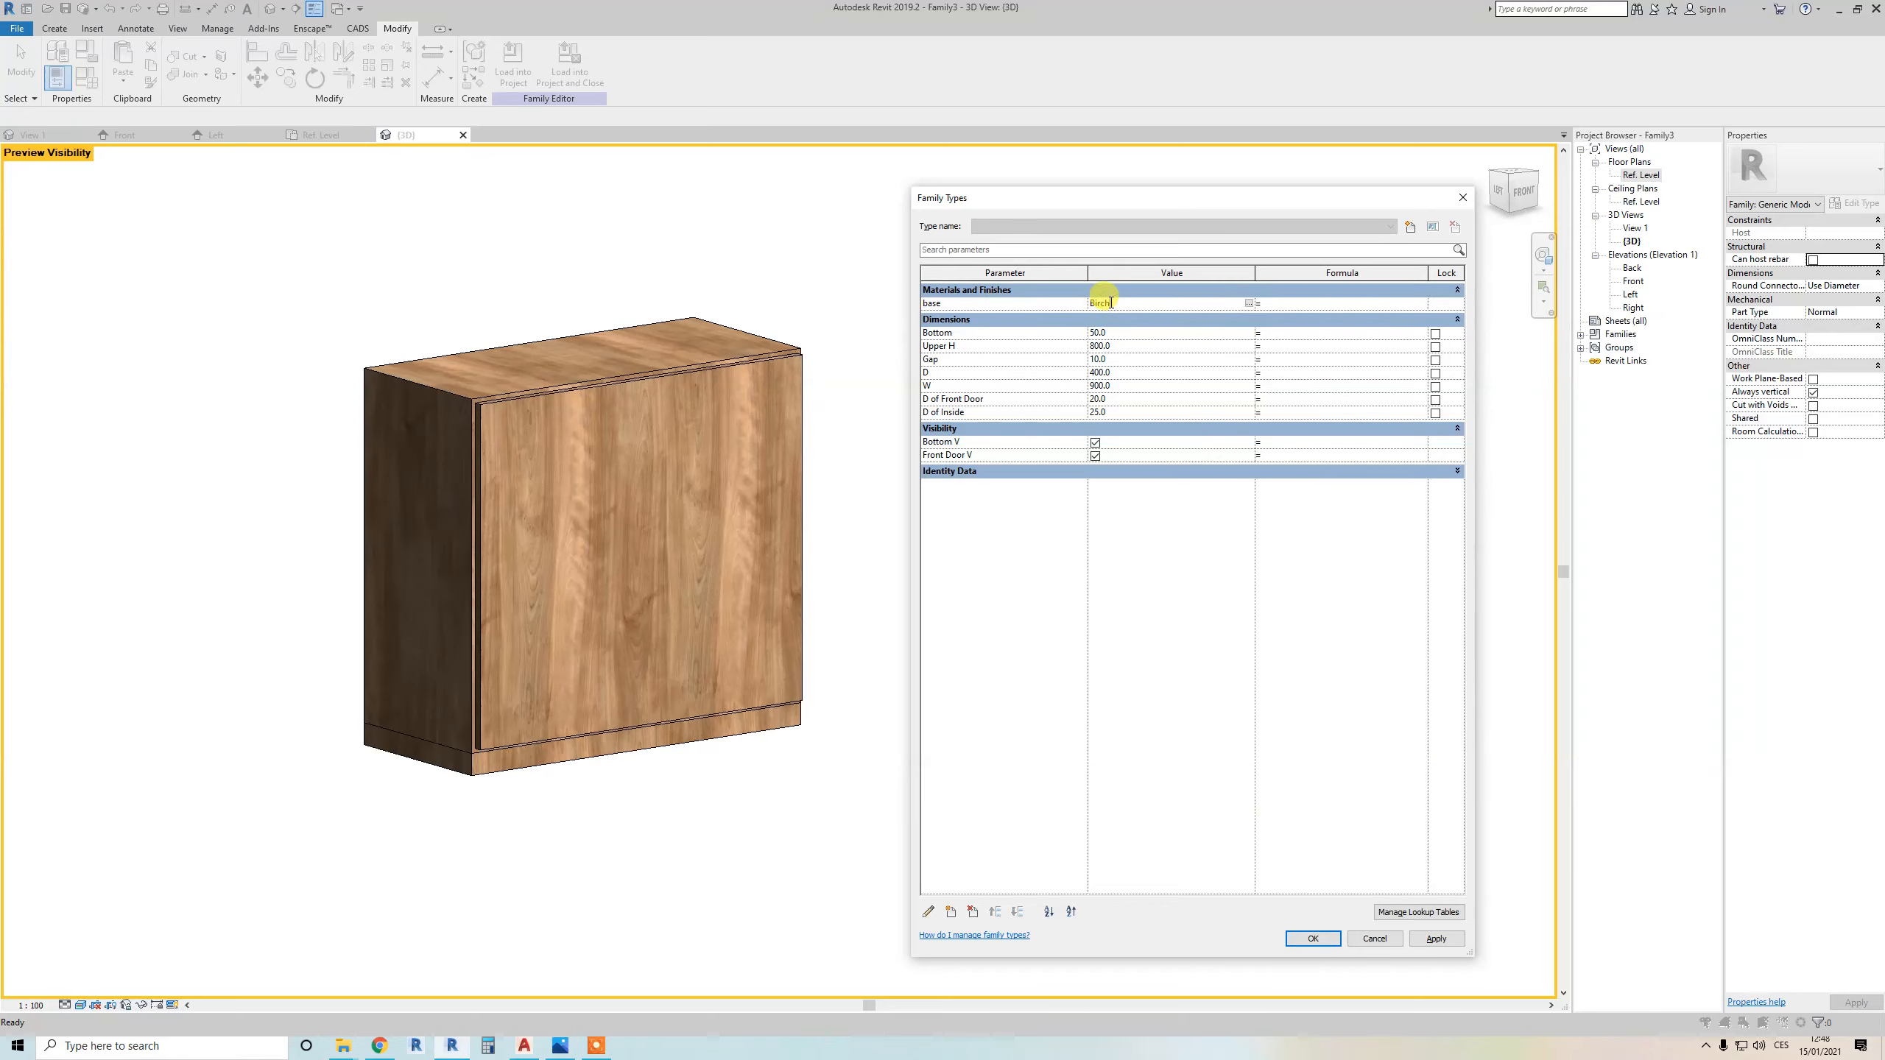
pyautogui.click(1015, 304)
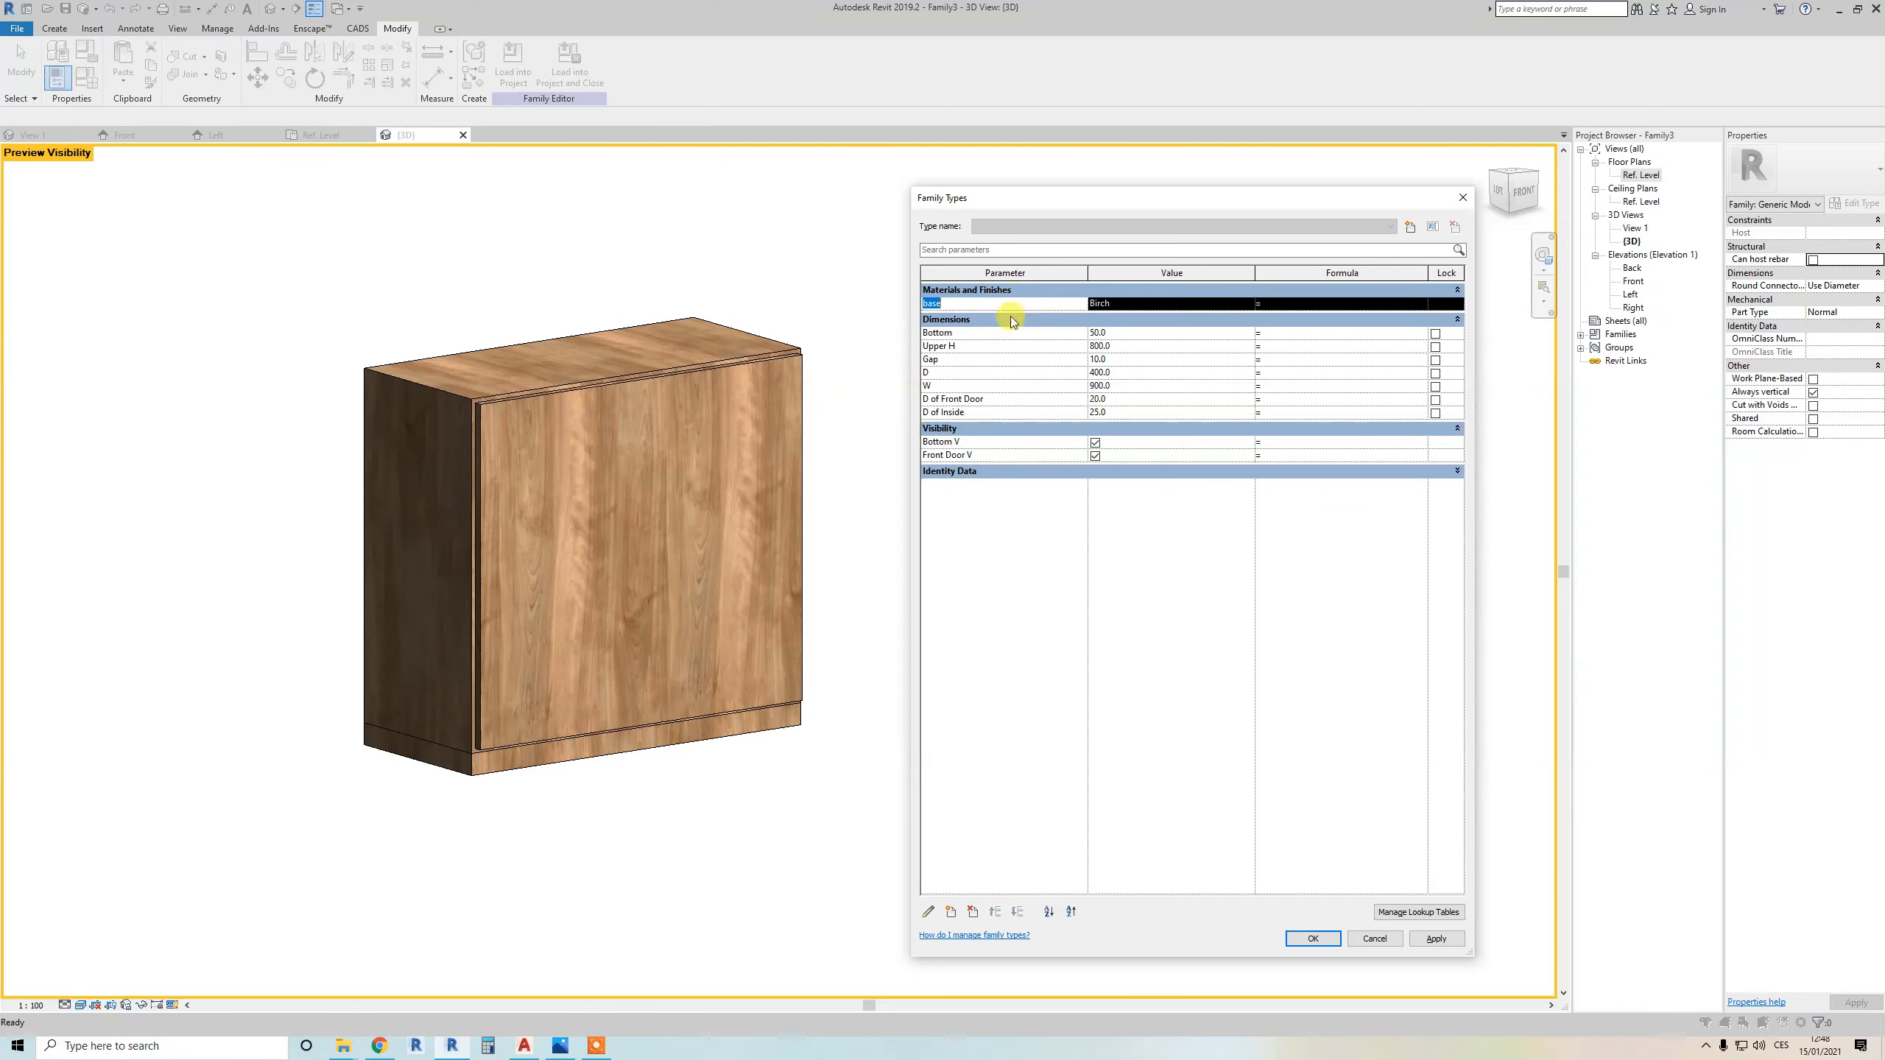
pyautogui.click(950, 913)
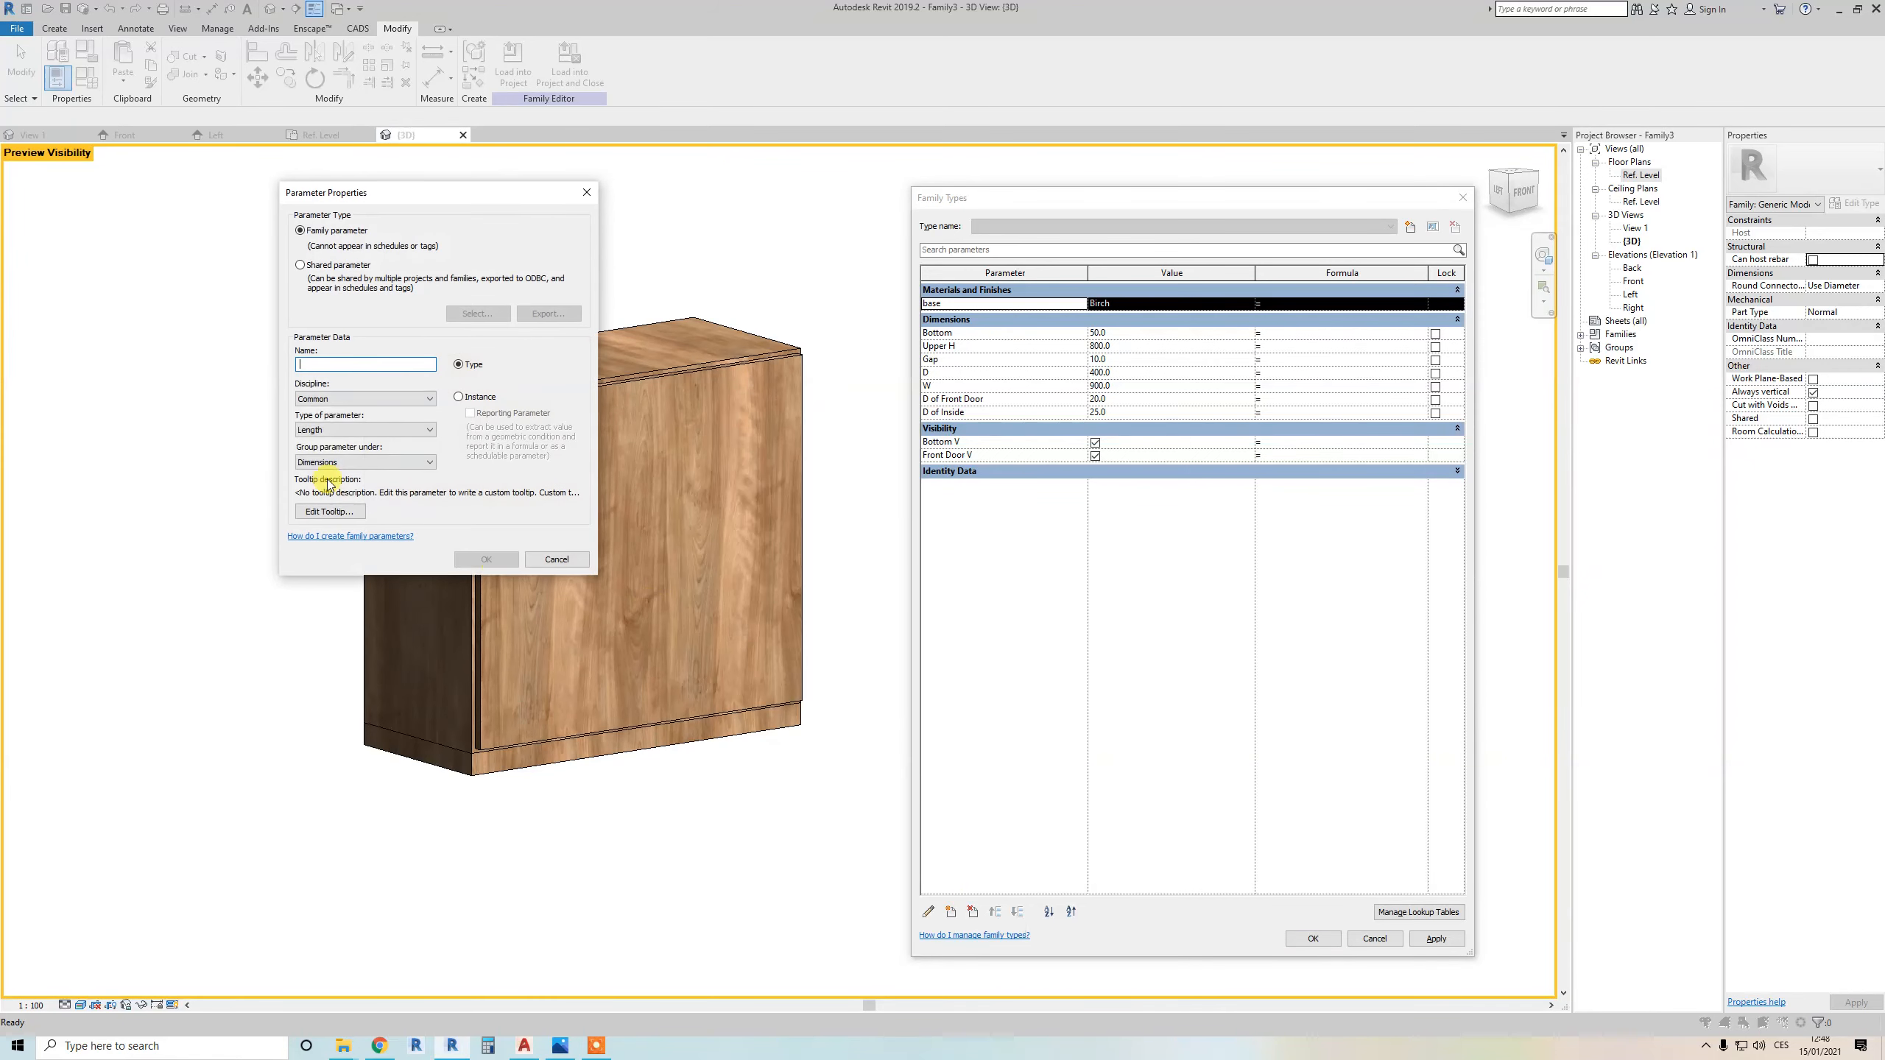
pyautogui.write('base 90')
pyautogui.click(332, 431)
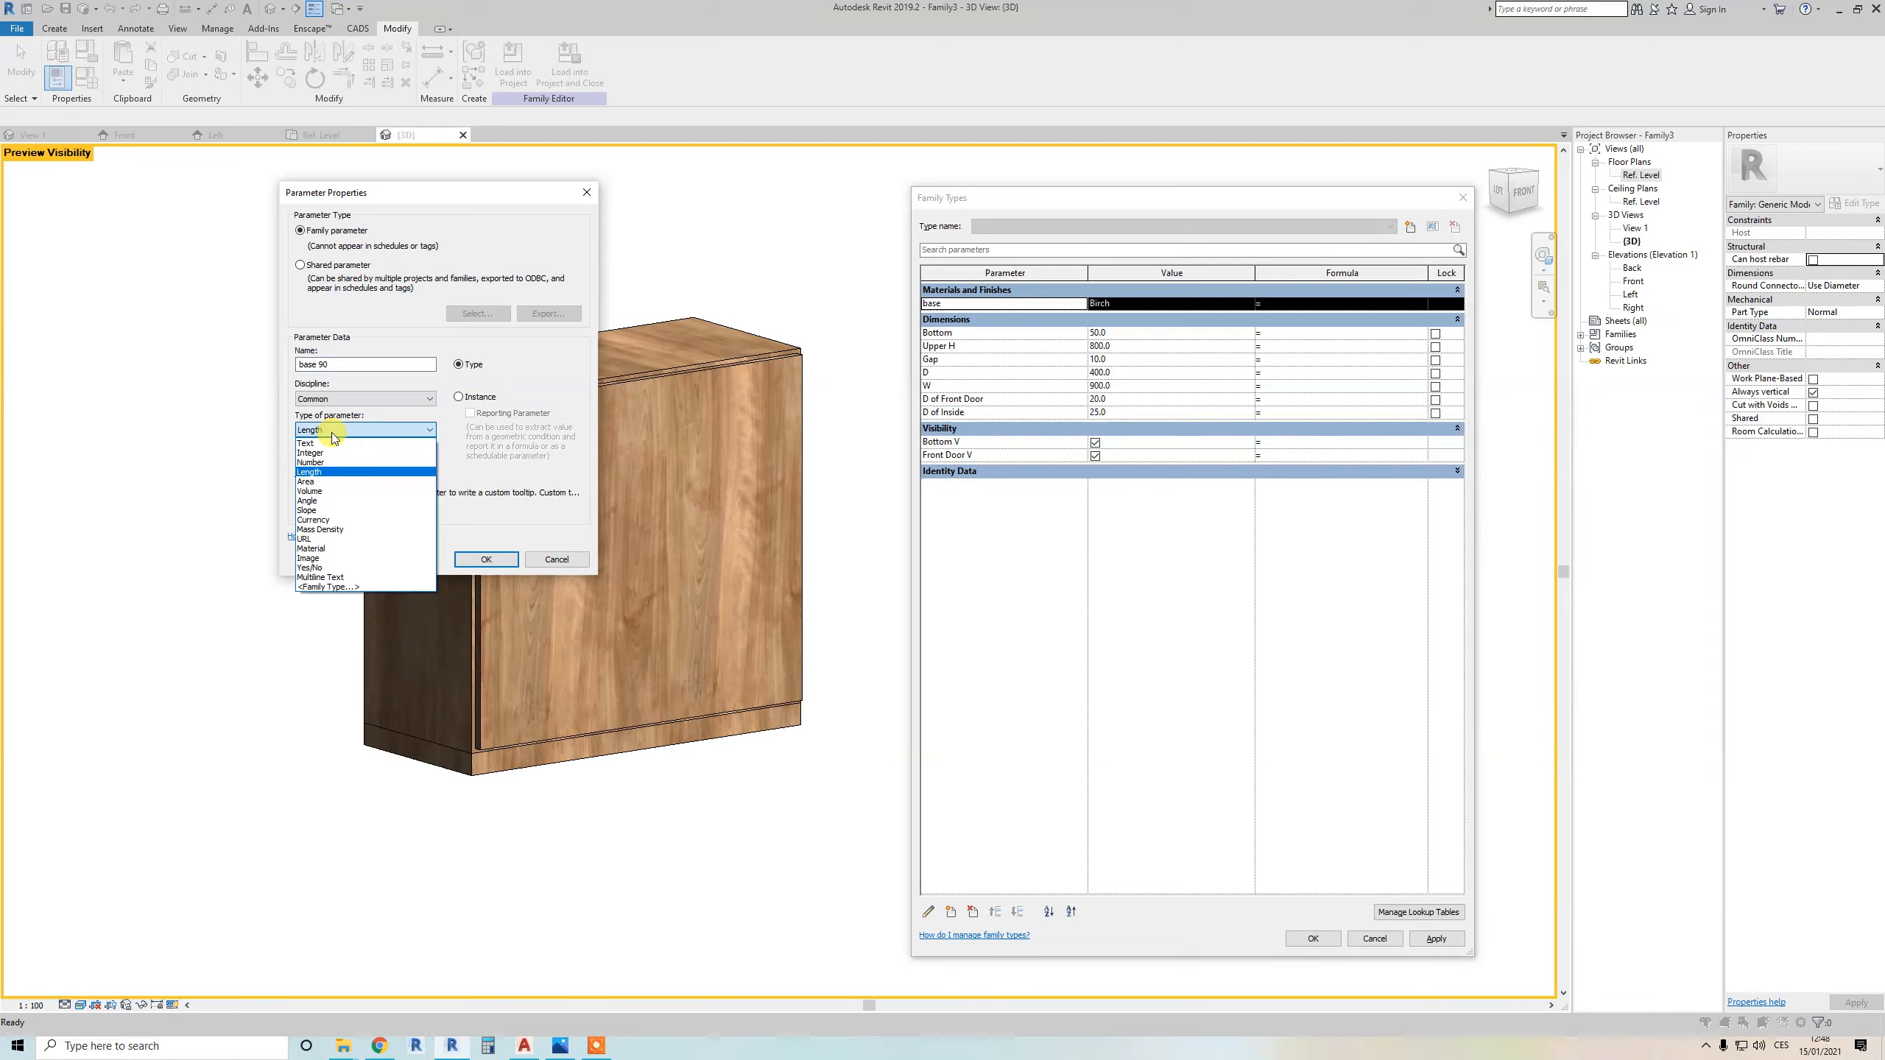
pyautogui.click(321, 549)
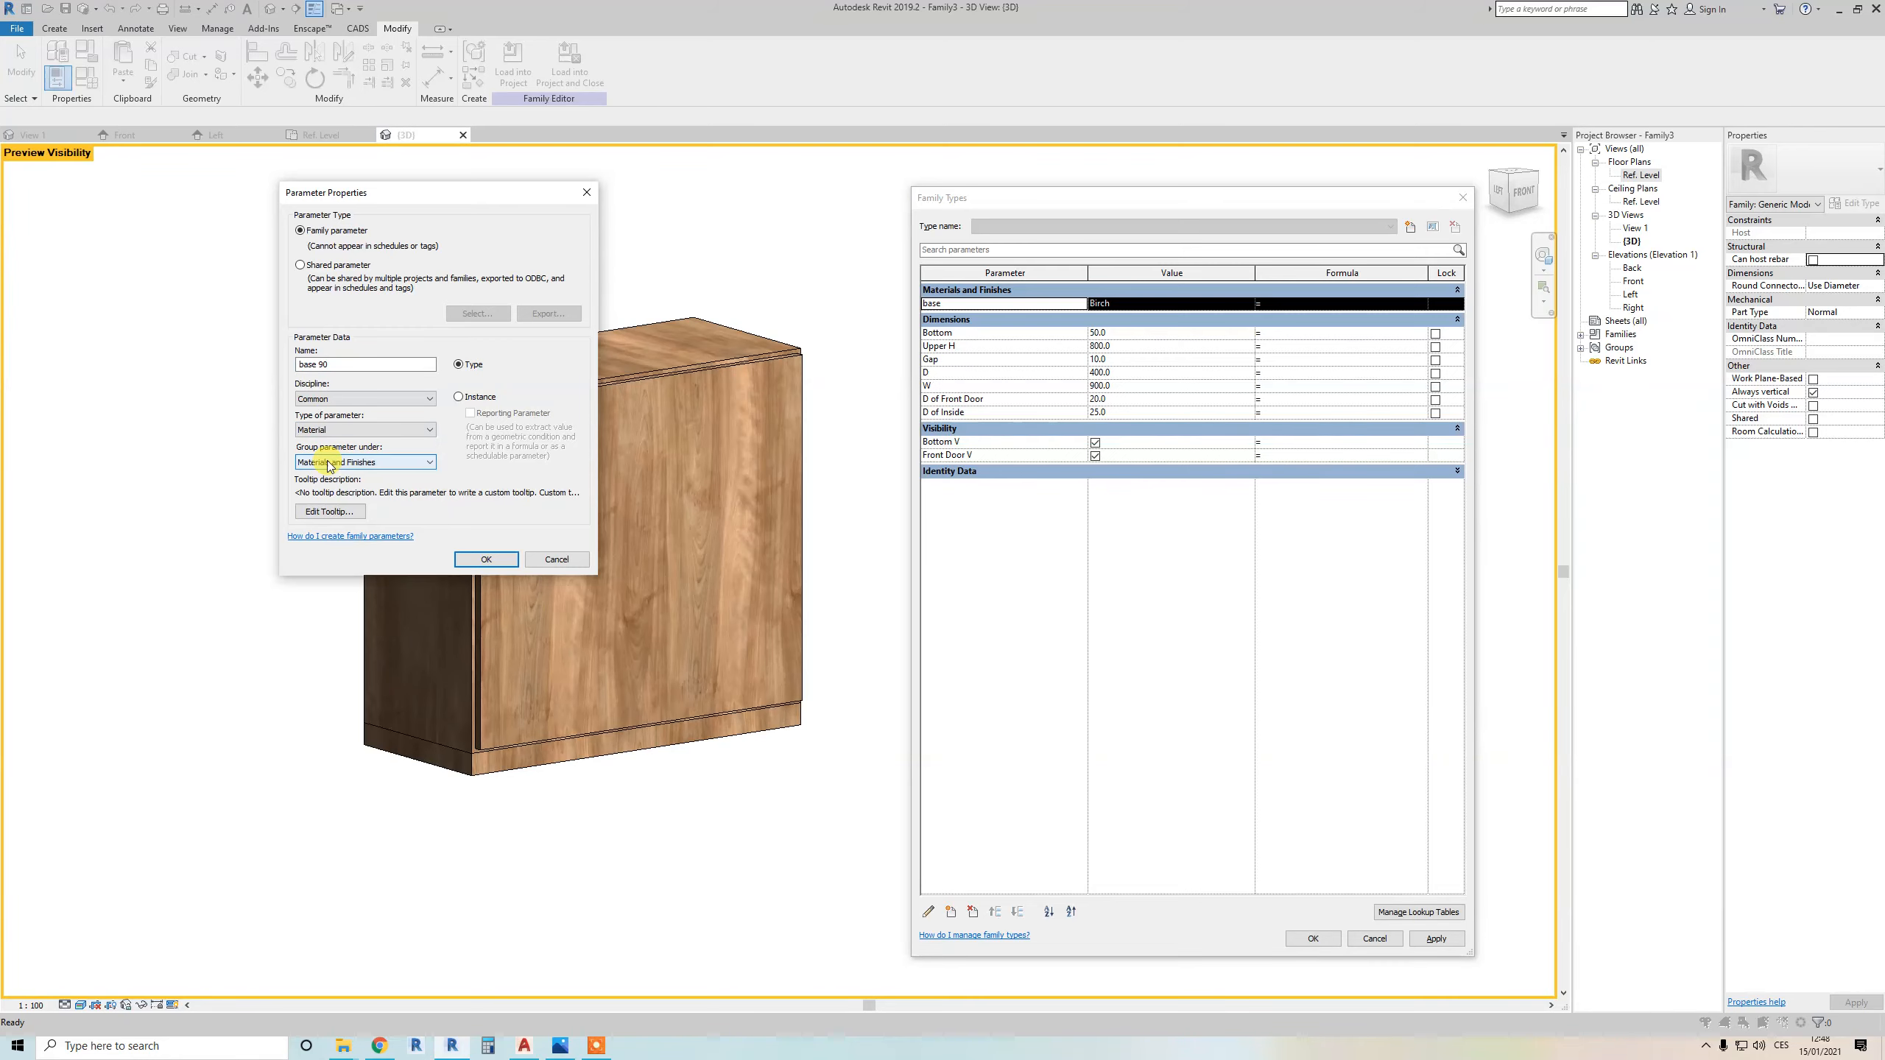
pyautogui.click(484, 560)
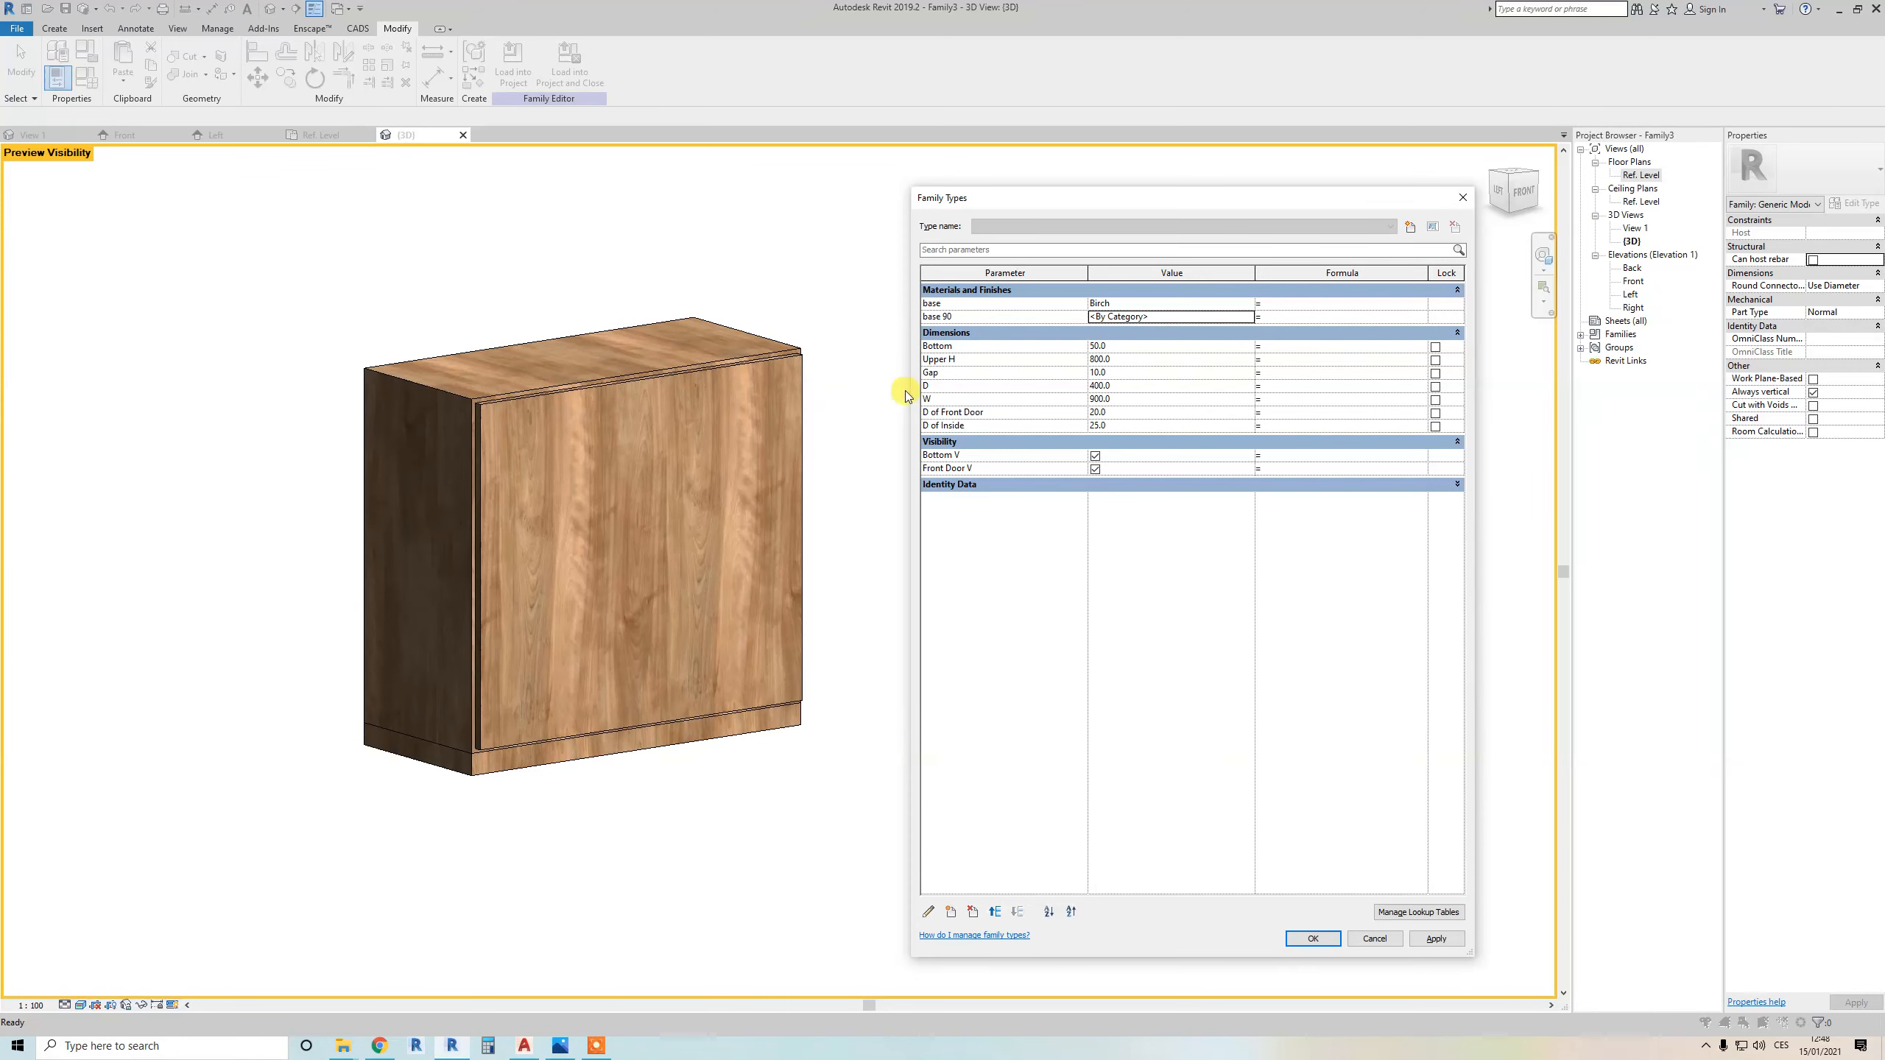
# Duplicate the Birch material for base 90, name the copy Birch 90, and duplicate its appearance asset
pyautogui.click(1251, 319)
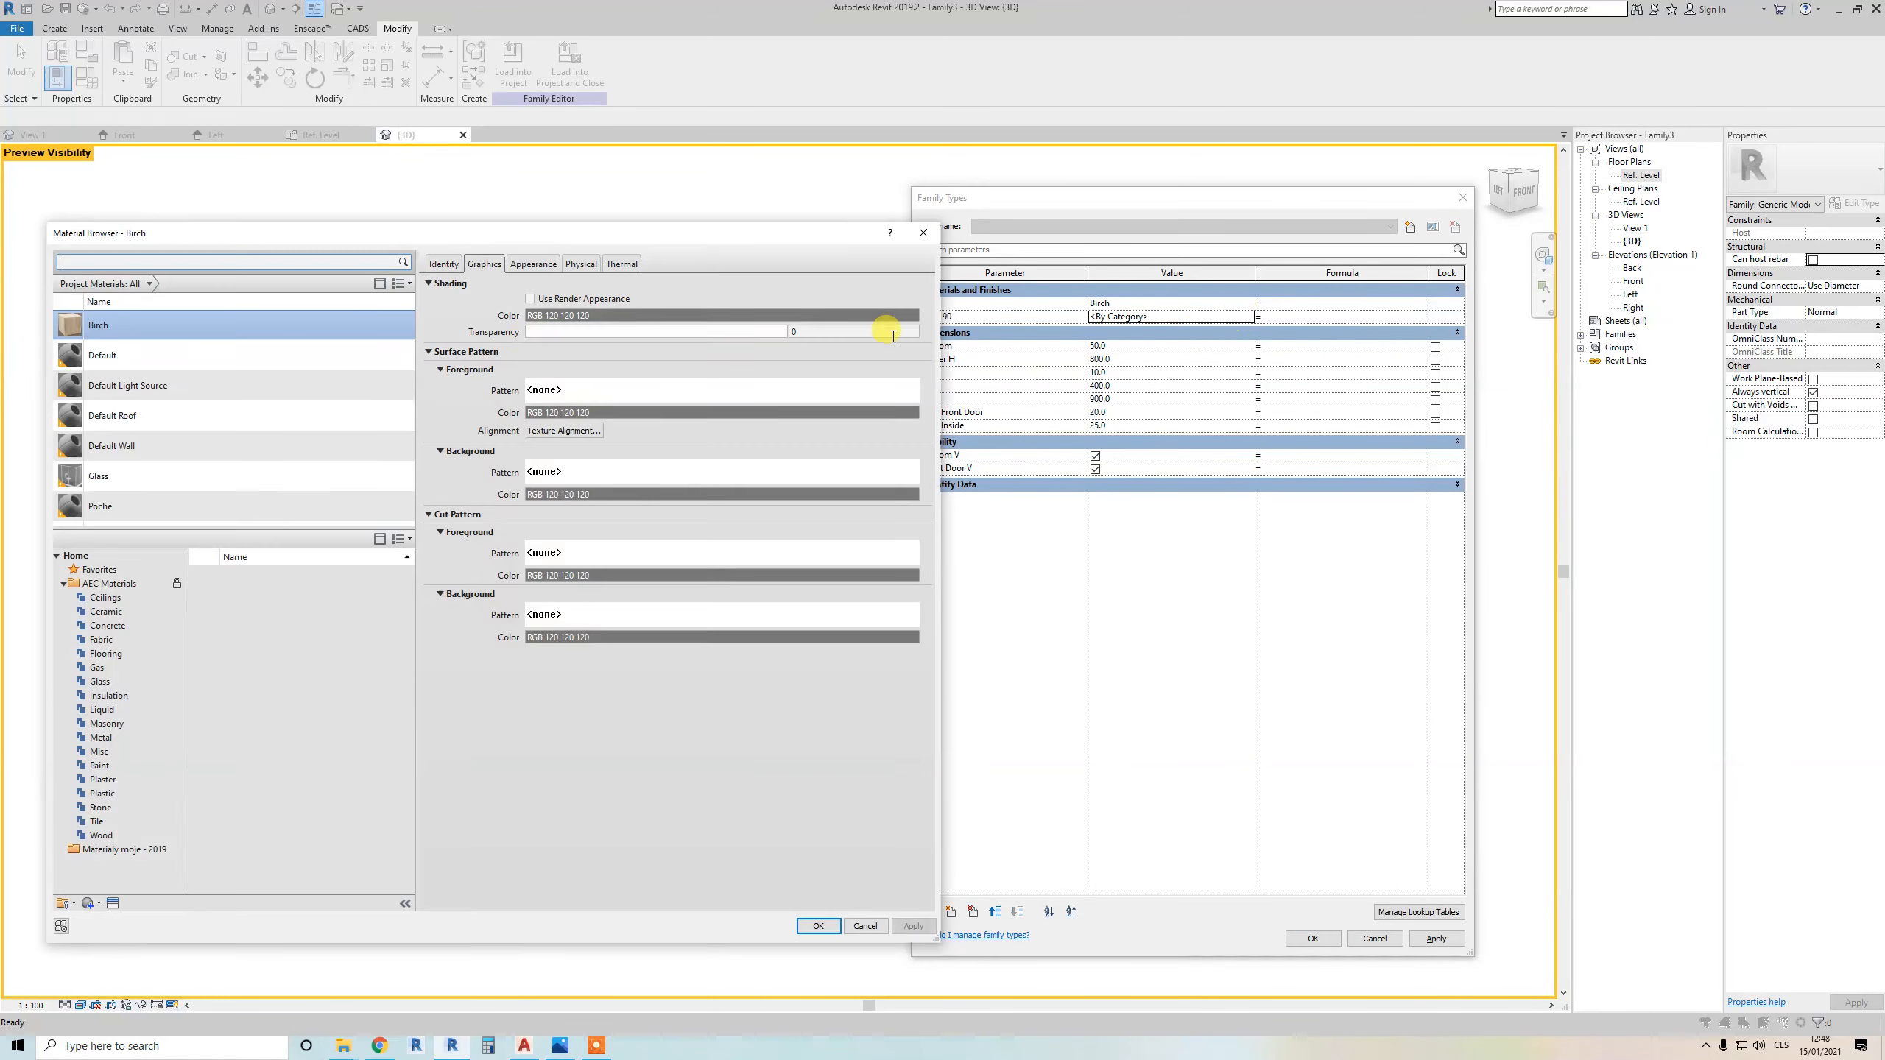
pyautogui.rightClick(175, 340)
pyautogui.click(215, 360)
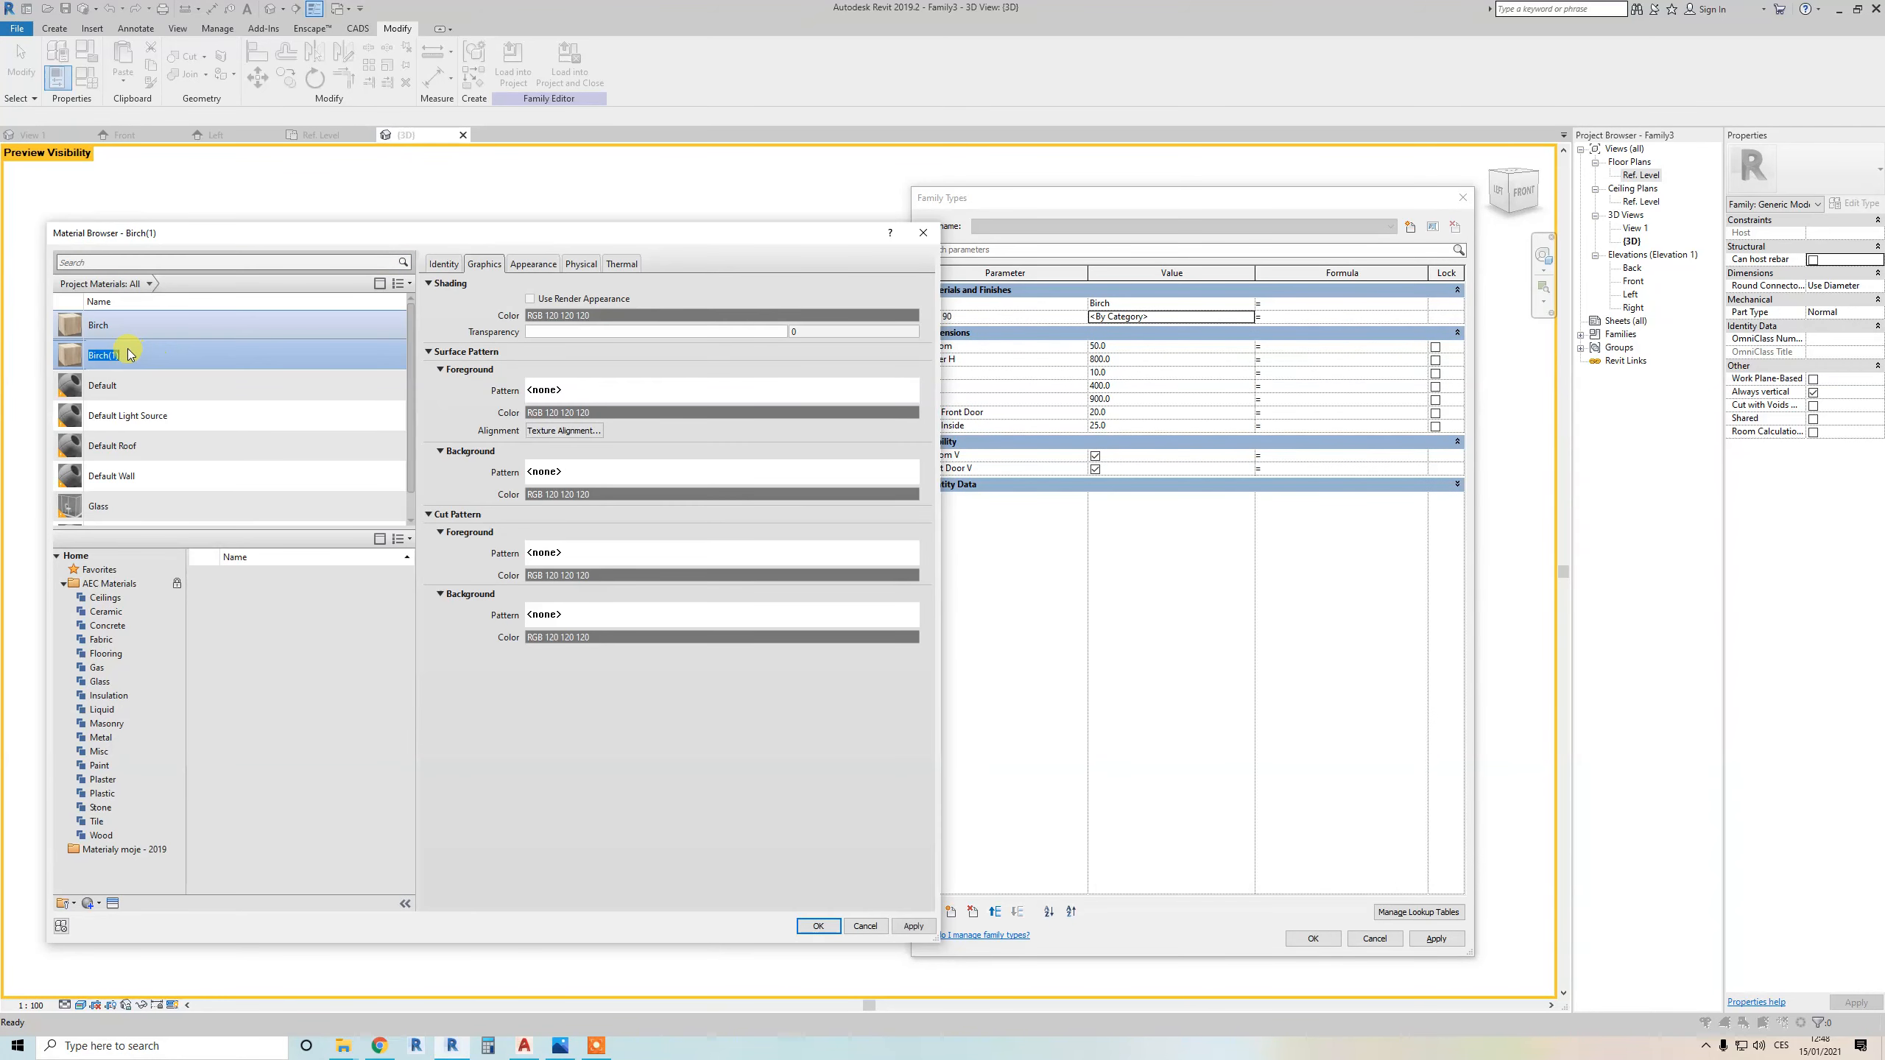
pyautogui.write('Birch 90')
pyautogui.click(544, 263)
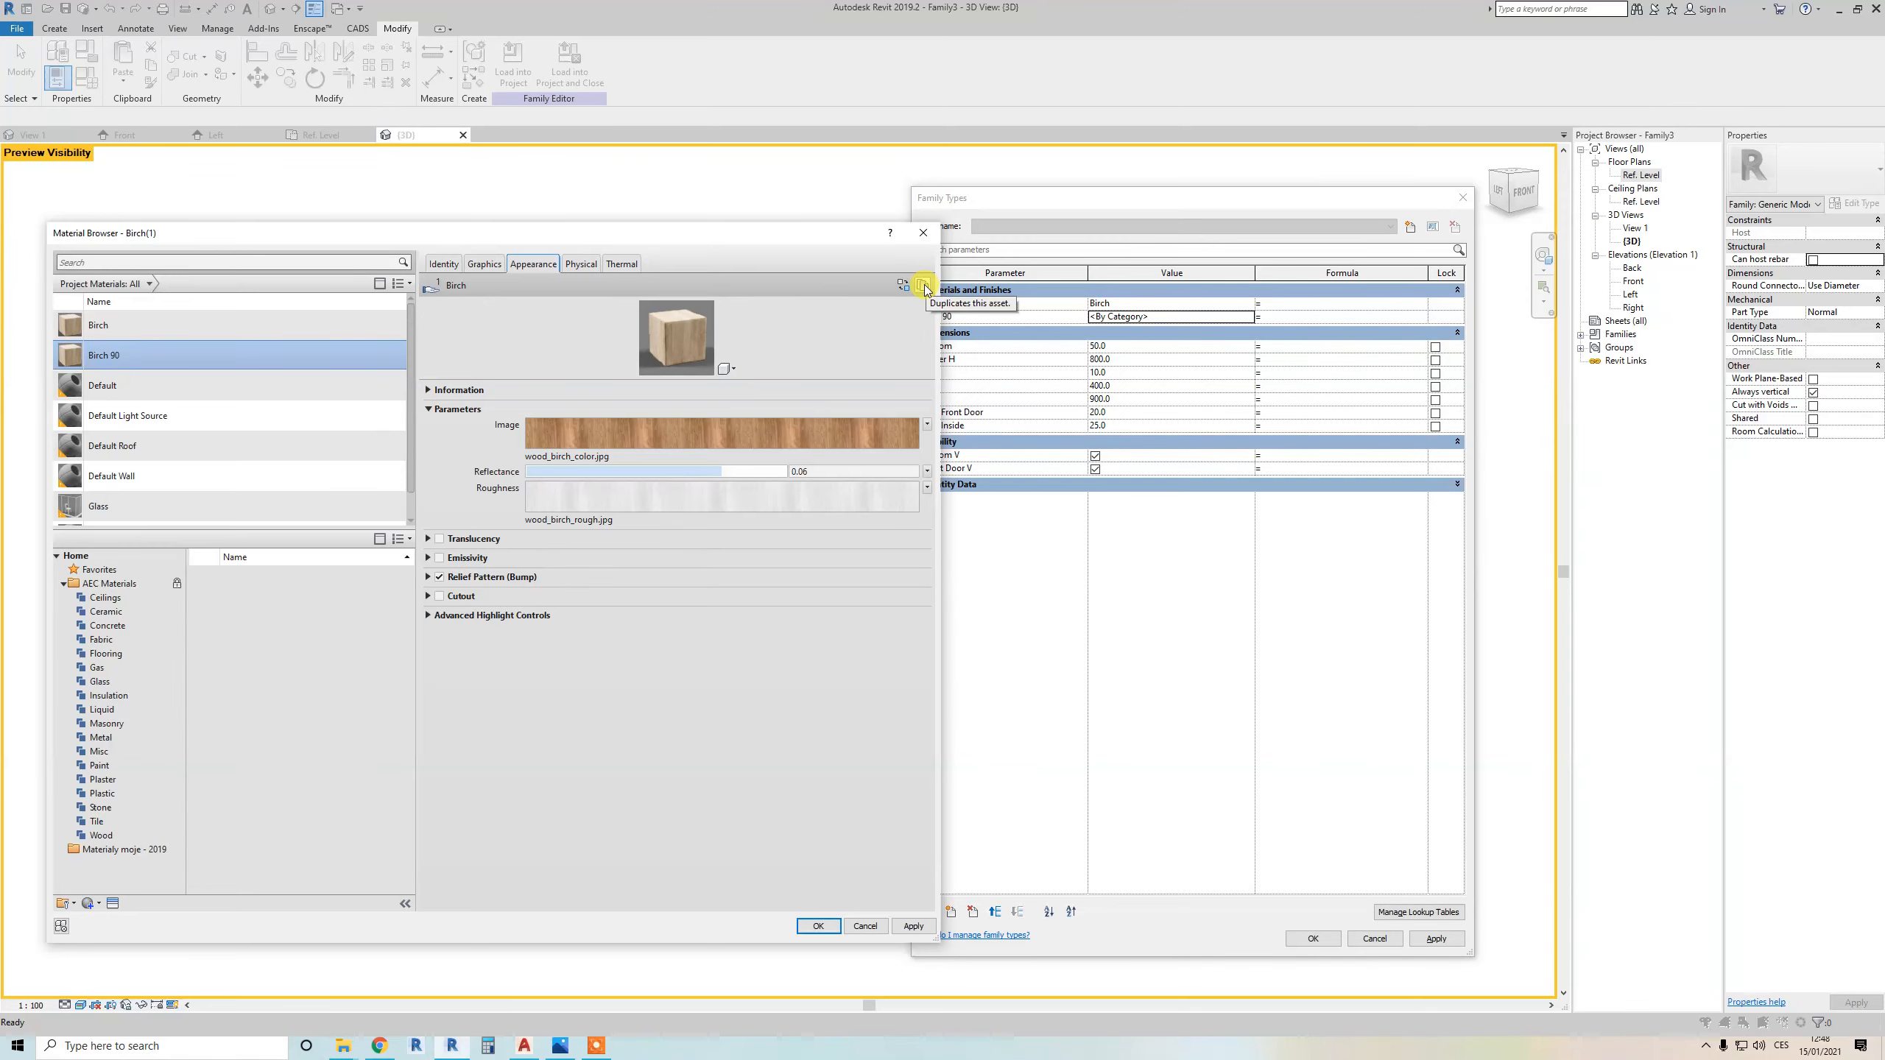
pyautogui.click(923, 286)
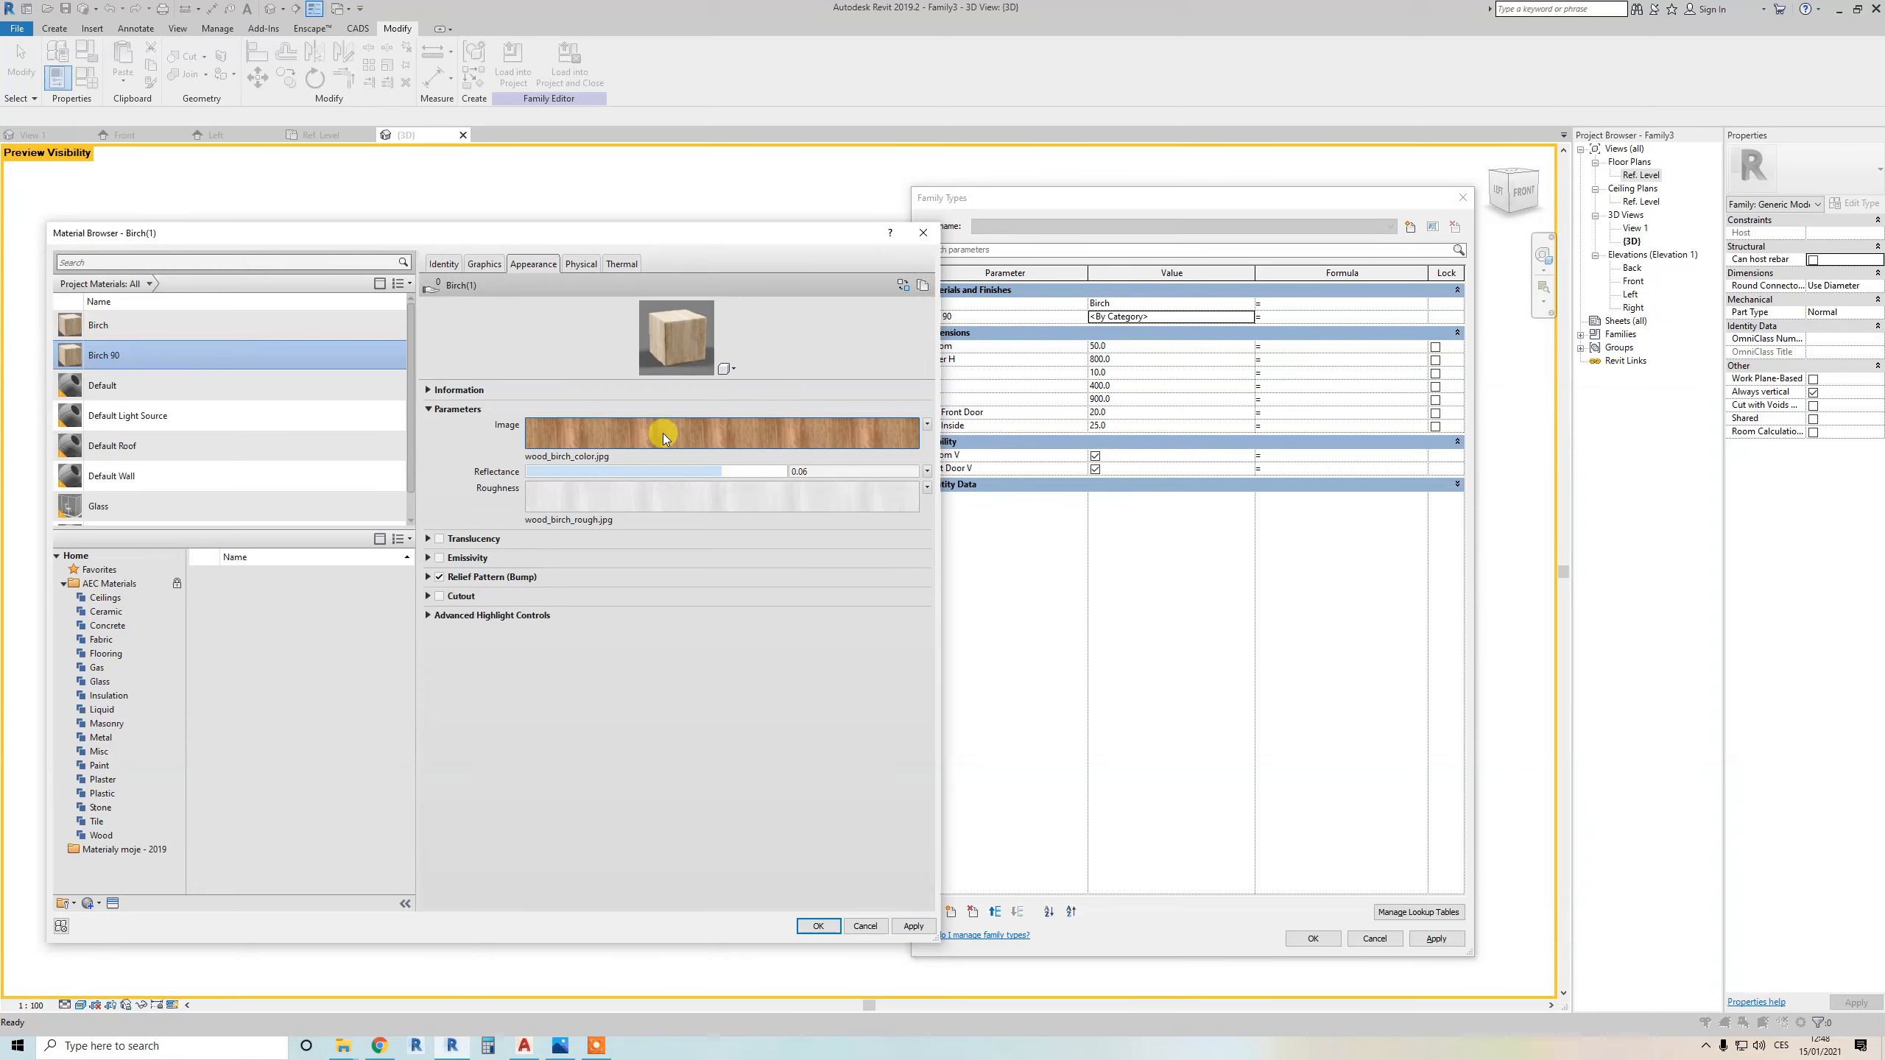
# Link the texture transforms of Birch 90, set its image rotation to 90°, and assign the material to base 90
pyautogui.click(604, 436)
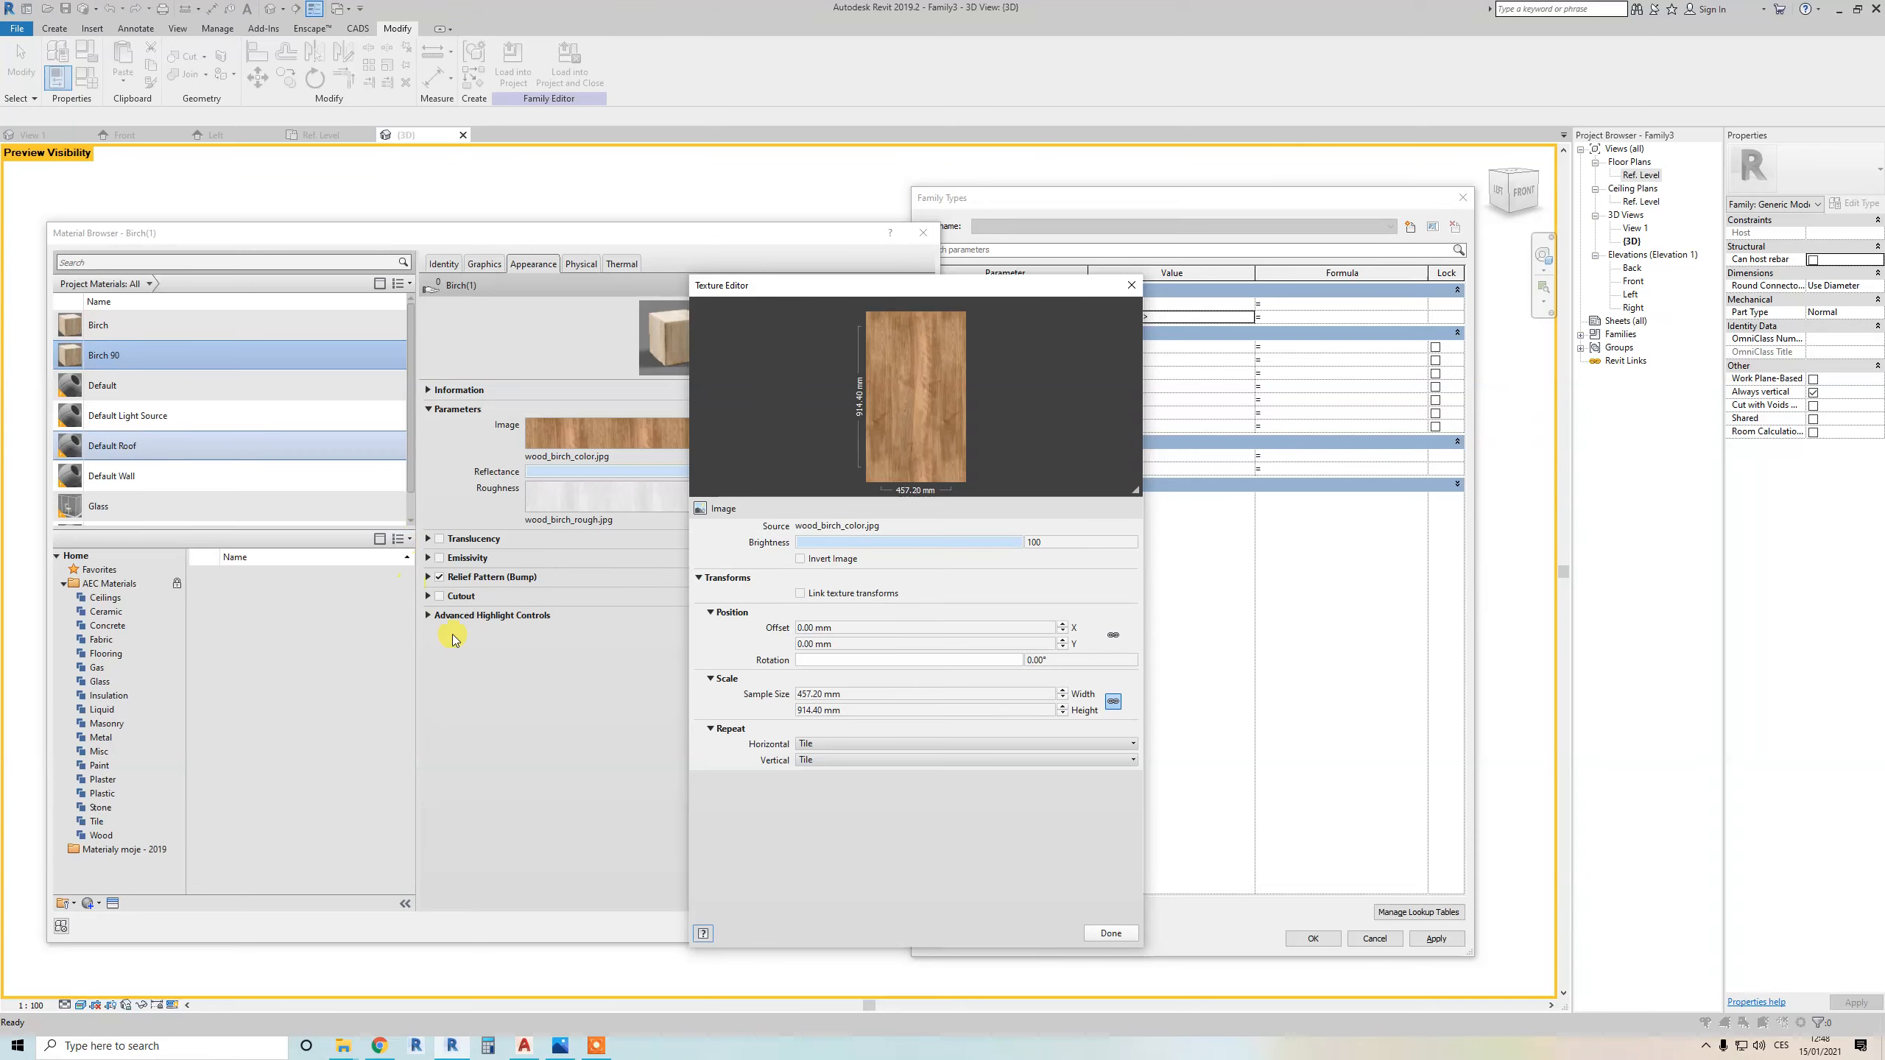
pyautogui.click(805, 641)
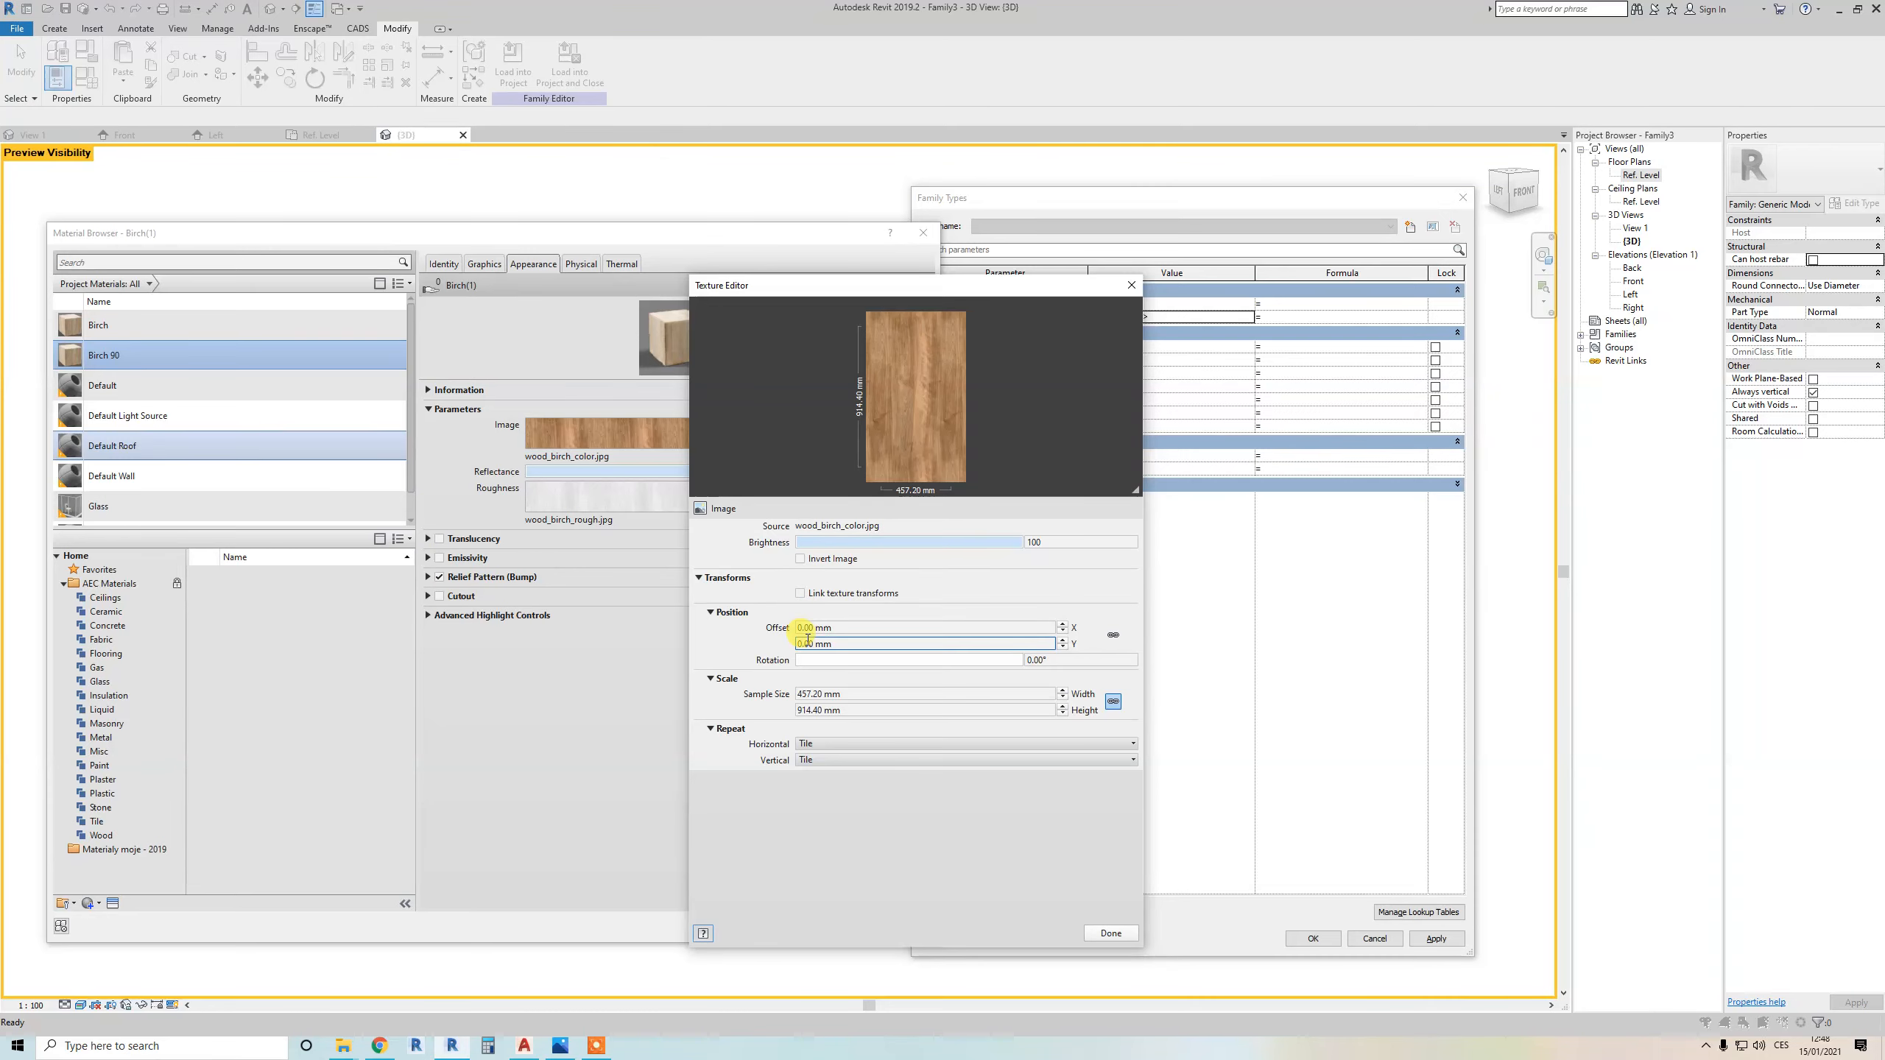
pyautogui.click(800, 594)
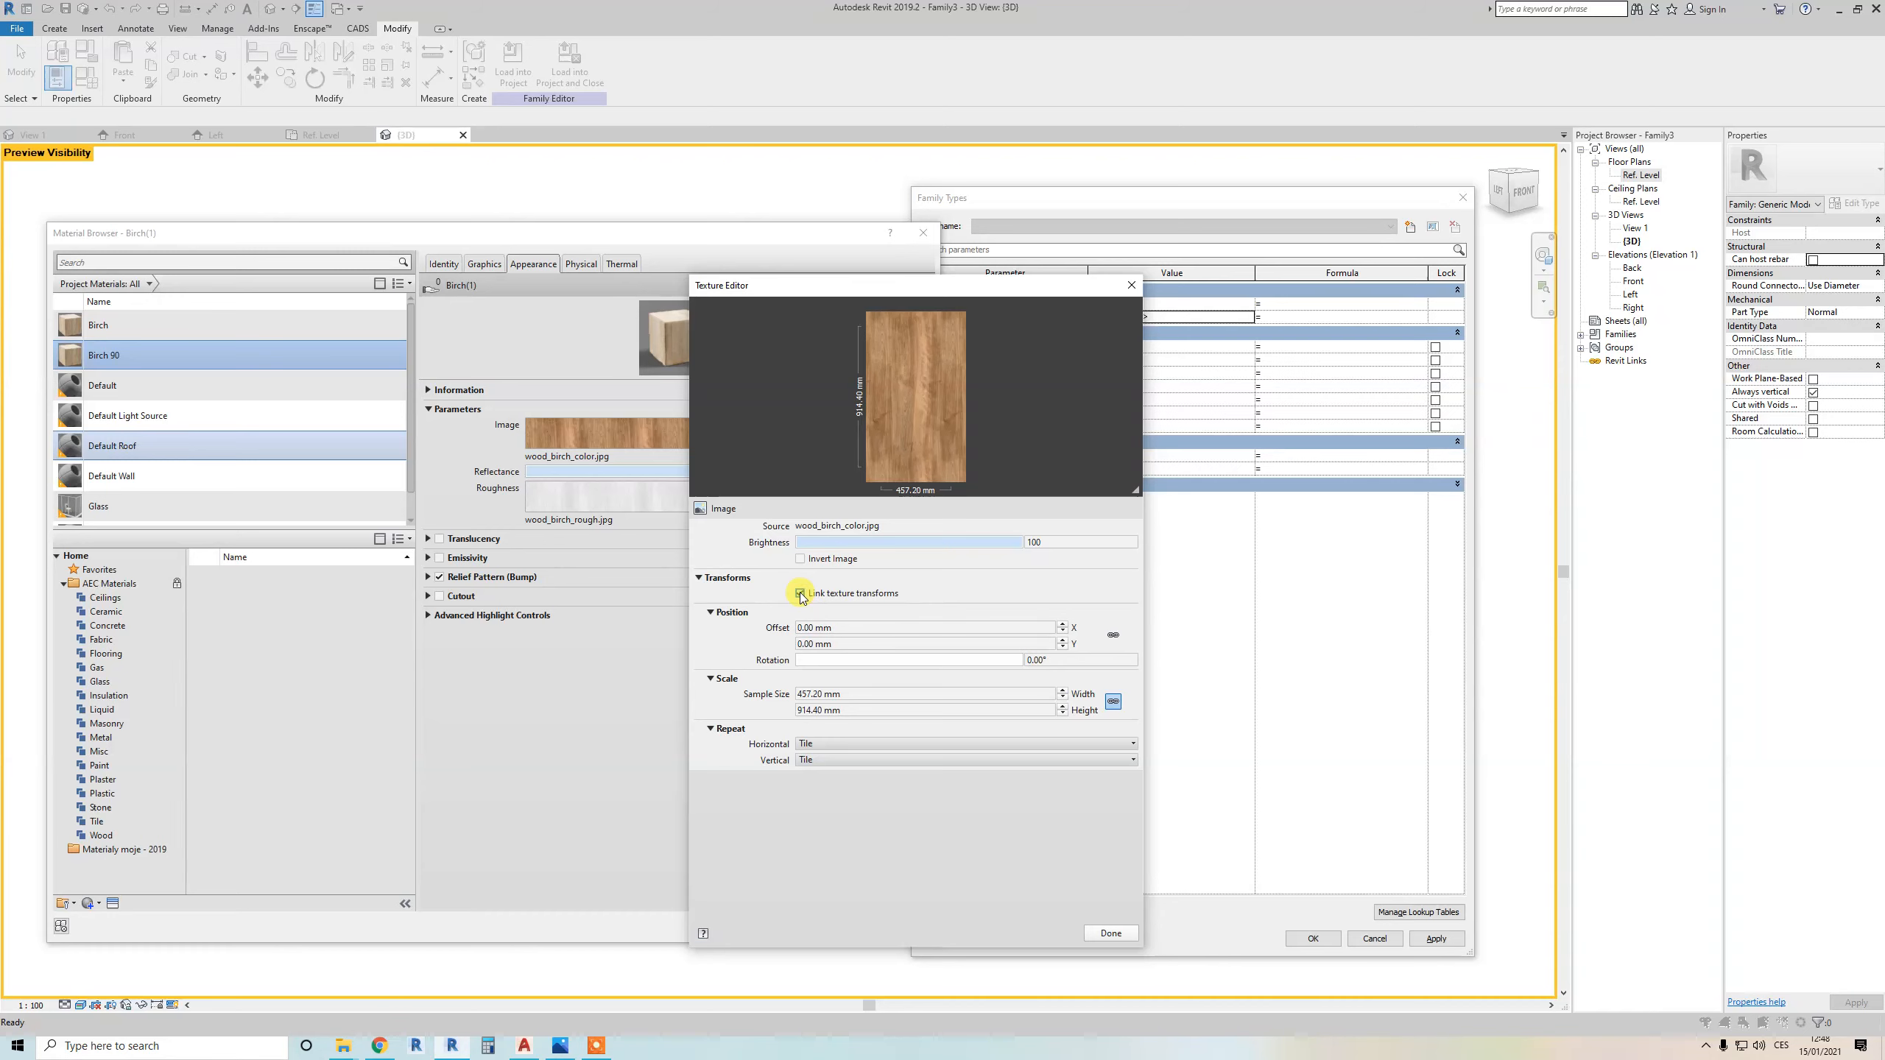
pyautogui.click(1064, 659)
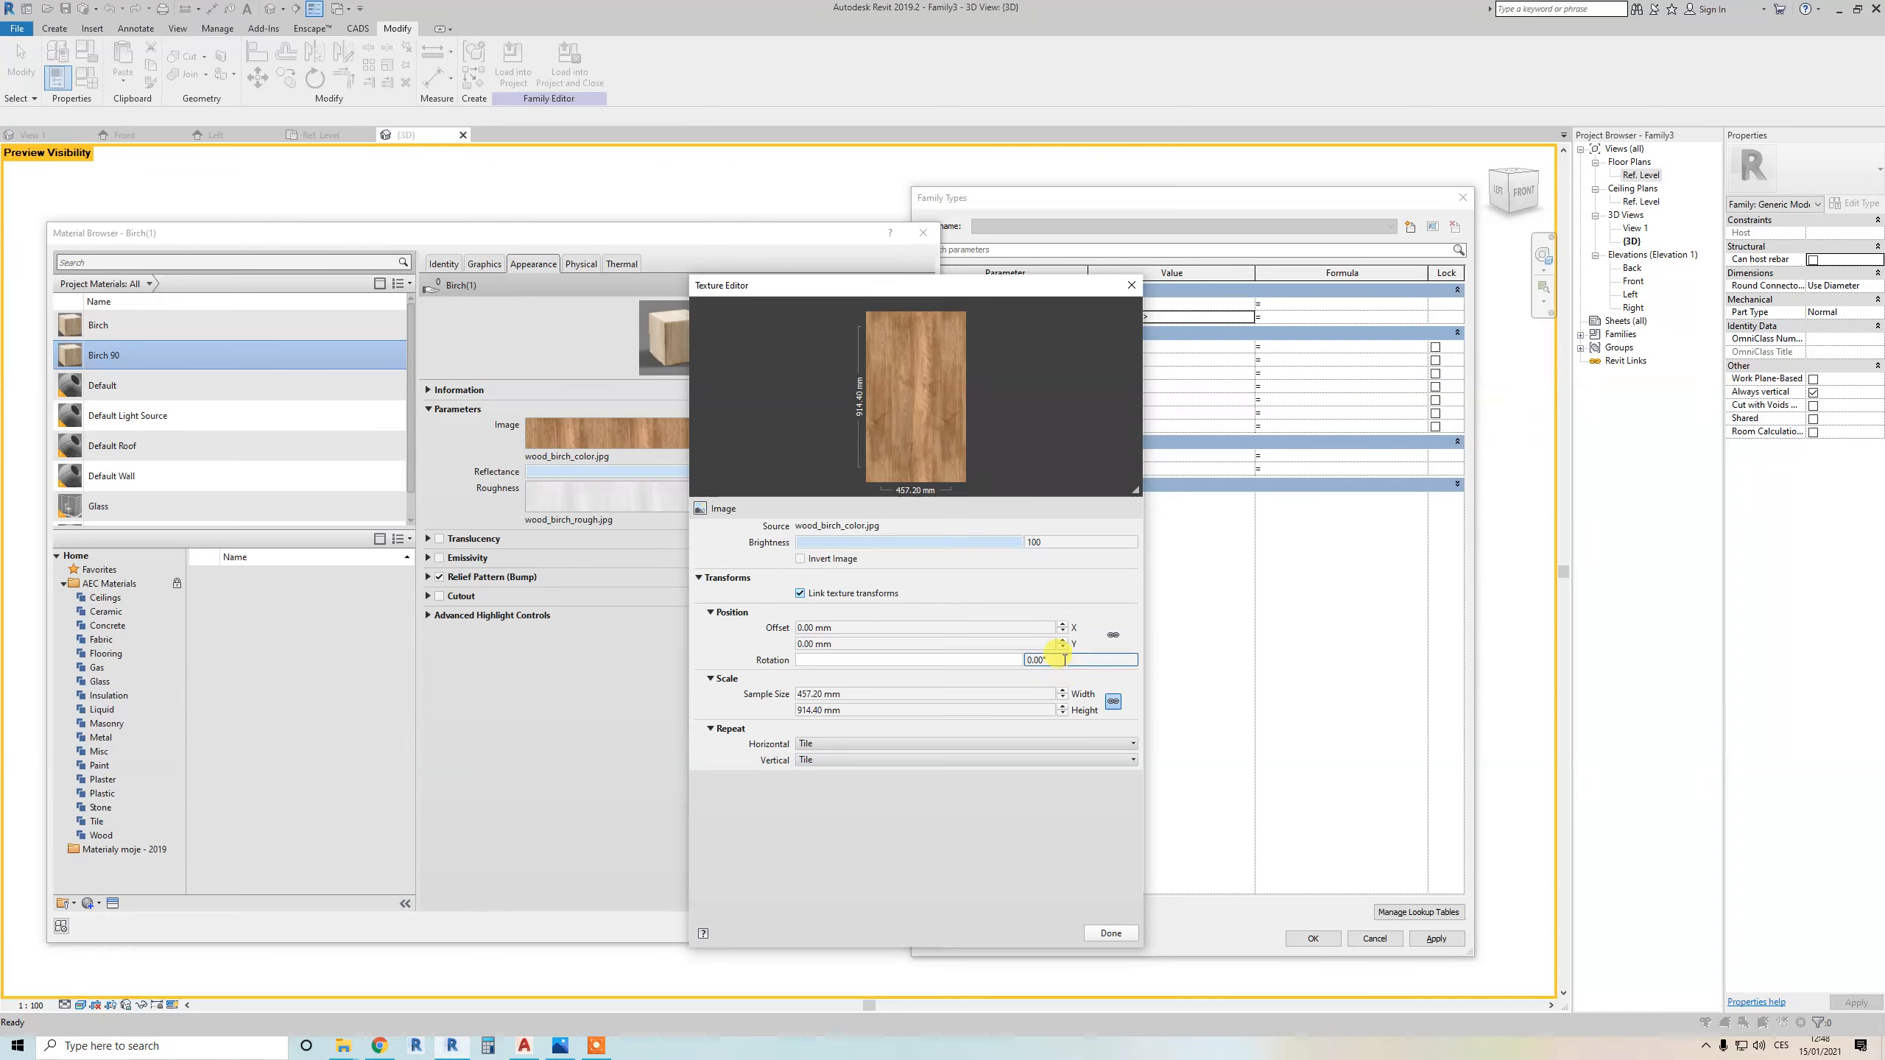
pyautogui.doubleClick(1063, 659)
pyautogui.write('90')
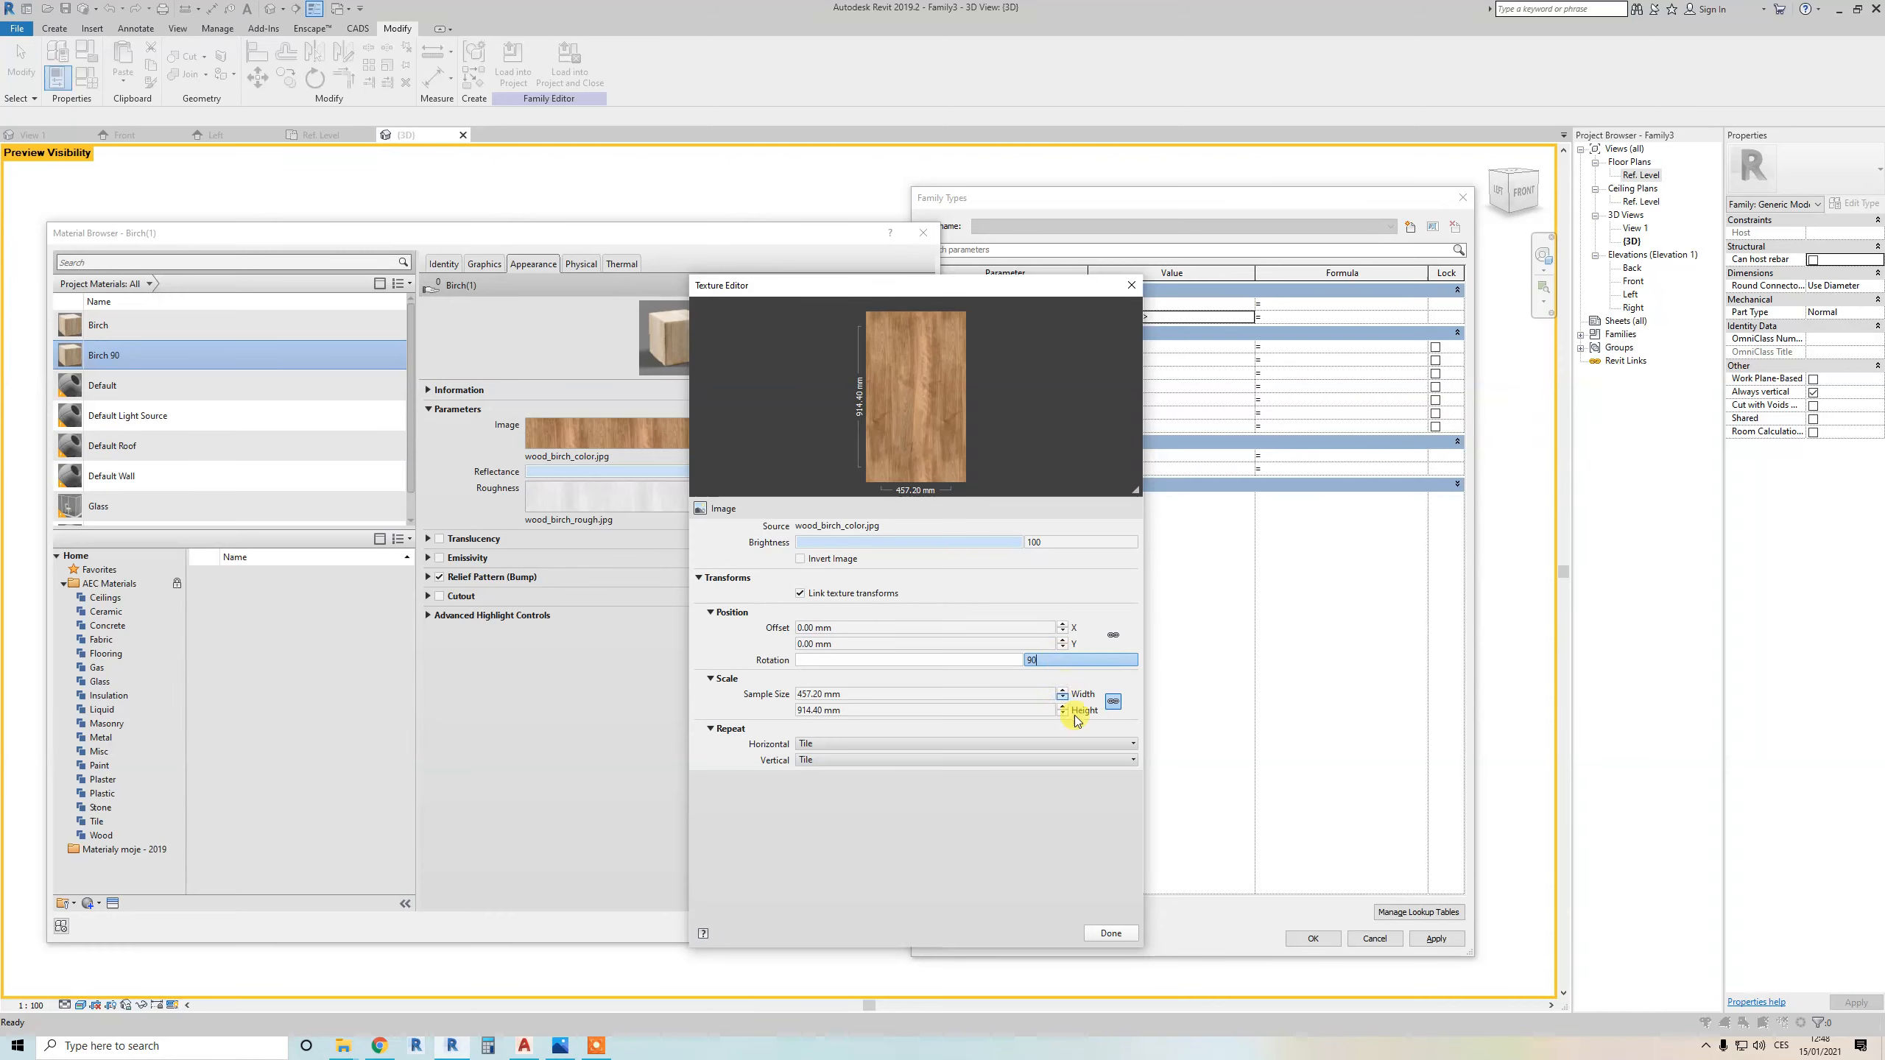
pyautogui.click(1111, 935)
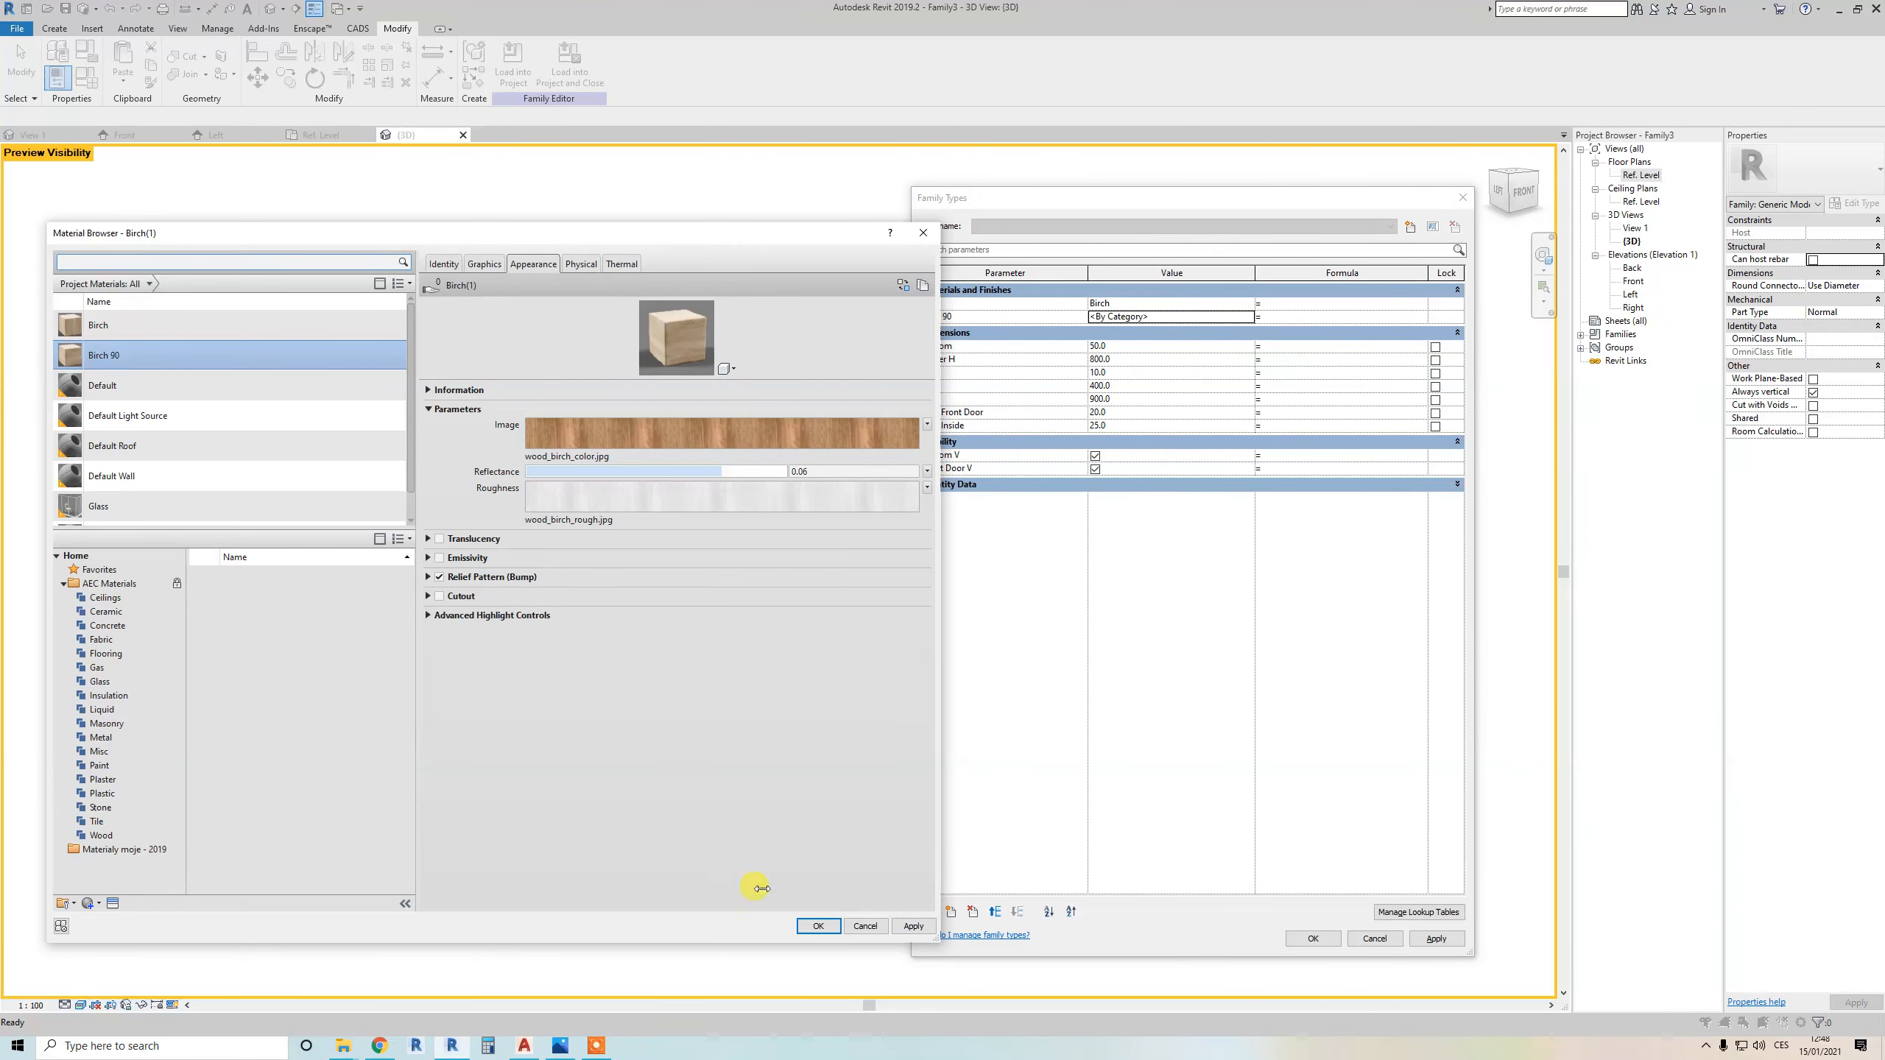
pyautogui.click(818, 926)
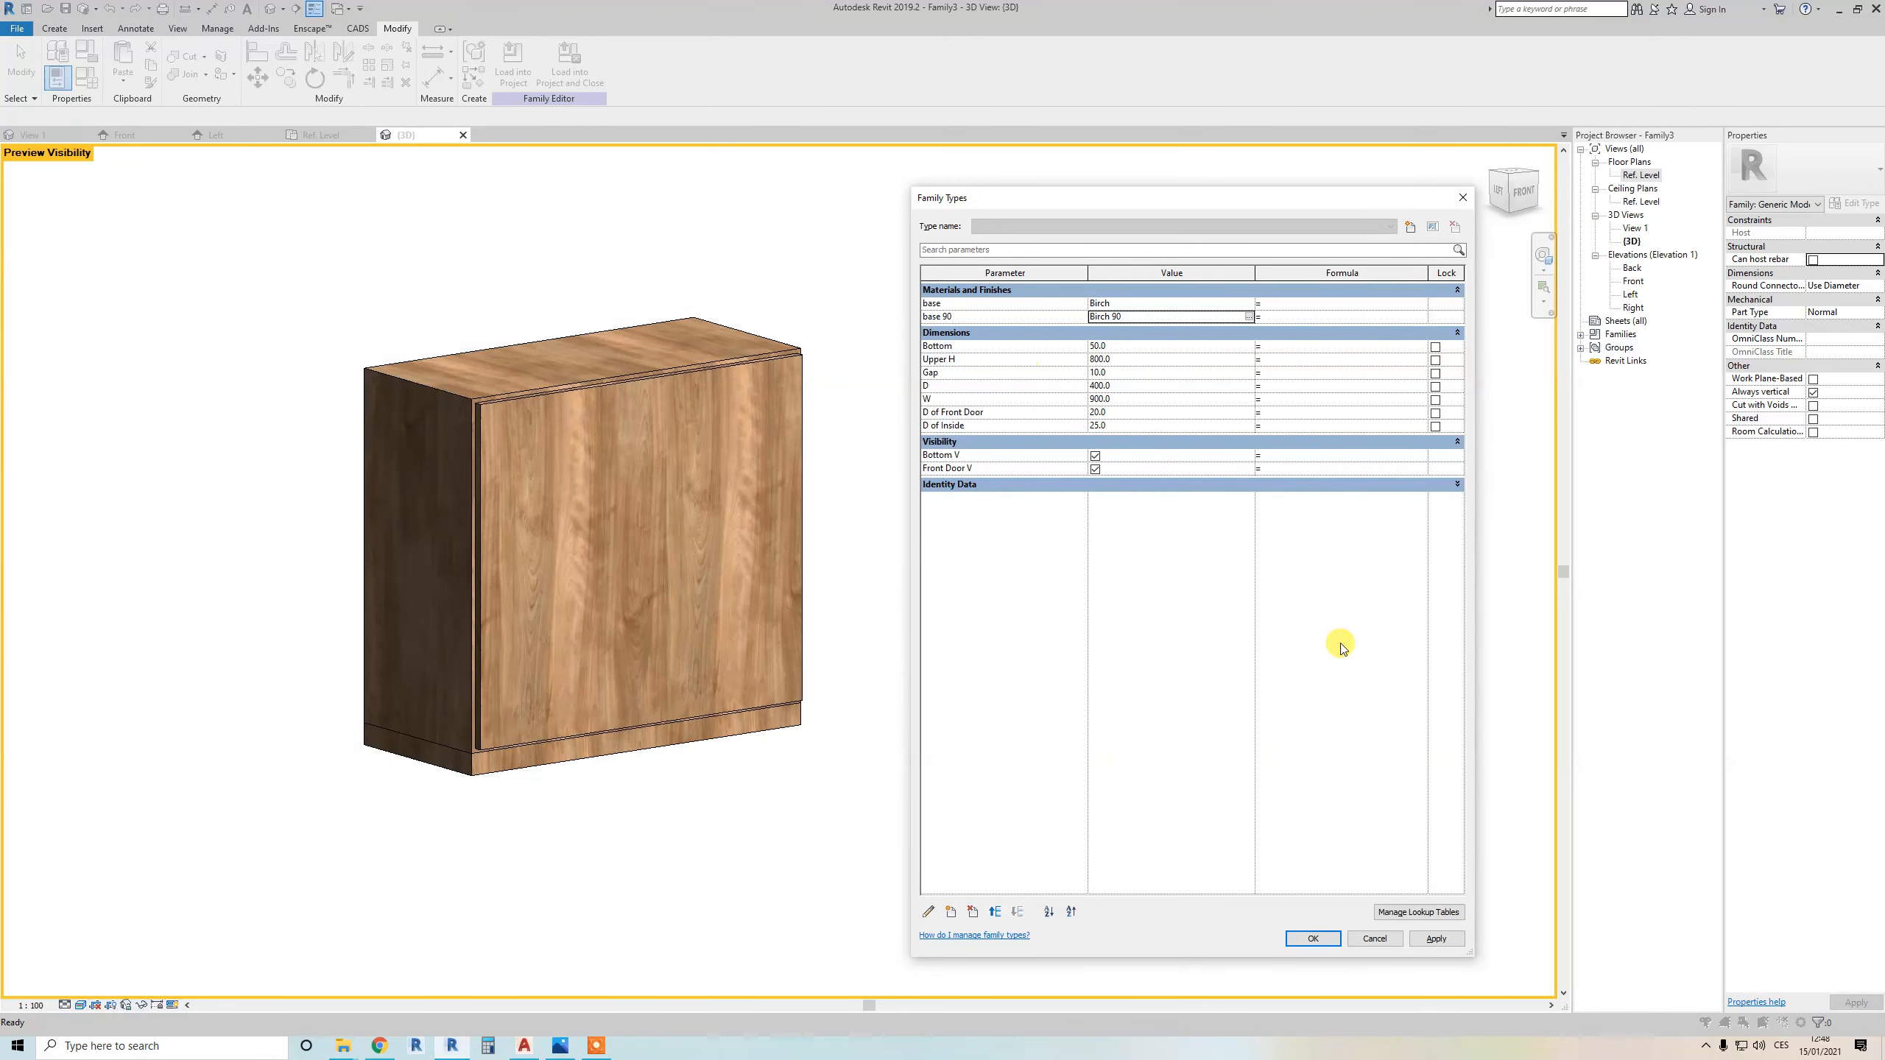
pyautogui.click(1313, 940)
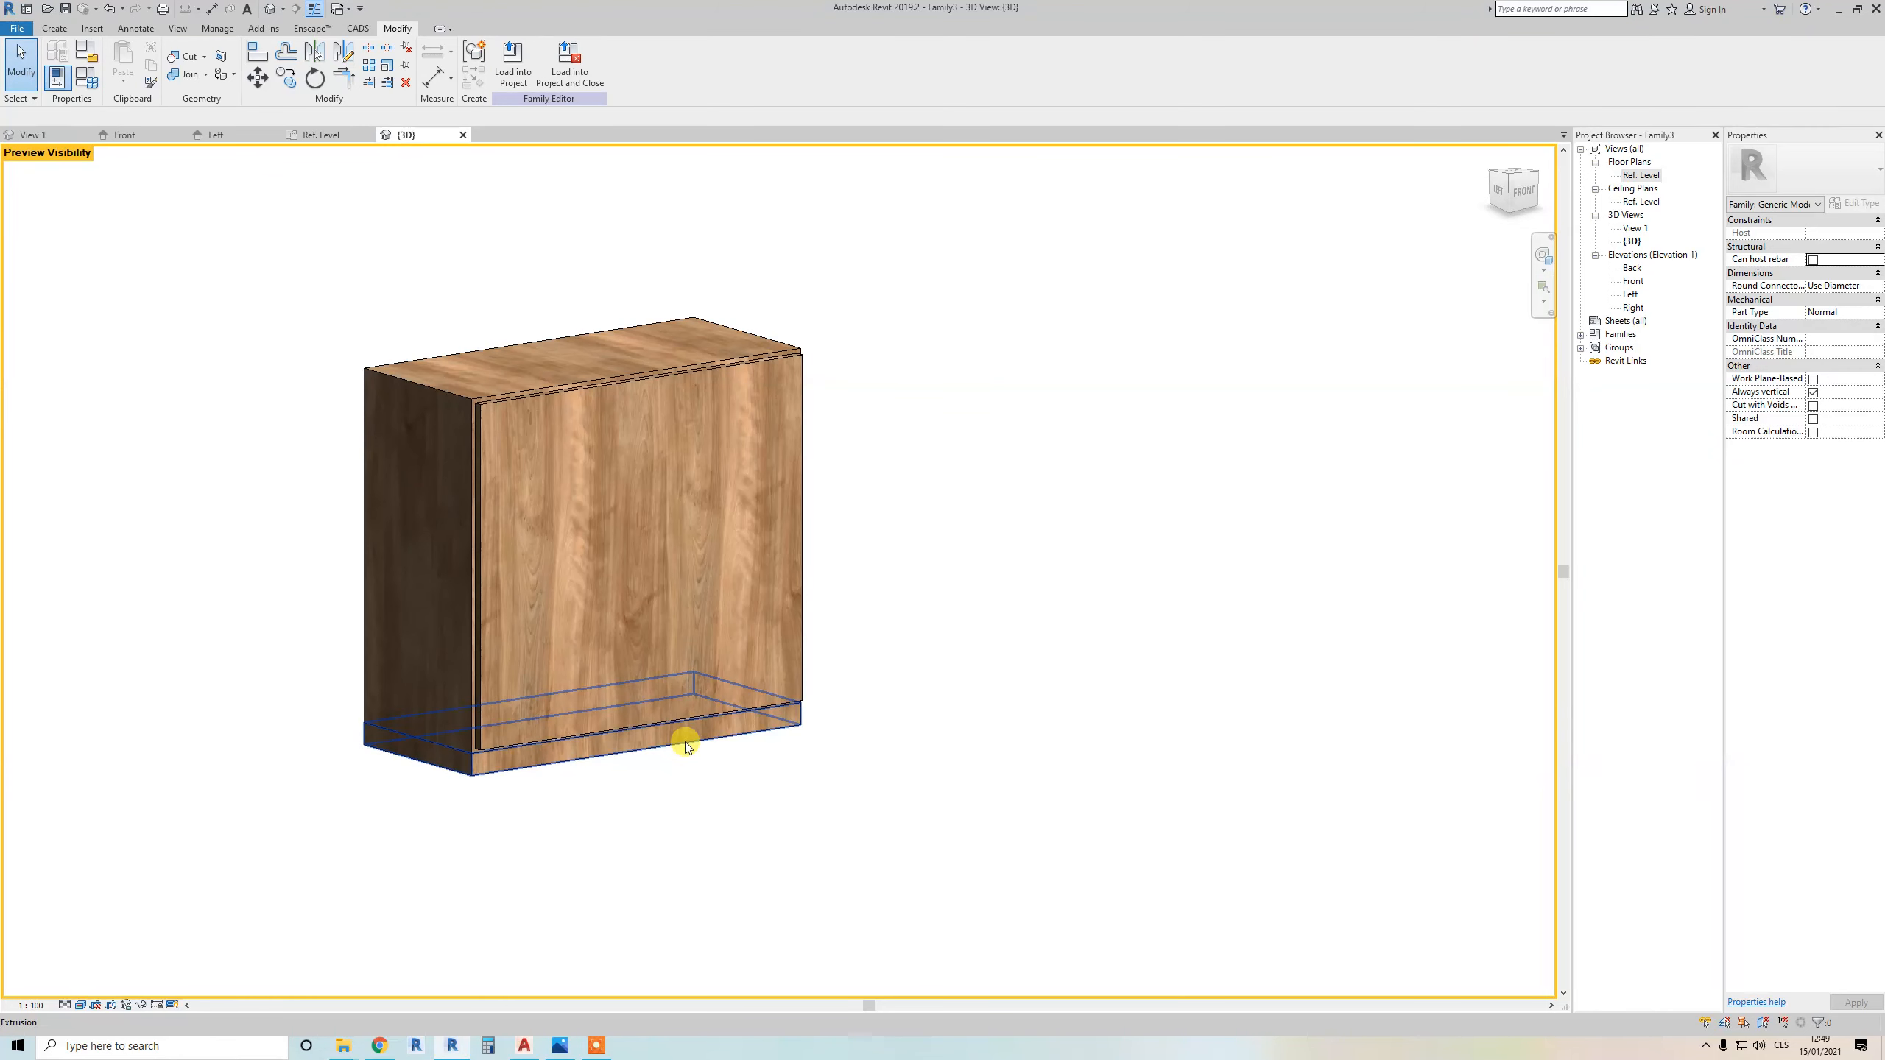
# Associate the material of the cabinet's bottom plinth extrusion with the base 90 parameter
pyautogui.click(608, 752)
pyautogui.click(1879, 327)
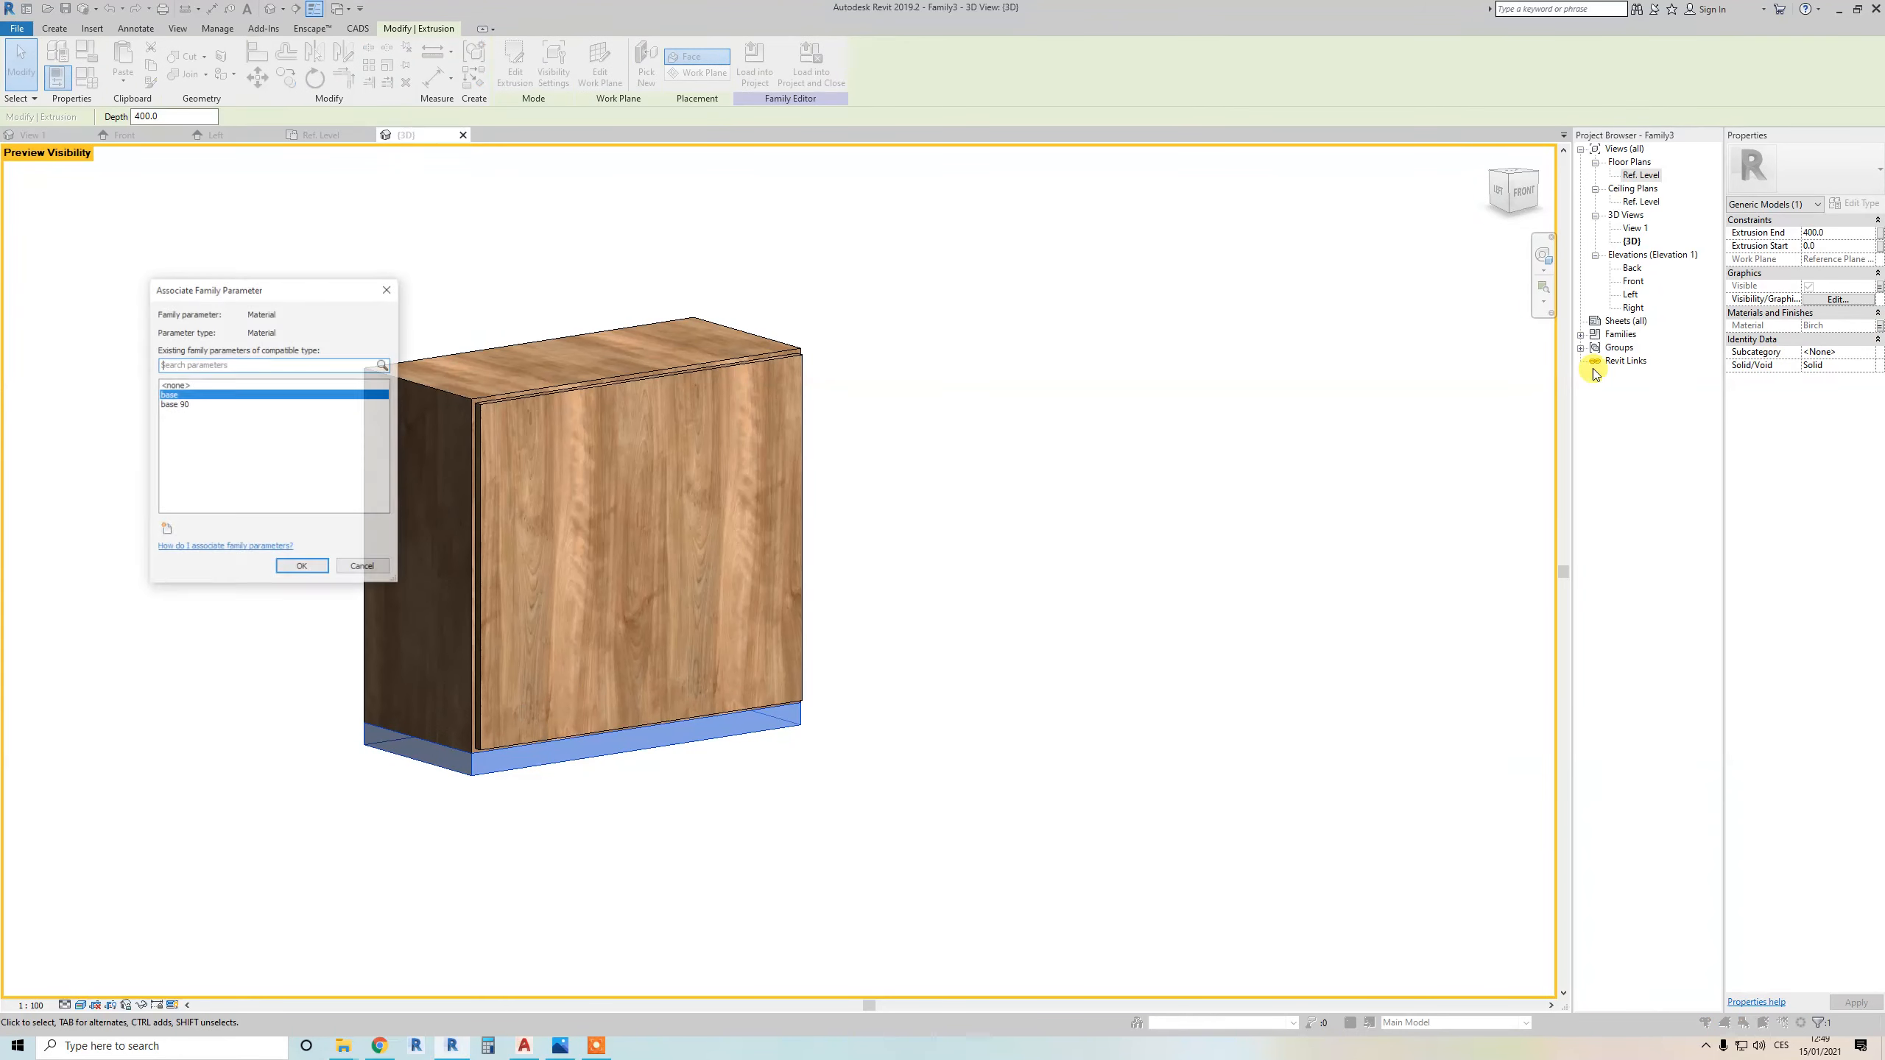
pyautogui.click(200, 404)
pyautogui.click(305, 569)
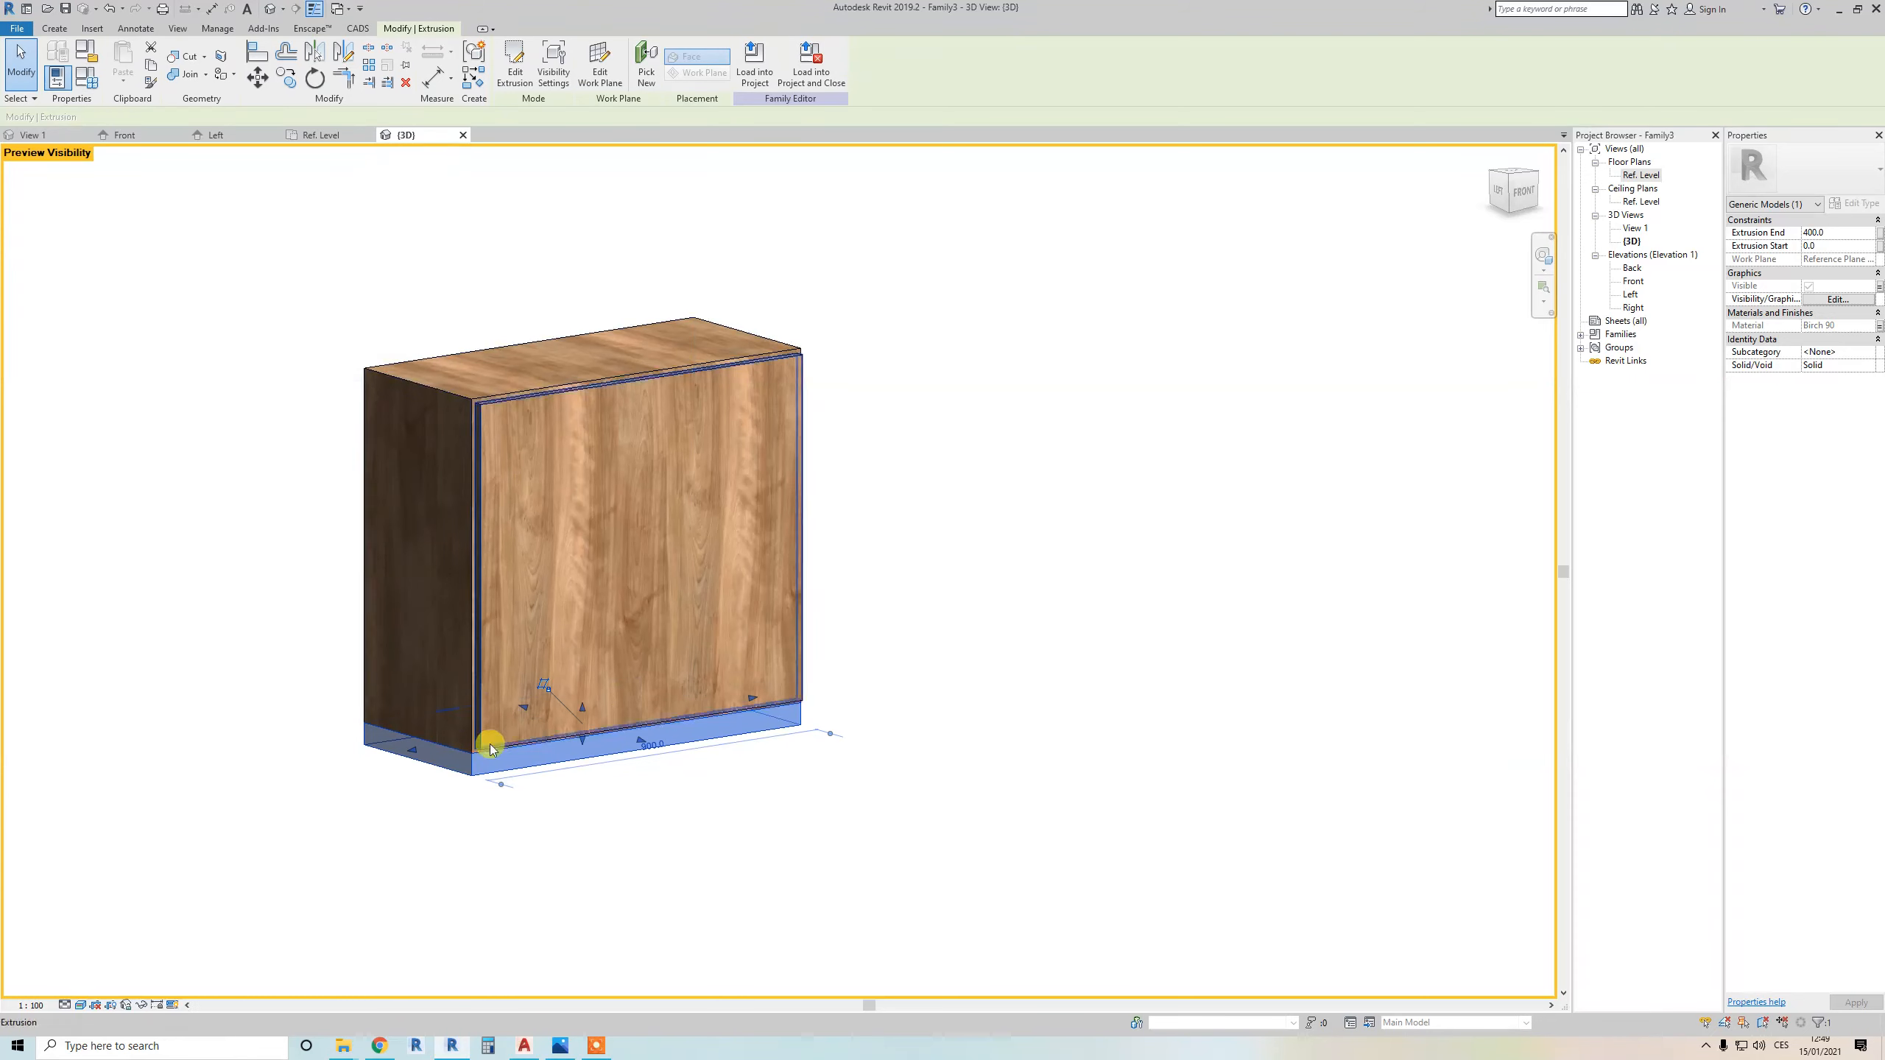
pyautogui.click(501, 823)
# Turn Front Door V off in the family types and apply it to show the cabinet interior
pyautogui.scroll(4, 489, 796)
pyautogui.keyDown('shift'); pyautogui.moveTo(490, 795); pyautogui.dragTo(618, 640, button='middle'); pyautogui.keyUp('shift')
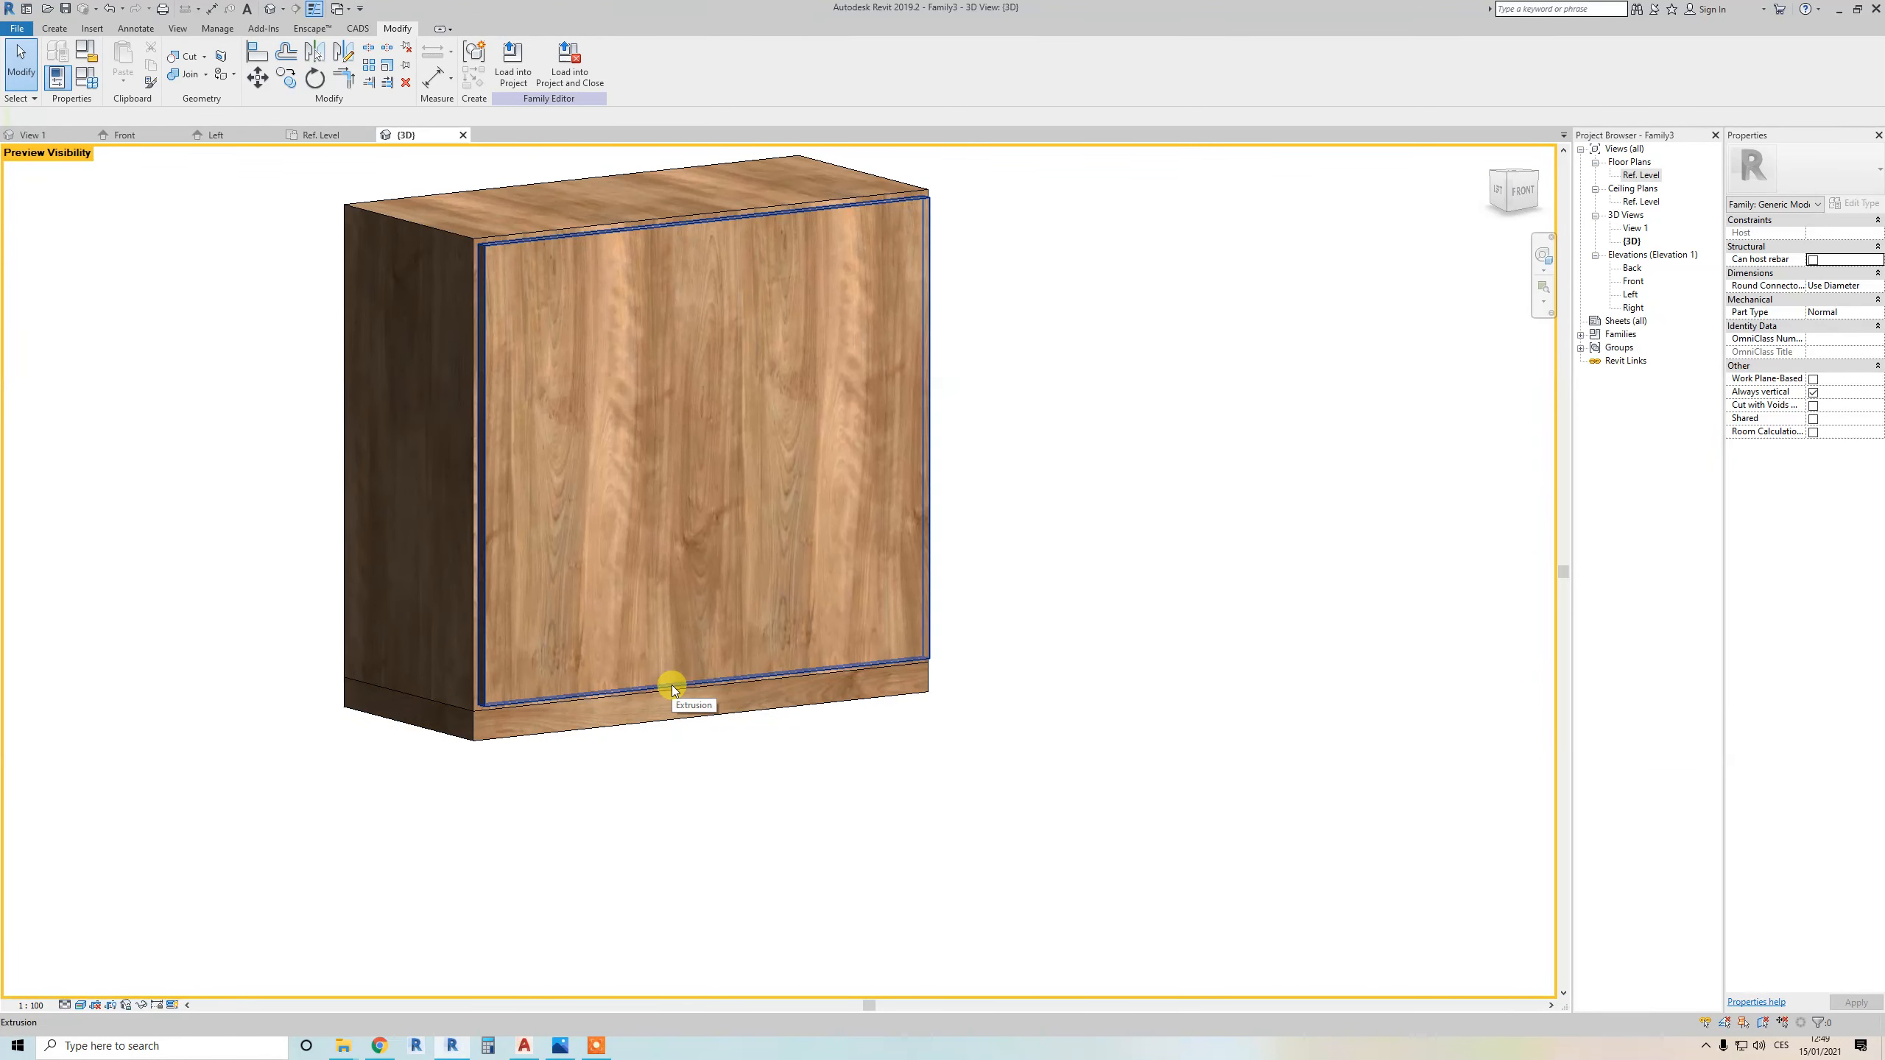
pyautogui.scroll(-2, 672, 686)
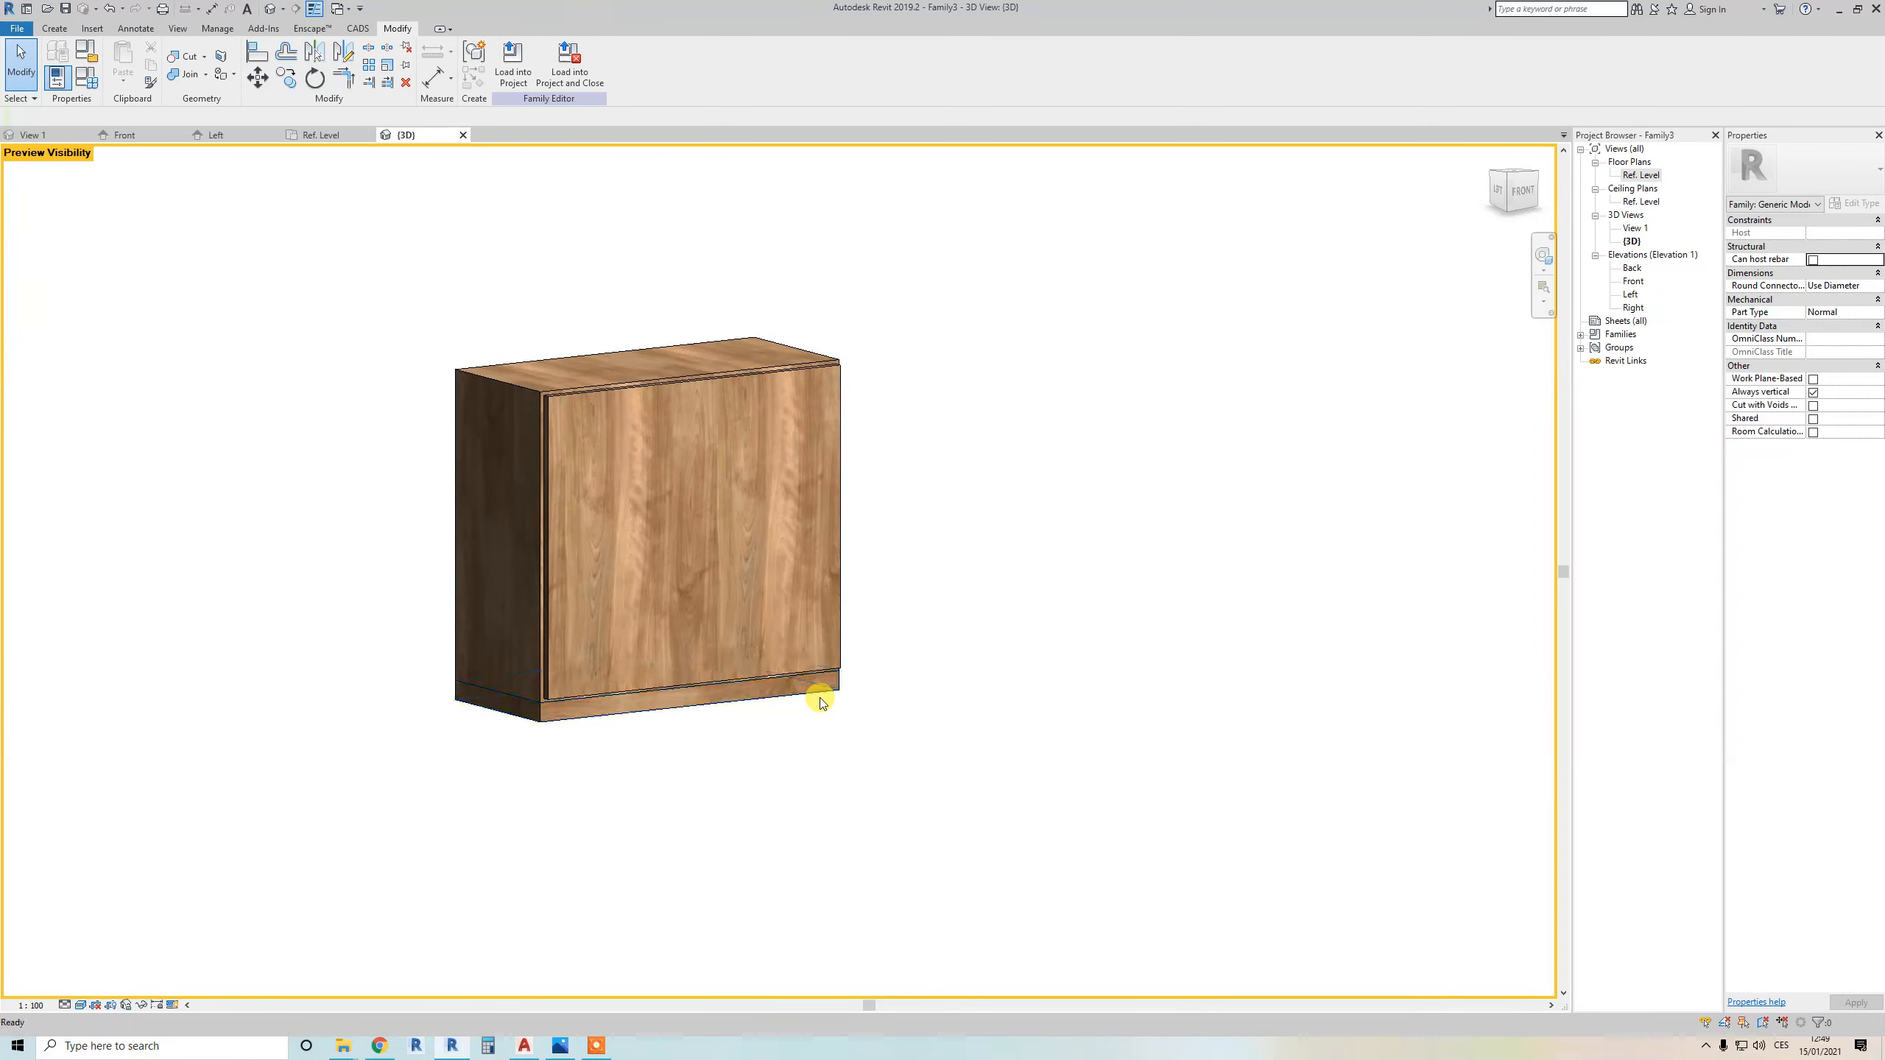
pyautogui.press('f')
pyautogui.press('t')
pyautogui.click(1095, 469)
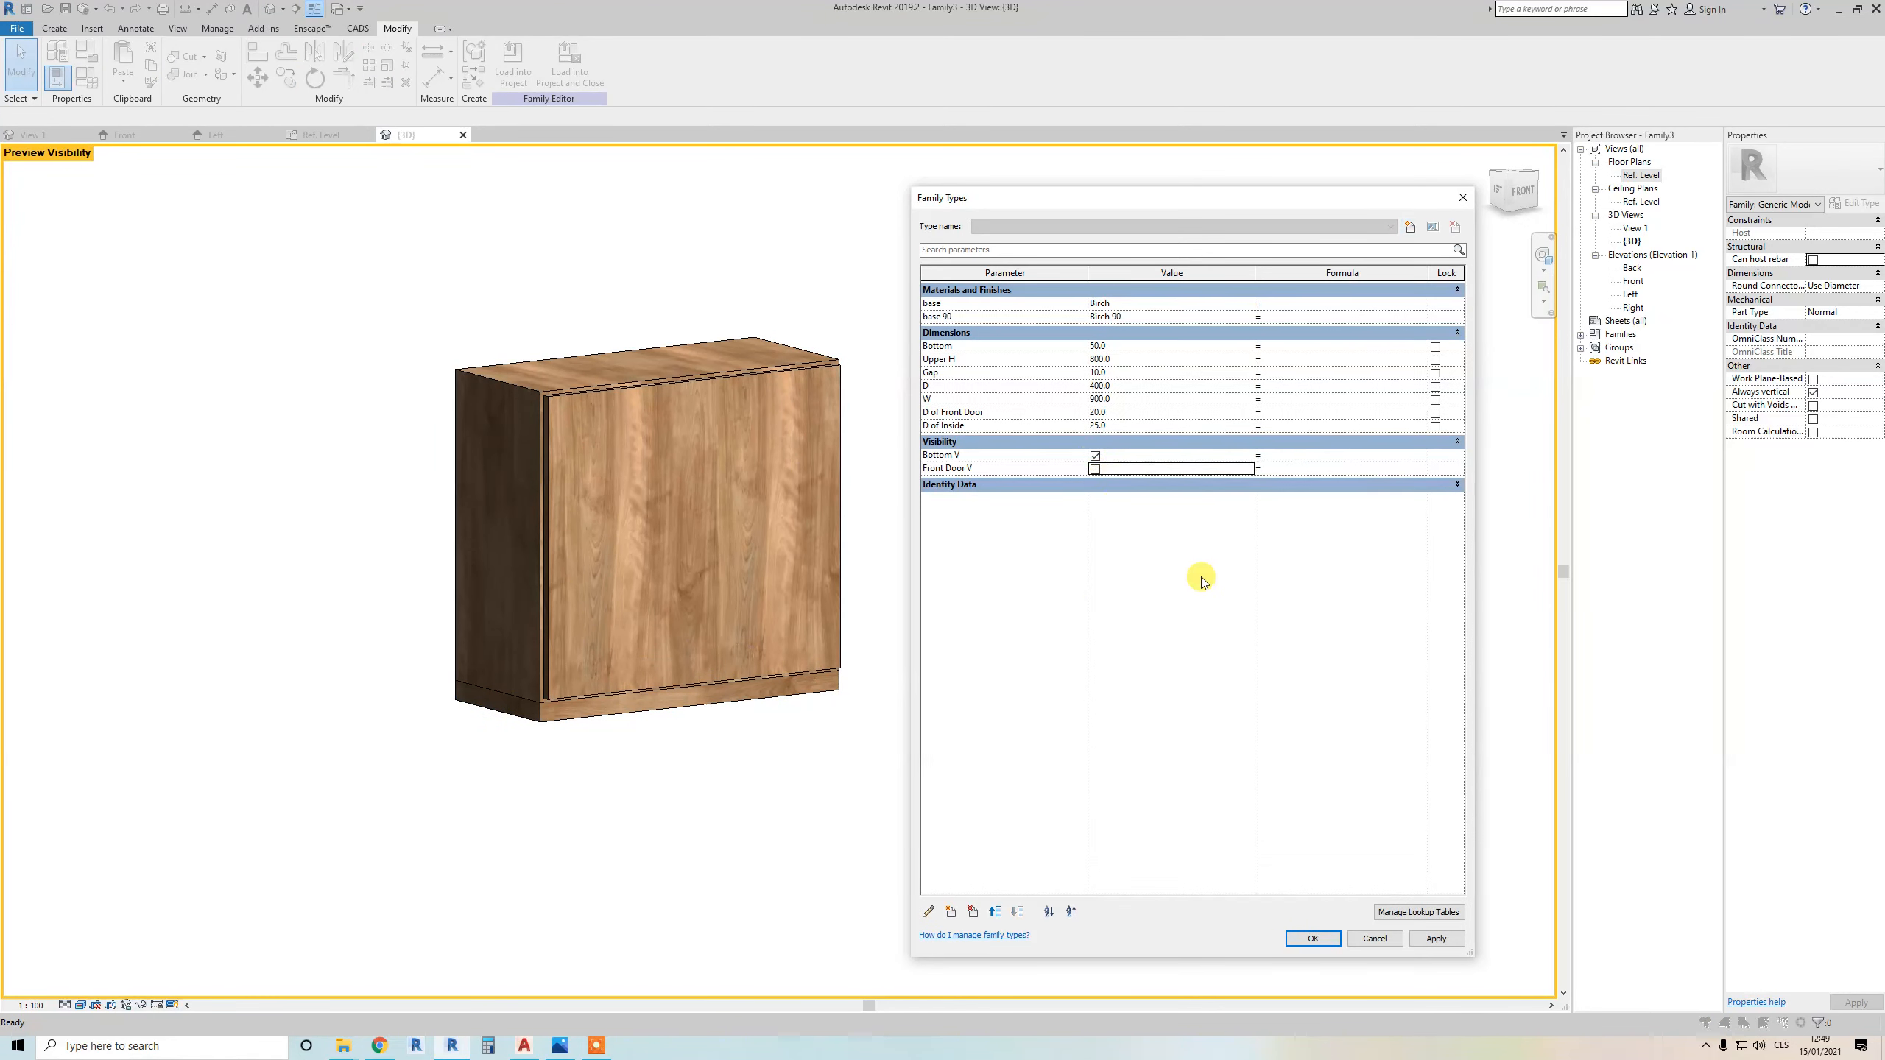
pyautogui.click(1433, 939)
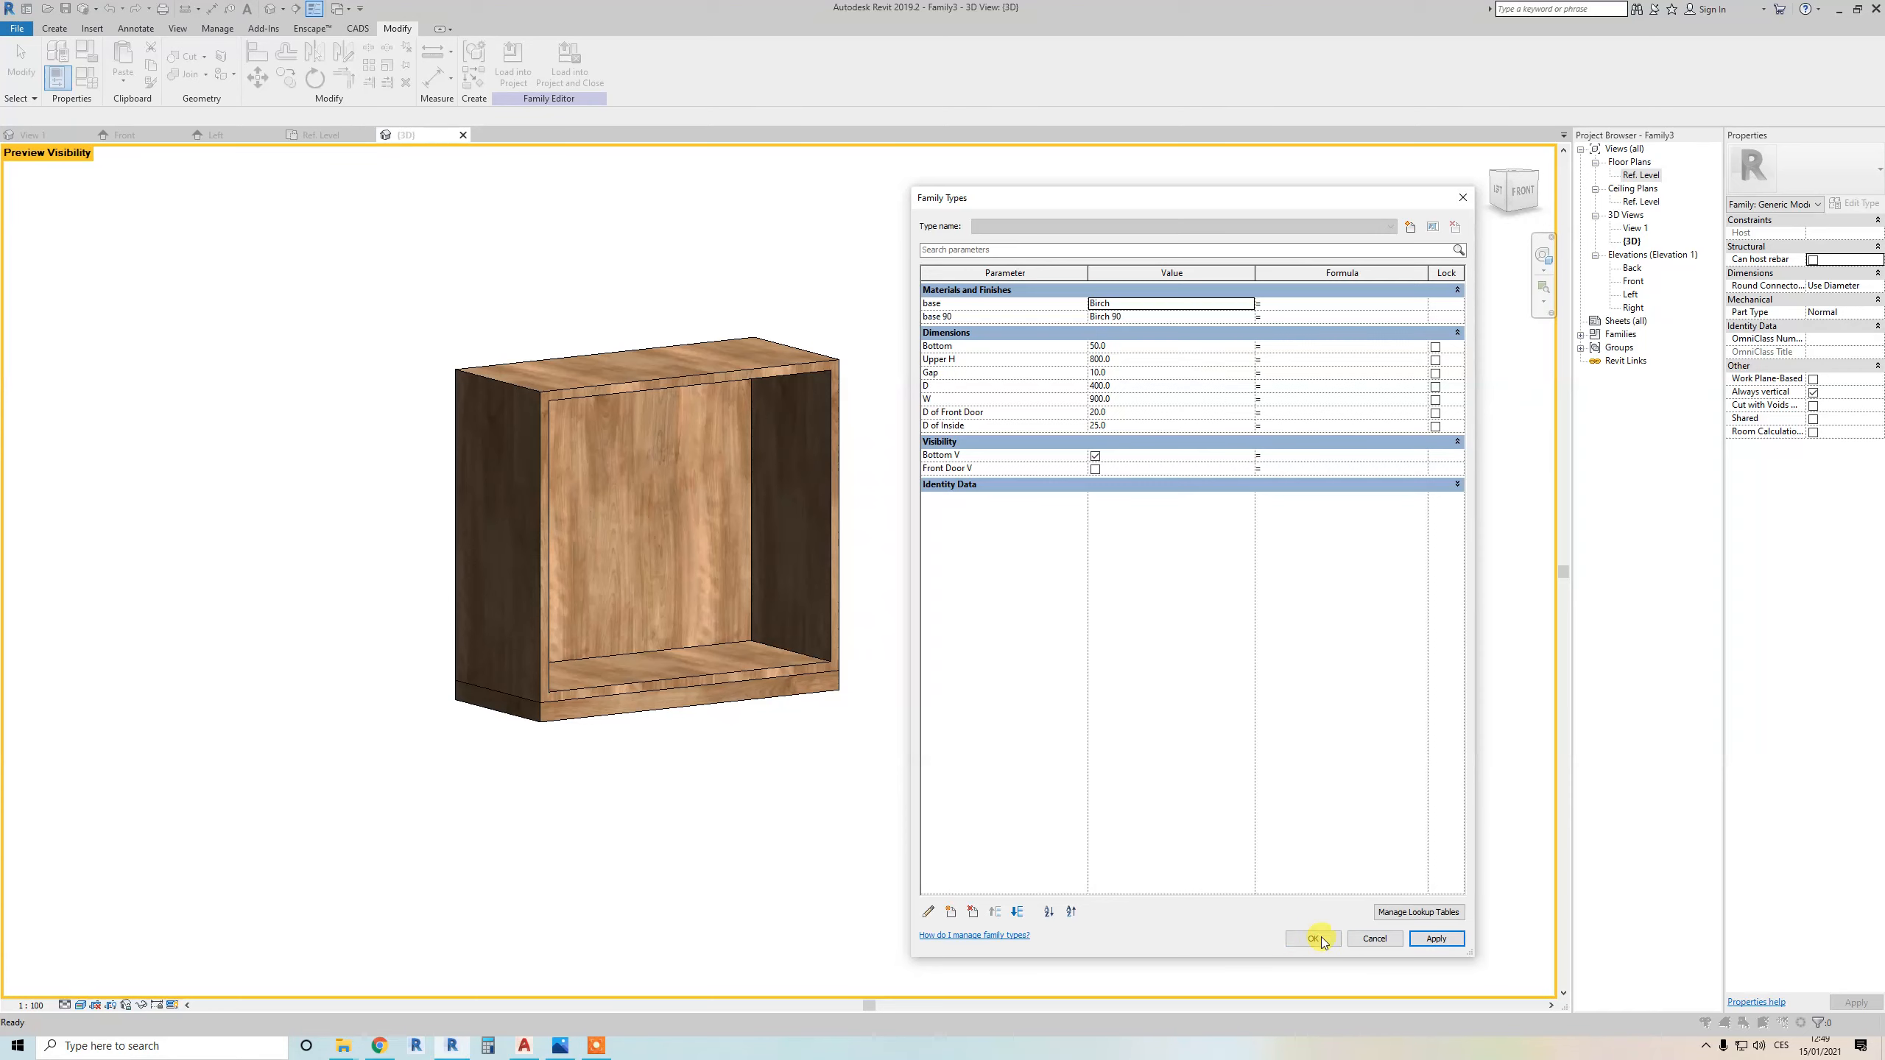
pyautogui.click(1314, 938)
# Open the Front elevation with preview visibility on, and display it at Fine detail in the realistic visual style
pyautogui.scroll(4, 531, 389)
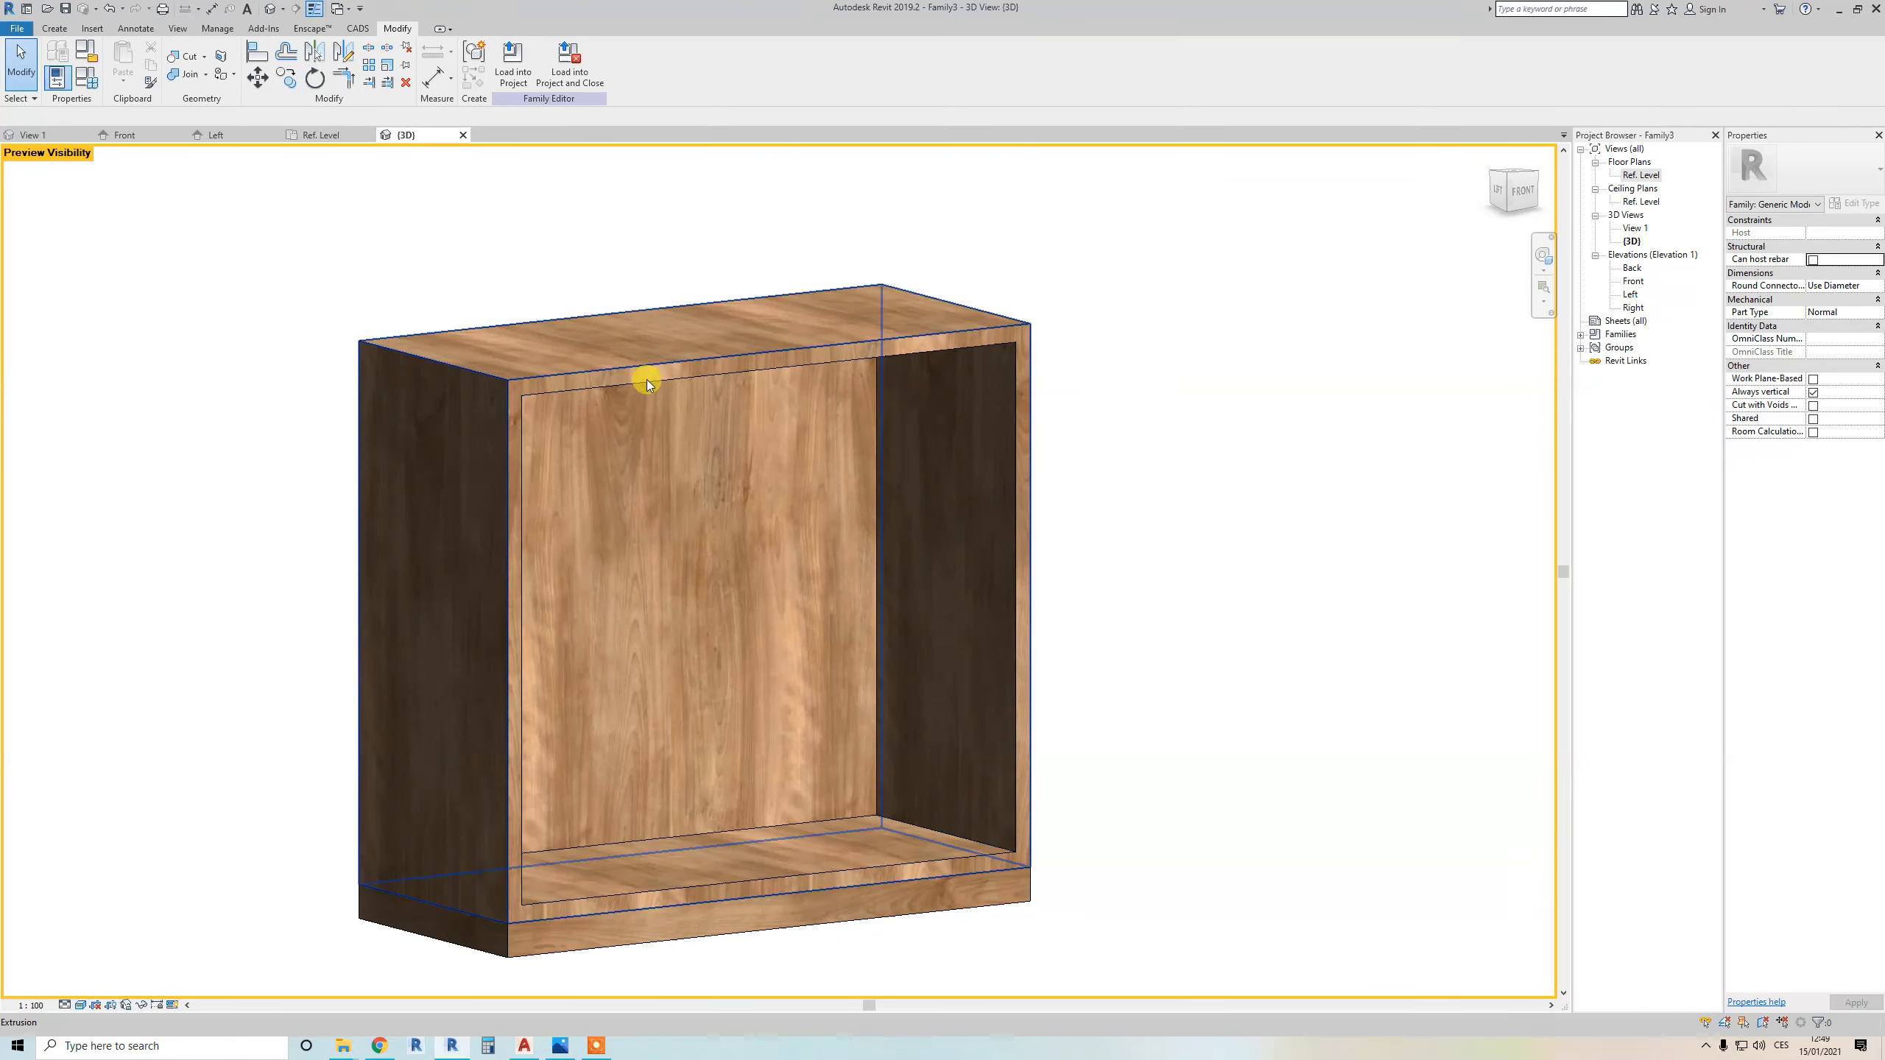
pyautogui.click(1629, 283)
pyautogui.doubleClick(1632, 282)
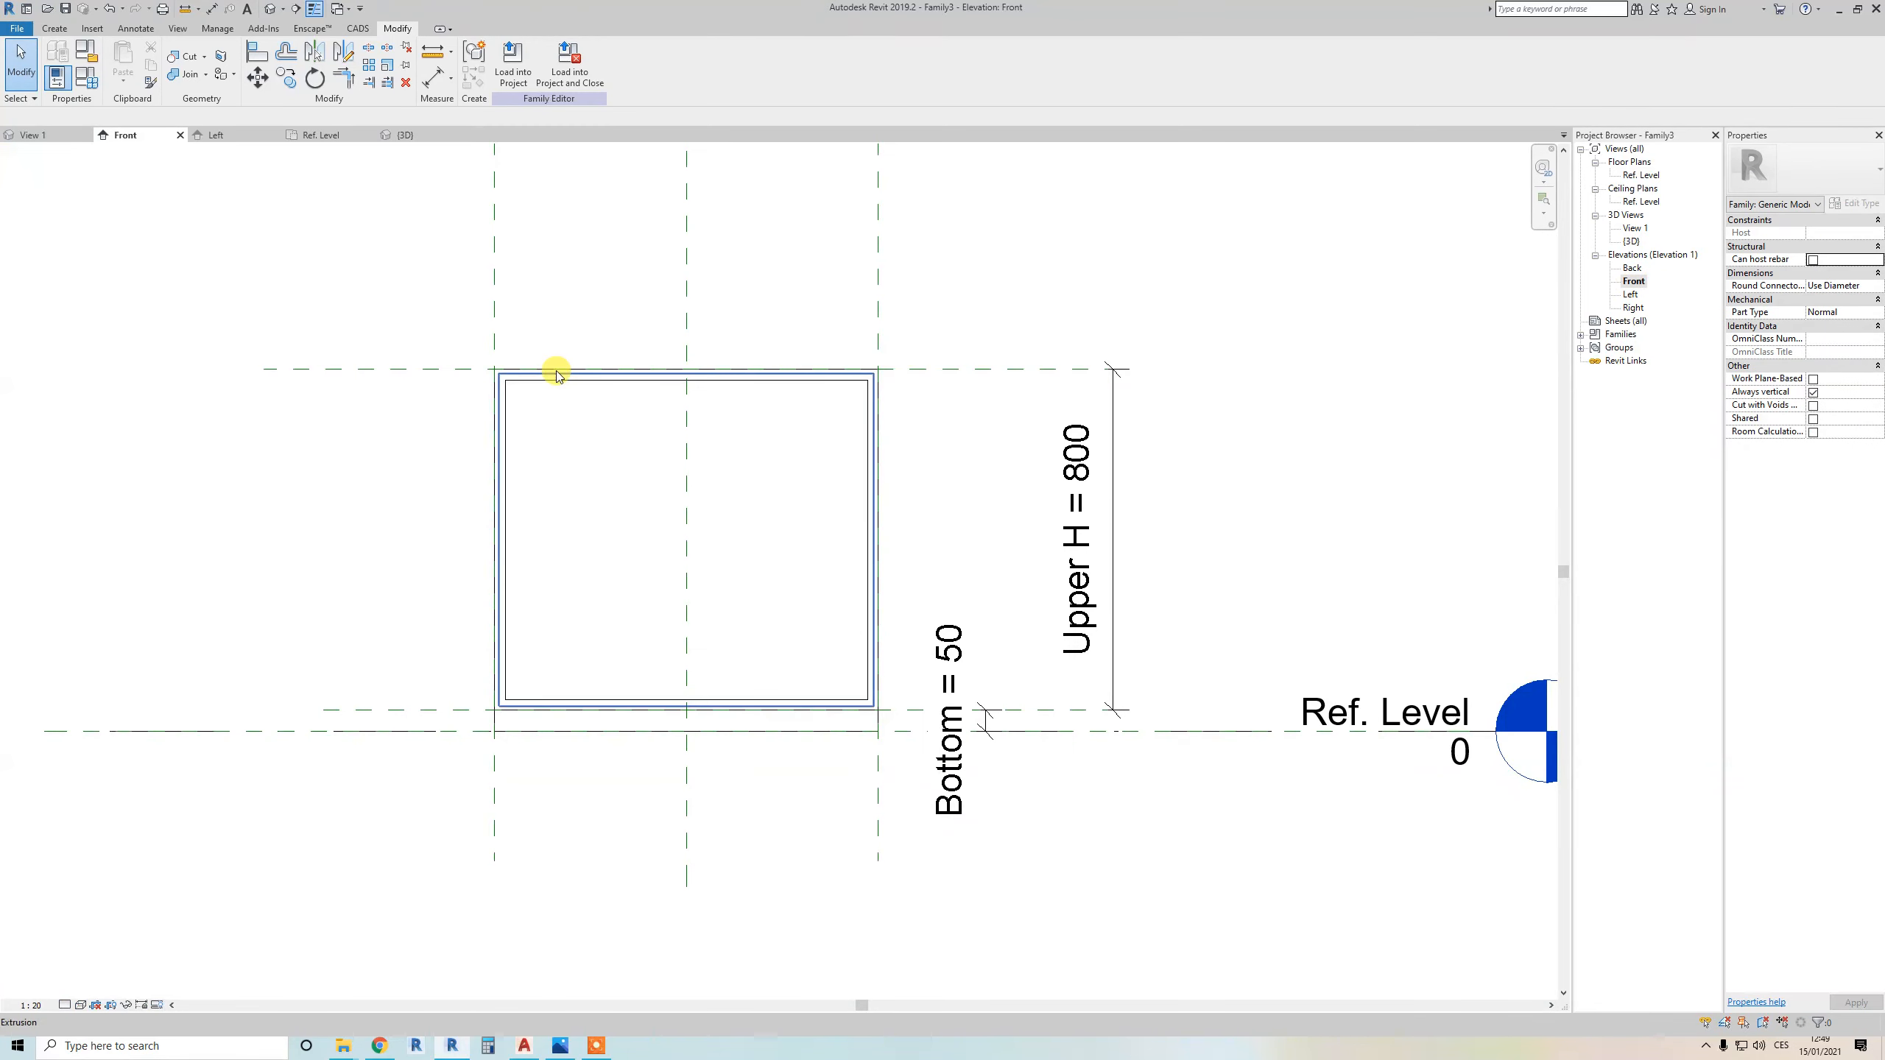
pyautogui.click(157, 1004)
pyautogui.click(162, 989)
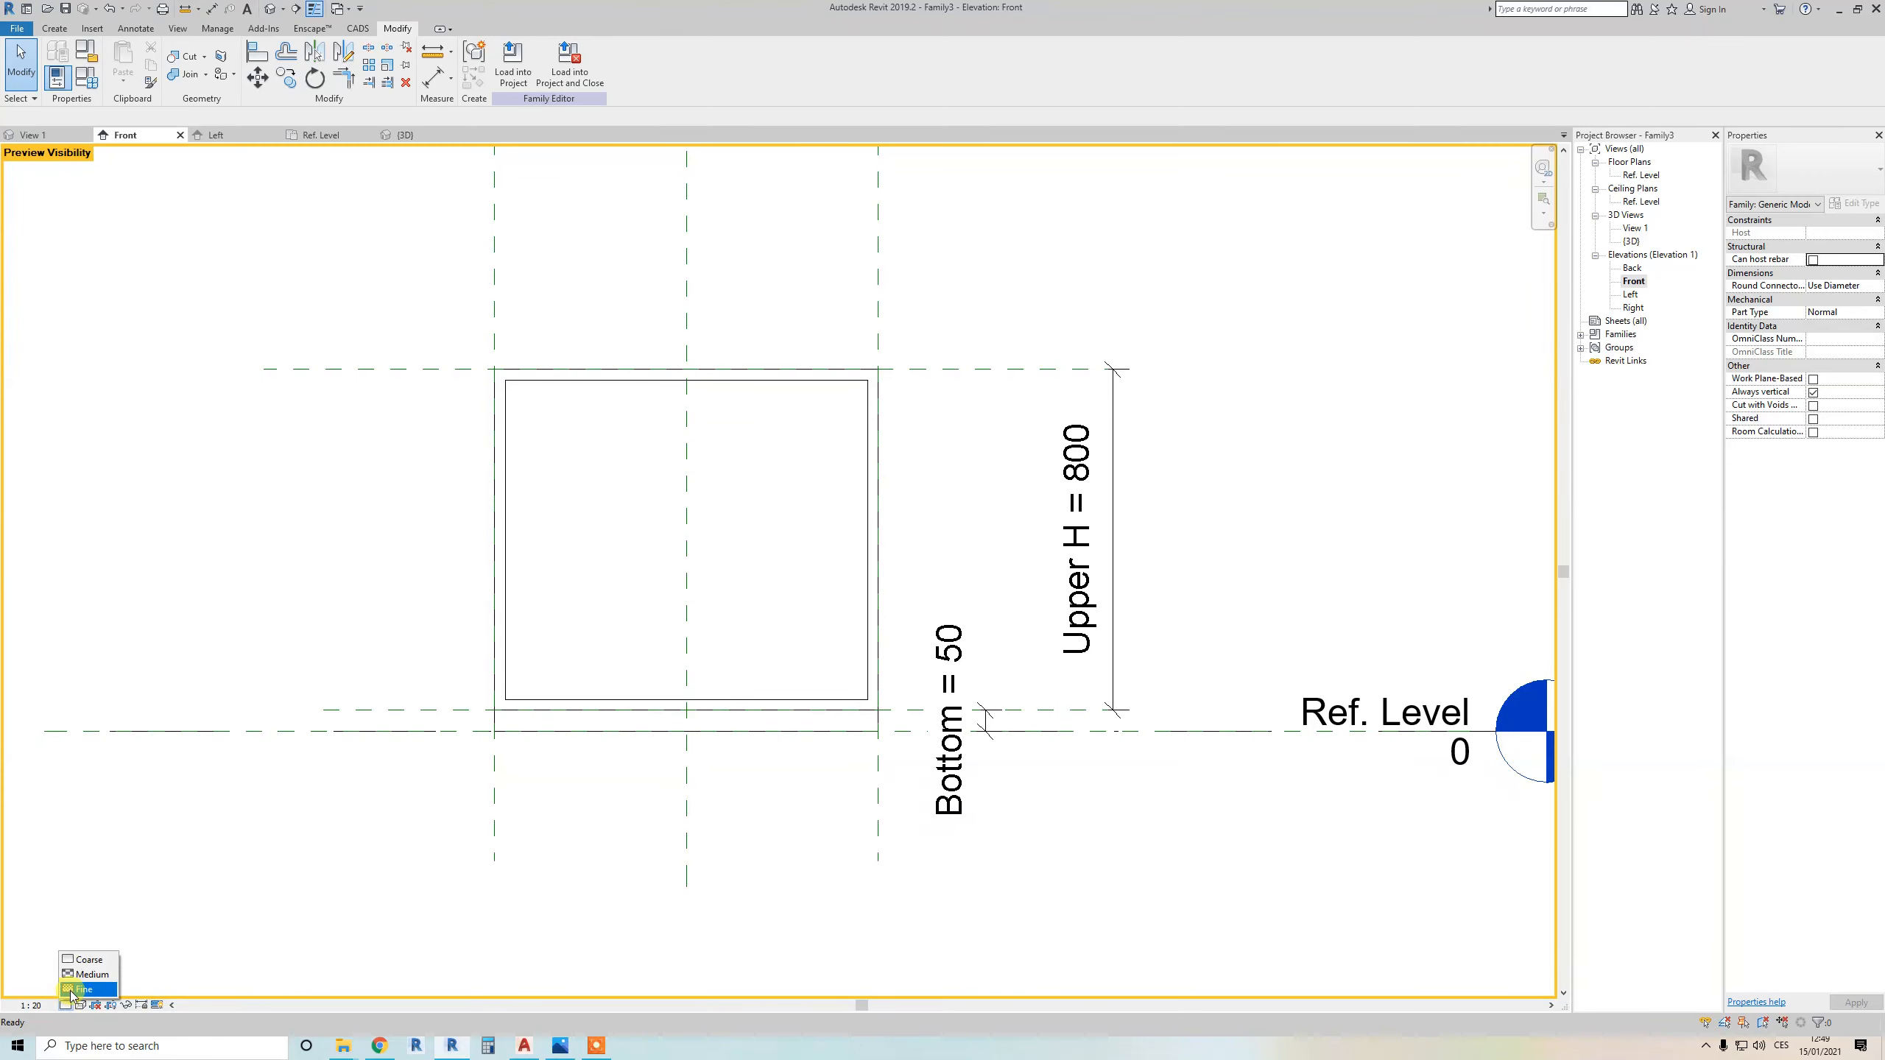
pyautogui.click(81, 1005)
pyautogui.click(103, 974)
pyautogui.scroll(2, 542, 386)
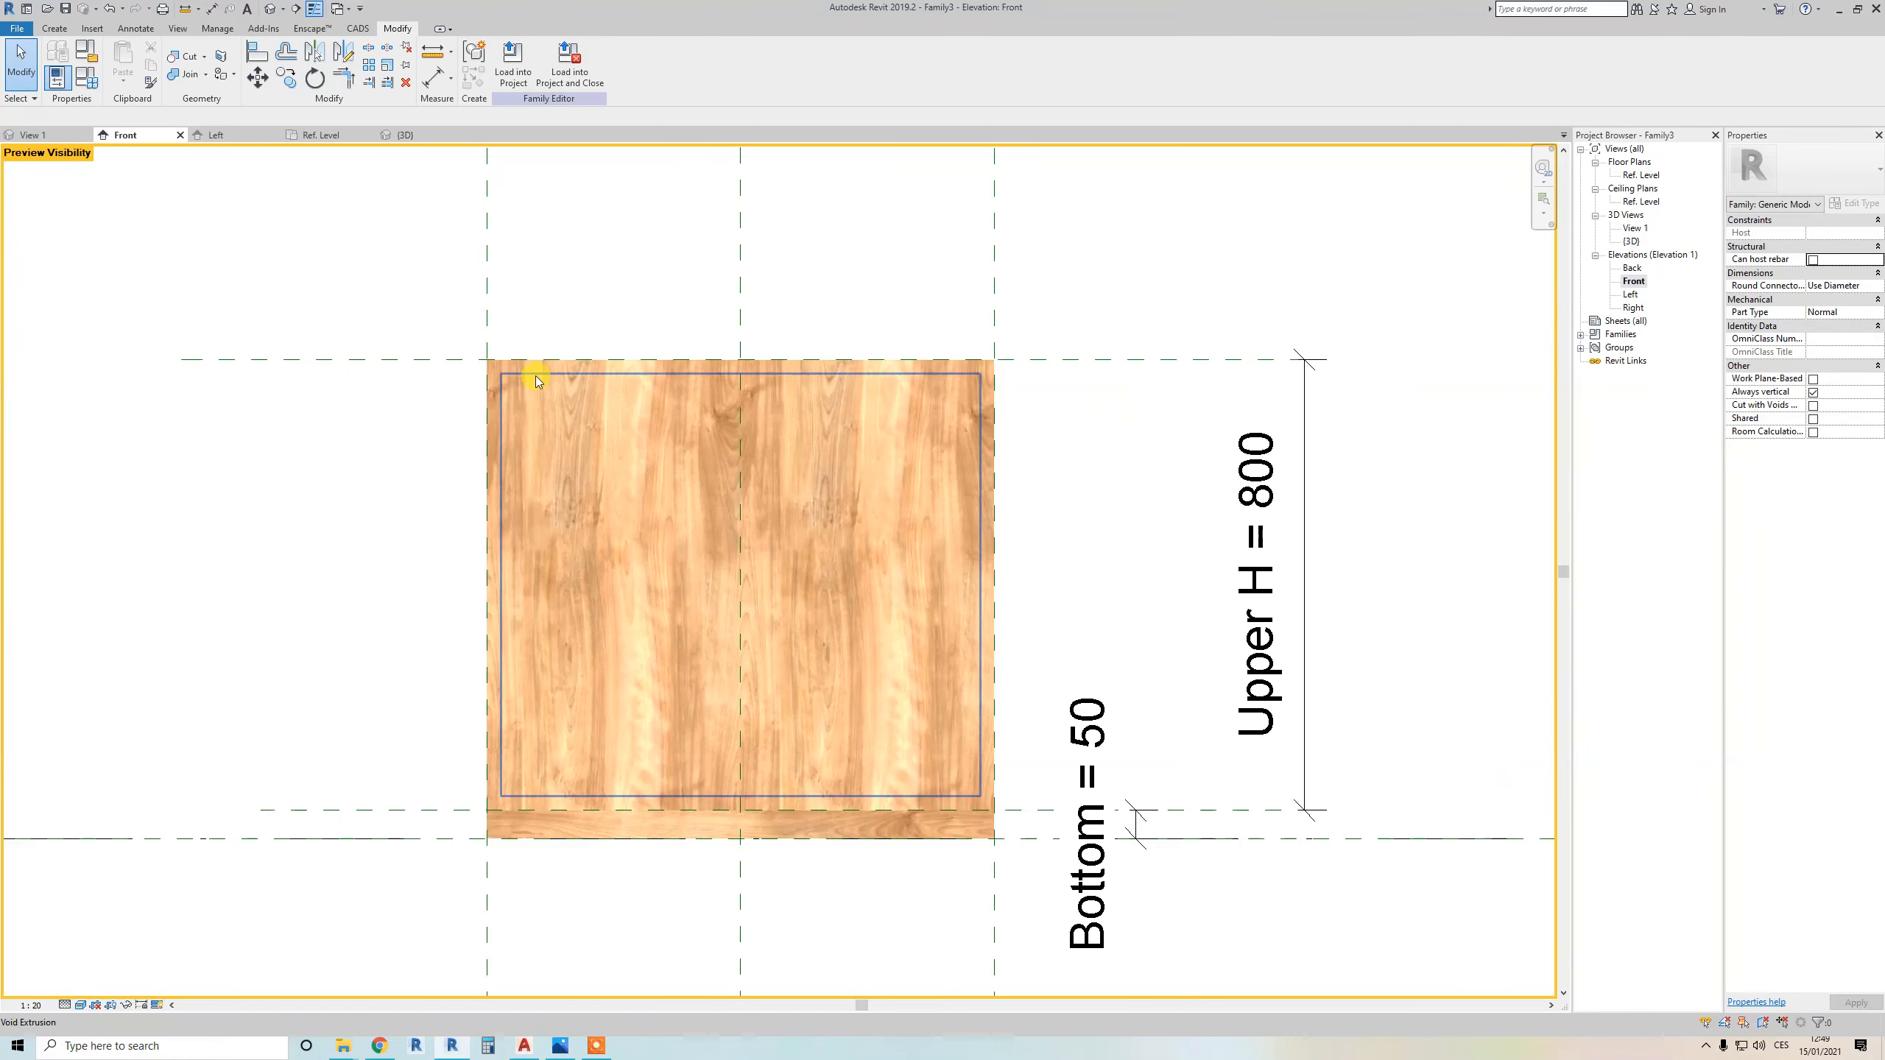
# Start a Split Face boundary sketch on the front face of the cabinet frame
pyautogui.click(537, 376)
pyautogui.click(366, 379)
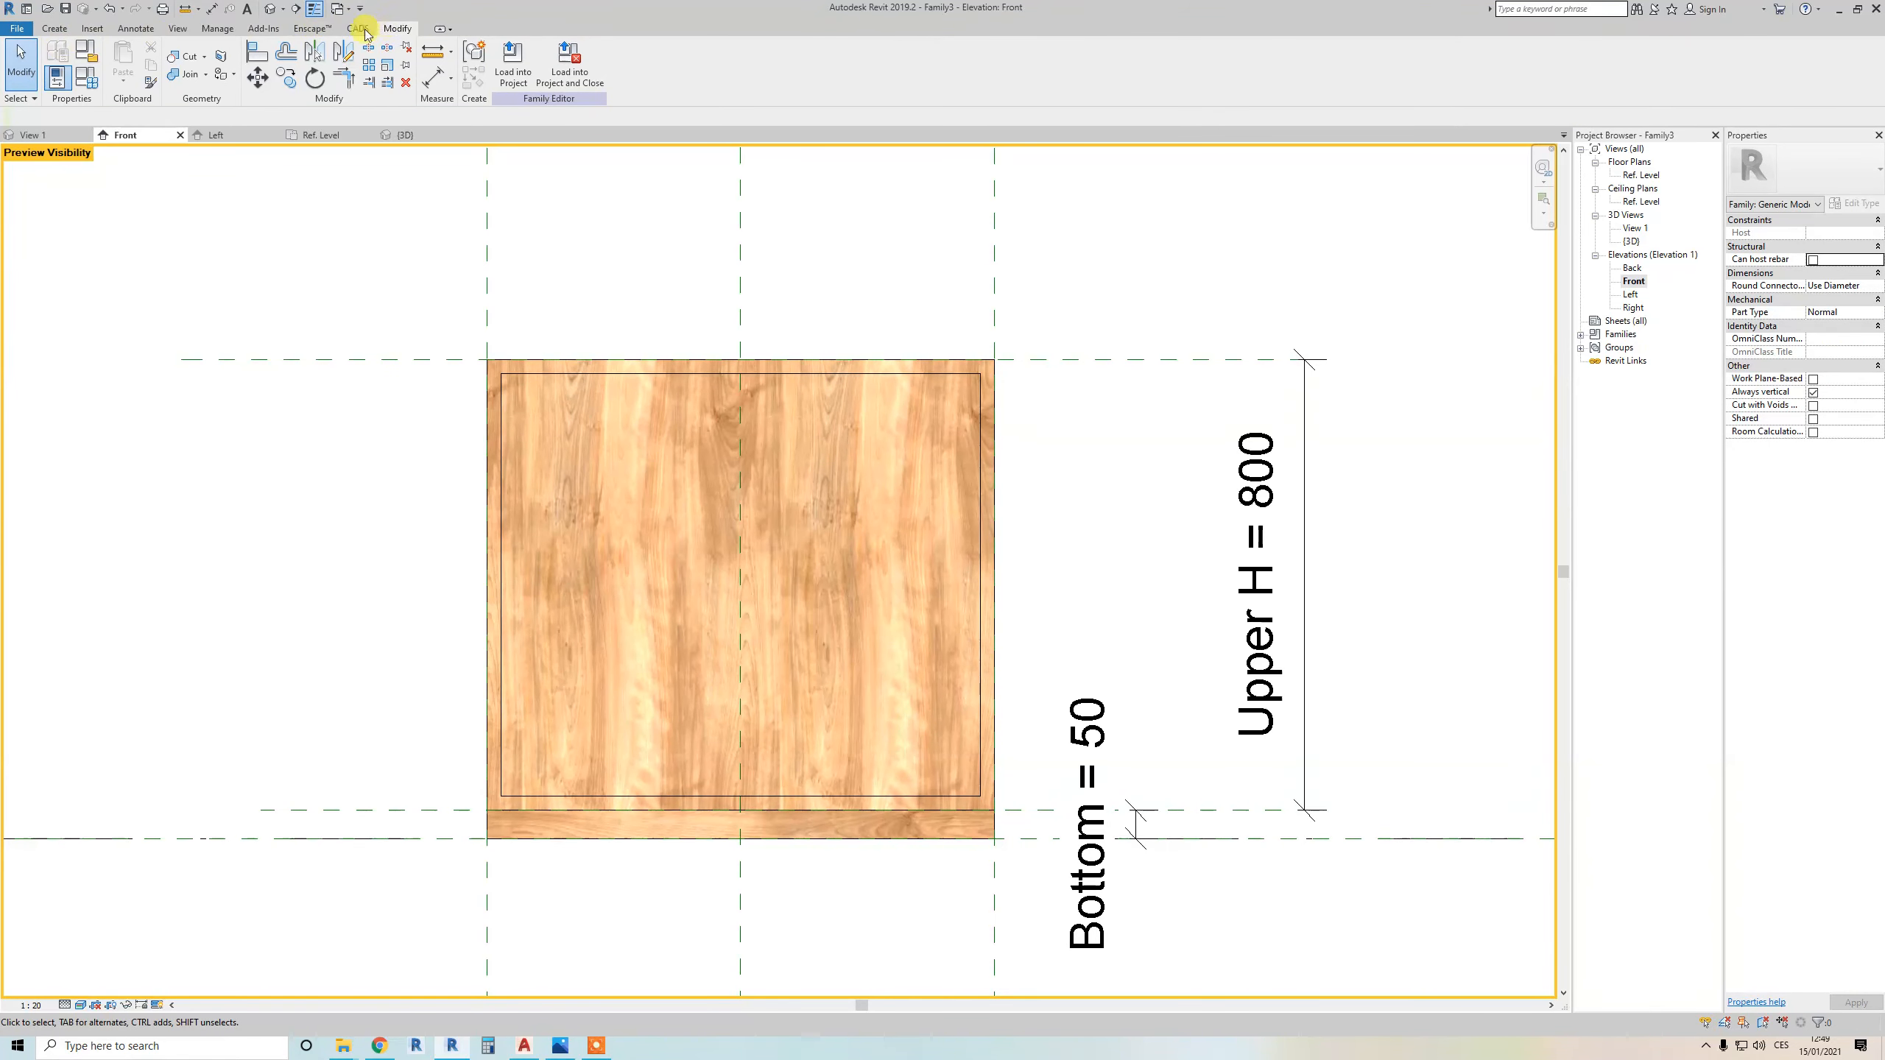
pyautogui.click(221, 56)
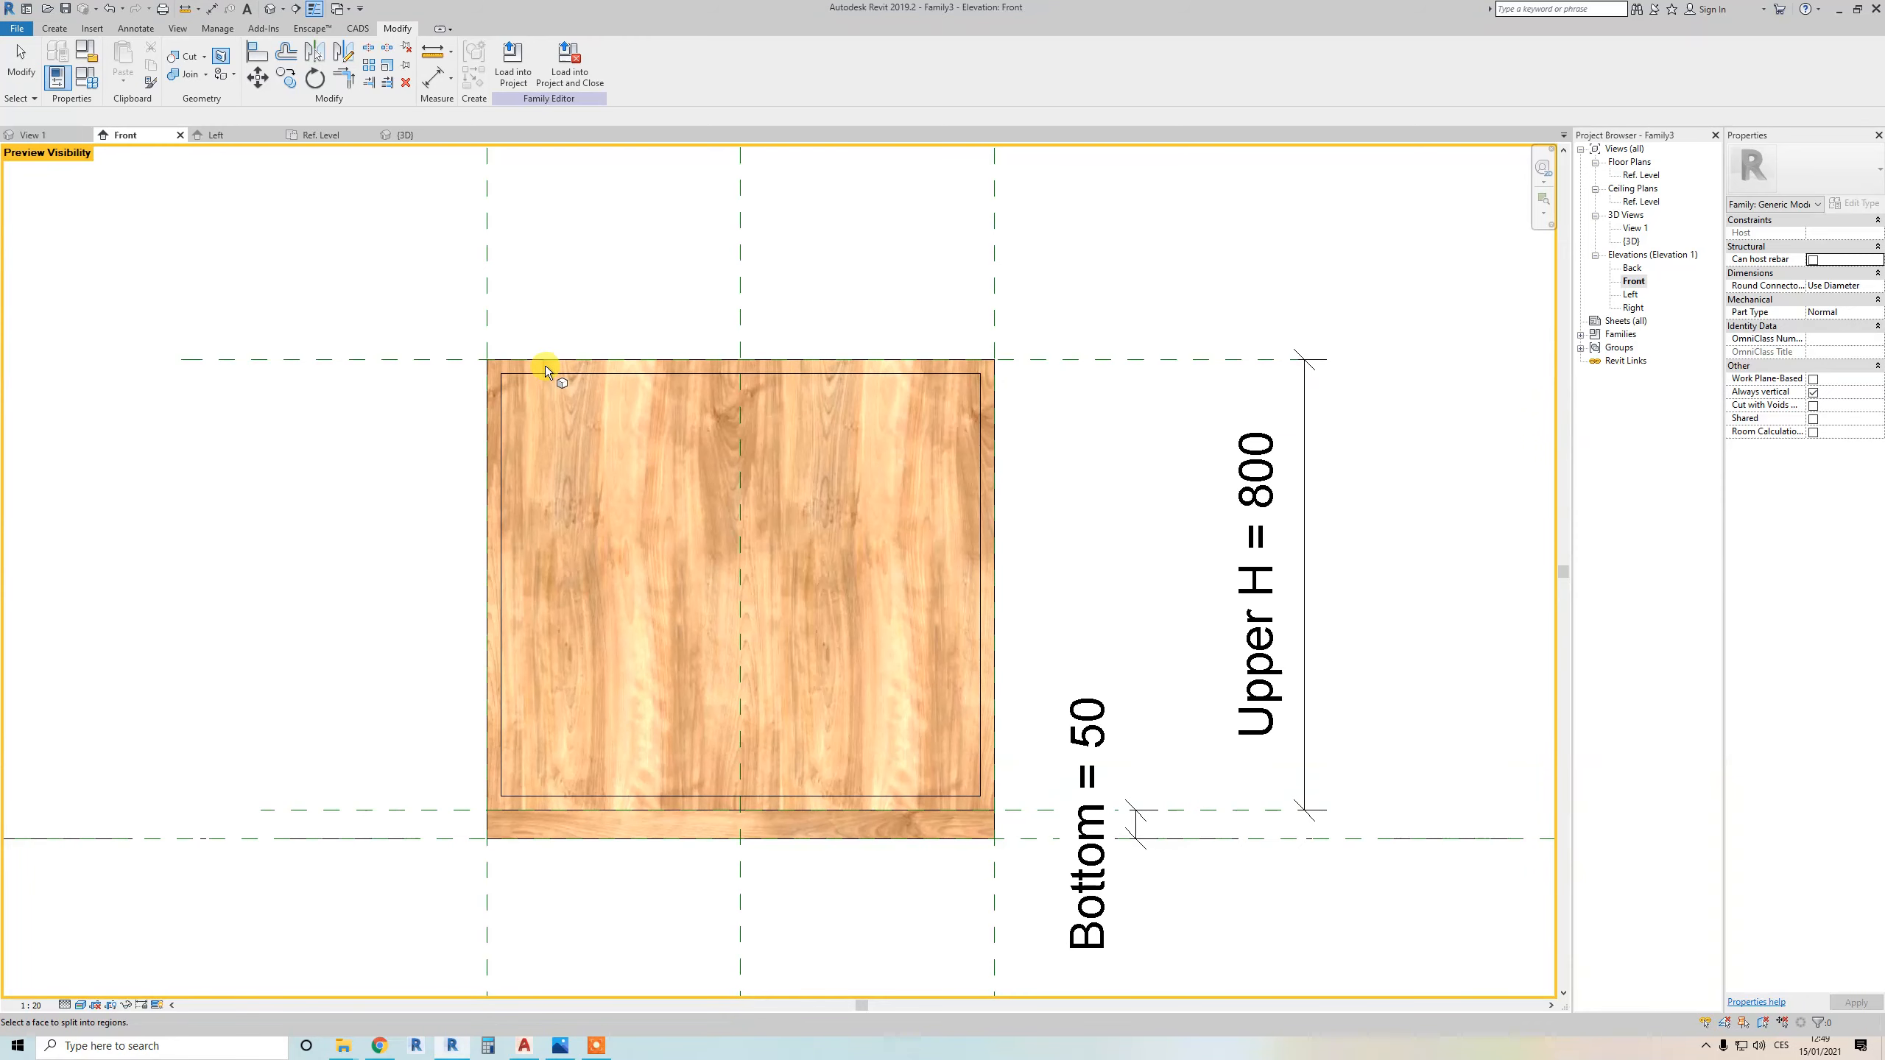
pyautogui.click(517, 362)
pyautogui.scroll(3, 499, 380)
pyautogui.scroll(1, 499, 380)
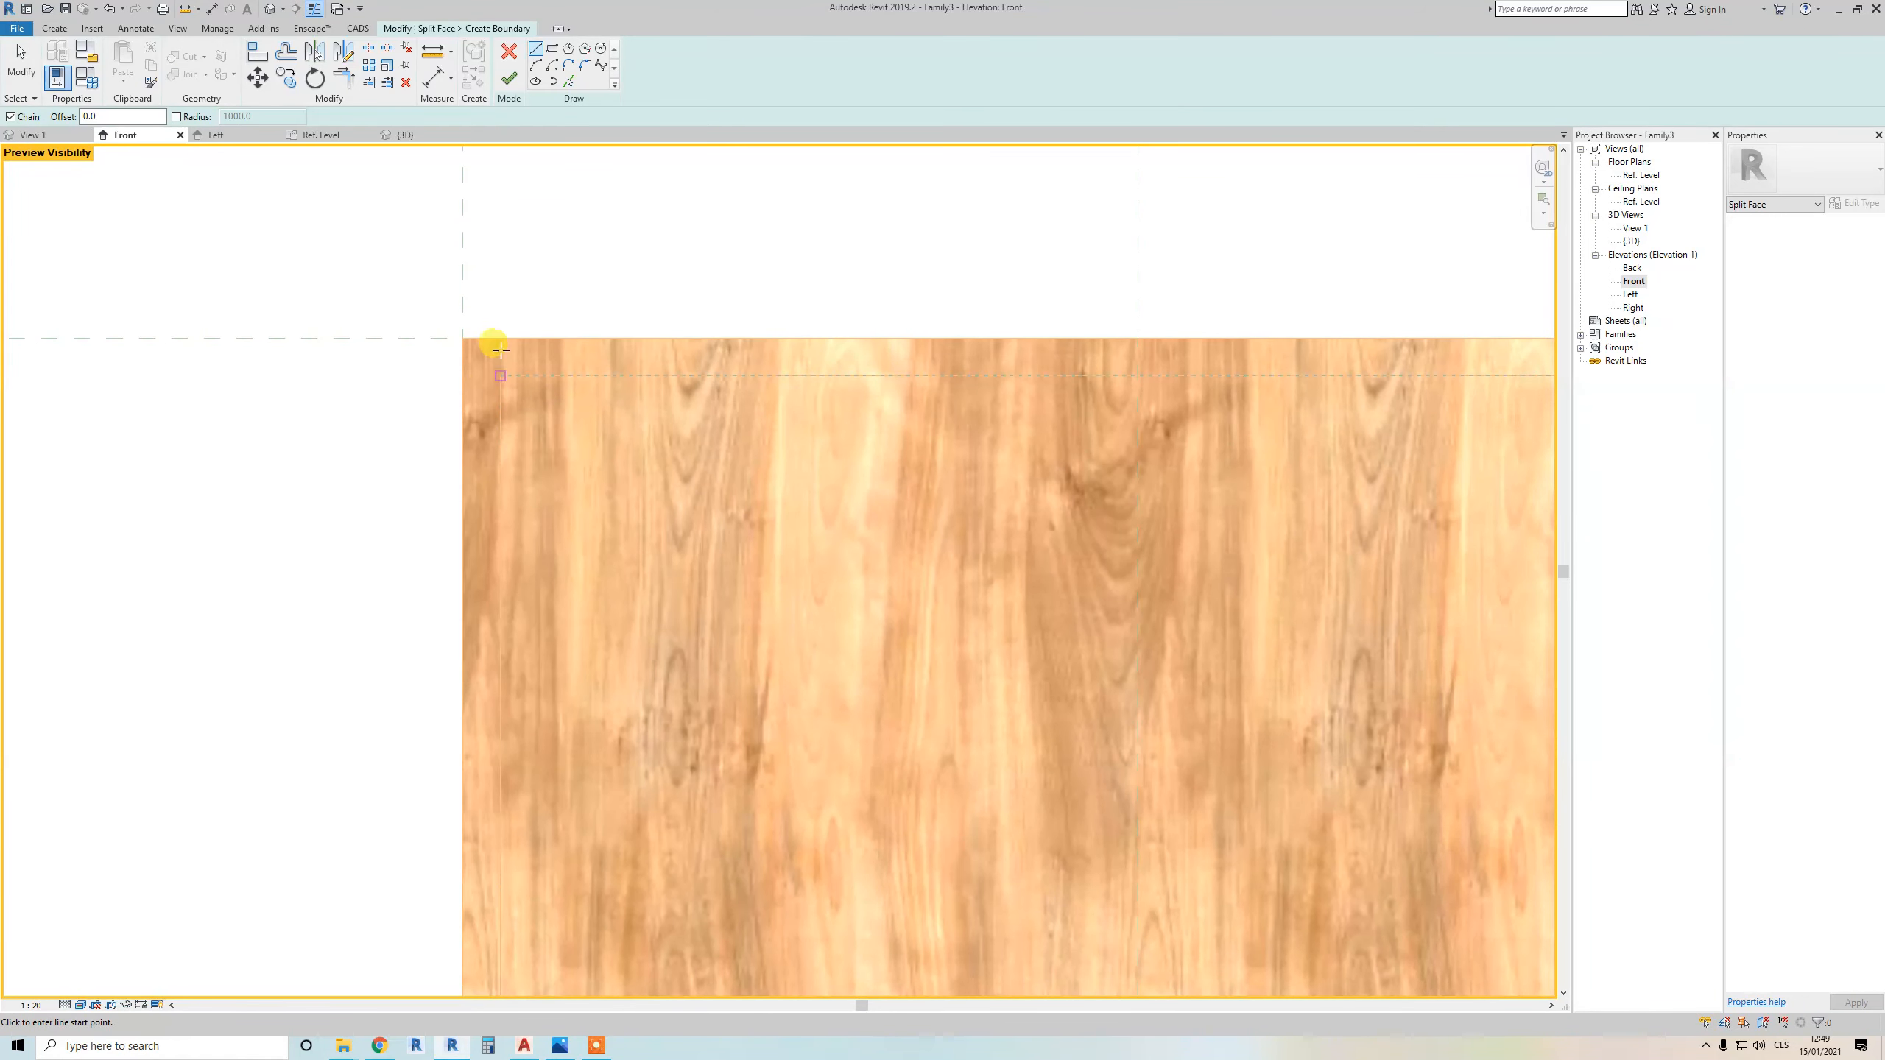
pyautogui.press('Escape')
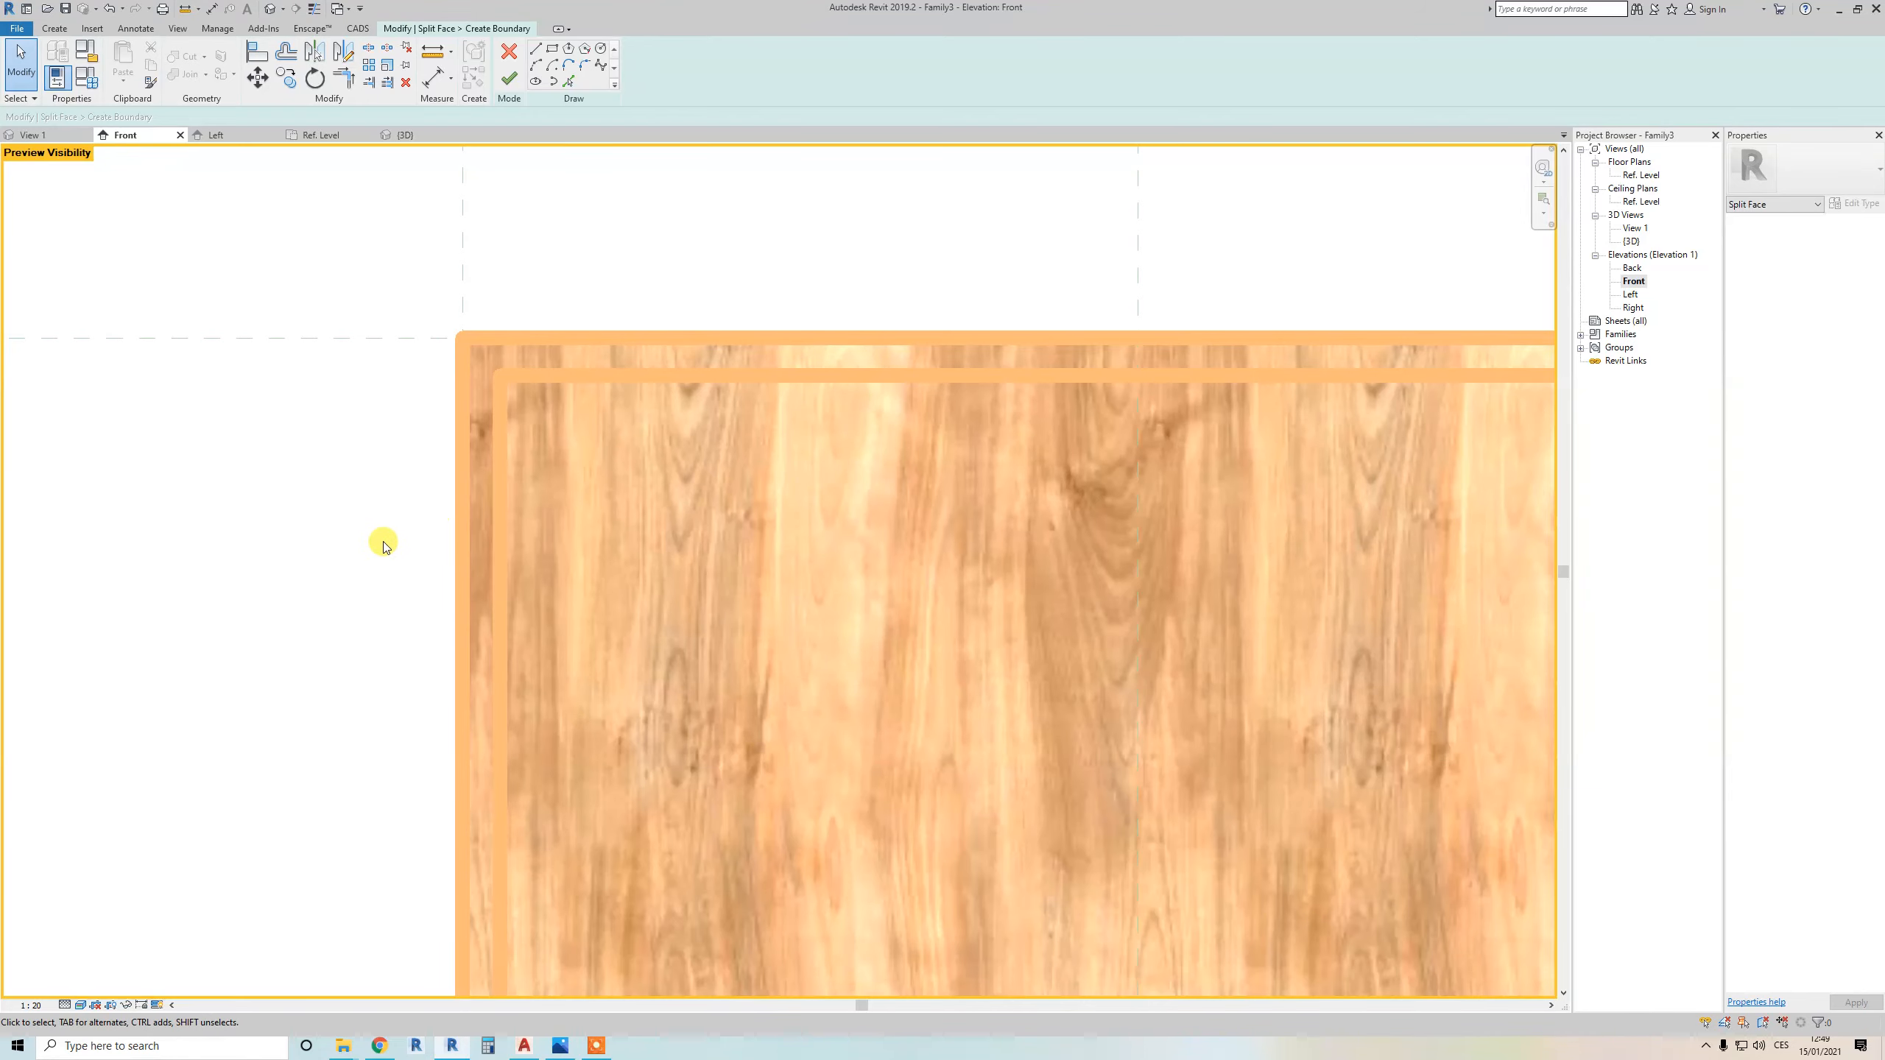
pyautogui.scroll(-1, 380, 539)
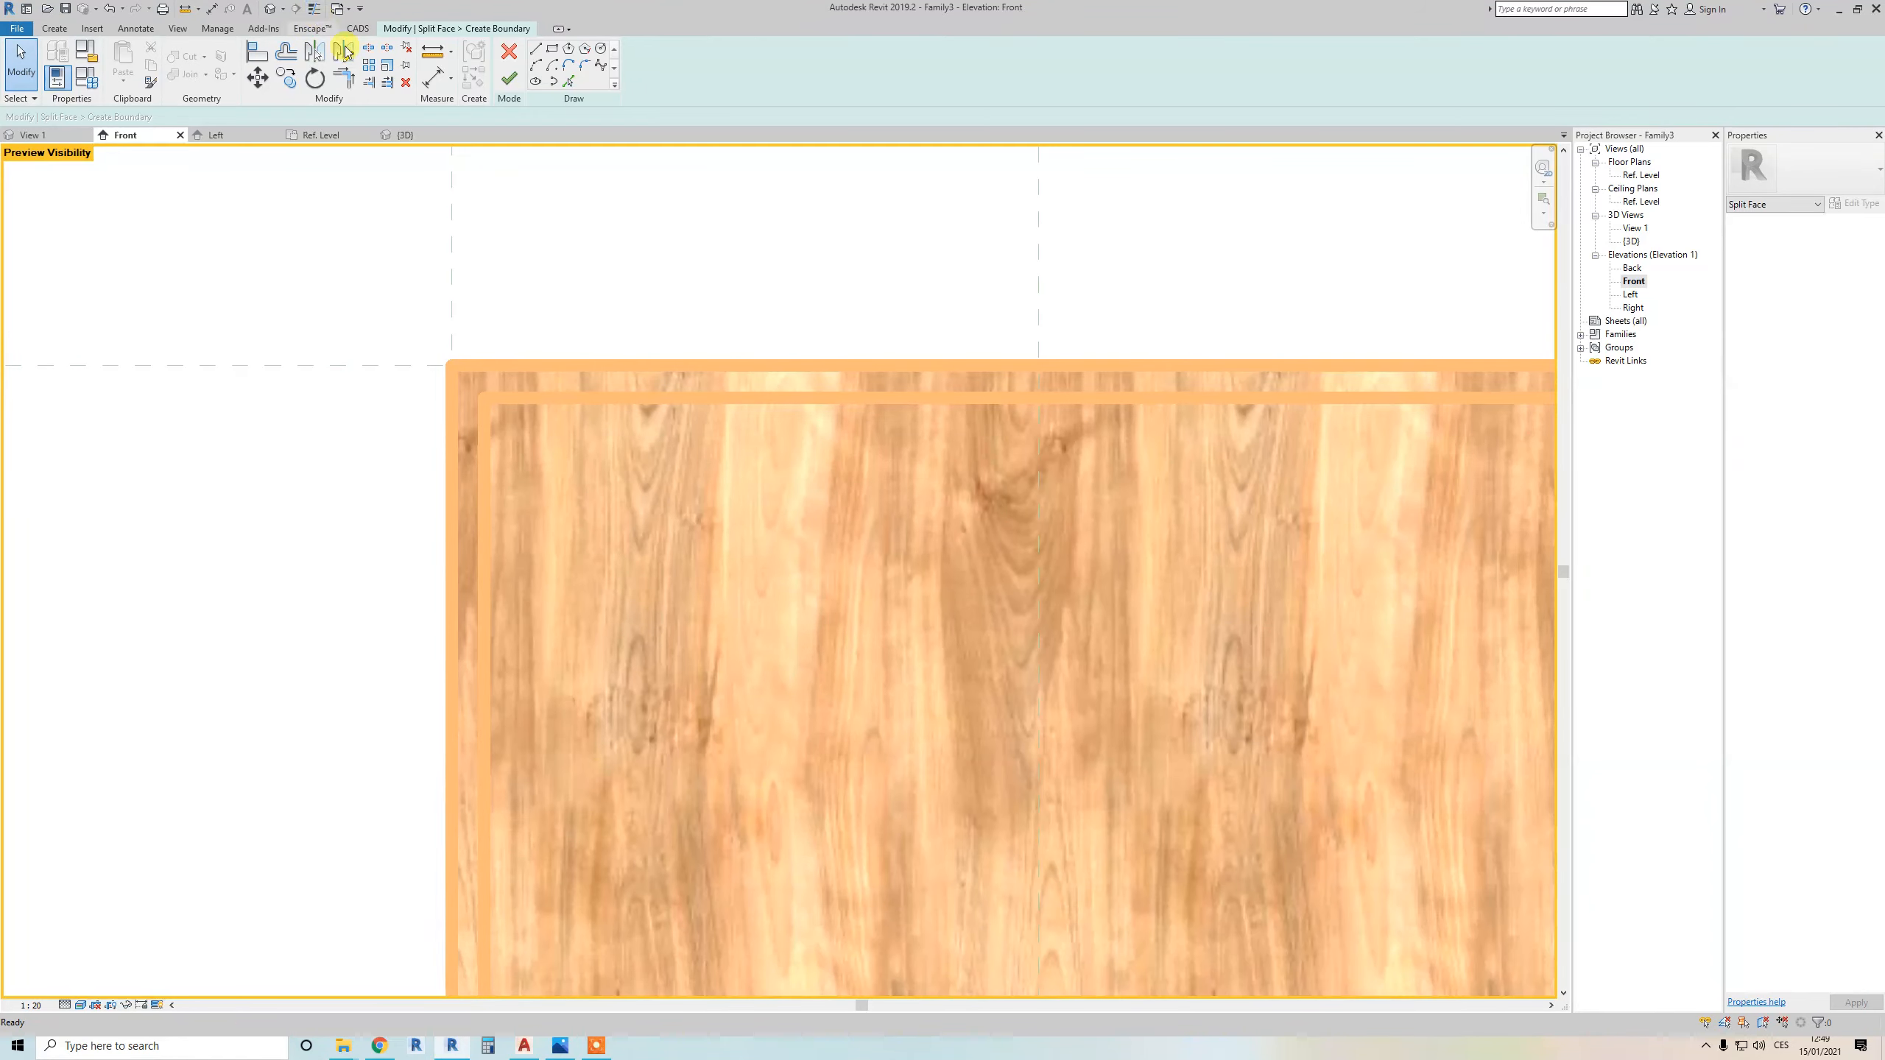
pyautogui.scroll(1, 475, 402)
pyautogui.scroll(-1, 616, 349)
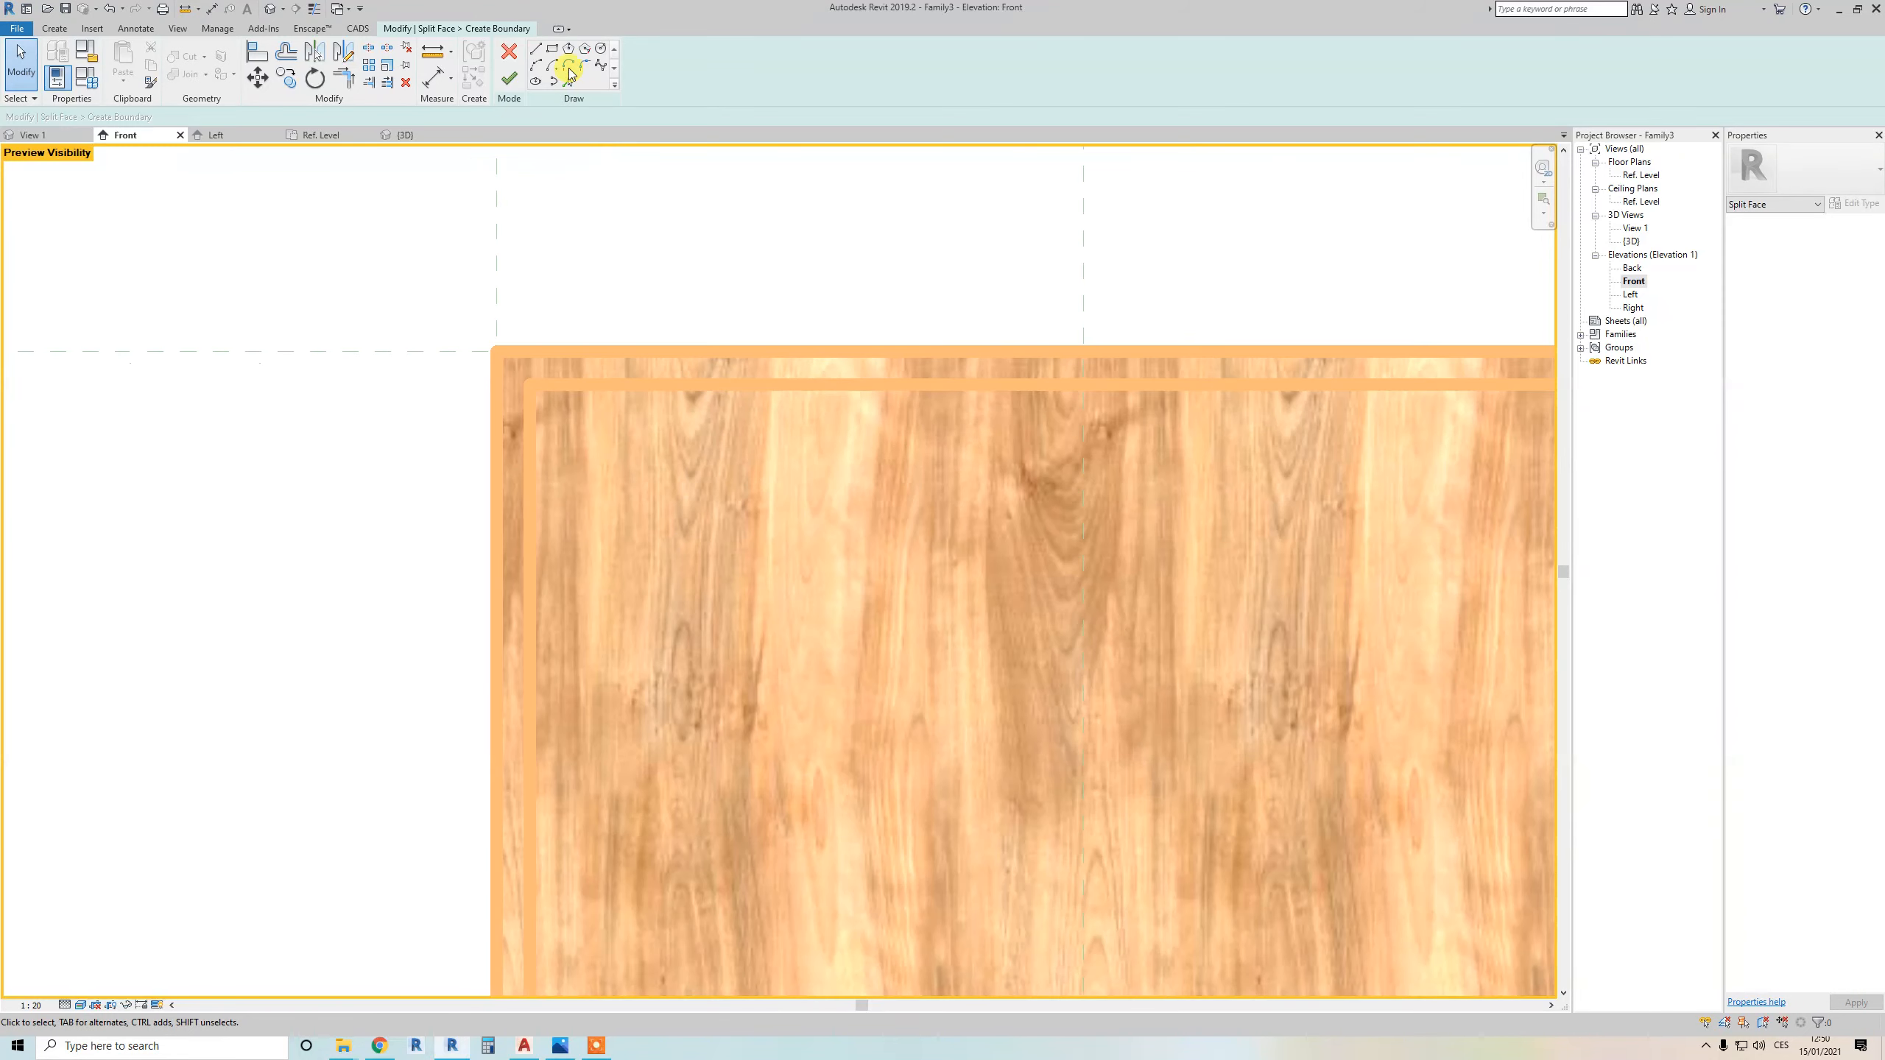
# Sketch short horizontal split lines across both side panels at the height of the opening's upper edge
pyautogui.click(535, 49)
pyautogui.scroll(2, 528, 374)
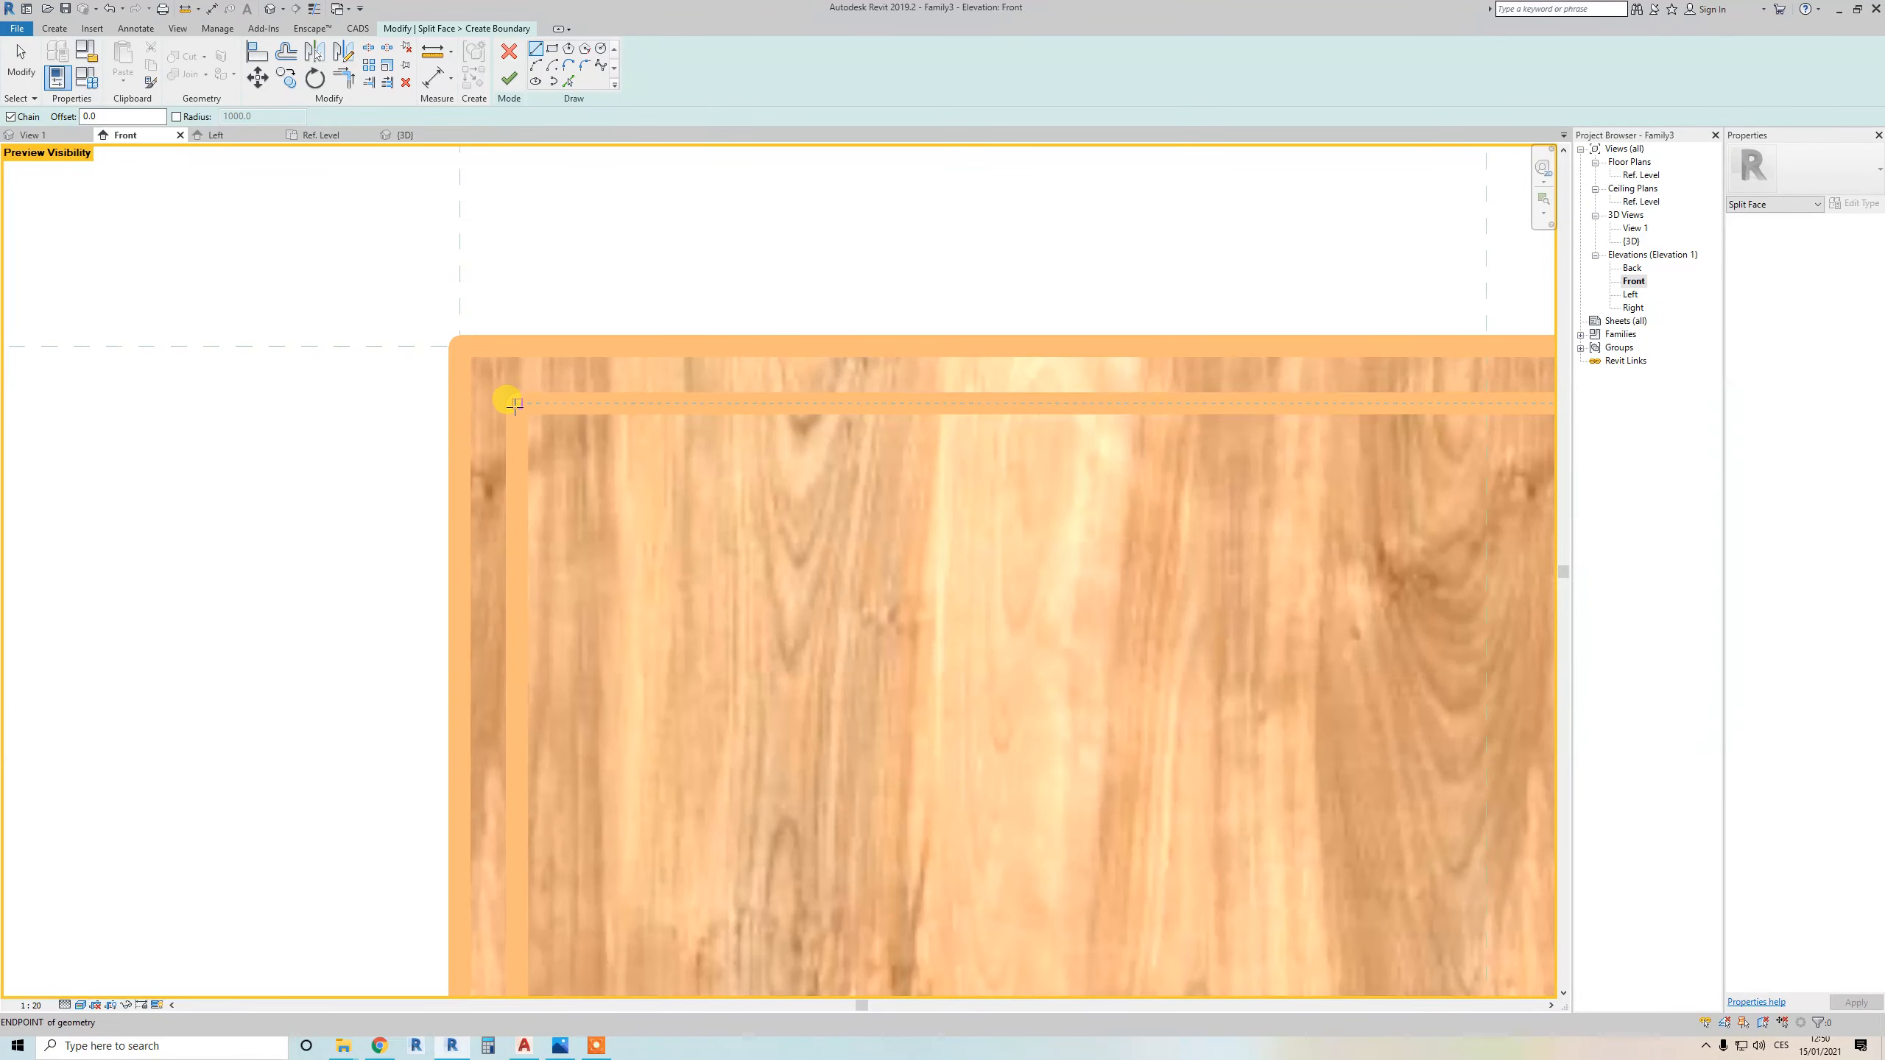
pyautogui.click(461, 404)
pyautogui.scroll(-1, 568, 403)
pyautogui.click(536, 403)
pyautogui.moveTo(616, 407); pyautogui.dragTo(312, 412, button='middle')
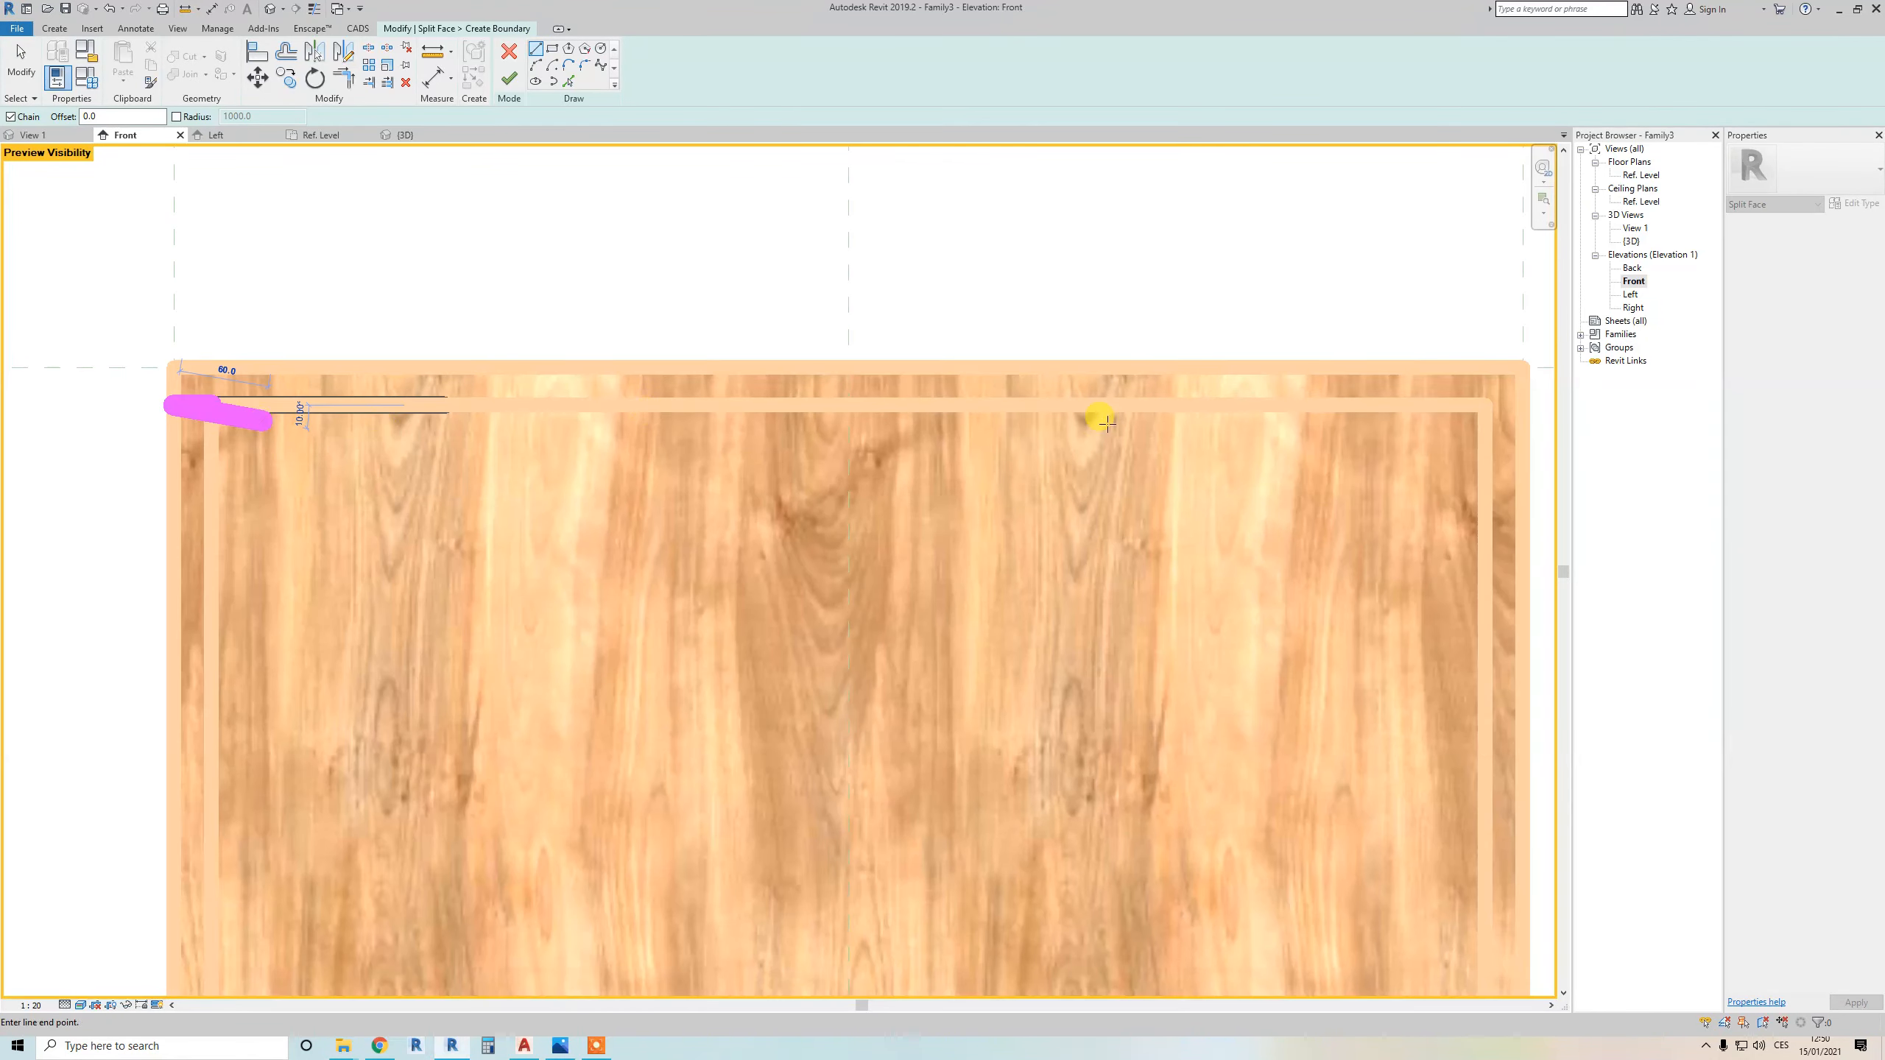
pyautogui.press('Escape')
pyautogui.moveTo(1439, 417); pyautogui.dragTo(1270, 432, button='middle')
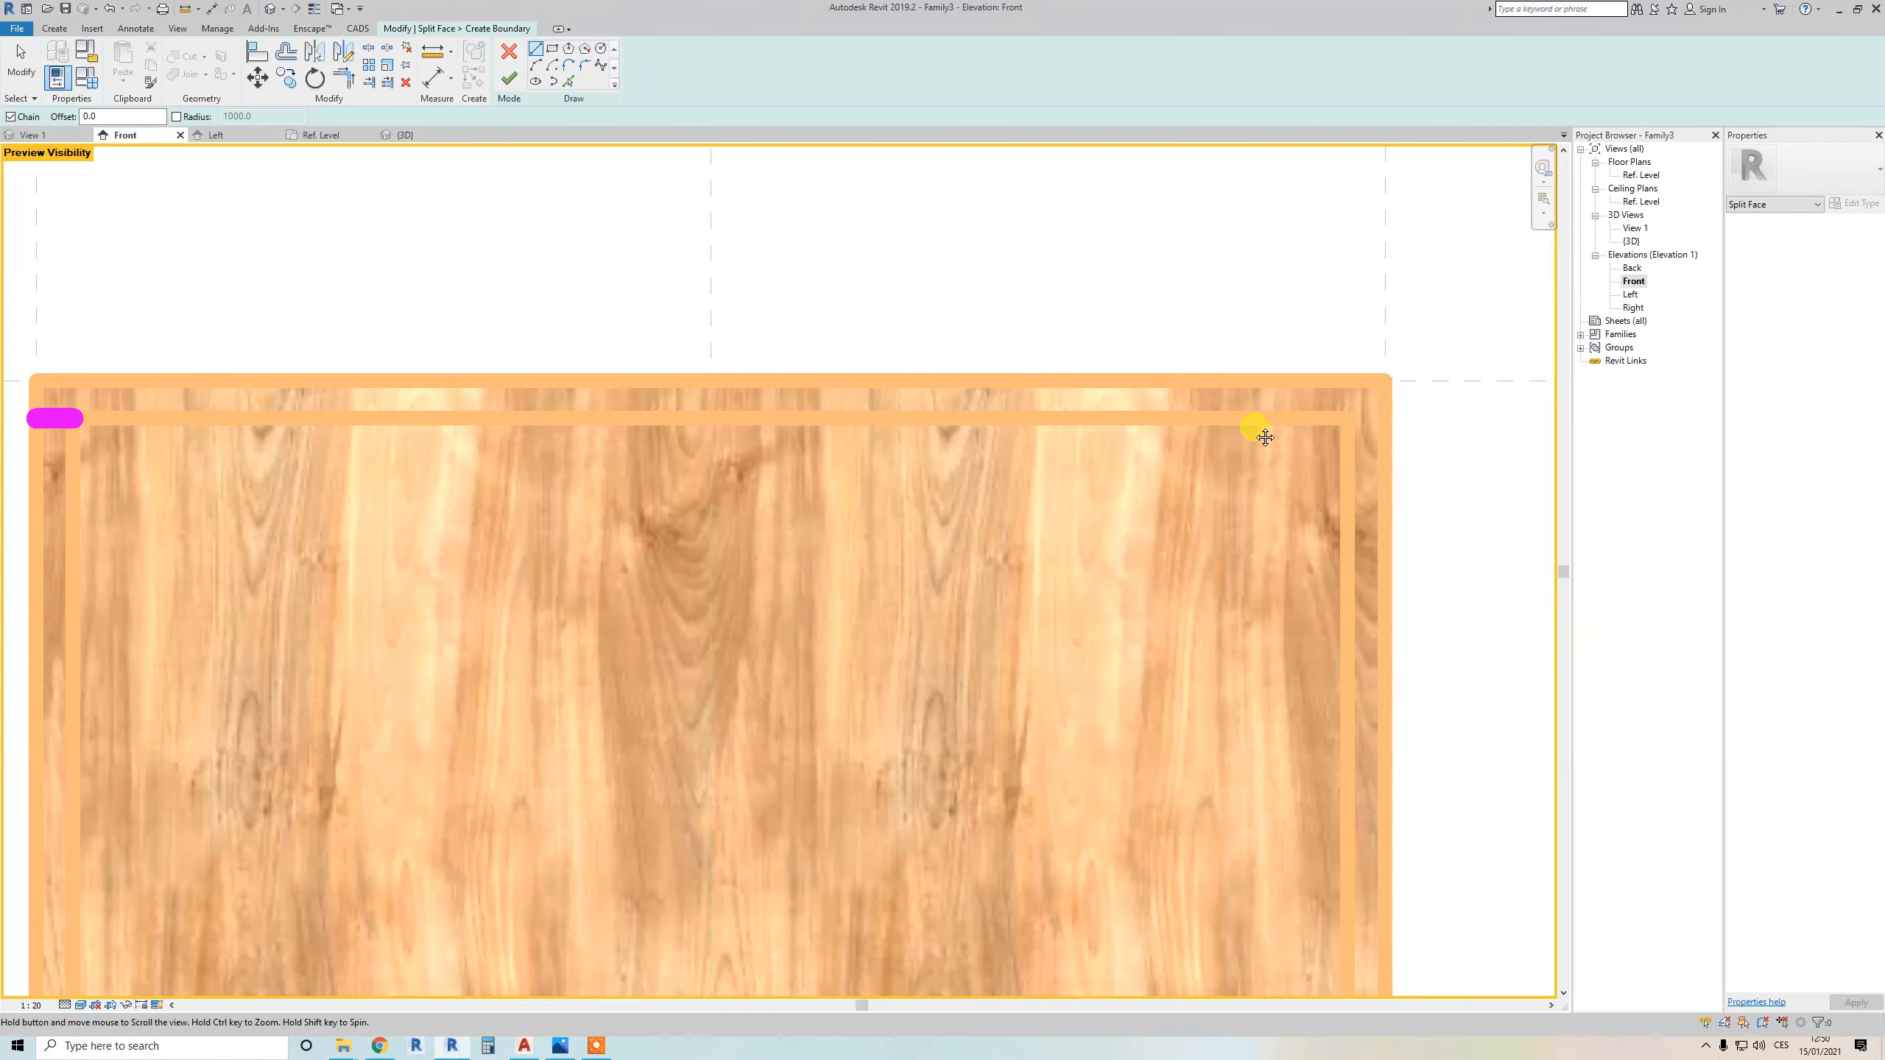
pyautogui.click(1346, 423)
pyautogui.press('Escape')
pyautogui.scroll(-2, 1261, 467)
pyautogui.moveTo(1242, 477); pyautogui.dragTo(1229, 265, button='middle')
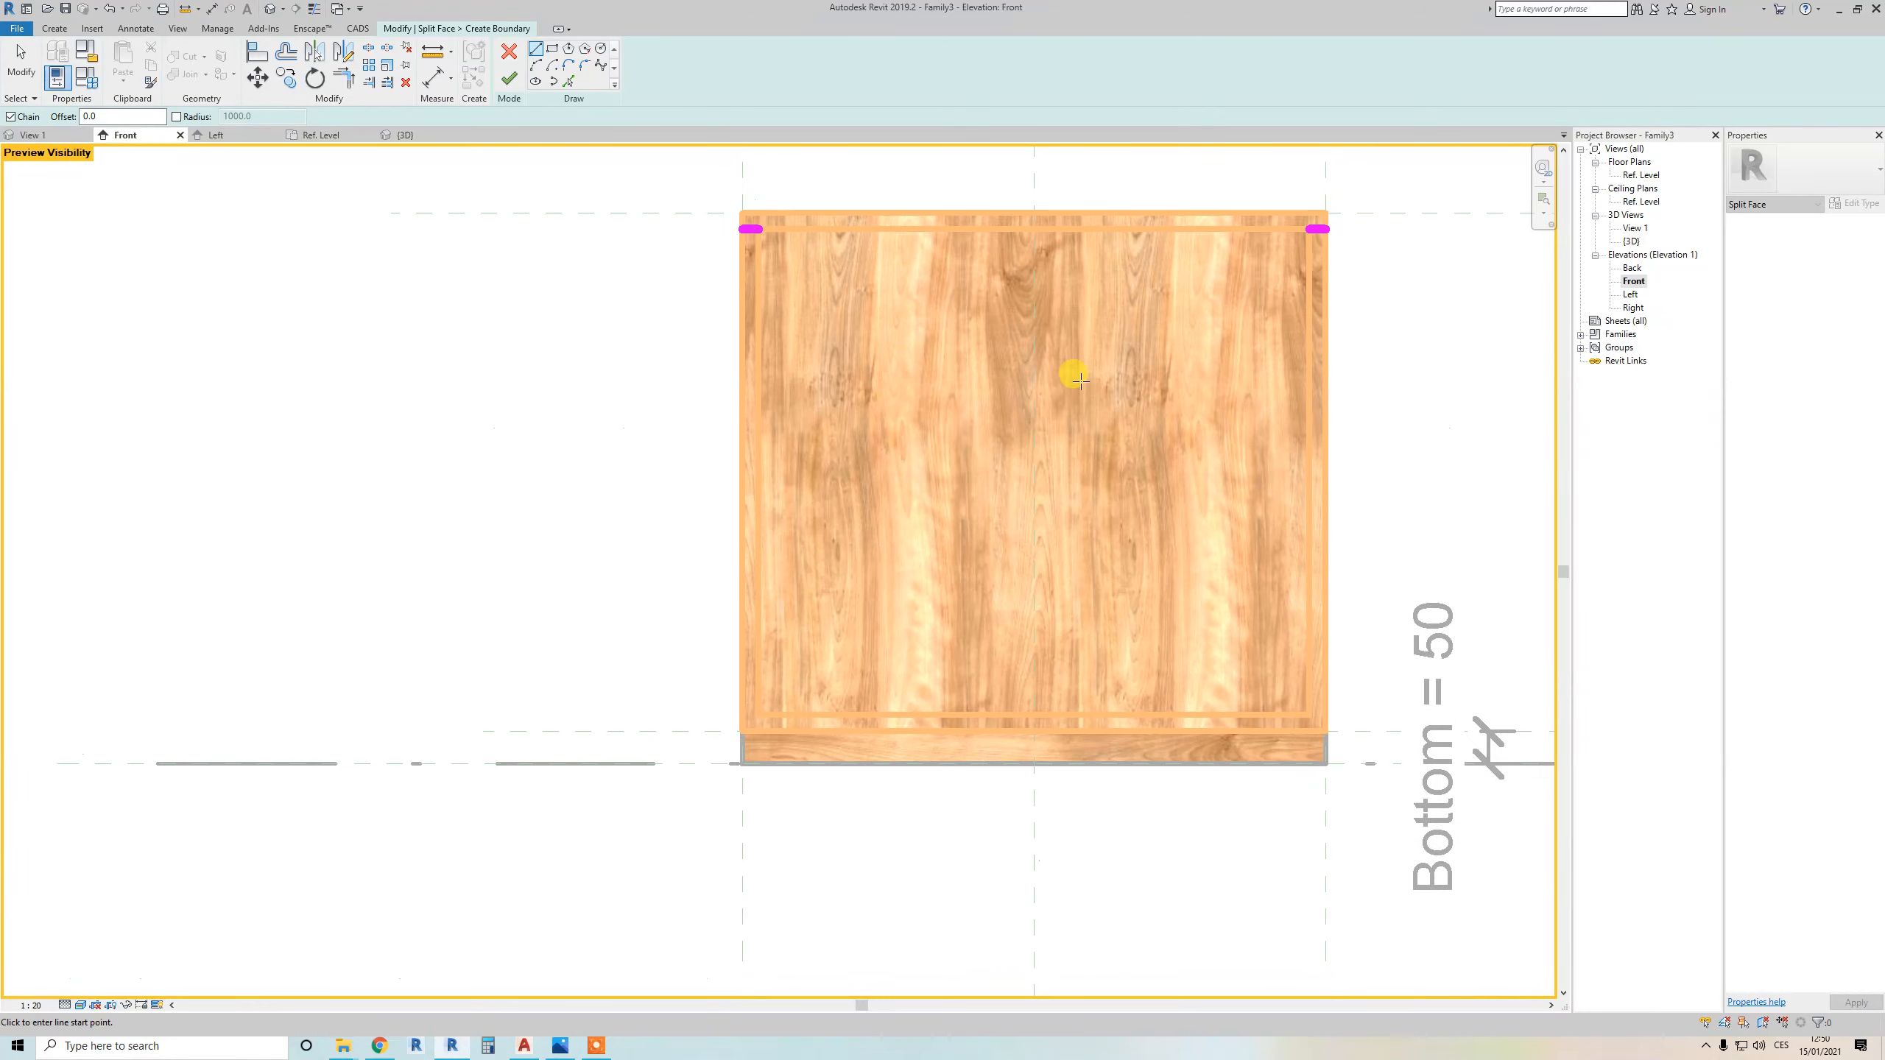
# Sketch short horizontal split lines across both side panels at the opening's lower edge and finish the split face
pyautogui.scroll(3, 764, 722)
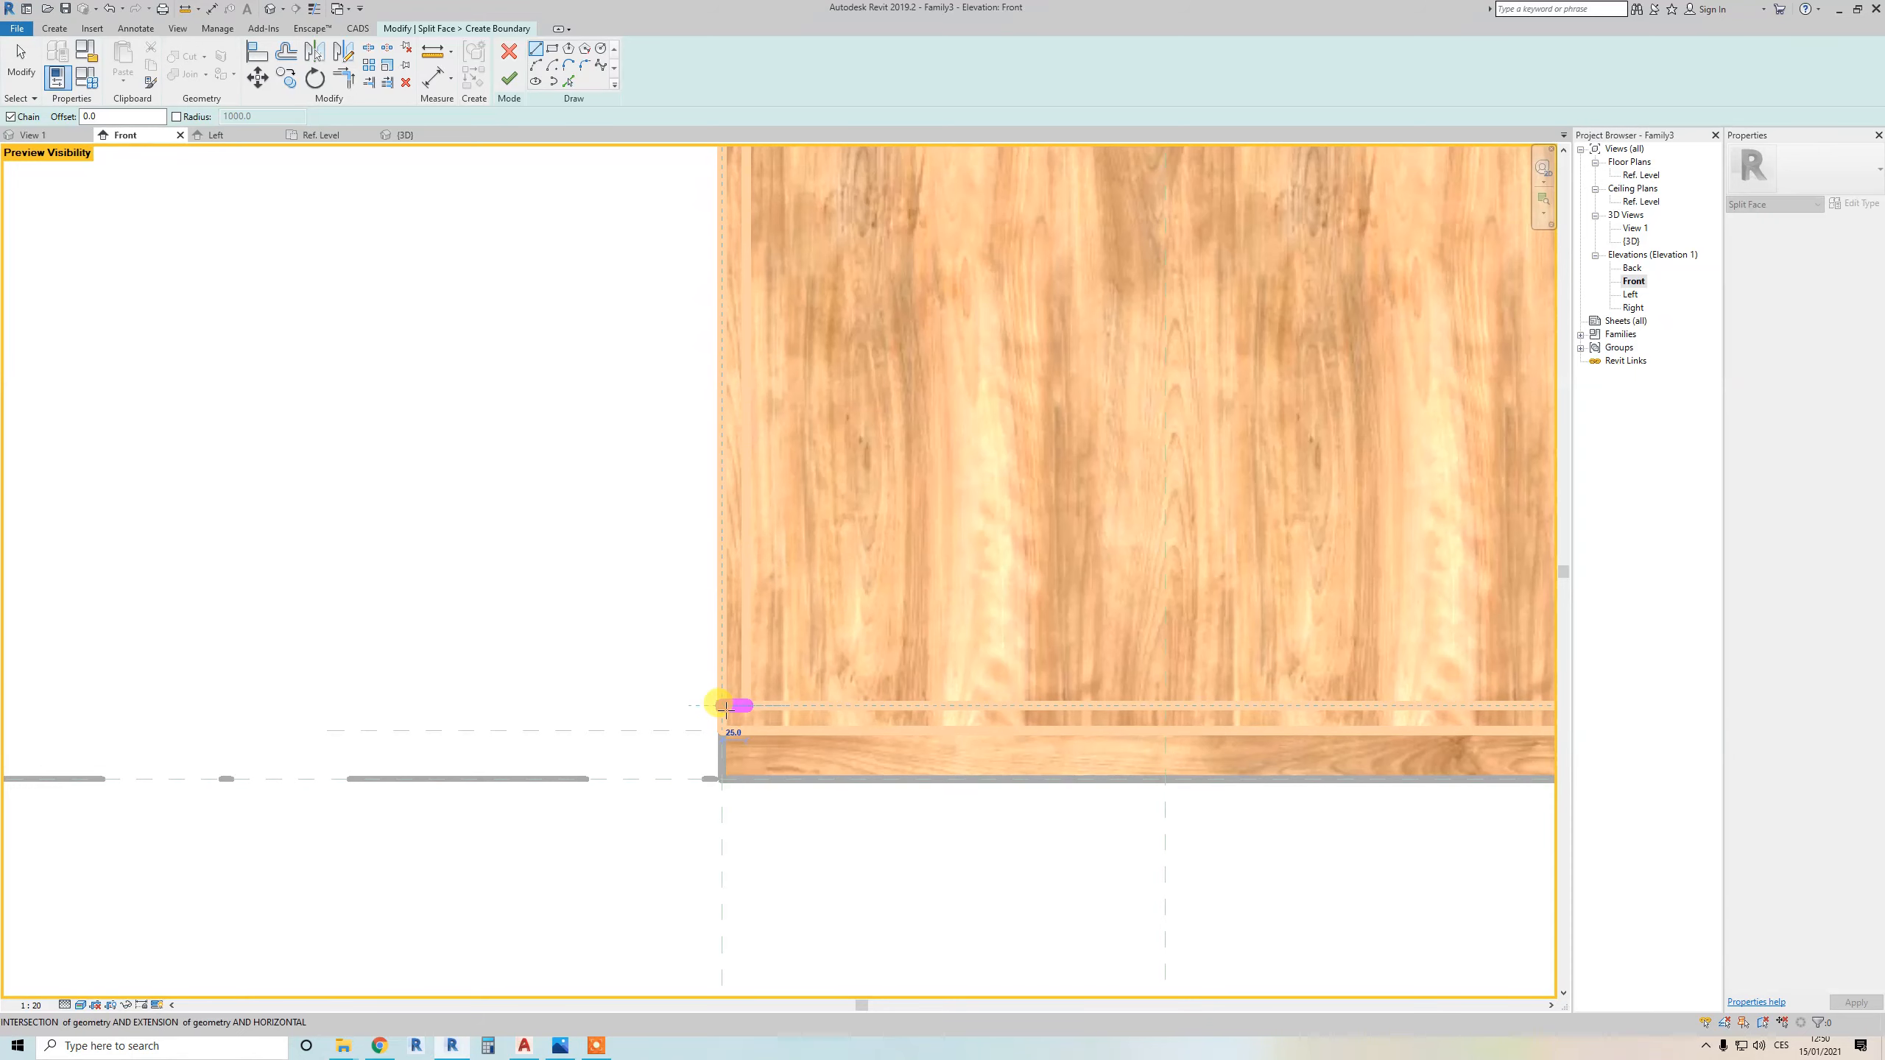
pyautogui.click(722, 705)
pyautogui.scroll(-1, 1176, 715)
pyautogui.moveTo(1180, 719); pyautogui.dragTo(747, 699, button='middle')
pyautogui.press('Escape')
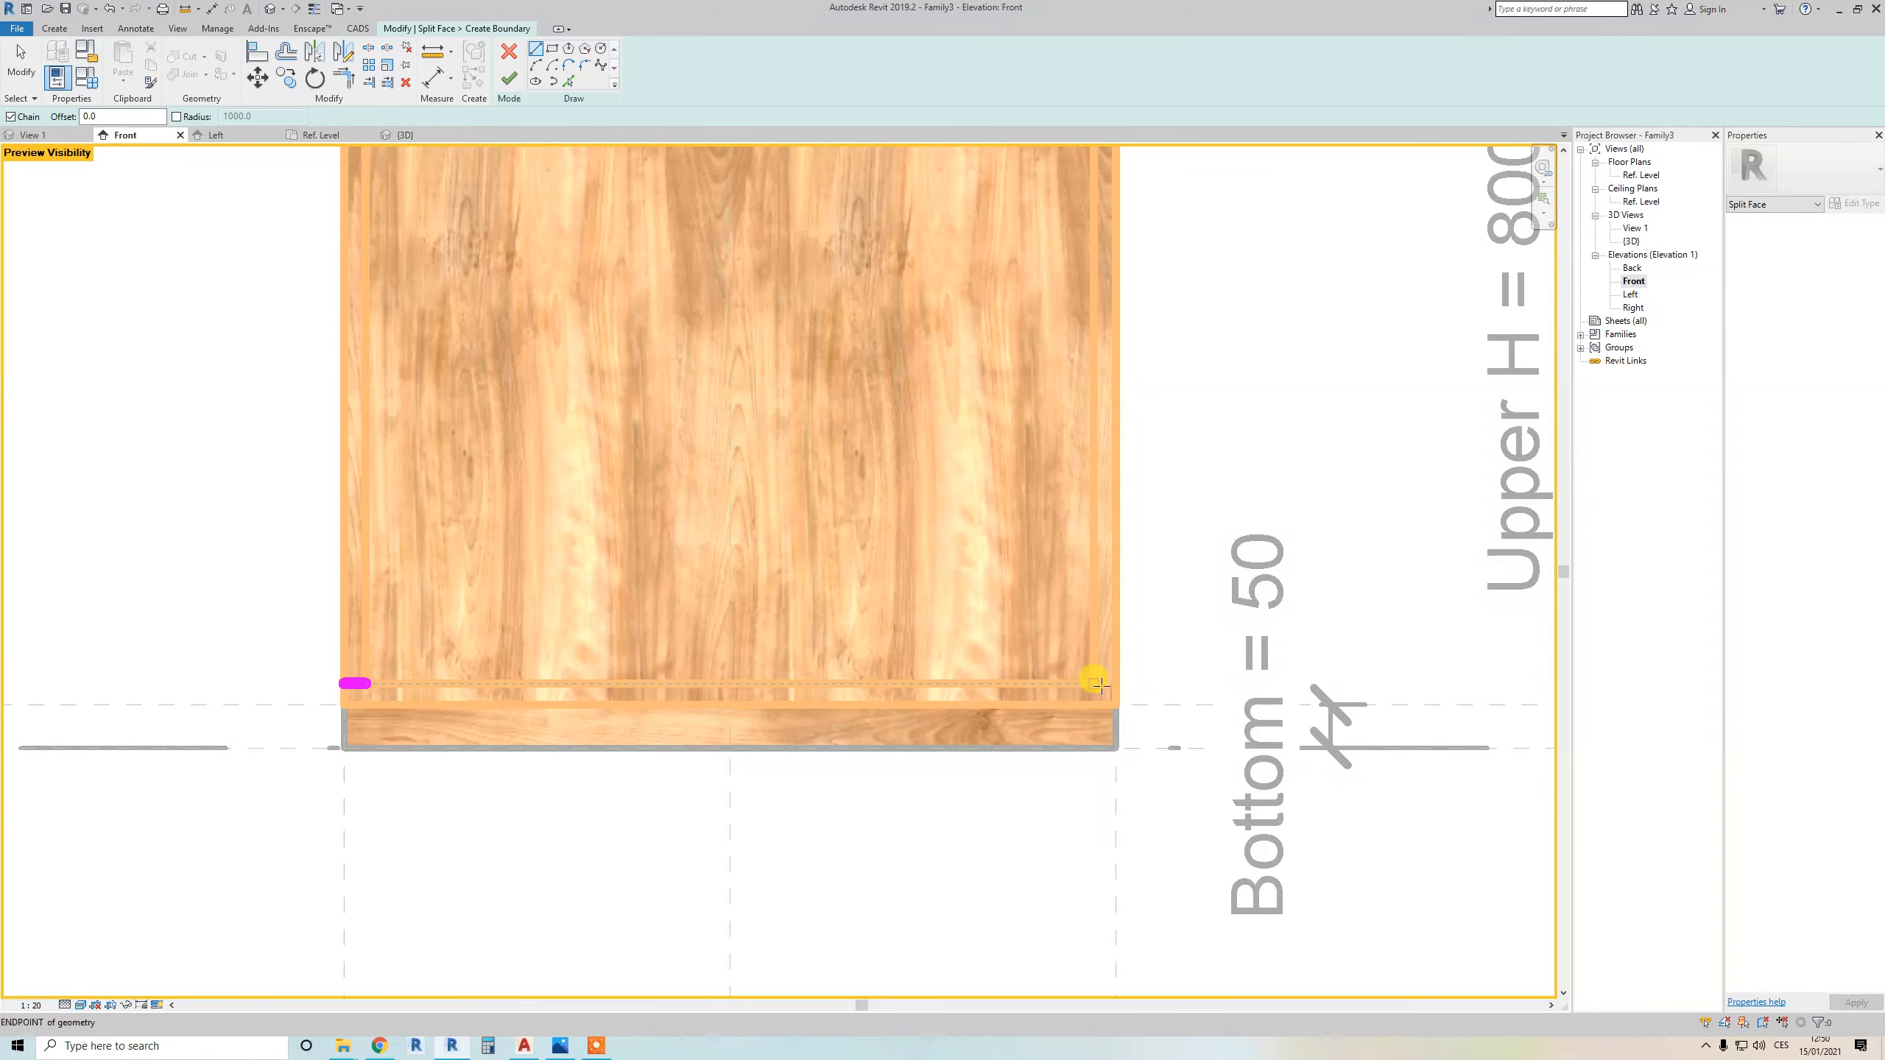
pyautogui.click(1099, 684)
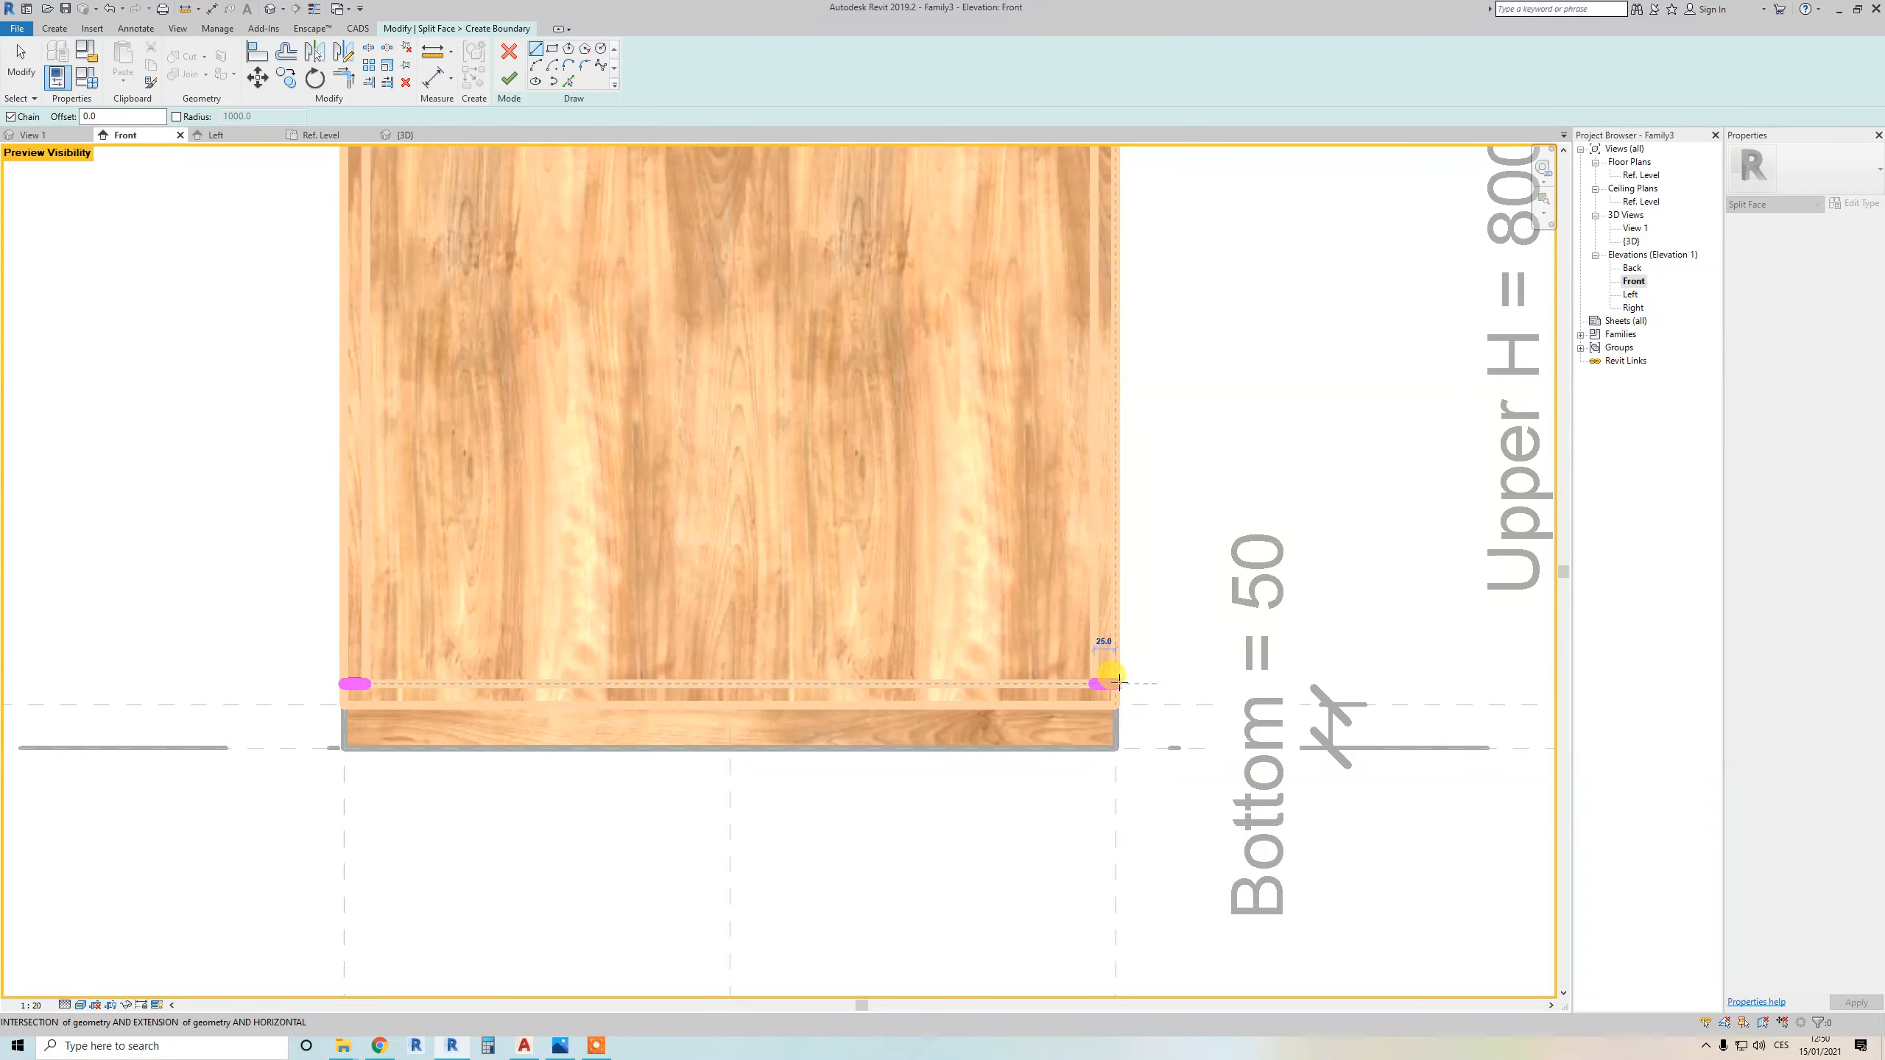
pyautogui.click(1120, 684)
pyautogui.click(509, 78)
# Paint the split region of the cabinet's front frame face with the base 90 (param) material
pyautogui.scroll(-1, 776, 501)
pyautogui.scroll(-1, 776, 501)
pyautogui.moveTo(776, 502); pyautogui.dragTo(808, 632, button='middle')
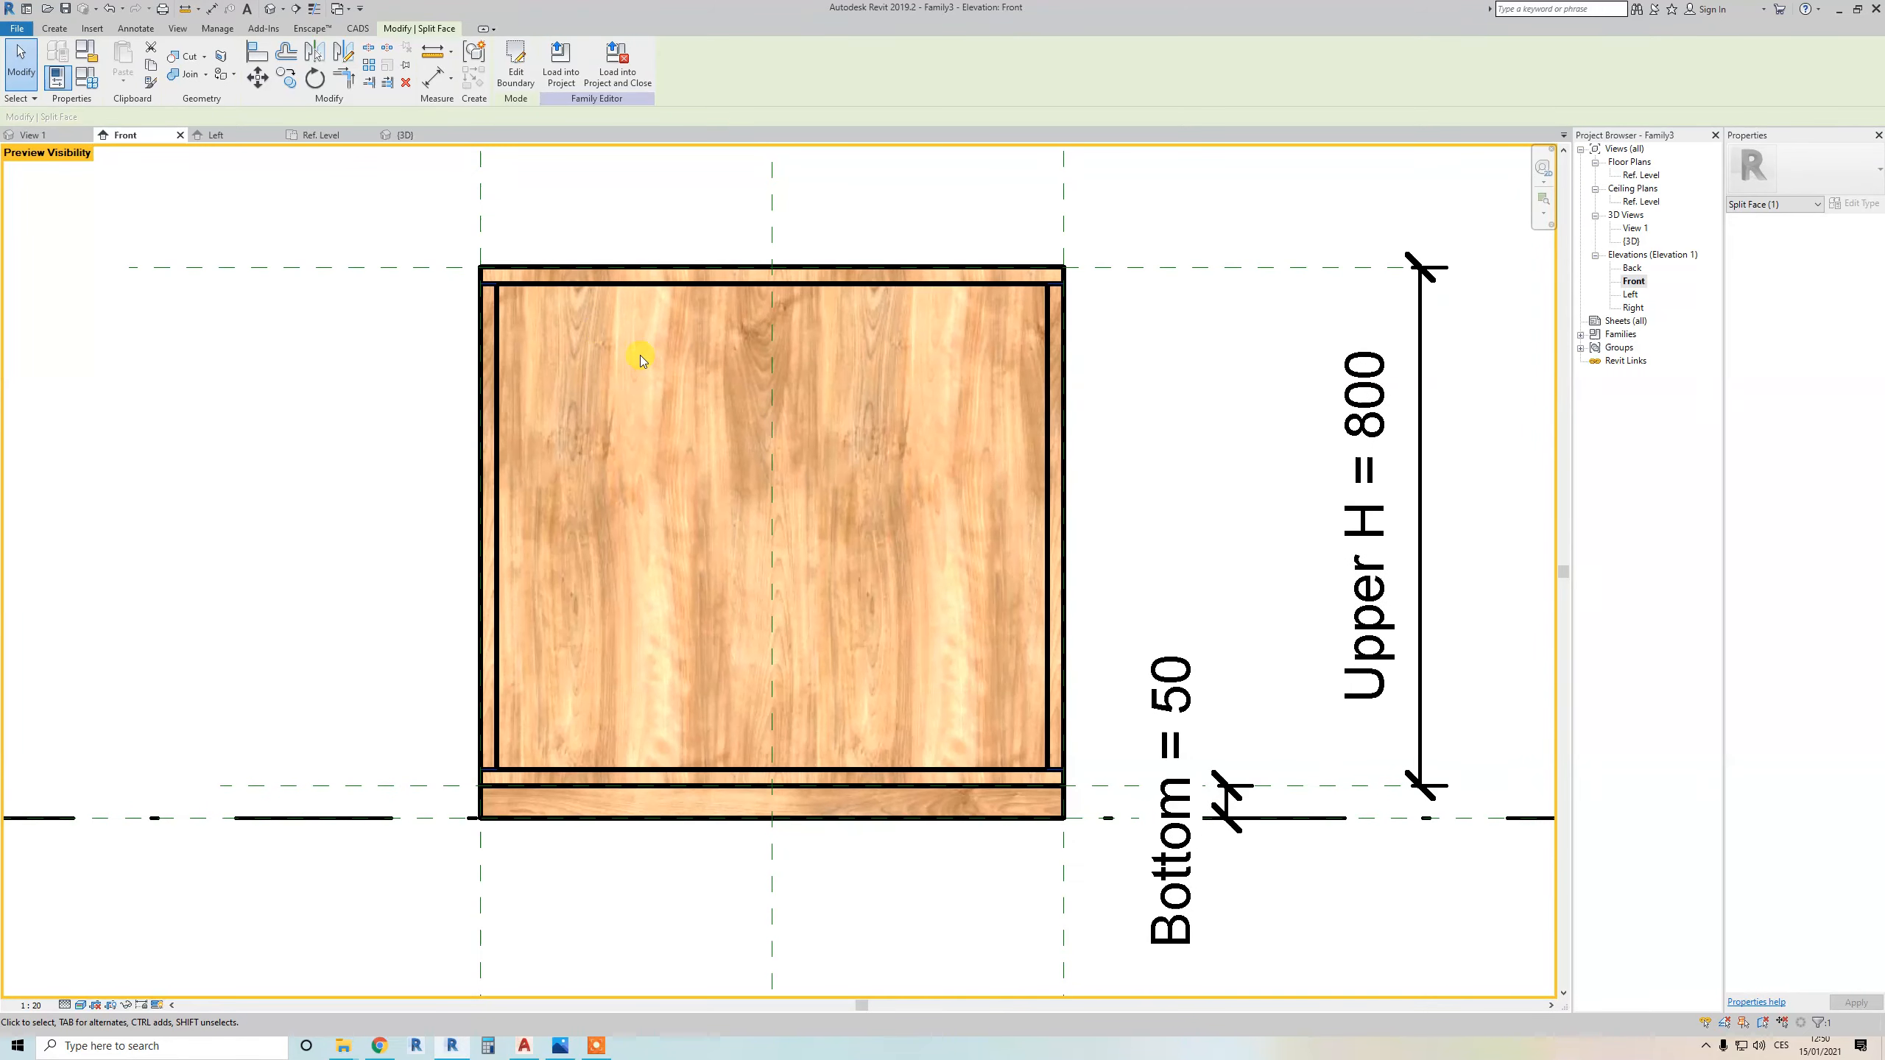
pyautogui.scroll(1, 510, 282)
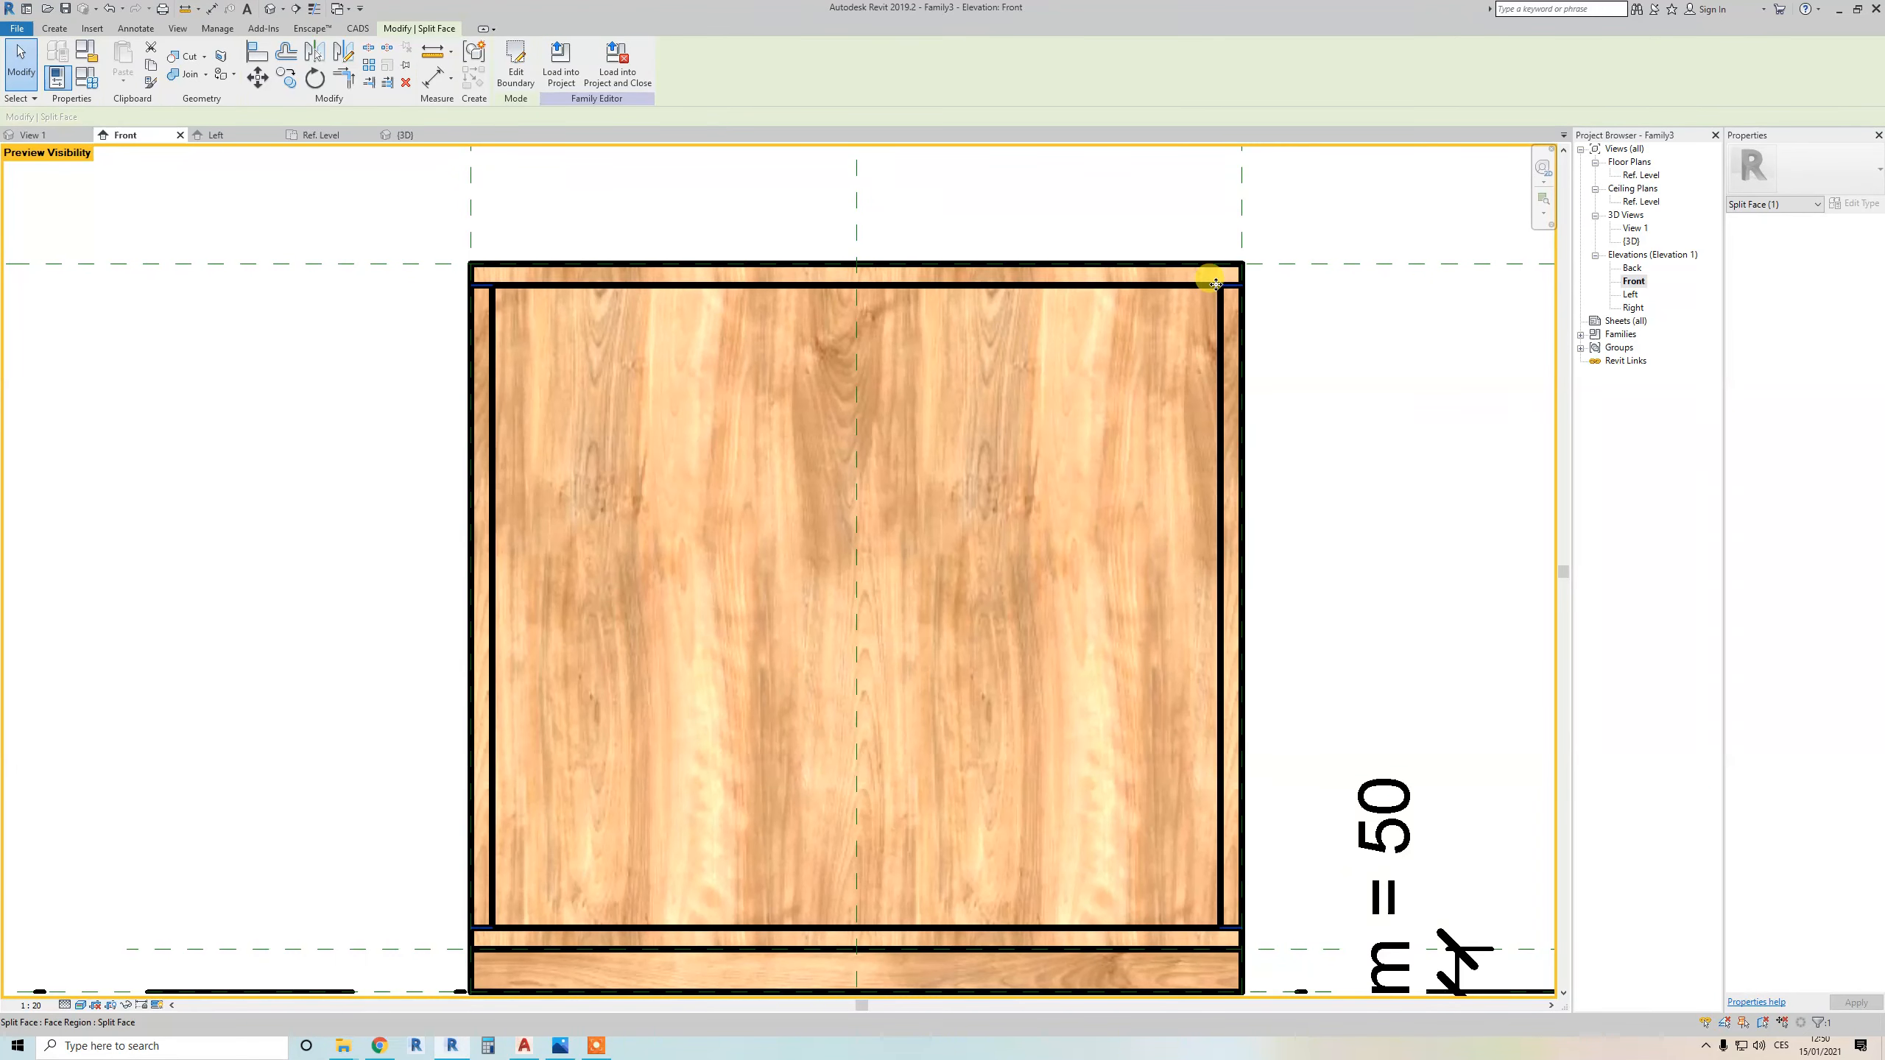
pyautogui.scroll(-1, 1169, 342)
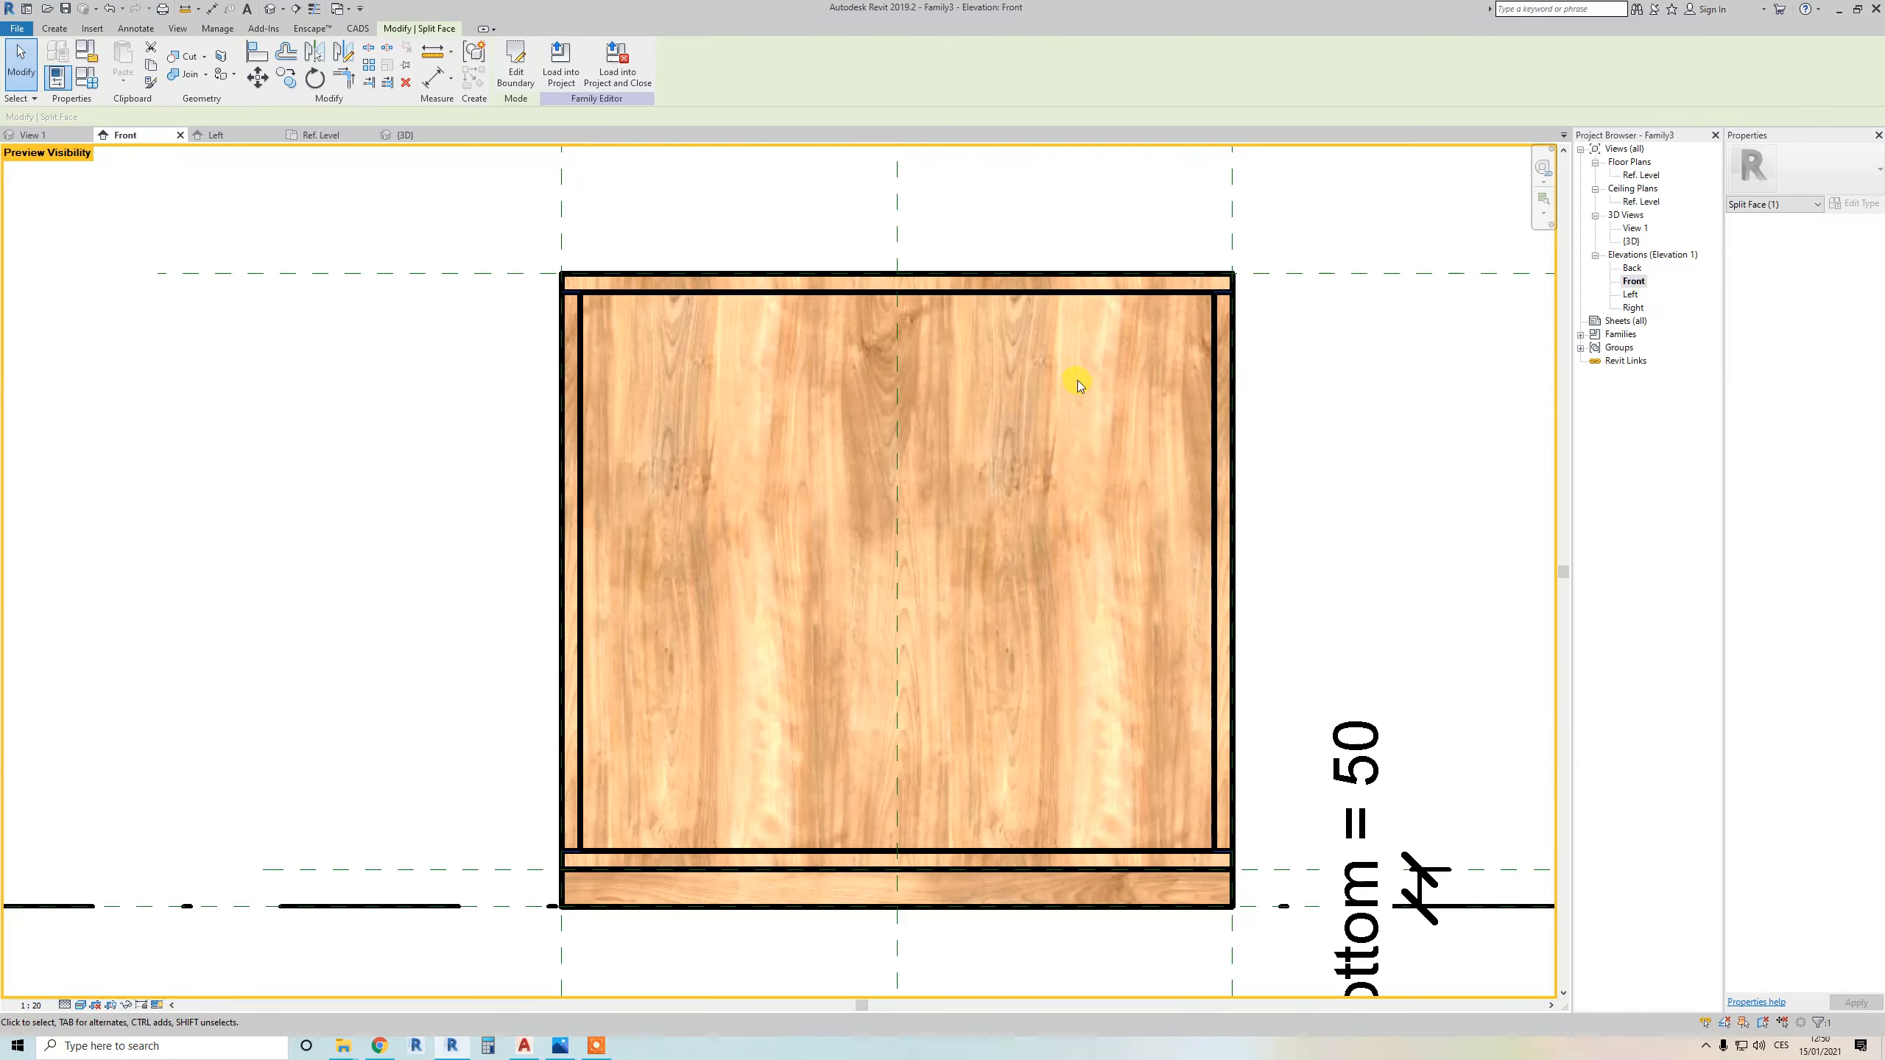
pyautogui.scroll(-1, 942, 390)
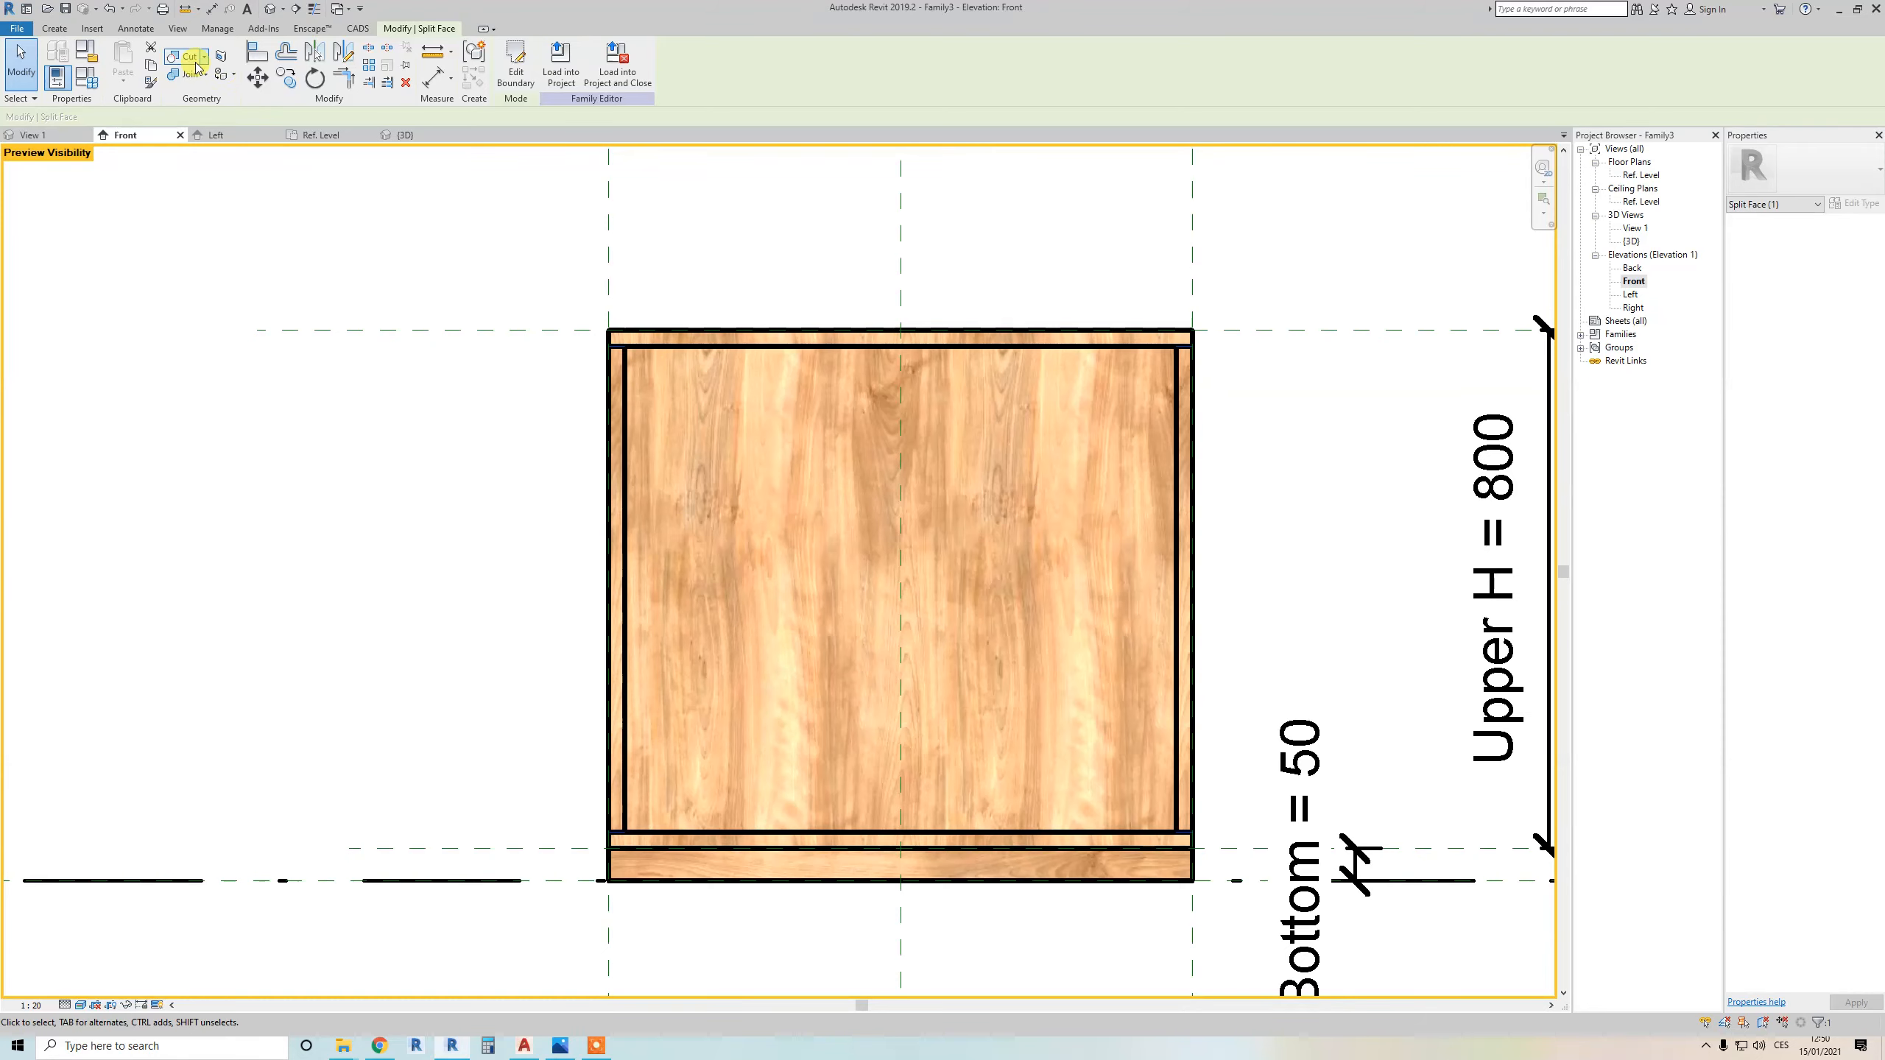
pyautogui.click(225, 75)
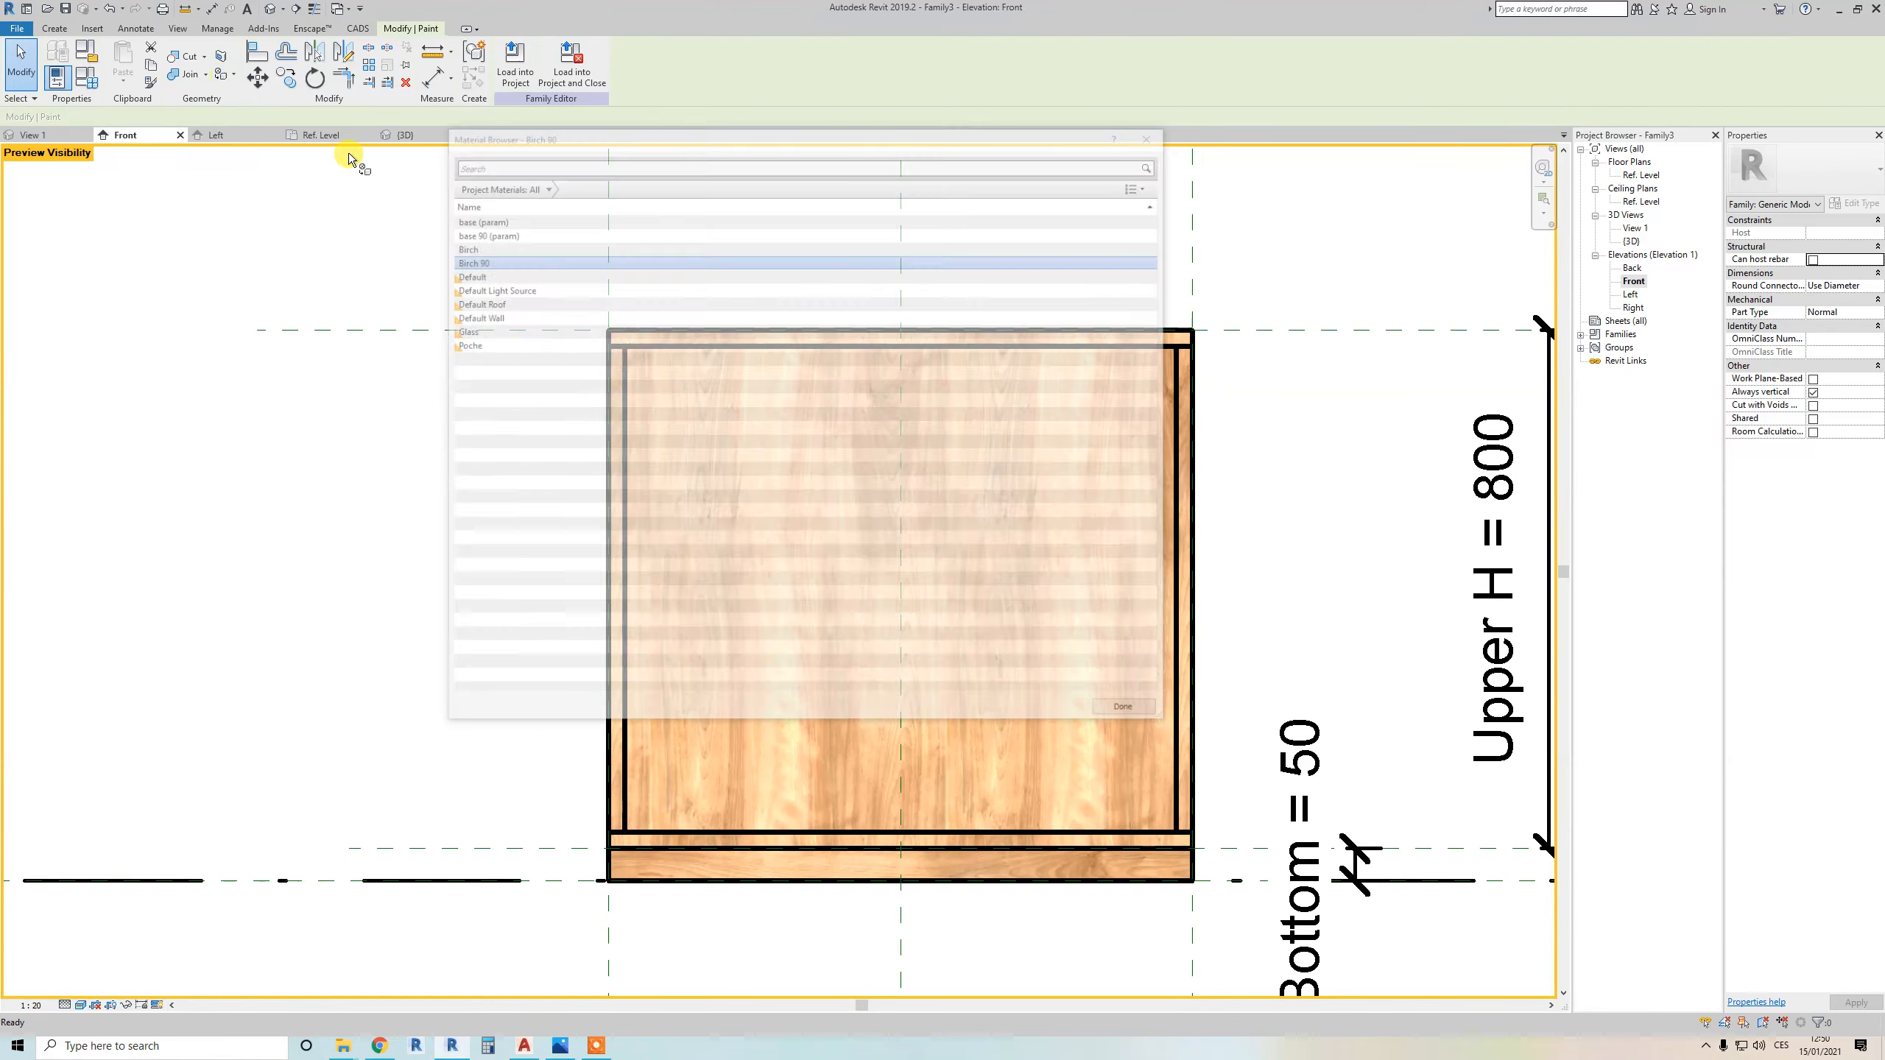
pyautogui.moveTo(531, 135); pyautogui.dragTo(1305, 223)
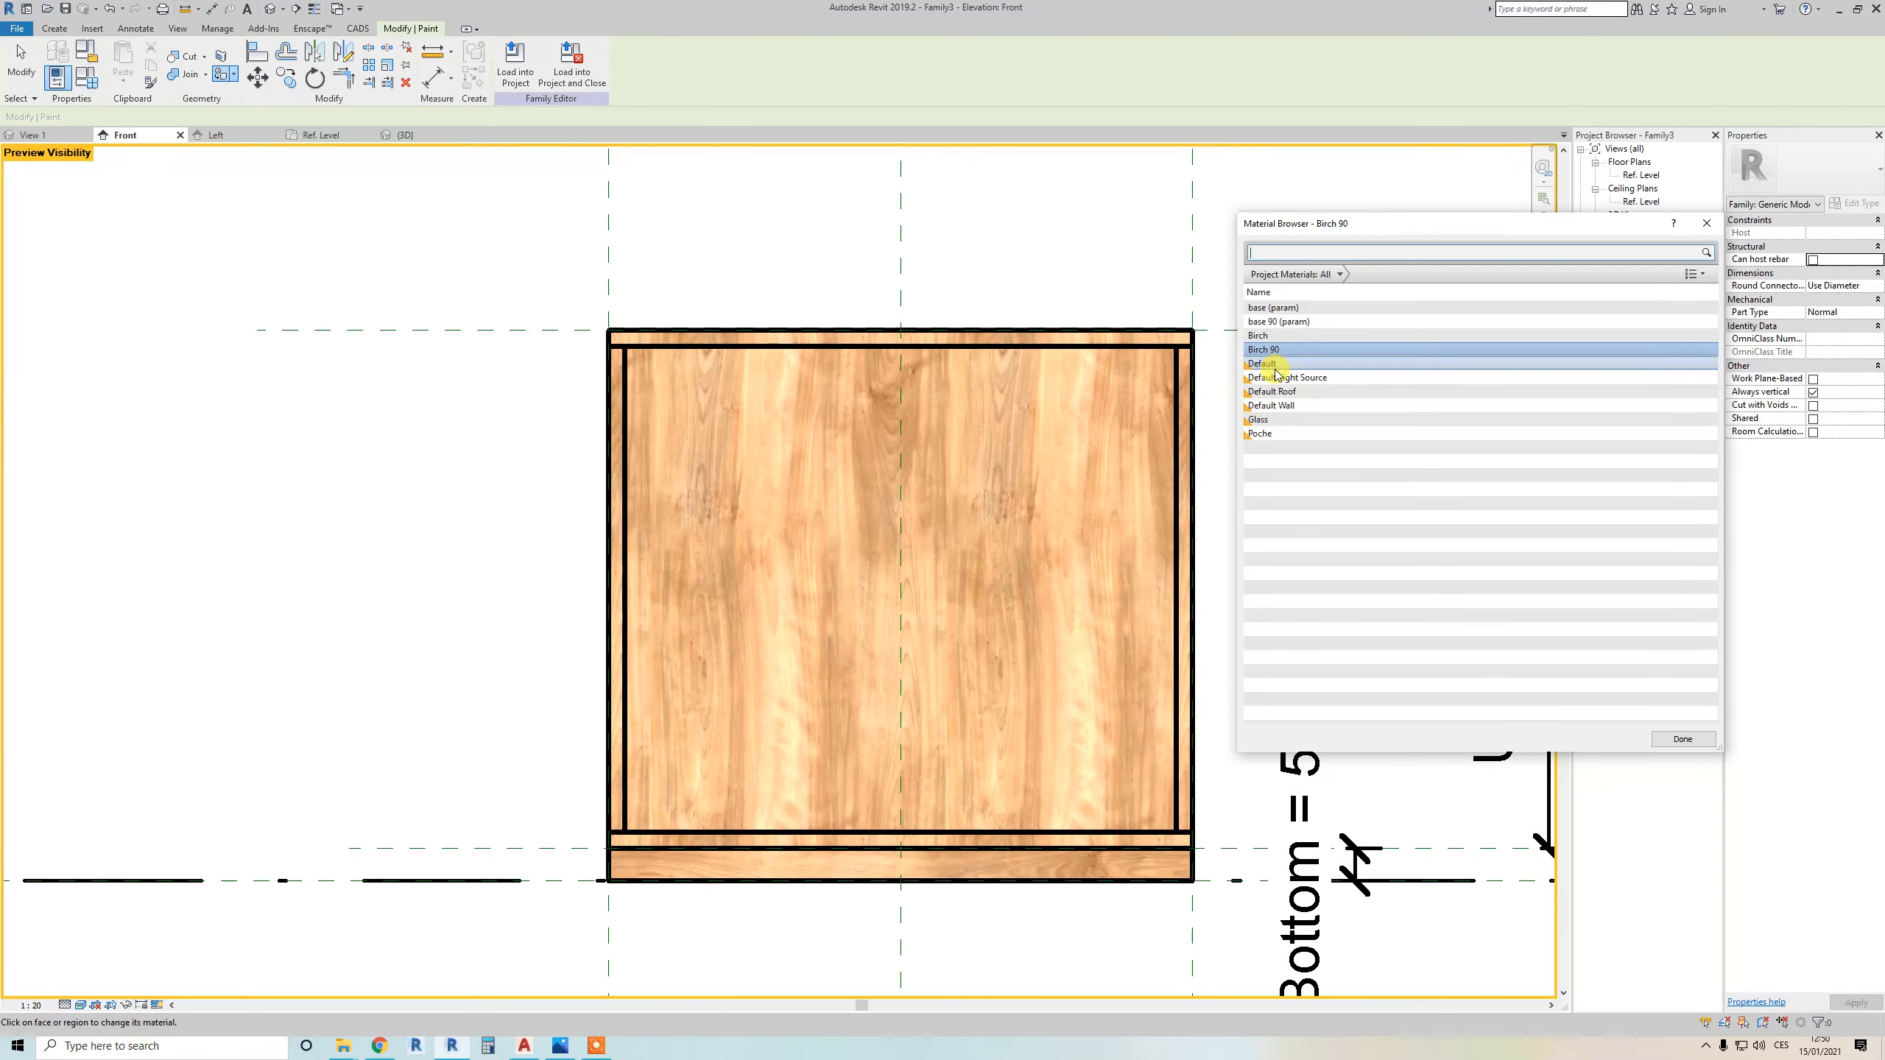
pyautogui.moveTo(1278, 327)
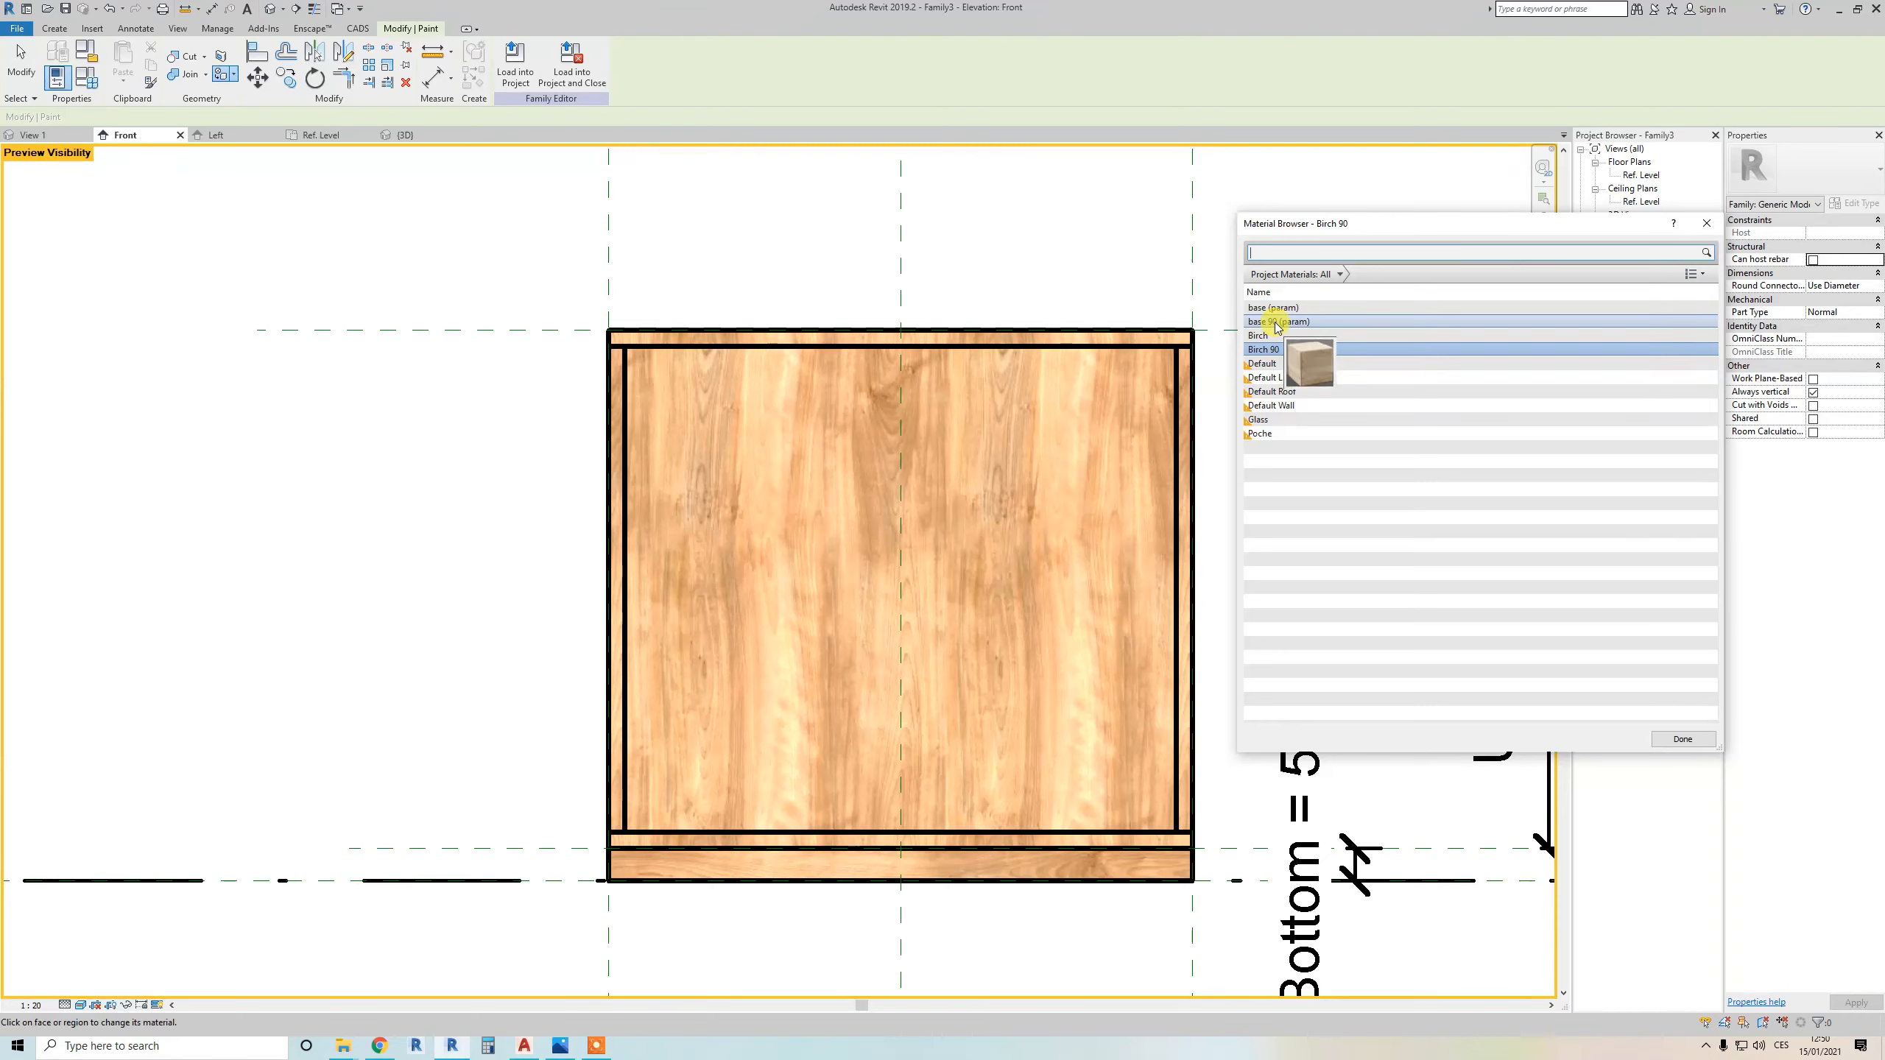
pyautogui.click(1277, 324)
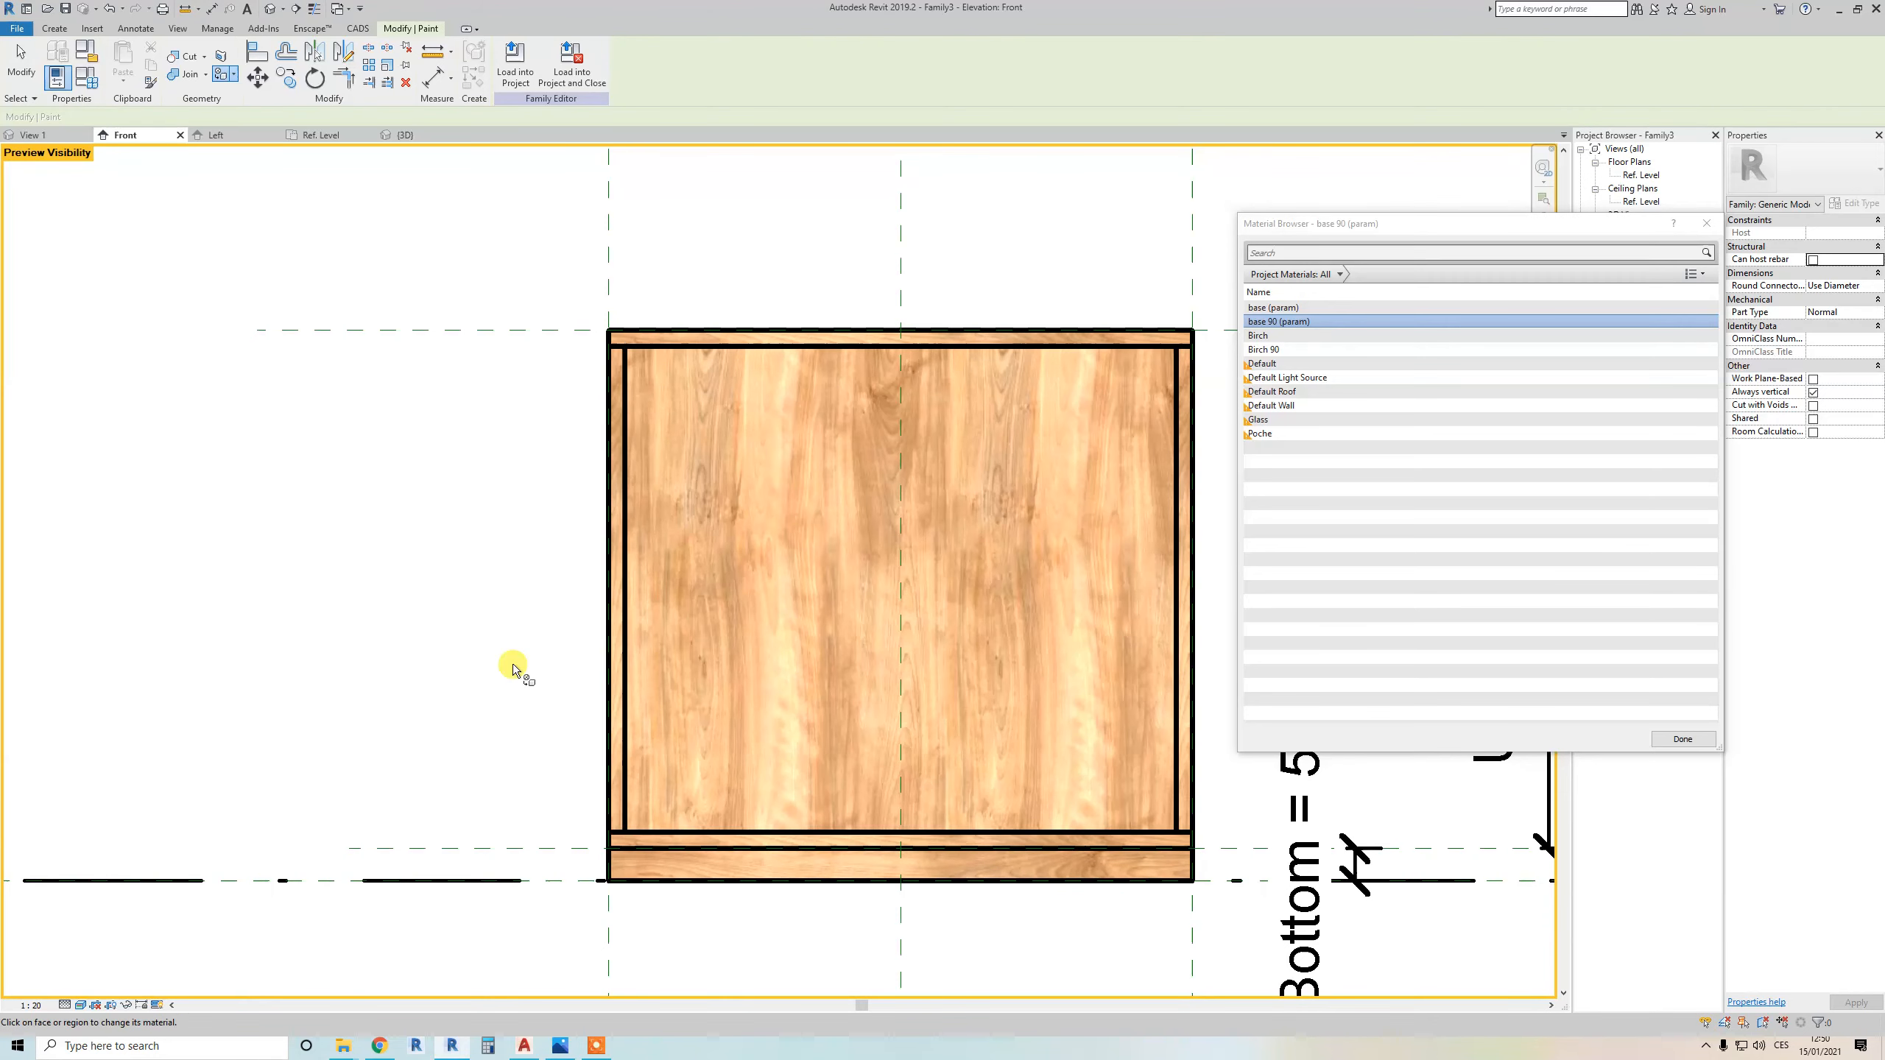
pyautogui.click(1682, 738)
# Open the 3D view, show it with thin lines, and examine the grain direction along the cabinet's front frame edges
pyautogui.scroll(-2, 1143, 550)
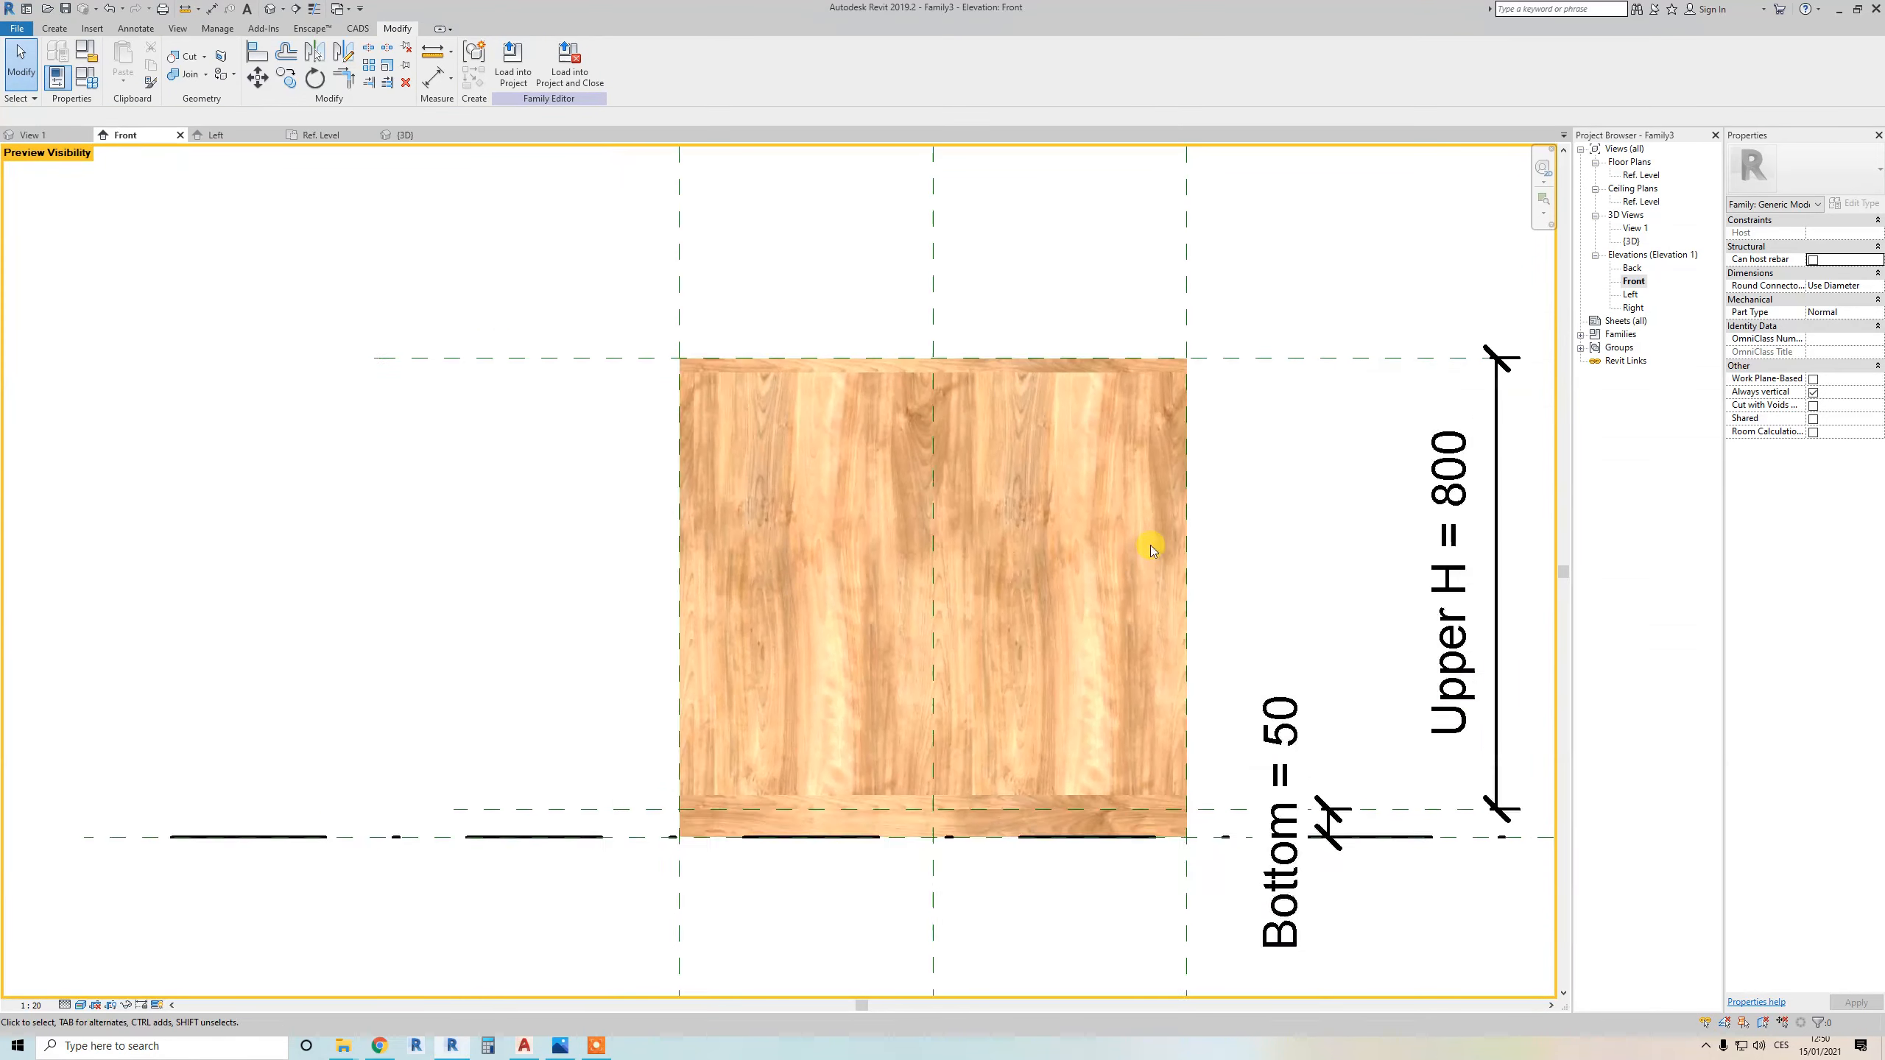
pyautogui.press('q')
pyautogui.scroll(2, 593, 460)
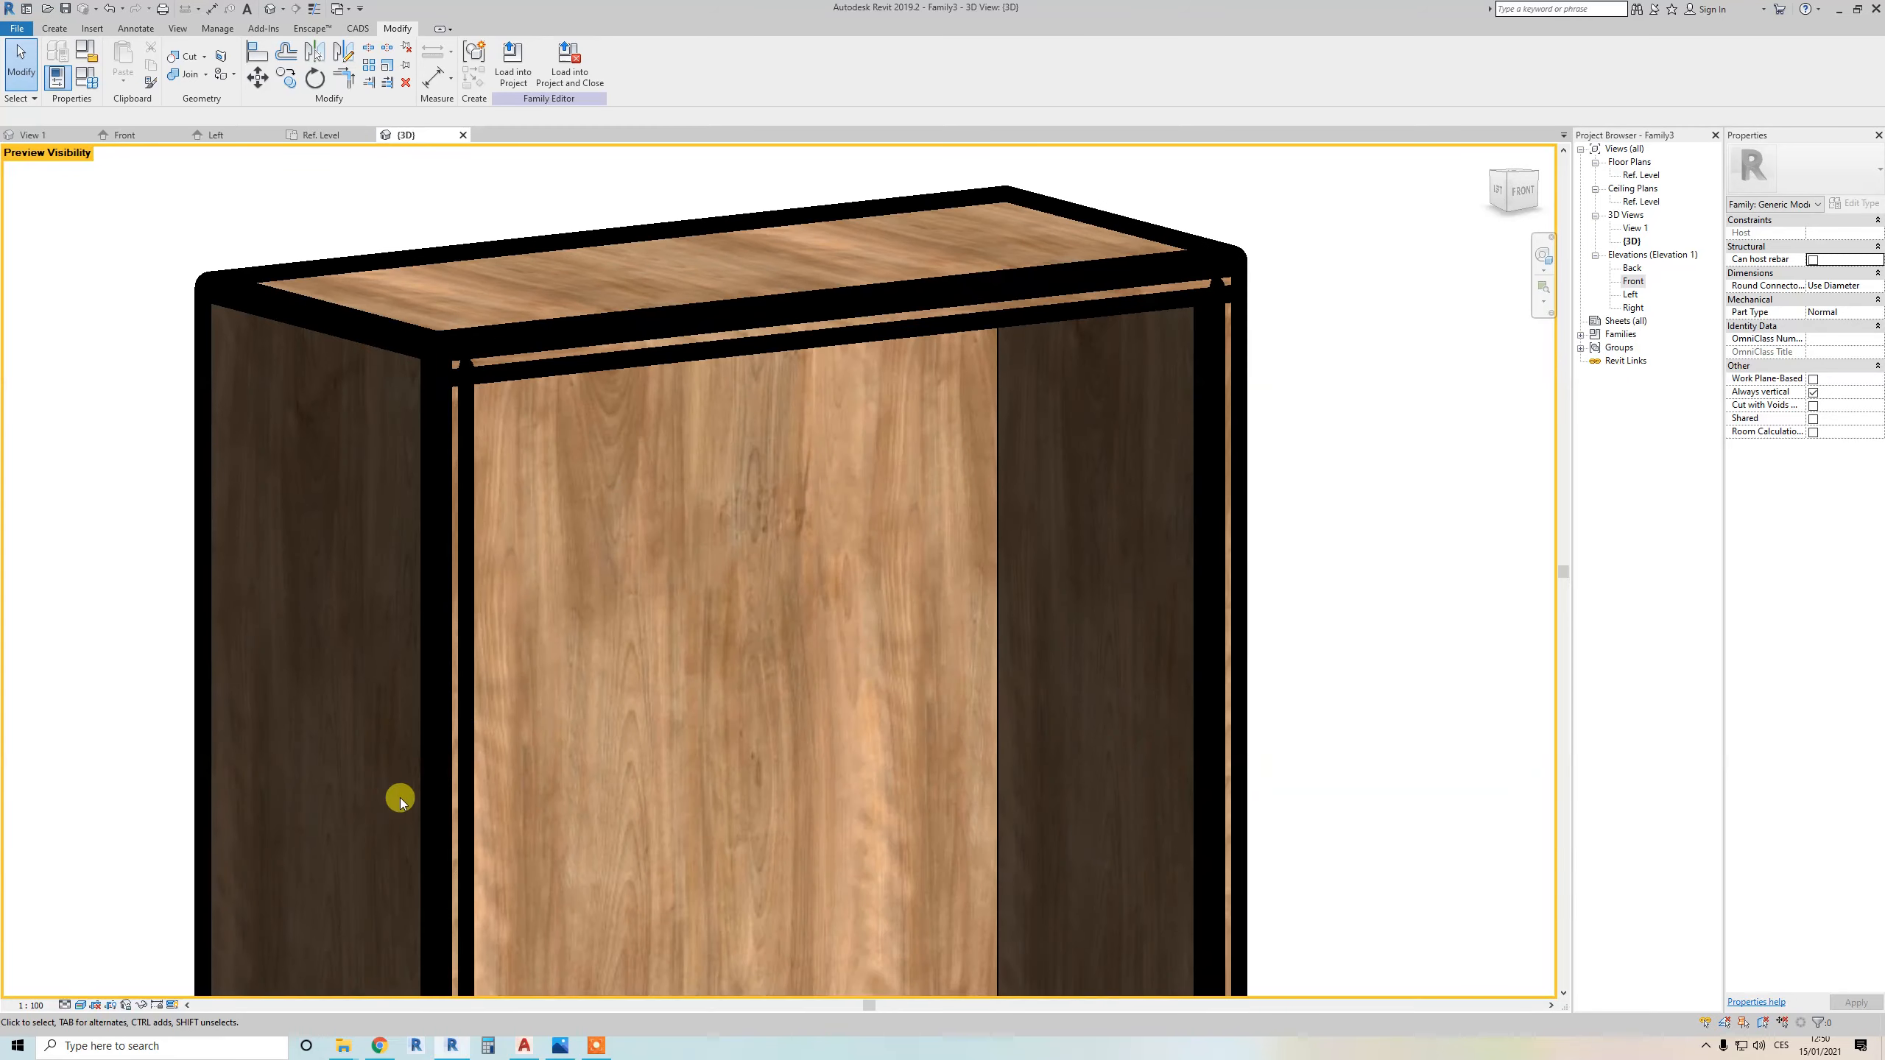
pyautogui.click(313, 11)
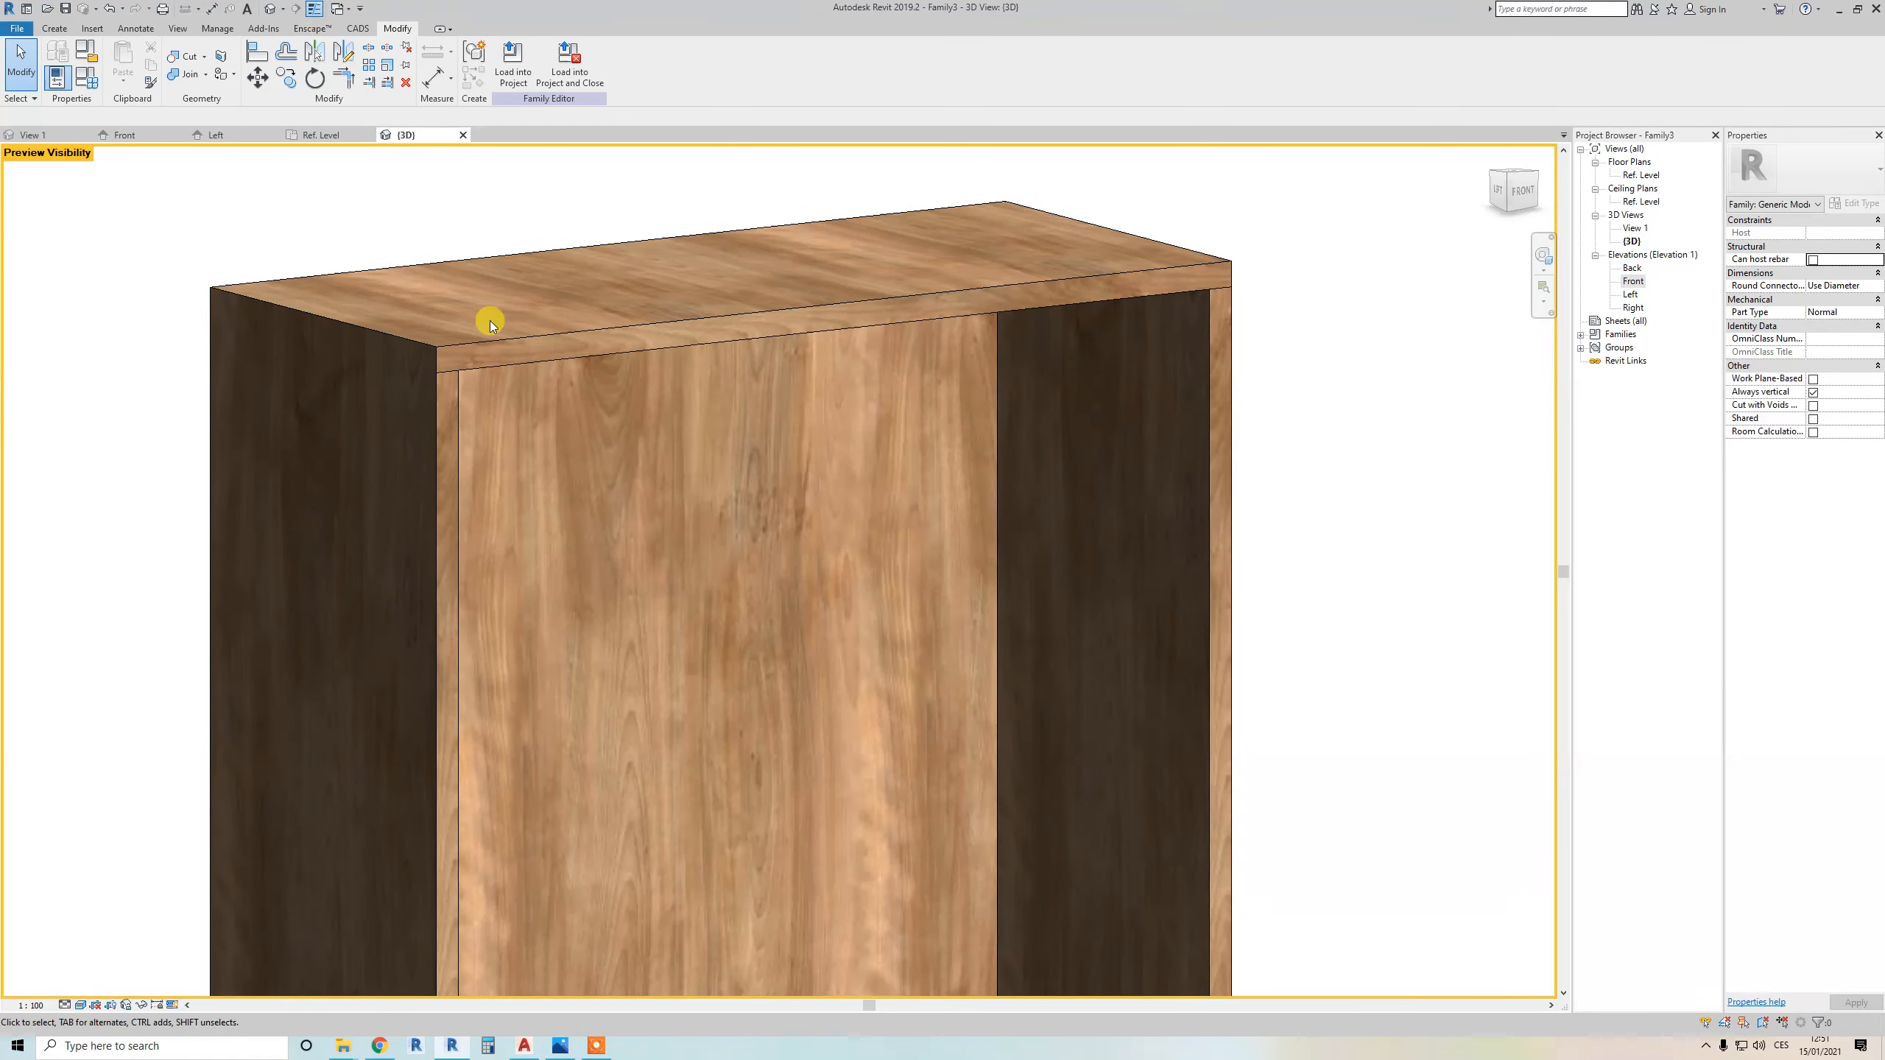
pyautogui.scroll(-4, 383, 249)
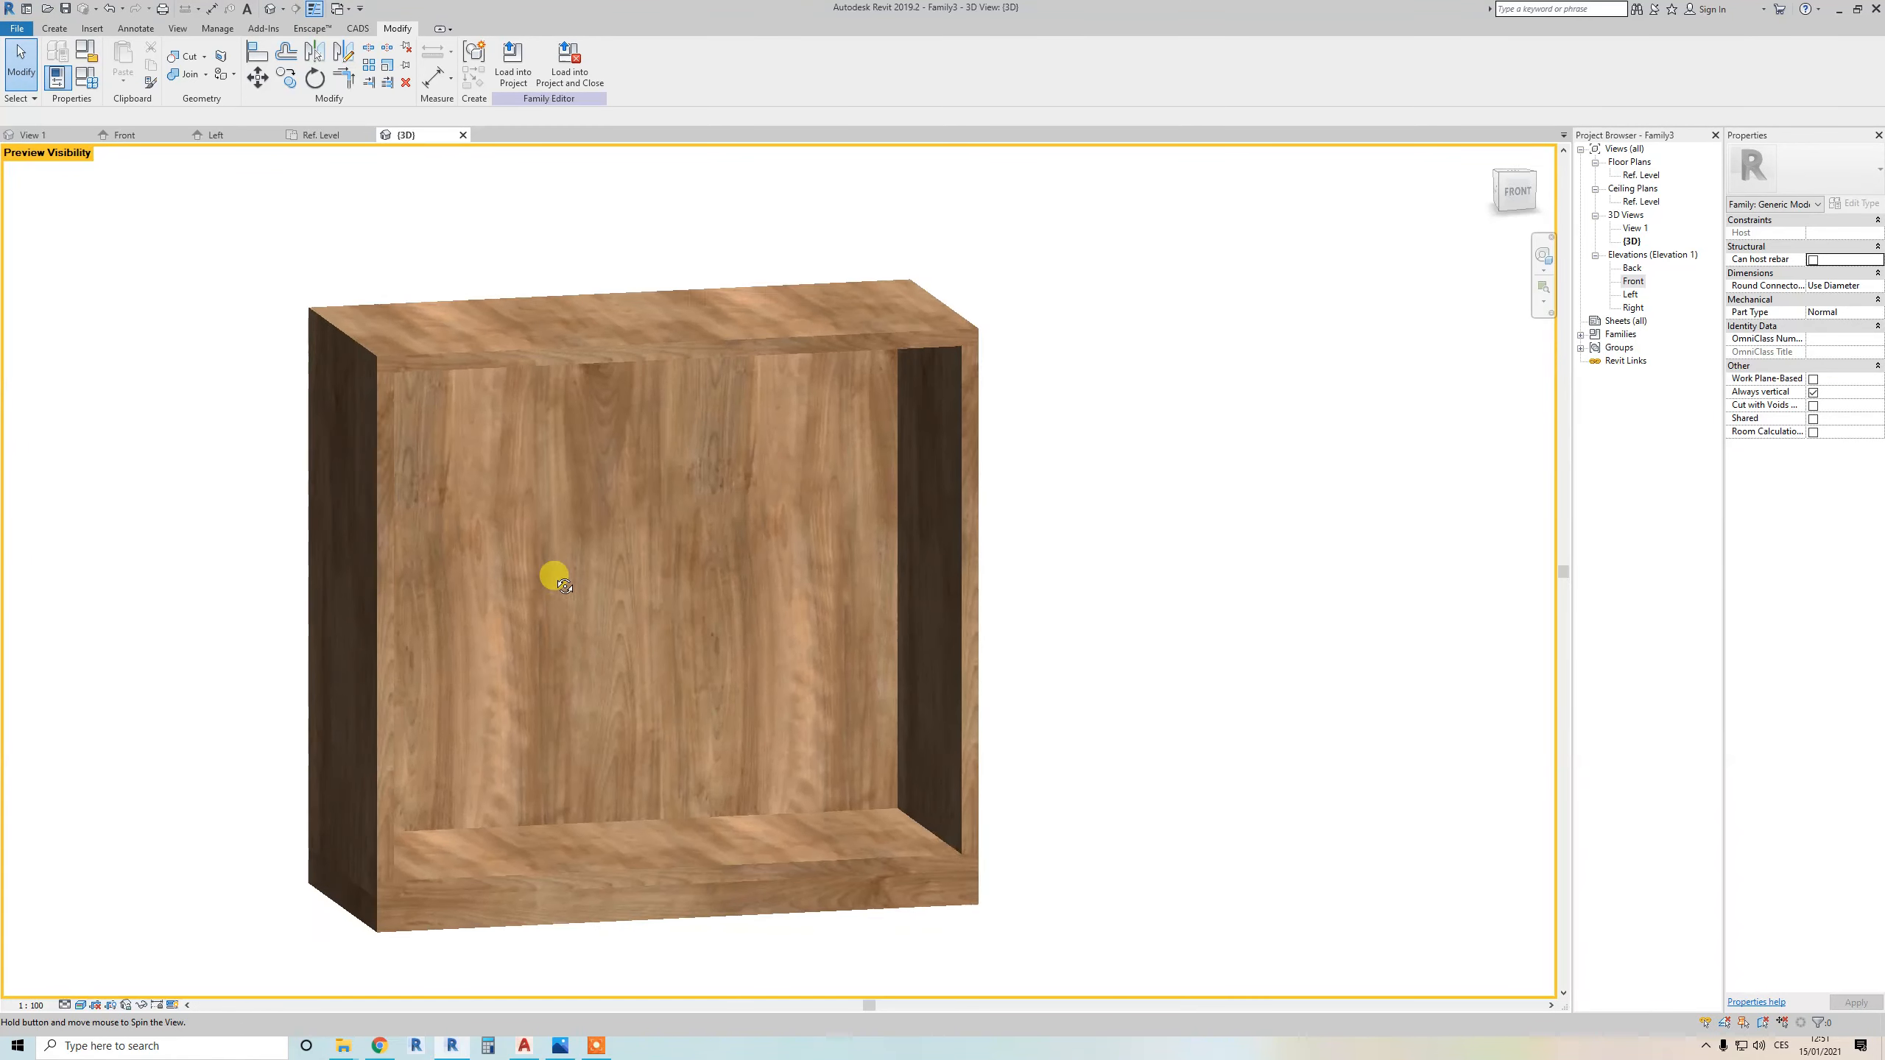
pyautogui.scroll(5, 439, 362)
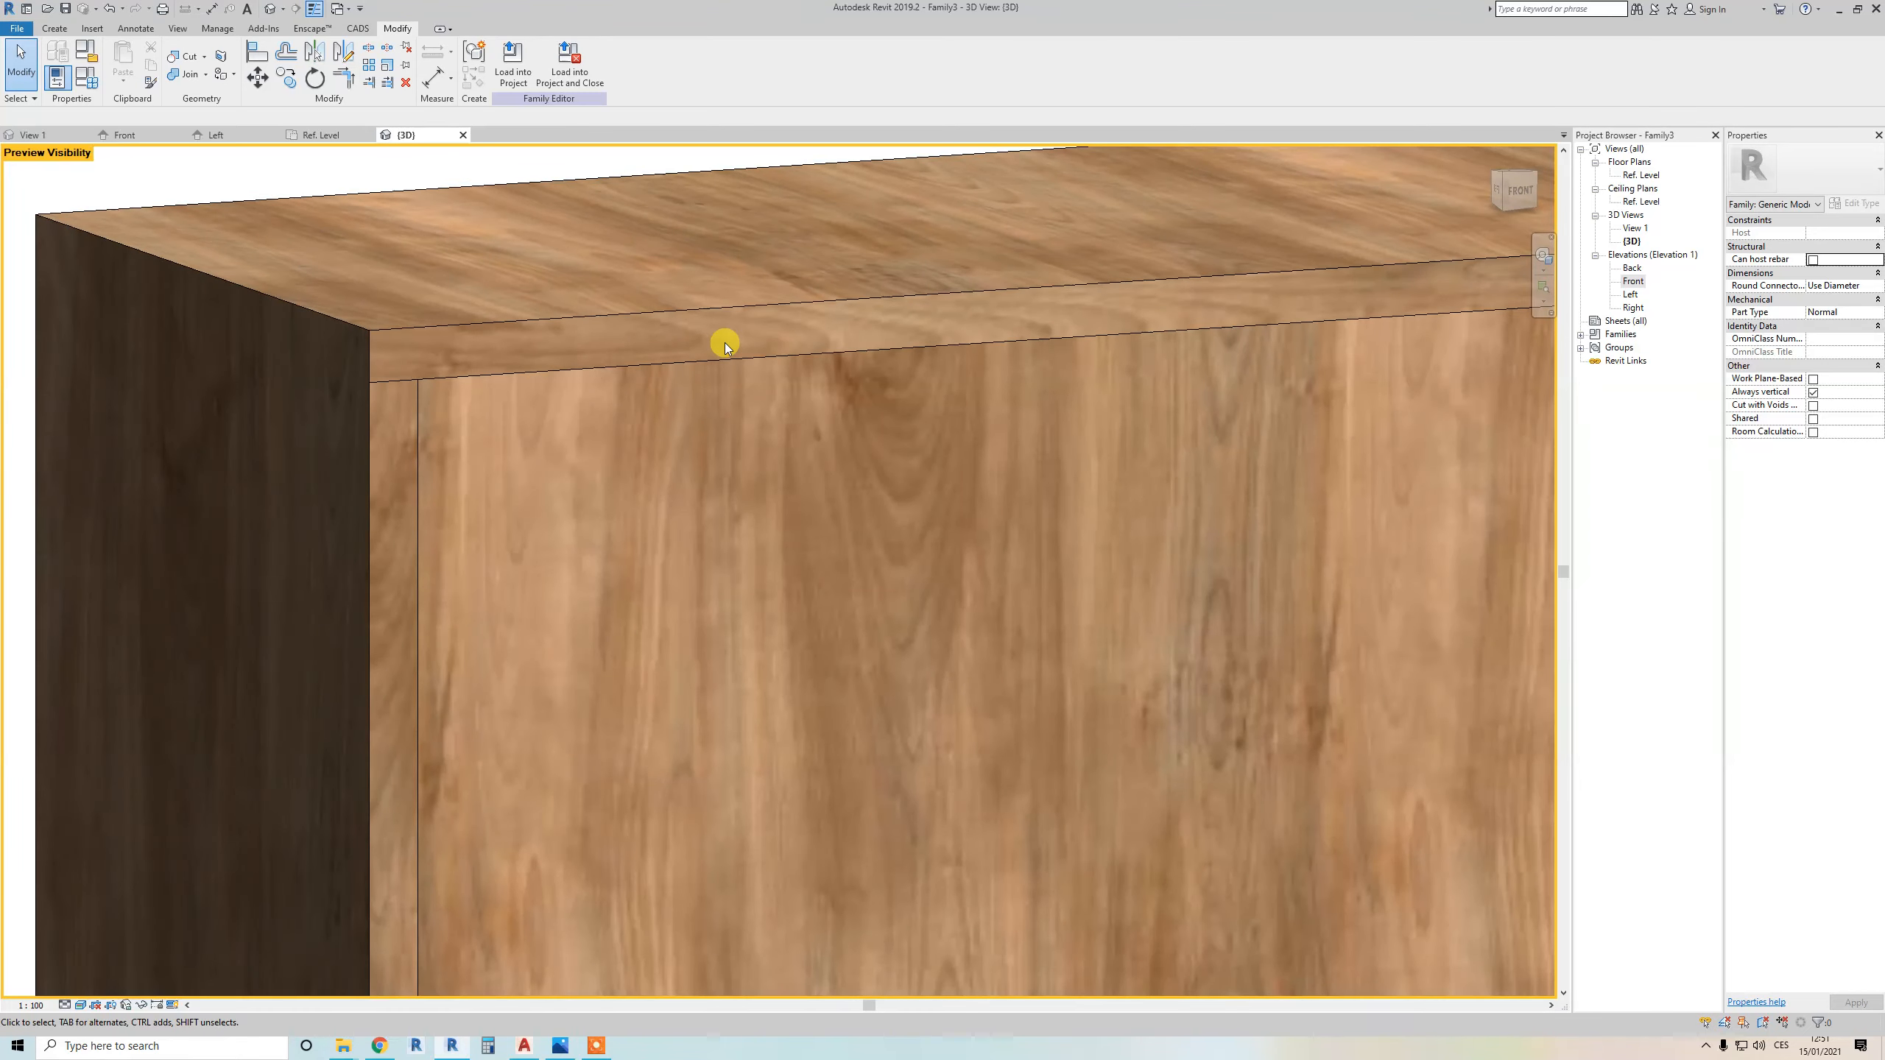
pyautogui.scroll(-5, 724, 338)
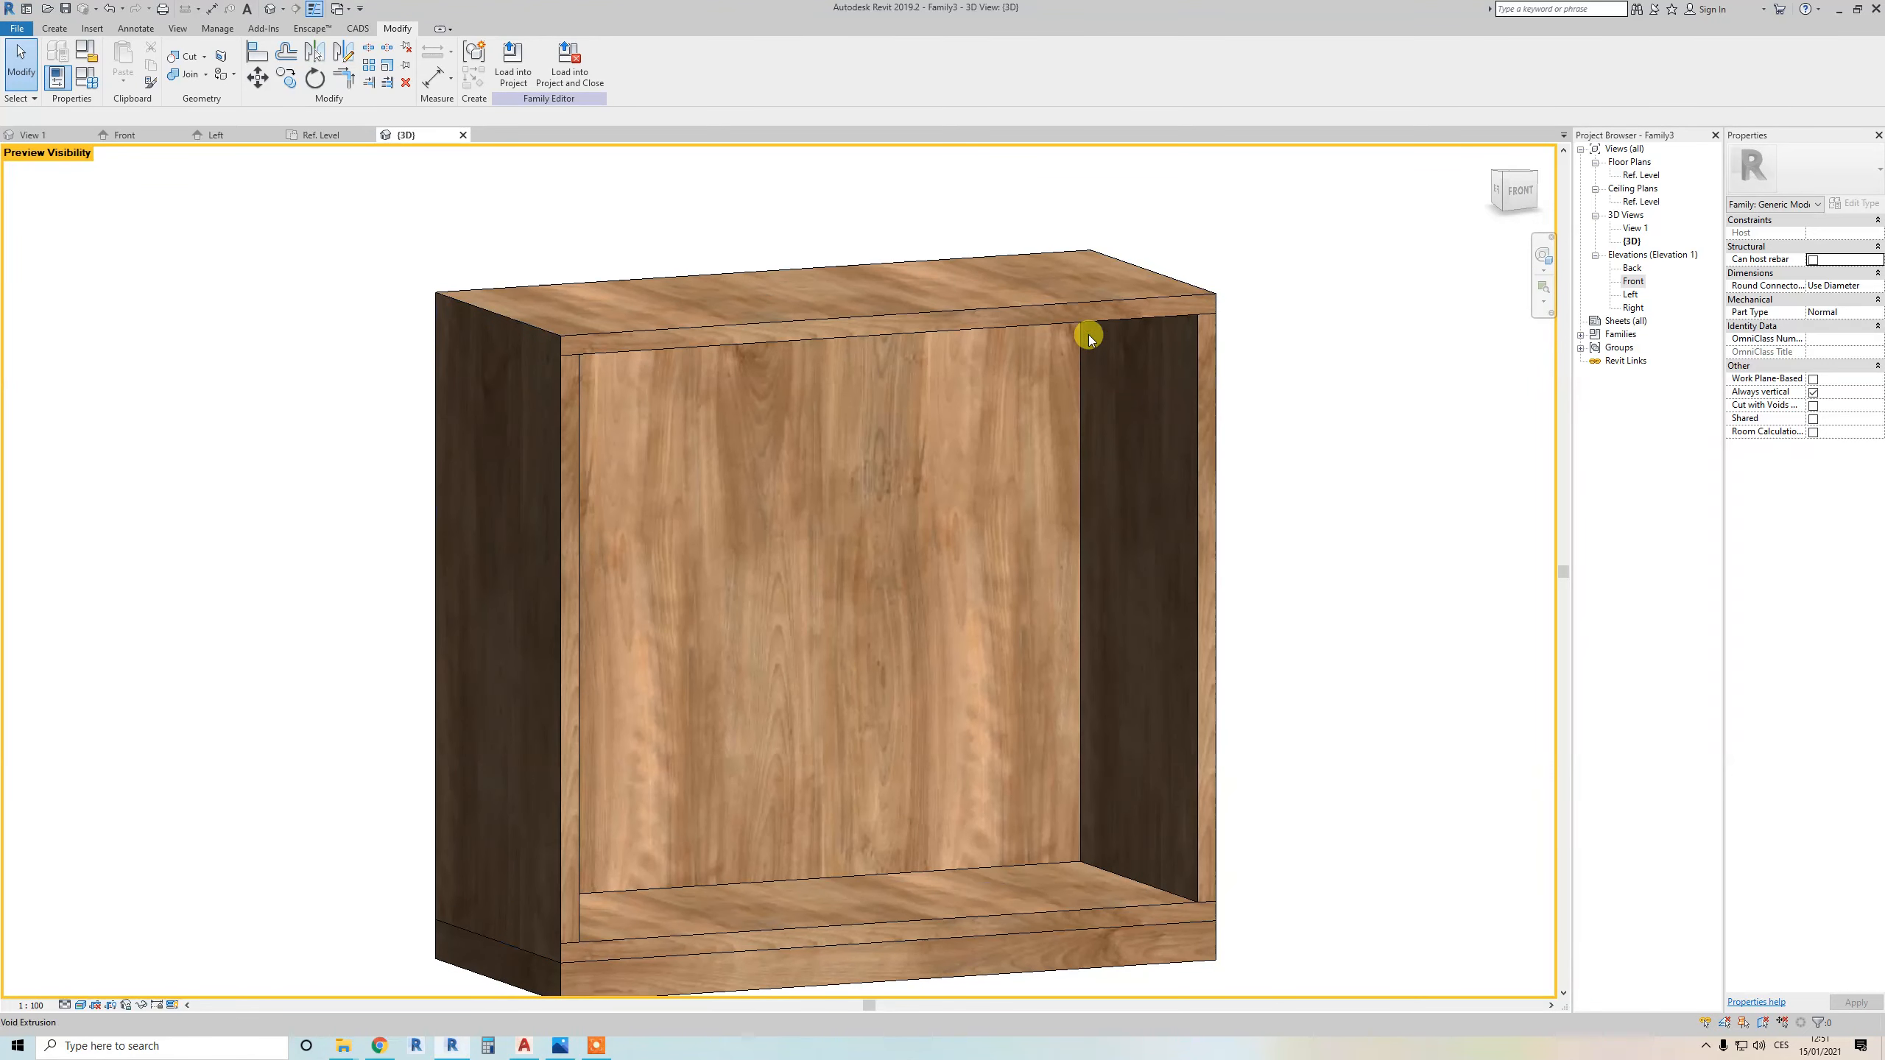
# Review the materials assigned to the base and base 90 parameters in the family types
pyautogui.scroll(-2, 871, 362)
pyautogui.press('f')
pyautogui.press('t')
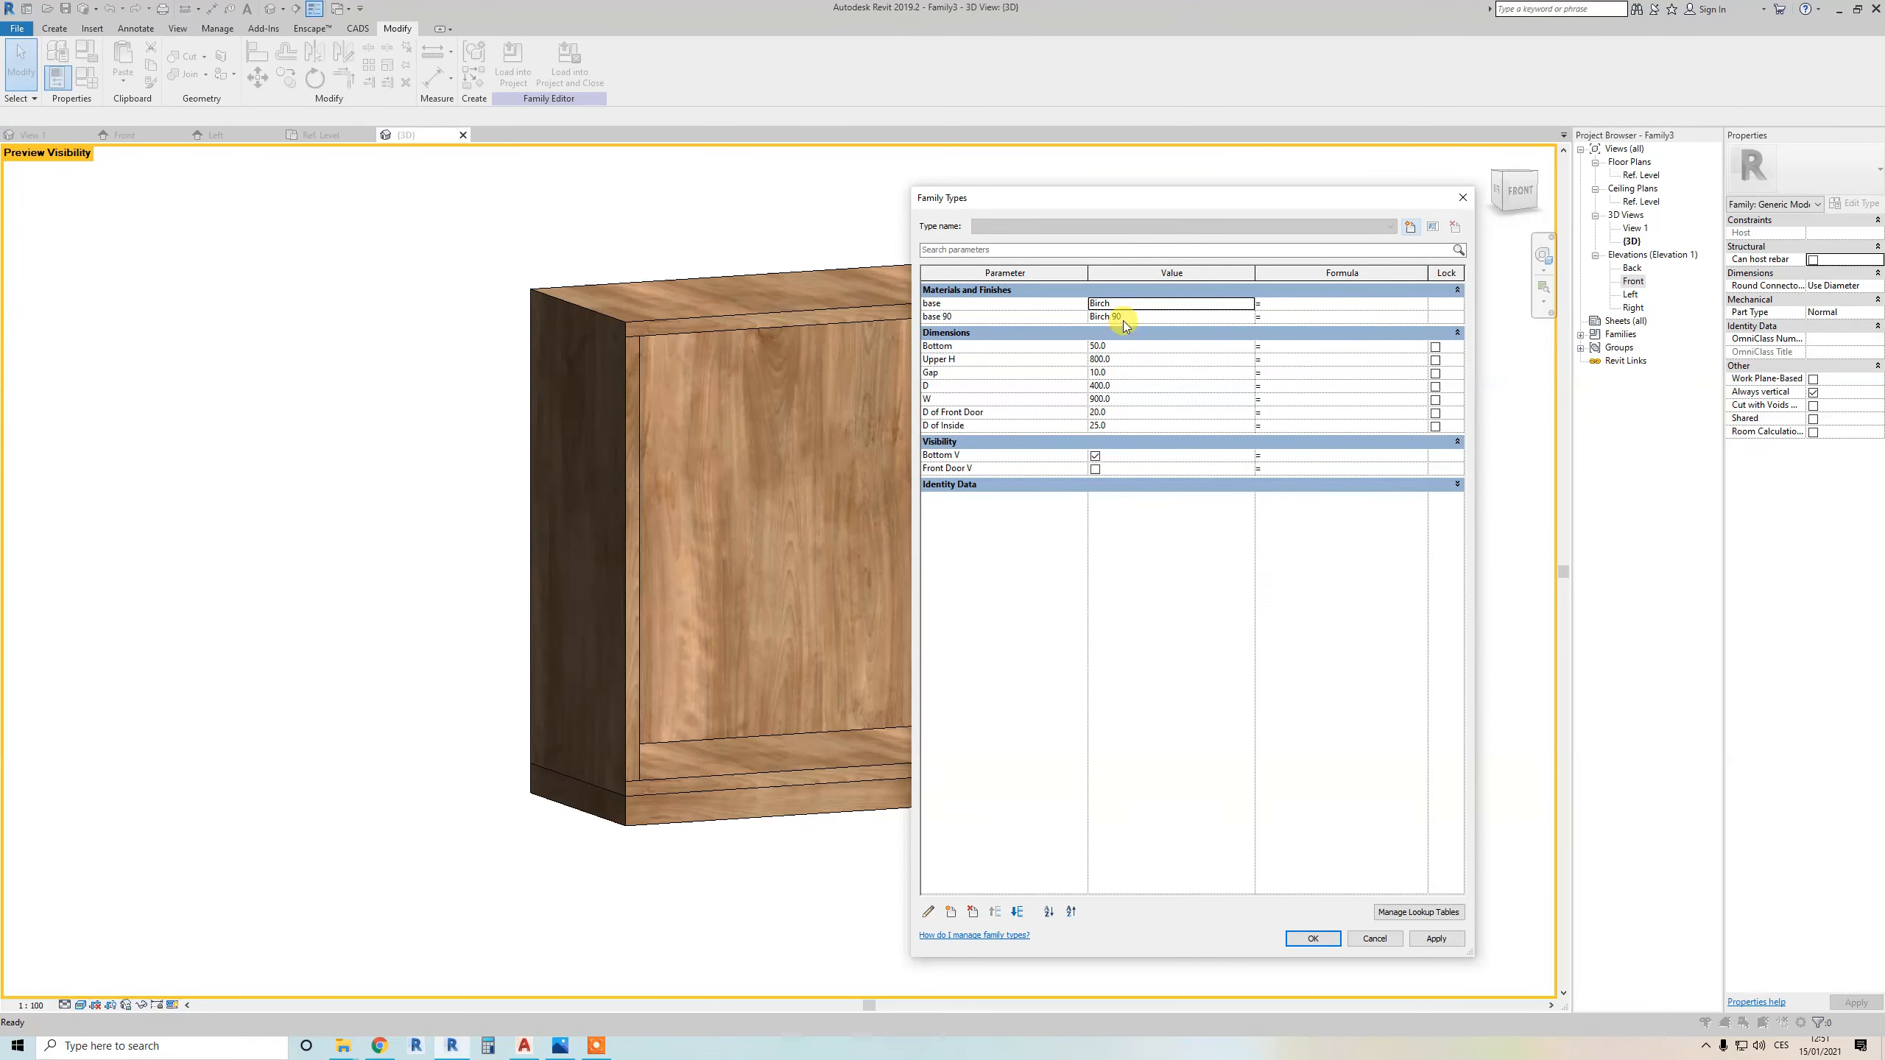
pyautogui.press('Return')
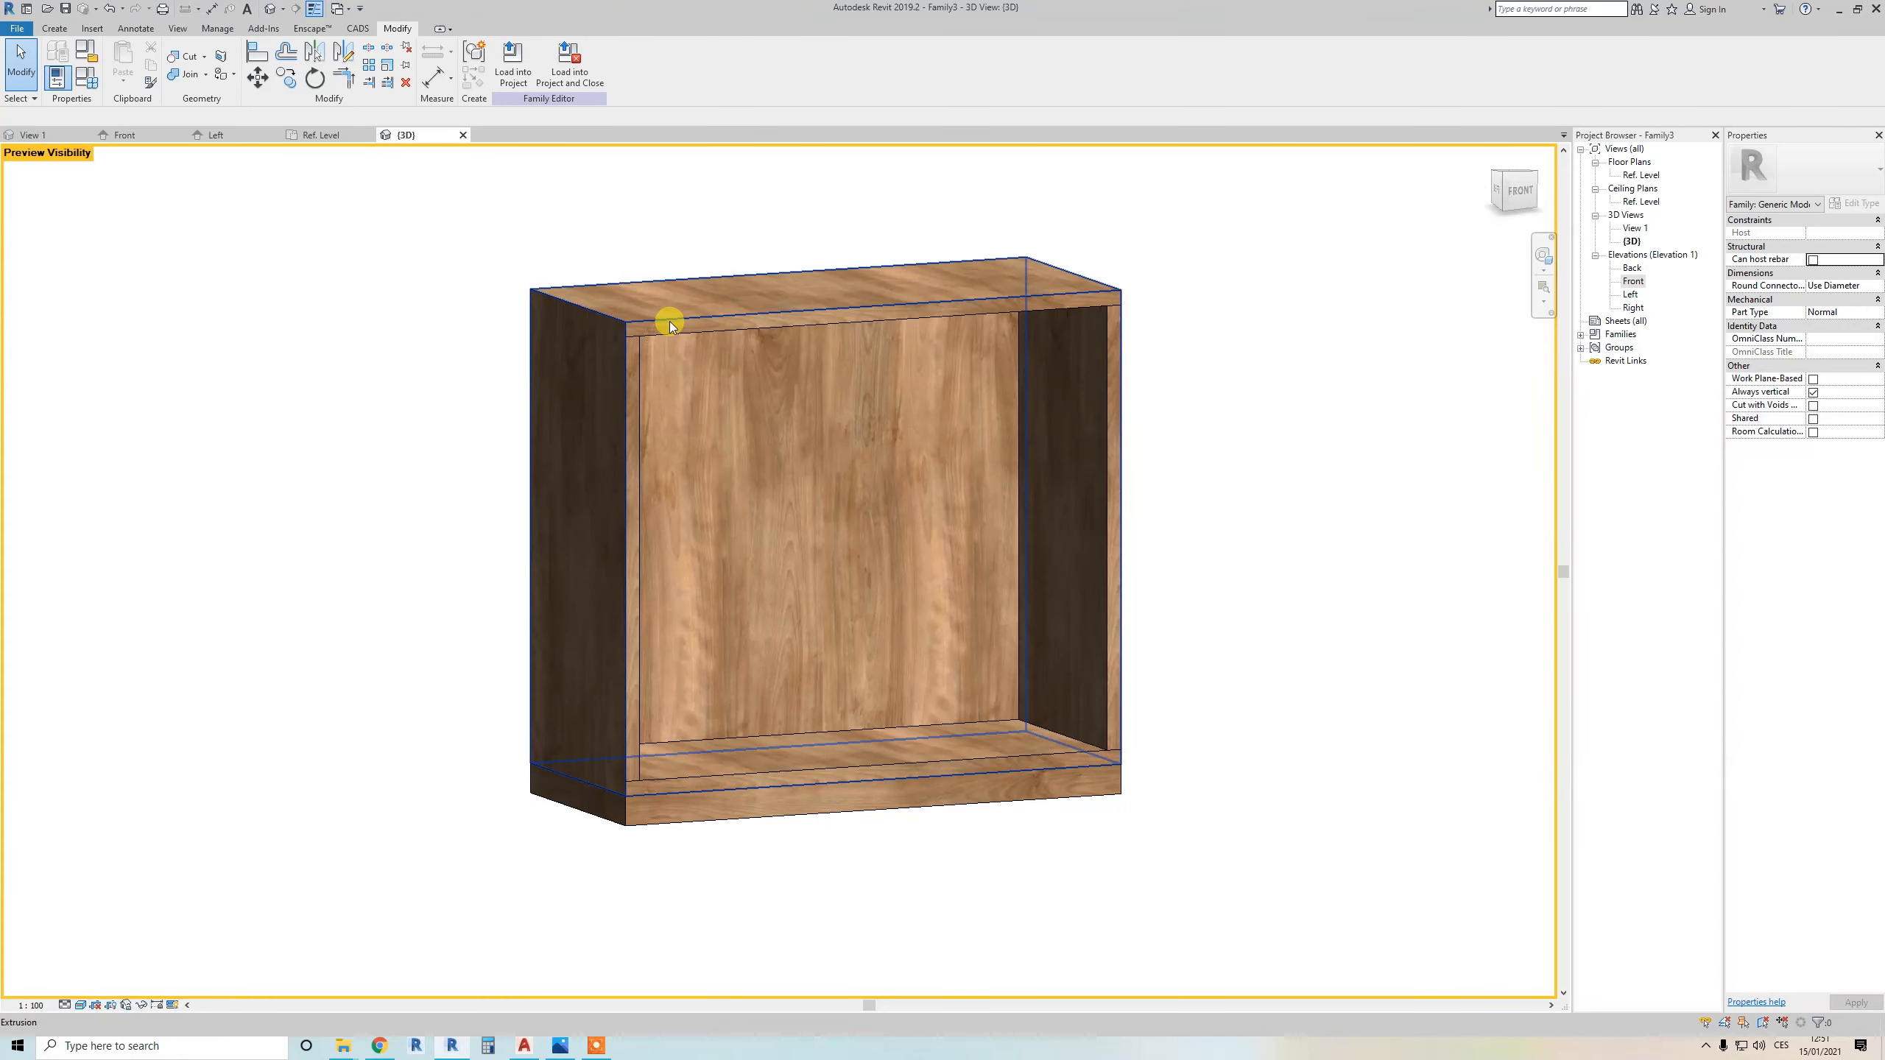
# Inspect the cabinet's front frame edges in 3D and reopen the family types
pyautogui.scroll(3, 683, 321)
pyautogui.scroll(-4, 683, 322)
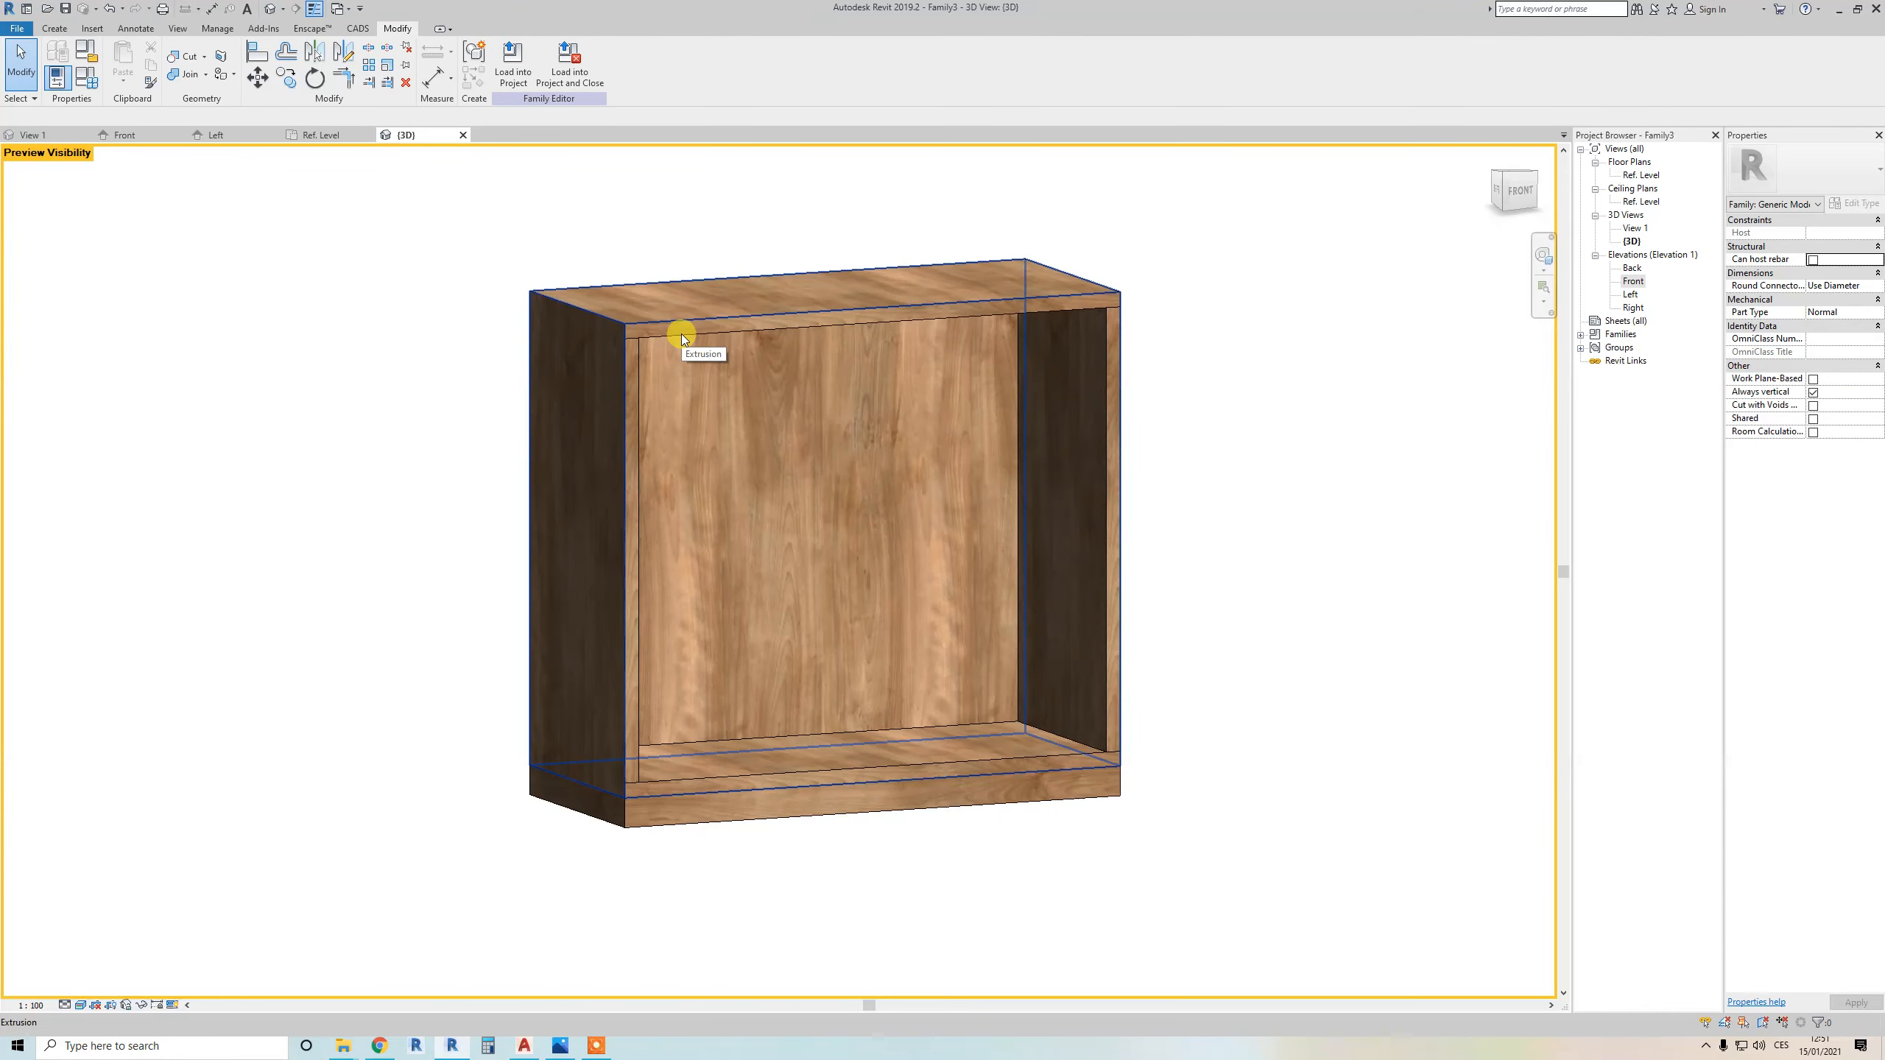
pyautogui.scroll(3, 658, 677)
pyautogui.keyDown('shift'); pyautogui.moveTo(693, 673); pyautogui.dragTo(626, 790, button='middle'); pyautogui.keyUp('shift')
pyautogui.press('f')
pyautogui.press('t')
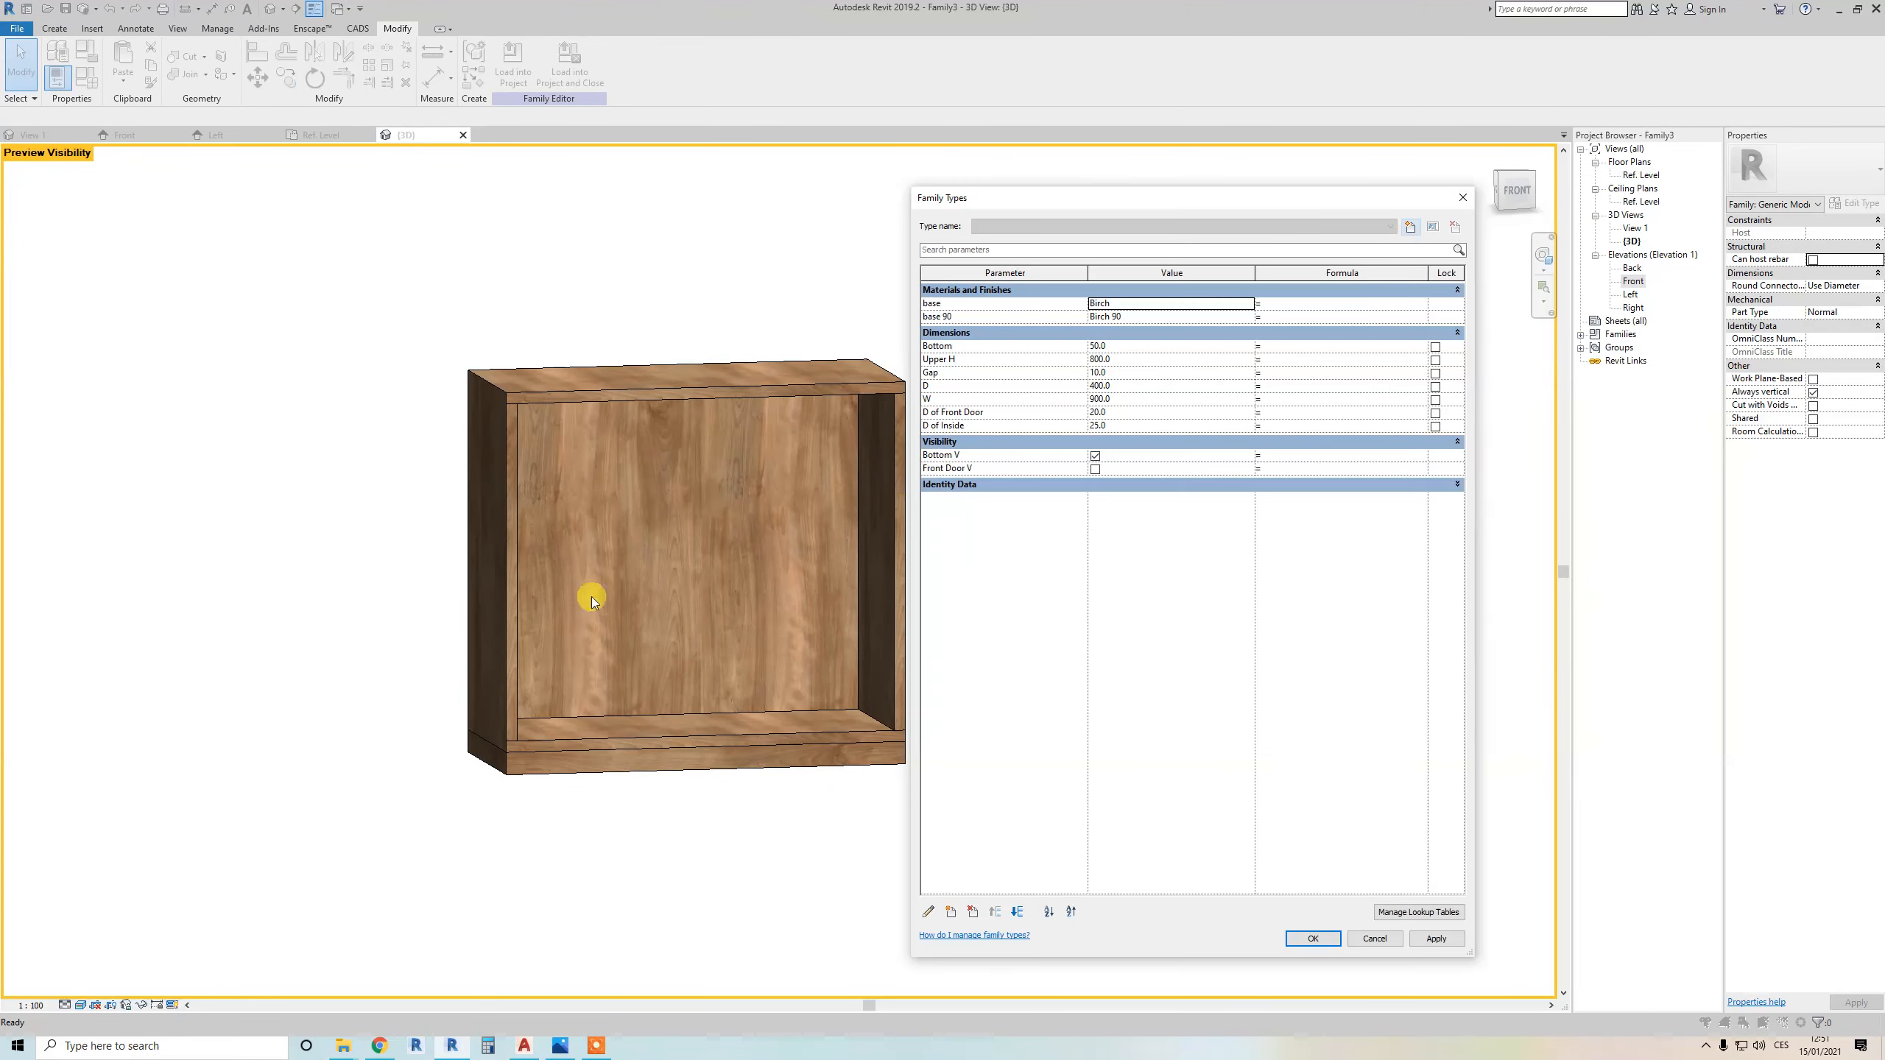